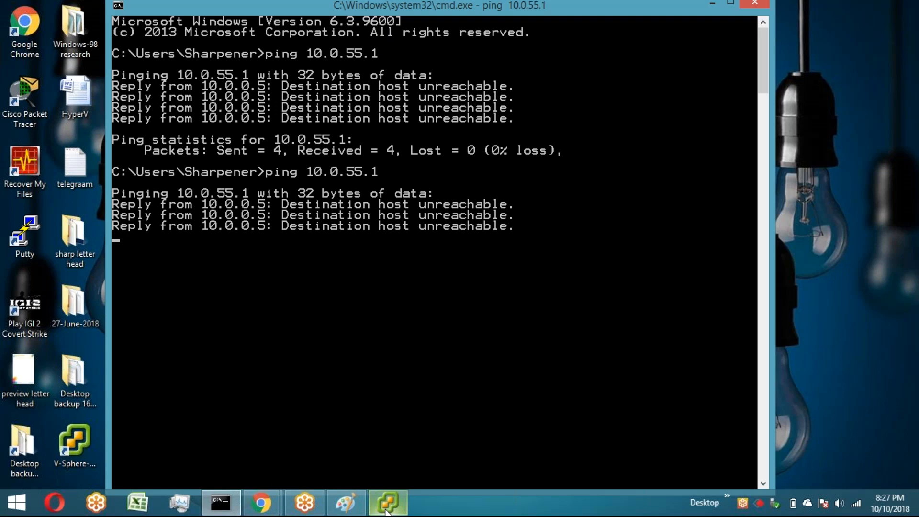
# Step: Log in to the ESXi host 10.0.55.1 with vSphere Client as root, accepting the newly presented certificate
pyautogui.click(386, 509)
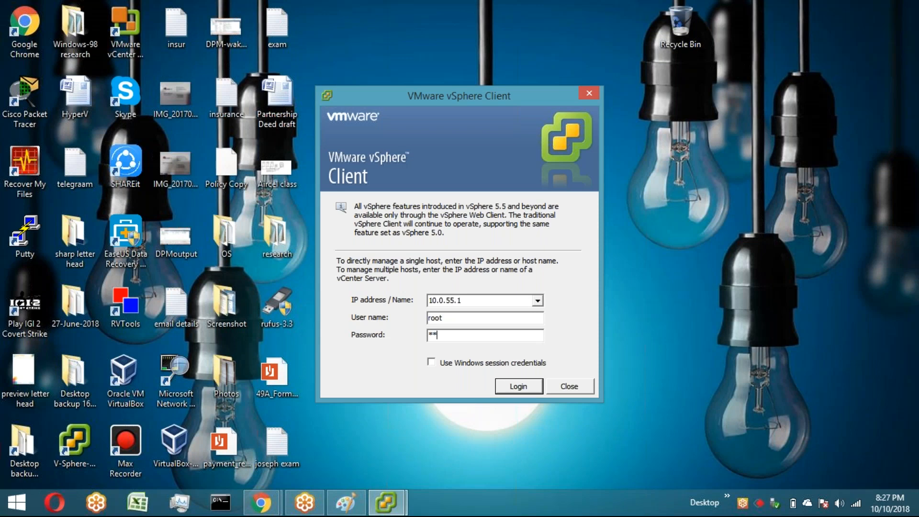
pyautogui.press('Return')
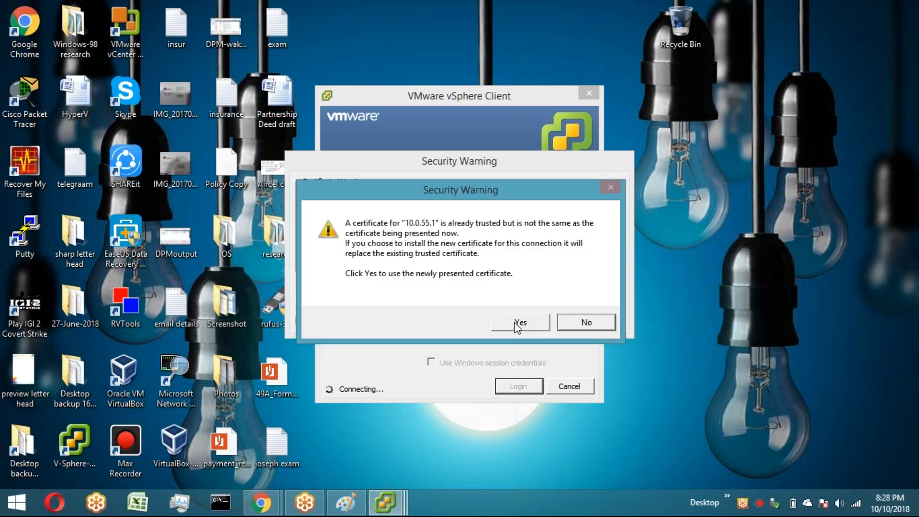
pyautogui.click(518, 323)
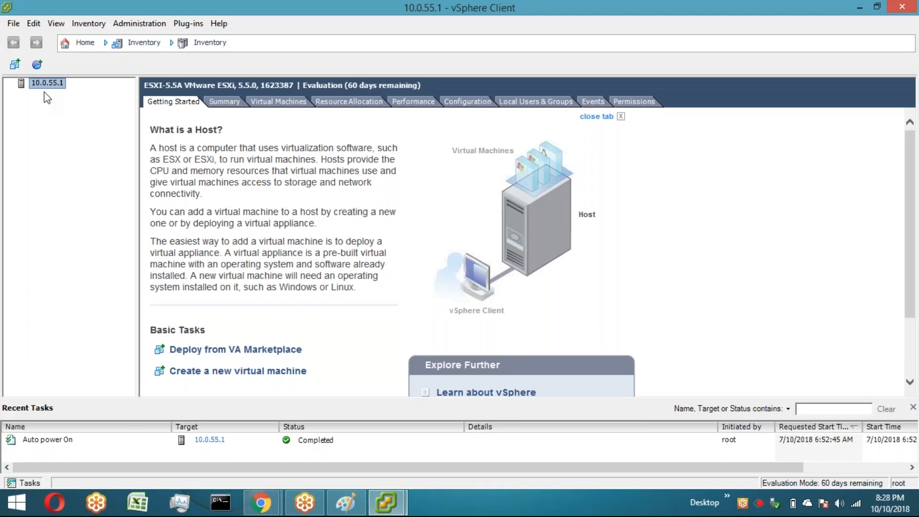
# Step: Switch to Paint and draw a tall rectangle about 183 × 363 px below the date notes
pyautogui.click(346, 507)
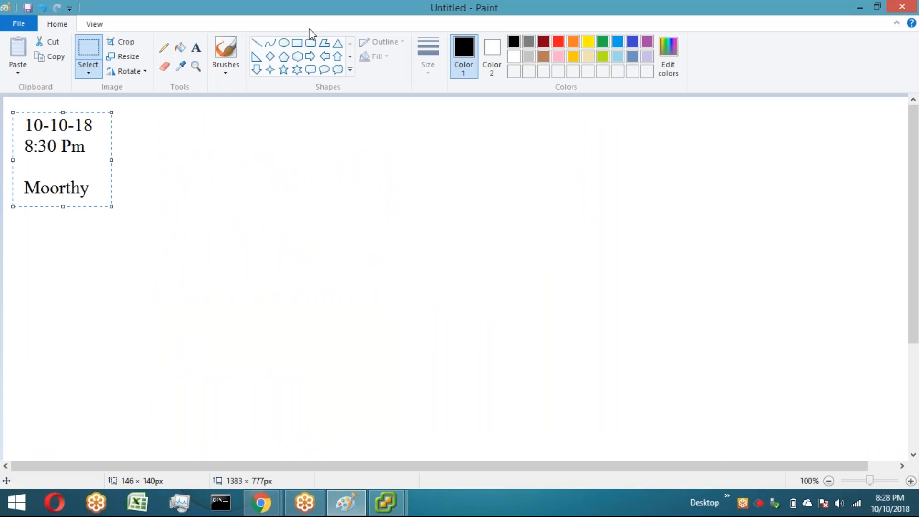
pyautogui.click(297, 42)
pyautogui.moveTo(185, 176); pyautogui.dragTo(308, 419)
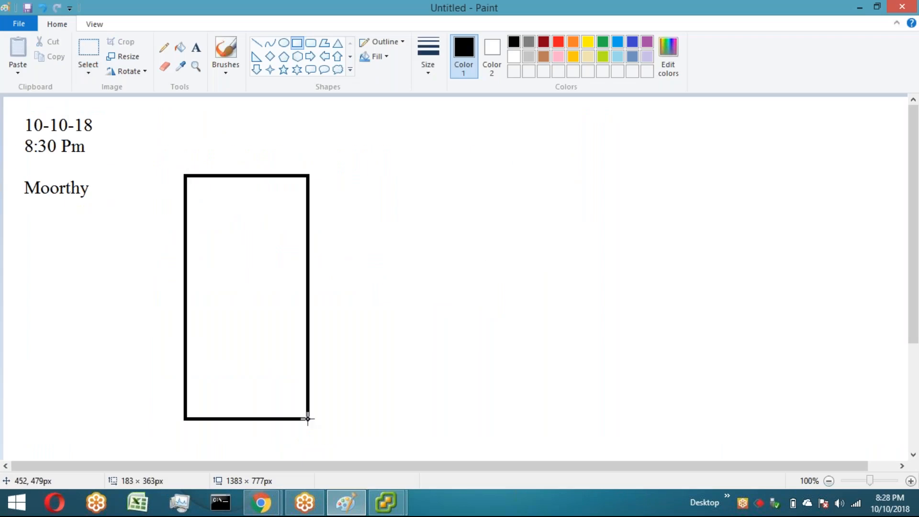
pyautogui.click(439, 326)
# Step: Add the label "CPU" above the rectangle
pyautogui.click(196, 47)
pyautogui.moveTo(206, 141); pyautogui.dragTo(303, 167)
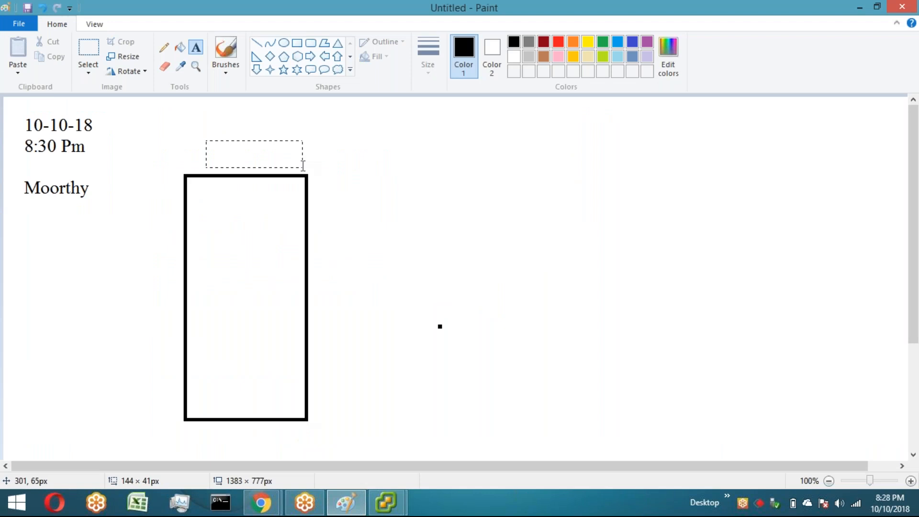
pyautogui.write('CPU')
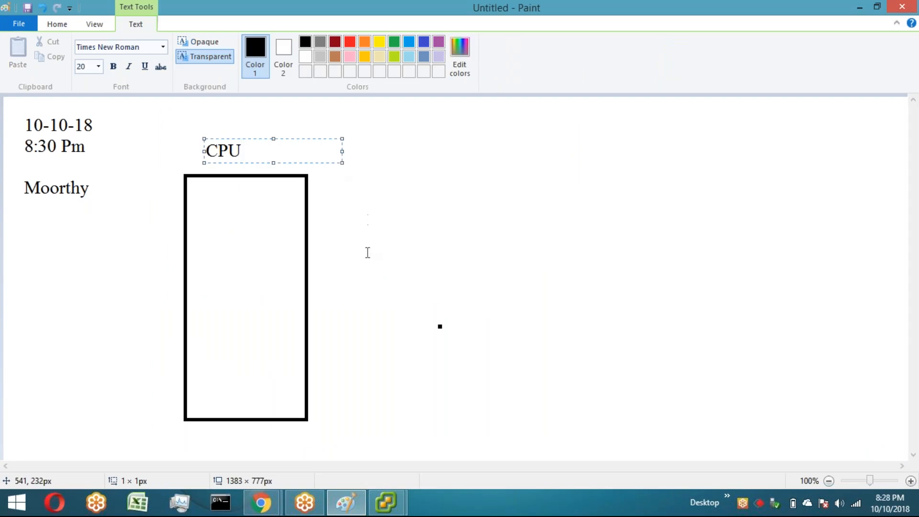
pyautogui.click(283, 252)
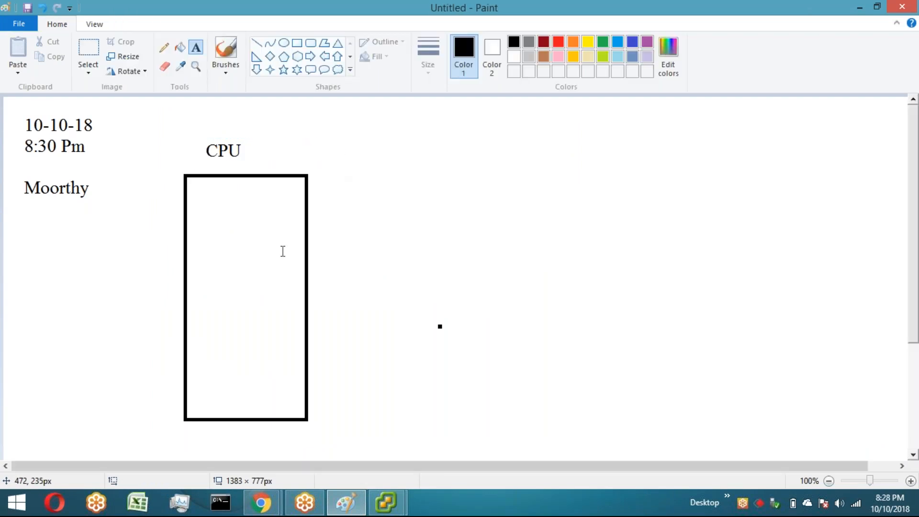
# Step: Write SMPs, M/B and PRO on separate lines inside the rectangle
pyautogui.moveTo(192, 184); pyautogui.dragTo(297, 409)
pyautogui.write('SMPs')
pyautogui.press('Return')
pyautogui.write('M/b')
pyautogui.press('Return')
pyautogui.write('PR')
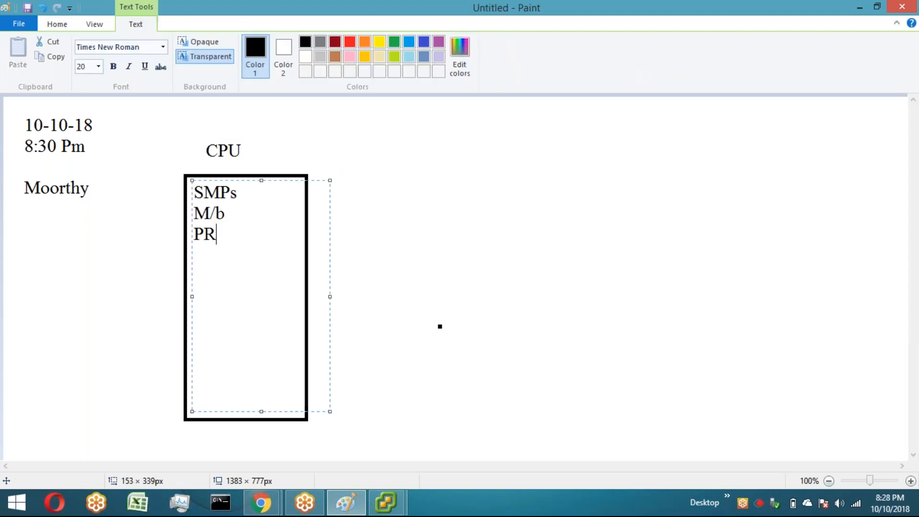
pyautogui.write('o')
pyautogui.press('BackSpace')
pyautogui.write('O')
pyautogui.press('Up')
pyautogui.press('BackSpace')
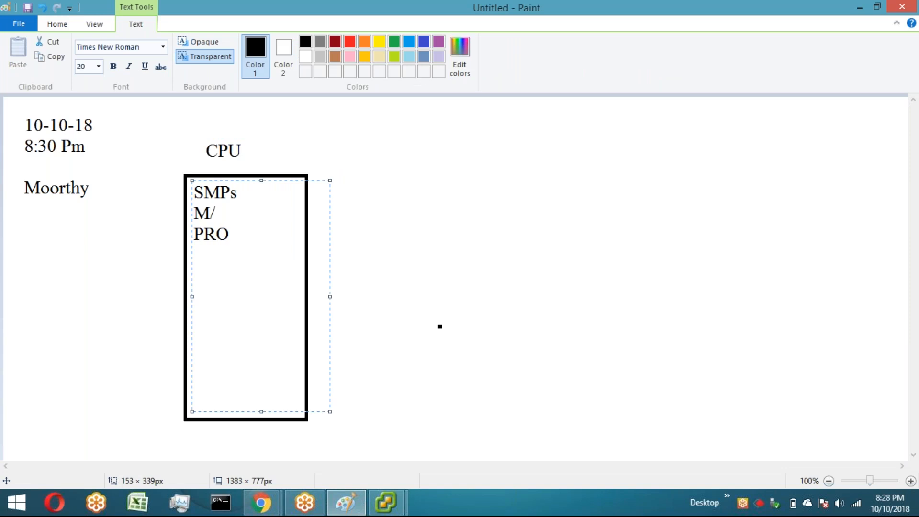
pyautogui.write('B')
# Step: Add RAM and HDD lines below PRO and commit the text
pyautogui.press('Down')
pyautogui.press('Return')
pyautogui.write('RAM')
pyautogui.press('Return')
pyautogui.write('HDD')
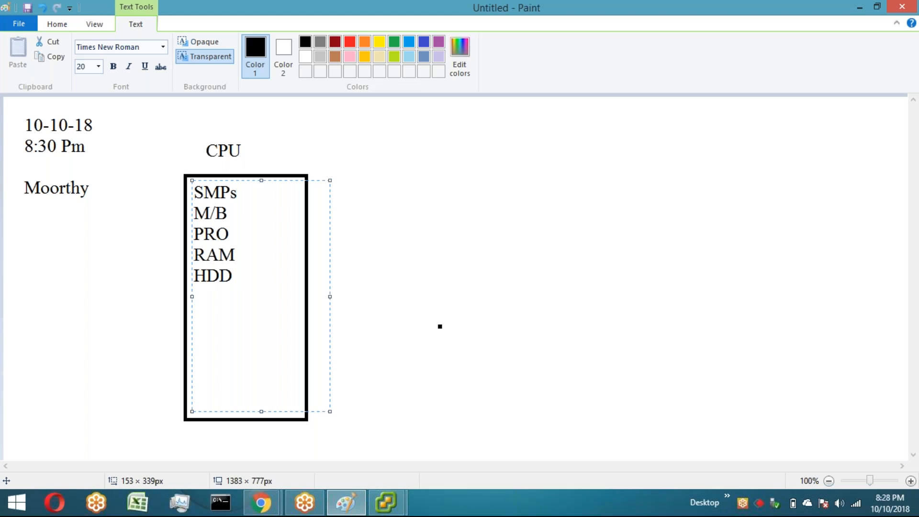
pyautogui.click(389, 376)
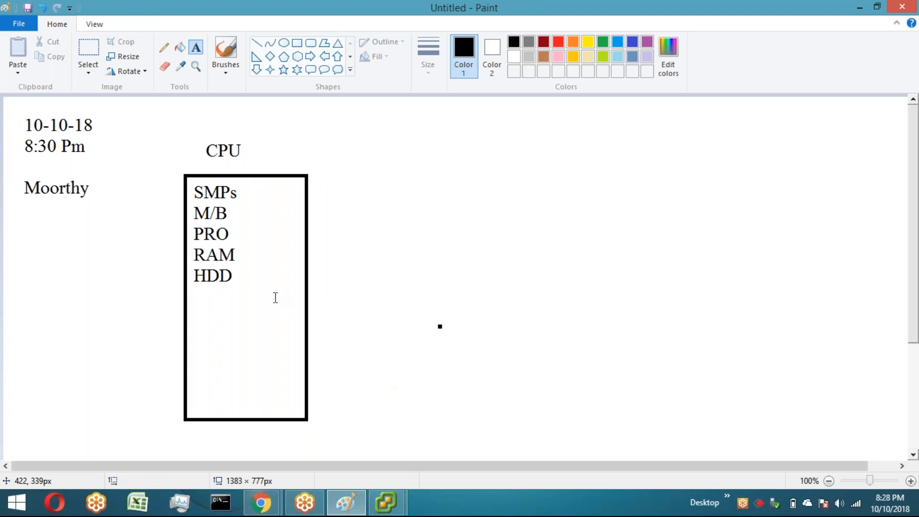
# Step: Draw a smaller rectangle inside the box below the HDD line
pyautogui.click(297, 43)
pyautogui.moveTo(197, 287); pyautogui.dragTo(289, 411)
pyautogui.click(328, 396)
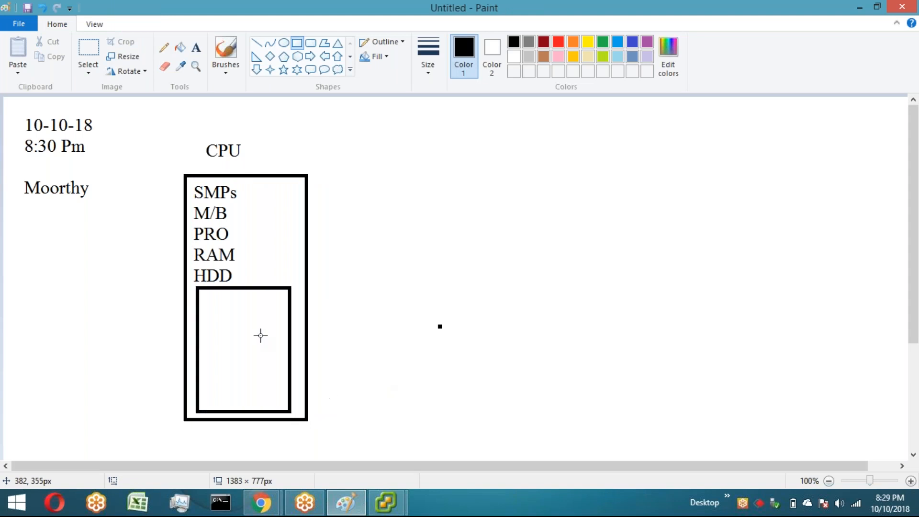
# Step: Add the text "40 GB" next to HDD
pyautogui.click(196, 47)
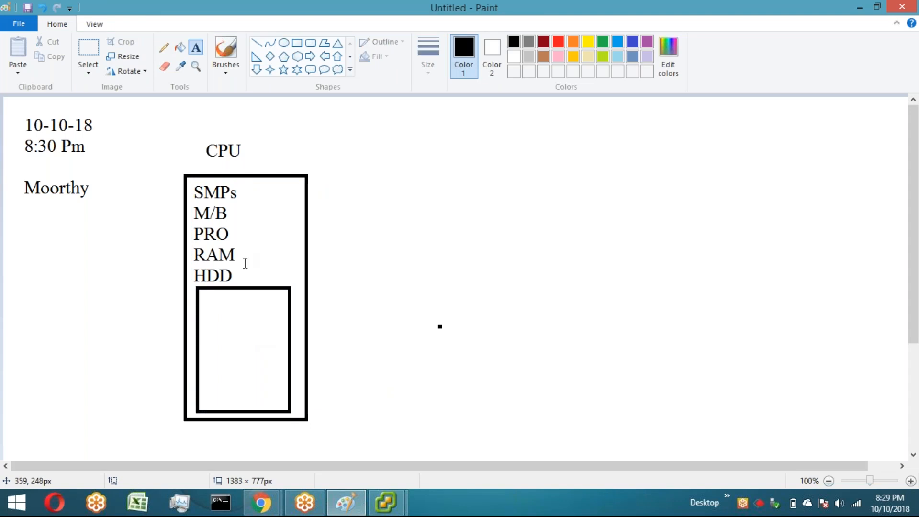
pyautogui.moveTo(243, 267); pyautogui.dragTo(295, 282)
pyautogui.write('40 GB')
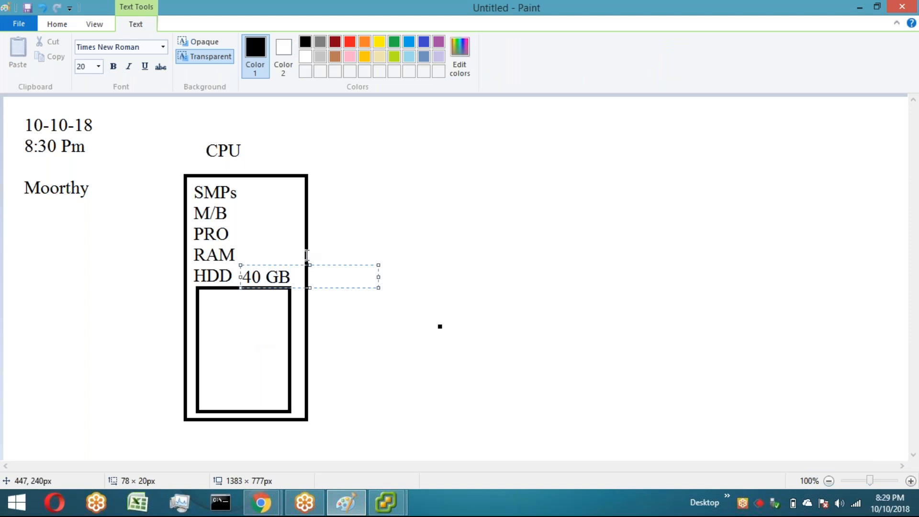
pyautogui.moveTo(310, 265); pyautogui.dragTo(310, 263)
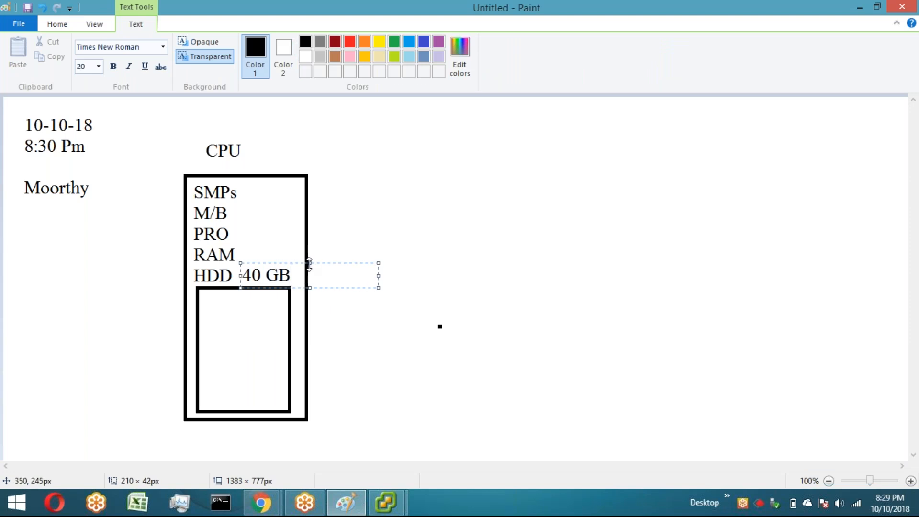
pyautogui.click(354, 352)
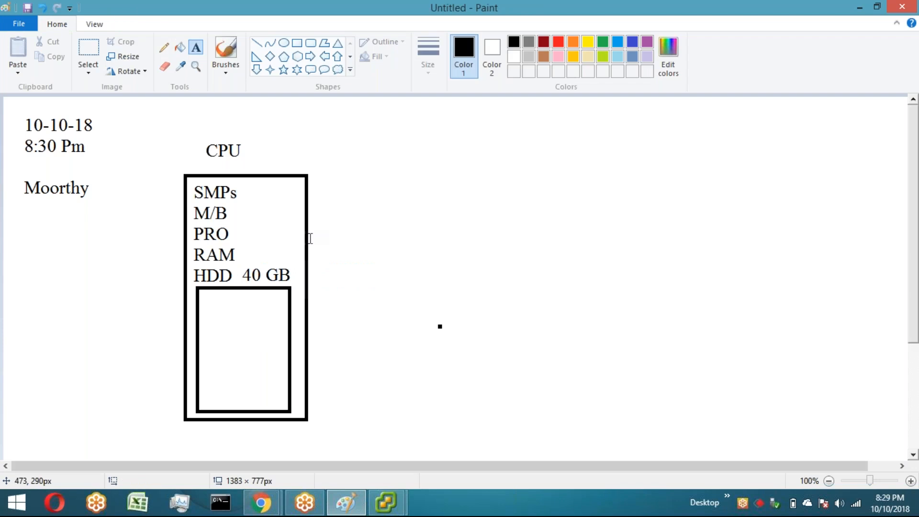
# Step: Draw a narrow rectangle about 40 × 344 px along the right side of the CPU box
pyautogui.click(297, 43)
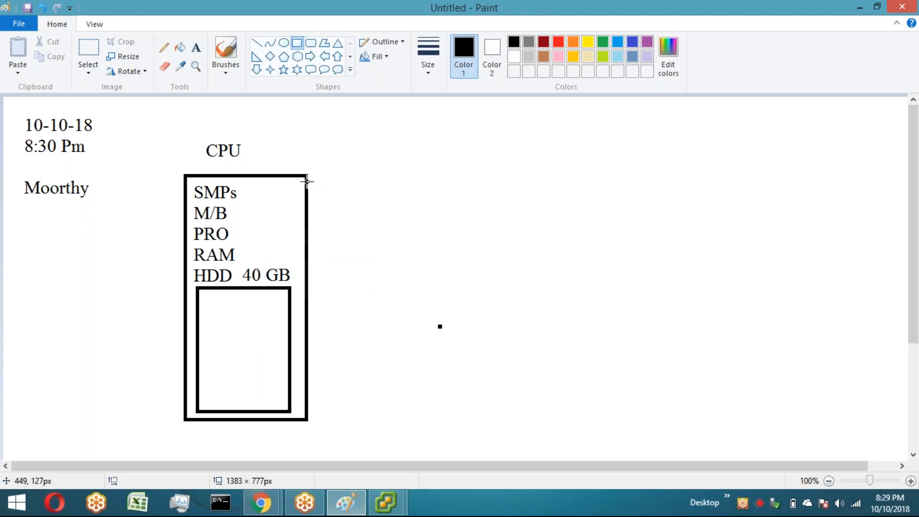
pyautogui.moveTo(308, 179); pyautogui.dragTo(337, 411)
# Step: Write E, S, X, I vertically inside the narrow rectangle
pyautogui.click(194, 48)
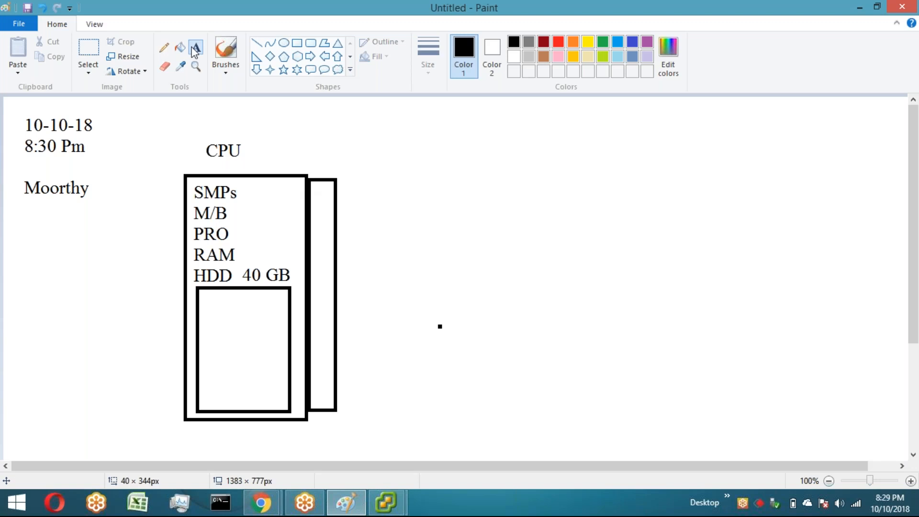
pyautogui.moveTo(309, 219); pyautogui.dragTo(447, 375)
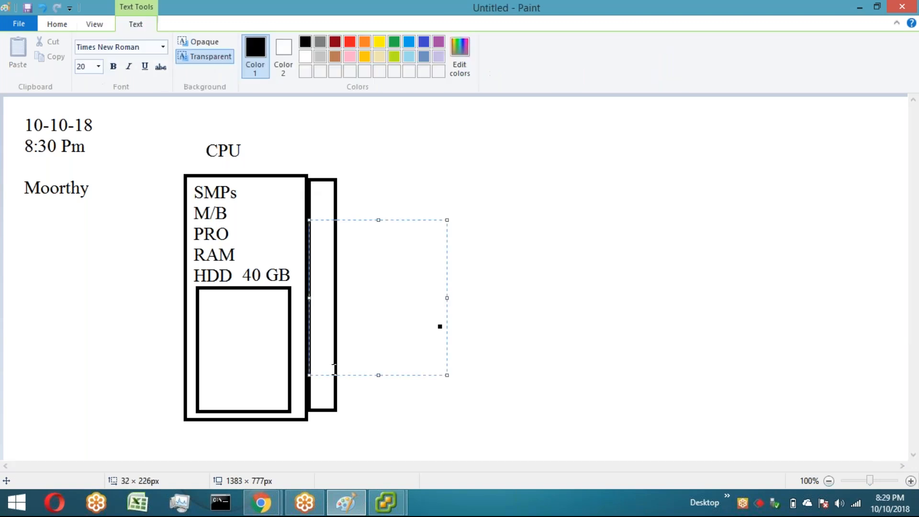
pyautogui.write('E')
pyautogui.press('Return')
pyautogui.press('Return')
pyautogui.write('S')
pyautogui.press('Return')
pyautogui.press('Return')
pyautogui.write('X')
pyautogui.press('Return')
pyautogui.press('Return')
pyautogui.write('I')
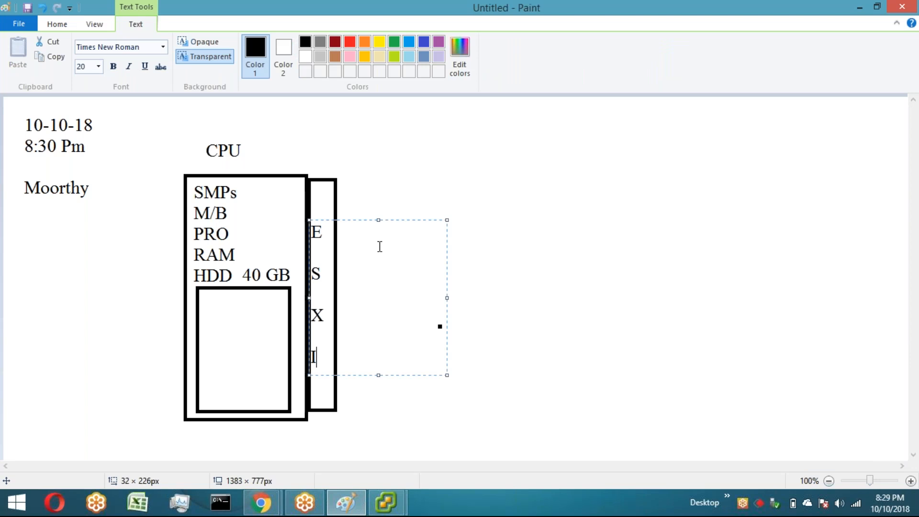
pyautogui.moveTo(405, 221); pyautogui.dragTo(409, 220)
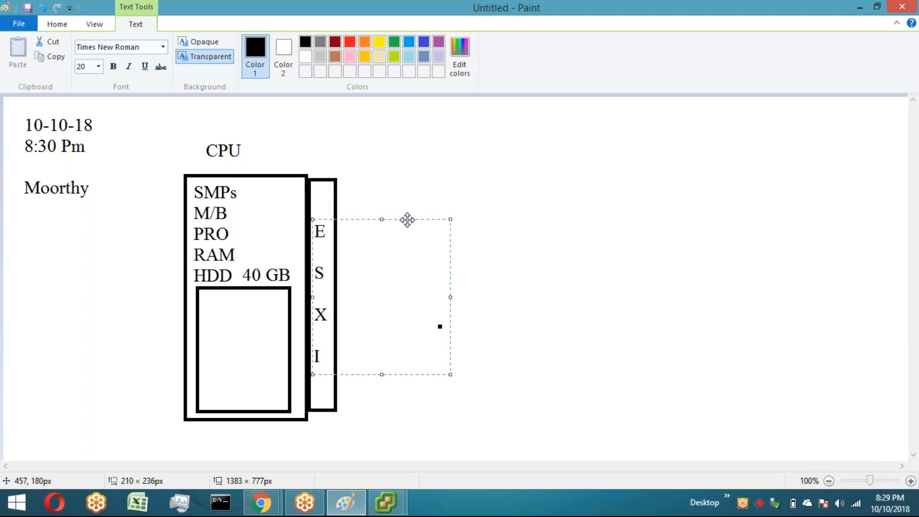
pyautogui.click(535, 304)
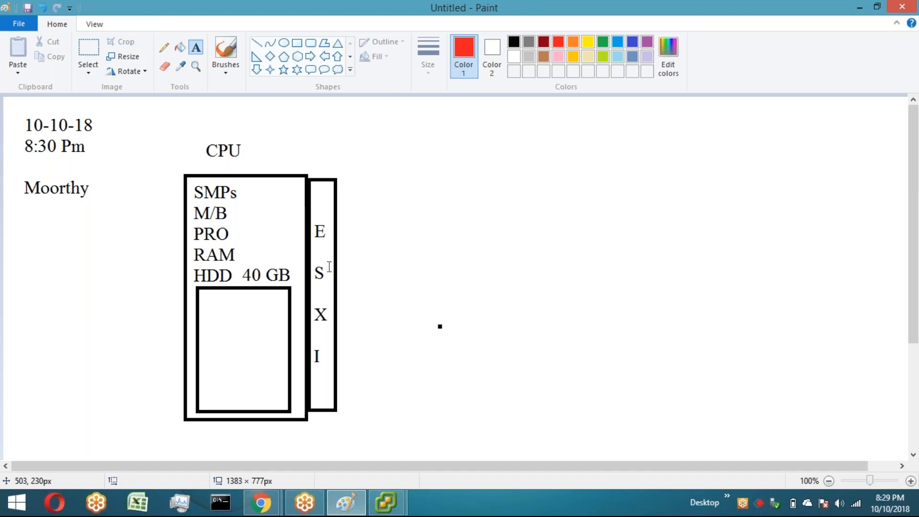
# Step: Draw a red rectangle just inside the inner box
pyautogui.click(297, 42)
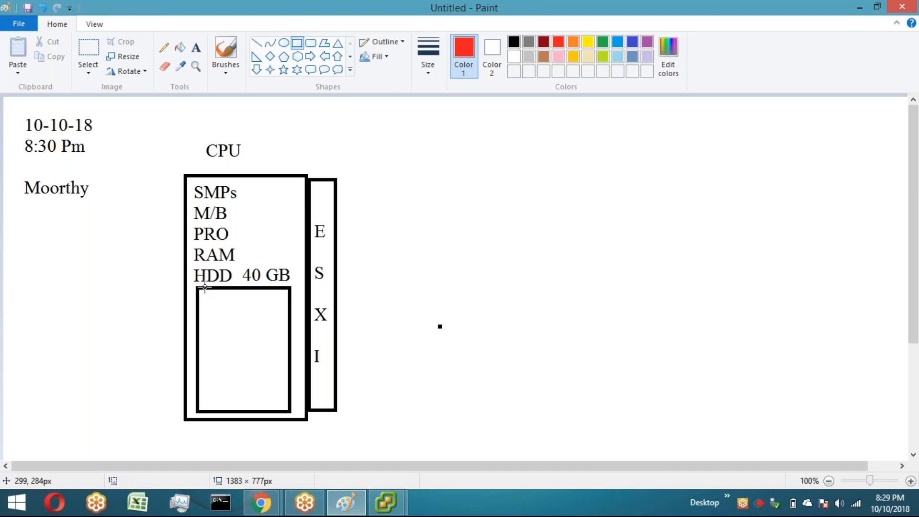
pyautogui.moveTo(205, 287); pyautogui.dragTo(288, 408)
pyautogui.click(403, 406)
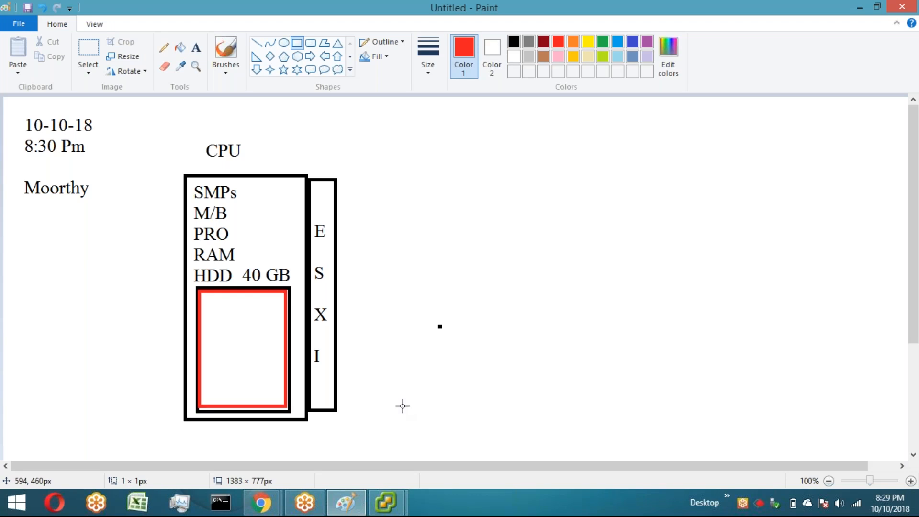
# Step: Draw a red band across the top of the inner box and fill it with red
pyautogui.moveTo(202, 292); pyautogui.dragTo(284, 319)
pyautogui.click(180, 47)
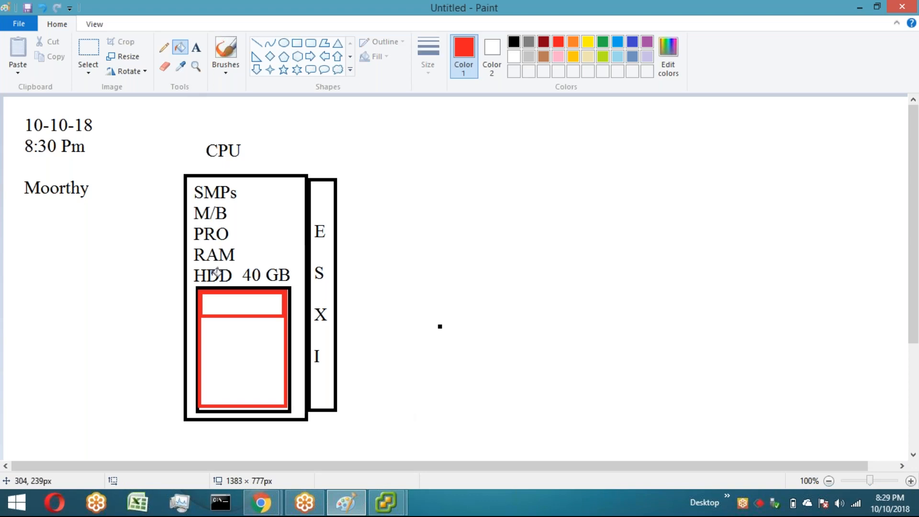
pyautogui.click(241, 305)
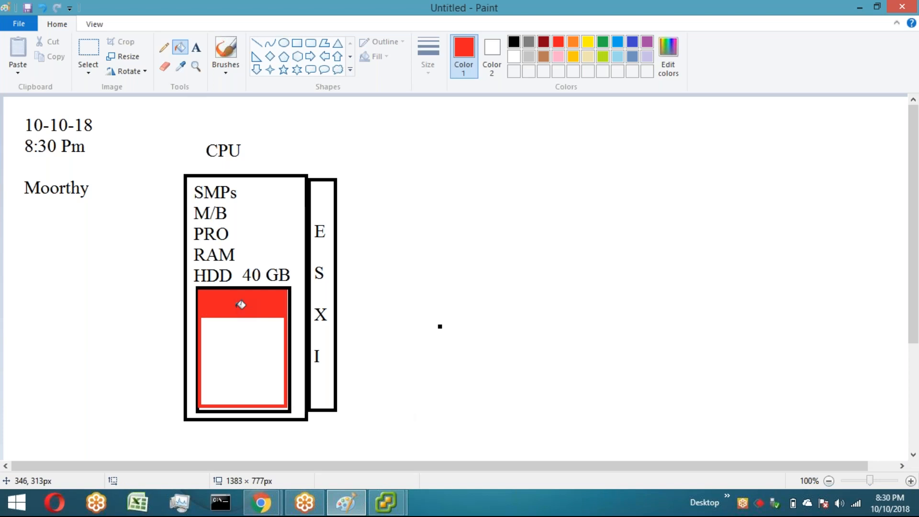
# Step: Draw a red right arrow pointing at the red band from the left
pyautogui.click(197, 48)
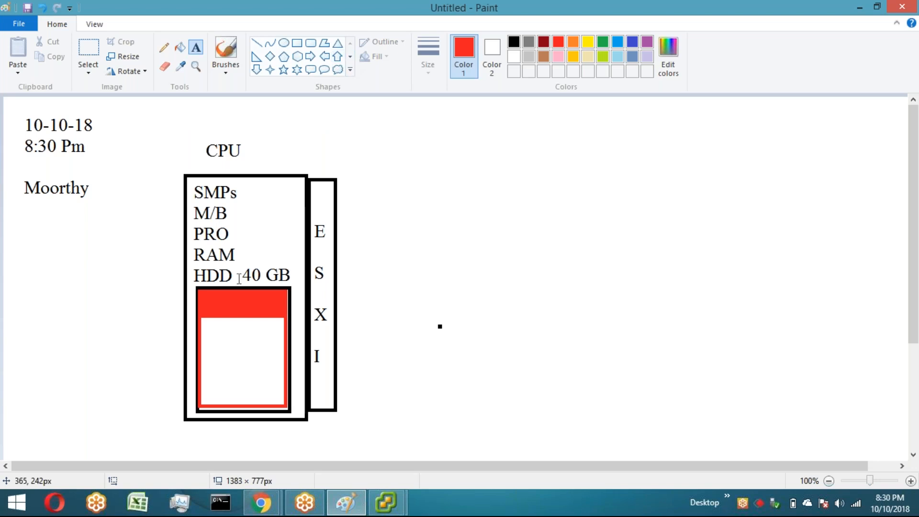
pyautogui.click(311, 56)
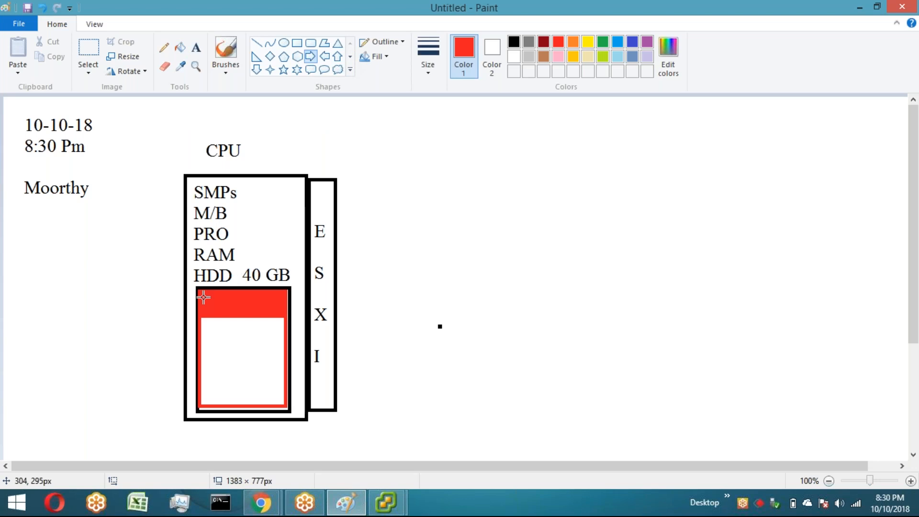
pyautogui.moveTo(153, 295); pyautogui.dragTo(193, 323)
# Step: Label the arrow "7.5 GB"
pyautogui.click(196, 48)
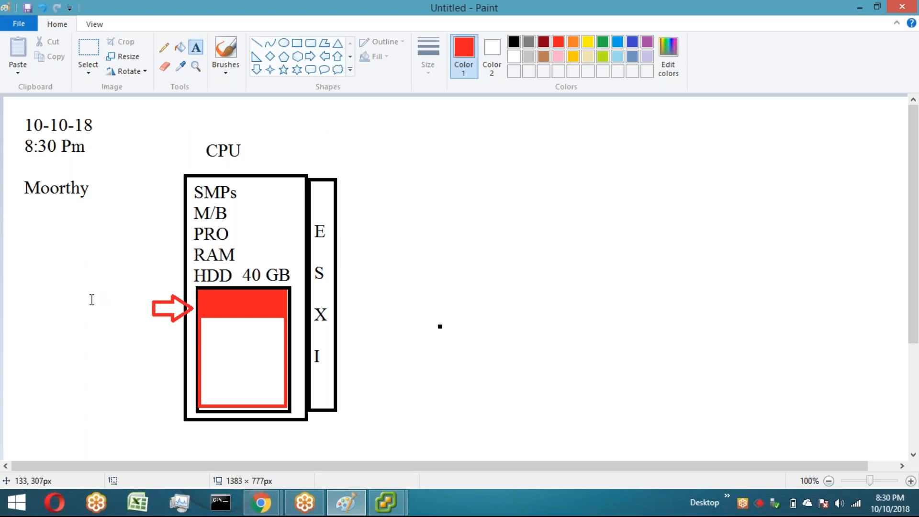
pyautogui.click(92, 299)
pyautogui.write('7.5 ')
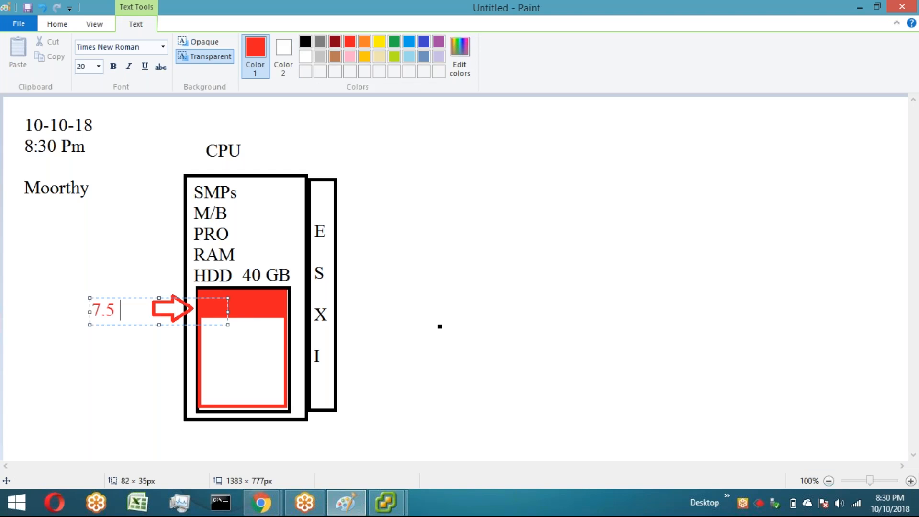
pyautogui.write('GB')
pyautogui.click(252, 201)
# Step: Draw a green rectangle about 117 × 127 px inside the red box below the band
pyautogui.click(297, 43)
pyautogui.click(603, 43)
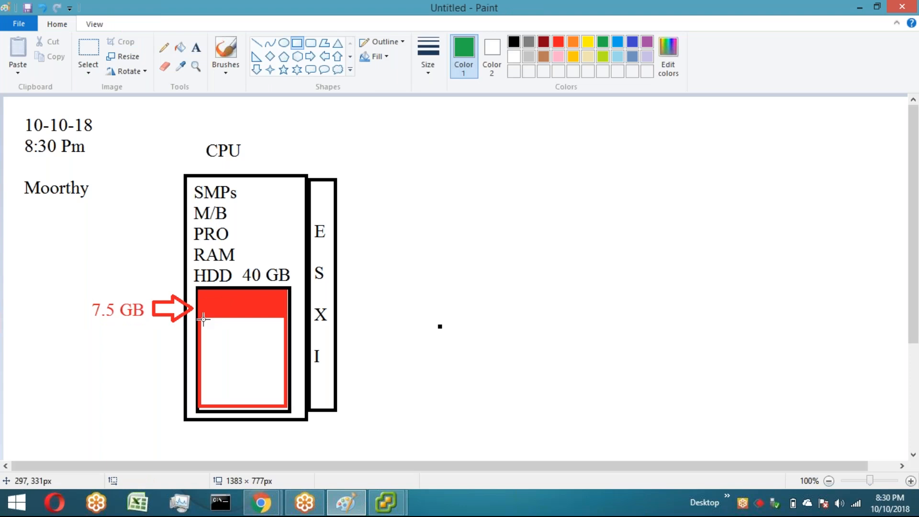
pyautogui.moveTo(203, 319); pyautogui.dragTo(282, 405)
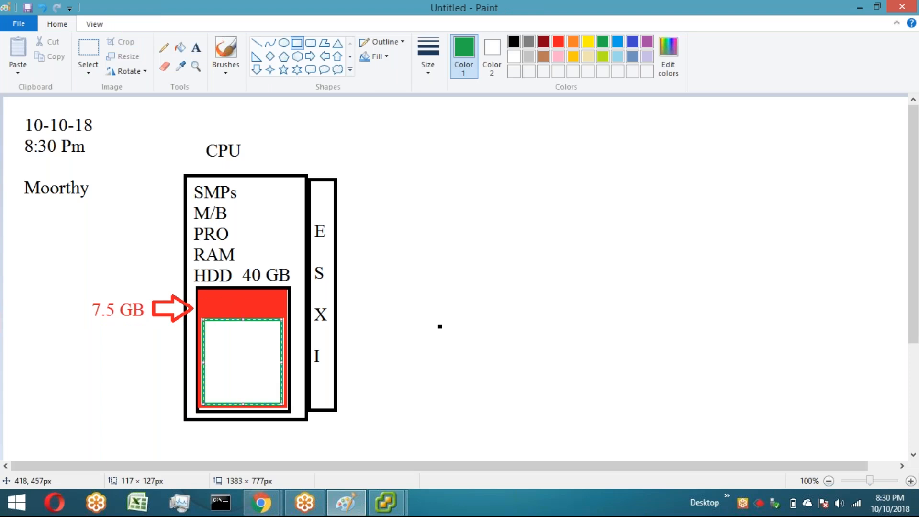
# Step: Draw a green right arrow about 61 × 44 px pointing at the green rectangle from the left
pyautogui.click(297, 43)
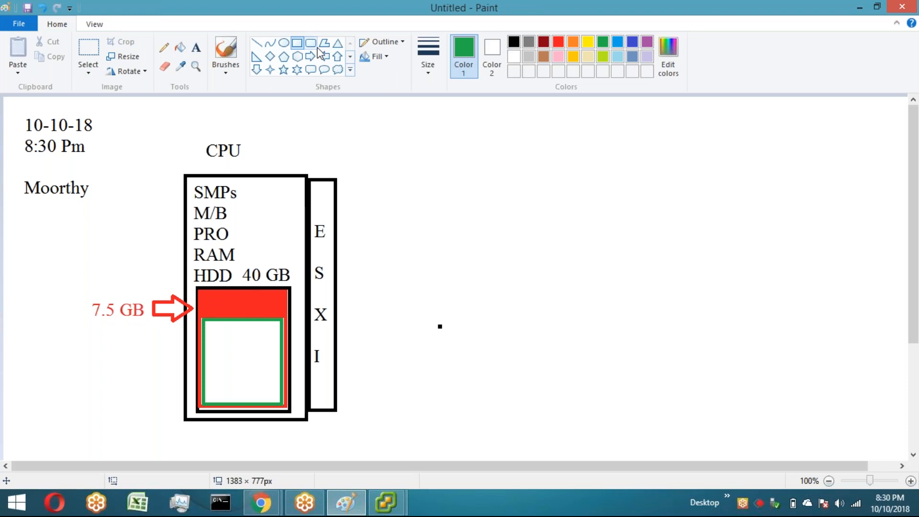
pyautogui.click(312, 56)
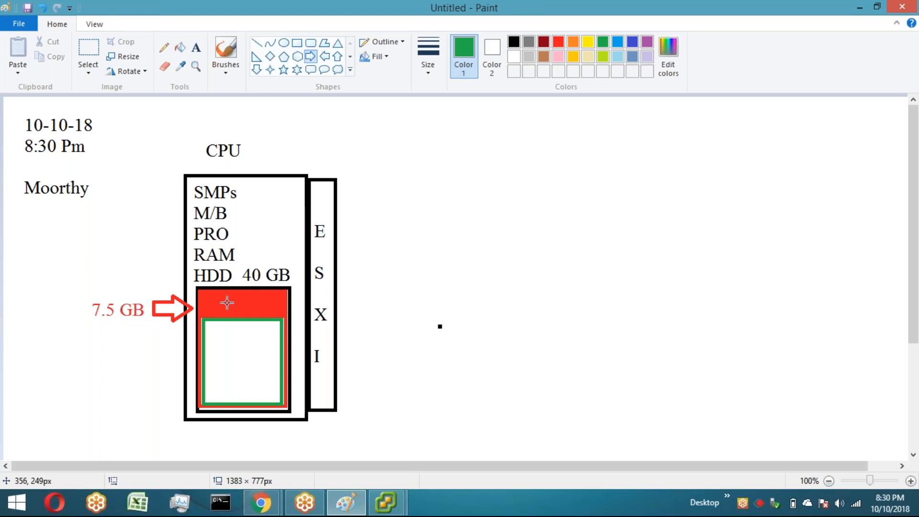
pyautogui.moveTo(159, 346); pyautogui.dragTo(202, 377)
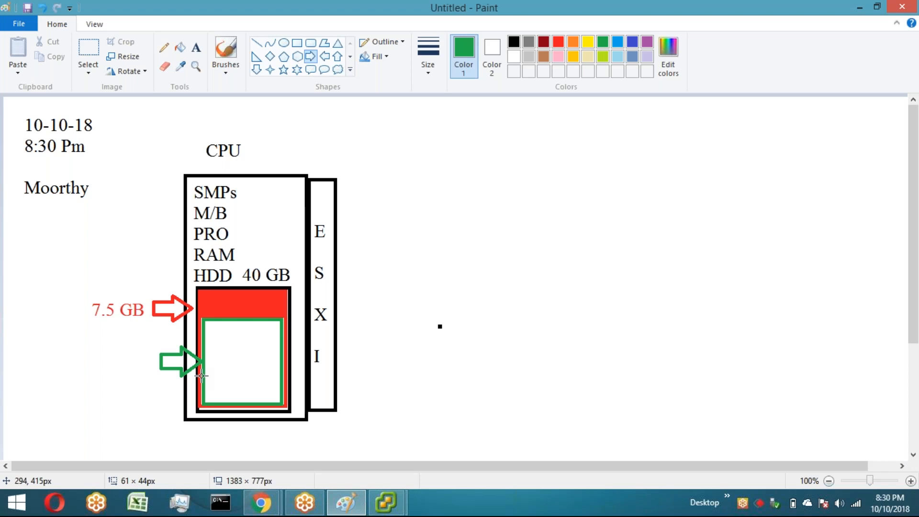
# Step: Label the green arrow "32.5 GB" in green text
pyautogui.click(196, 47)
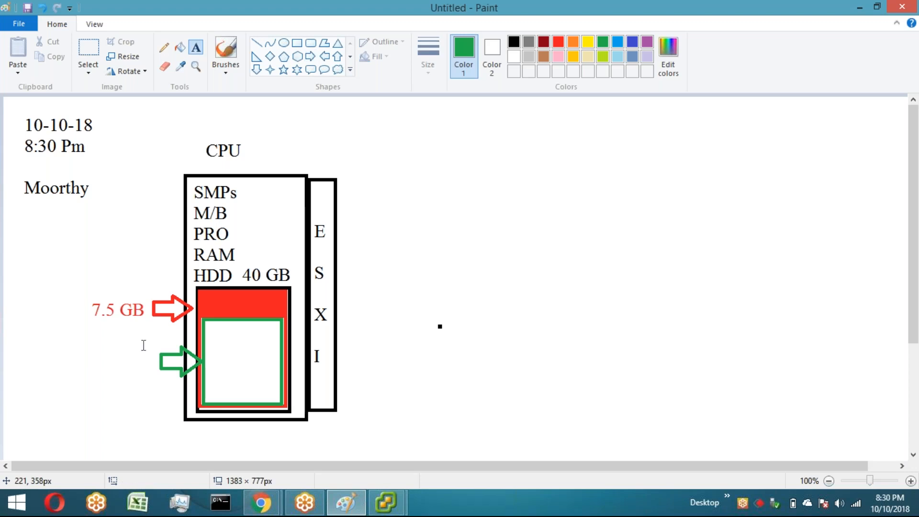
pyautogui.click(86, 348)
pyautogui.write('32')
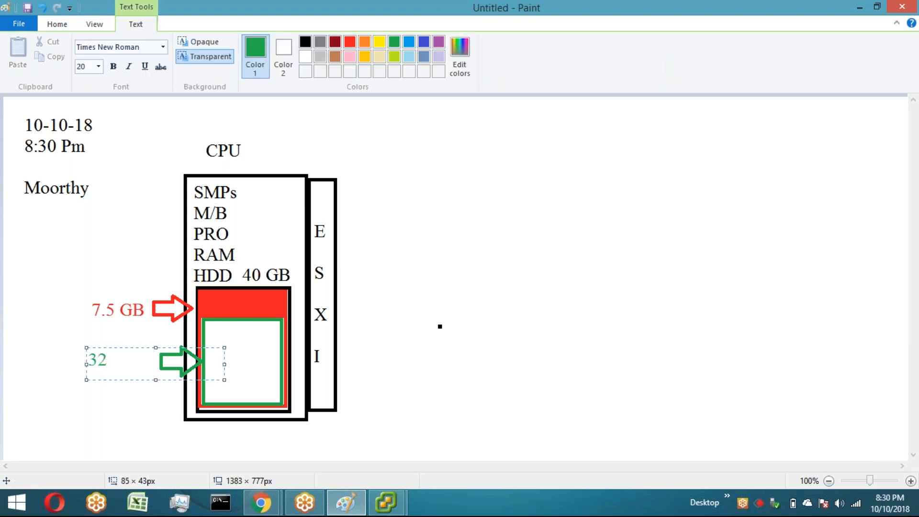
pyautogui.write('.5 GB')
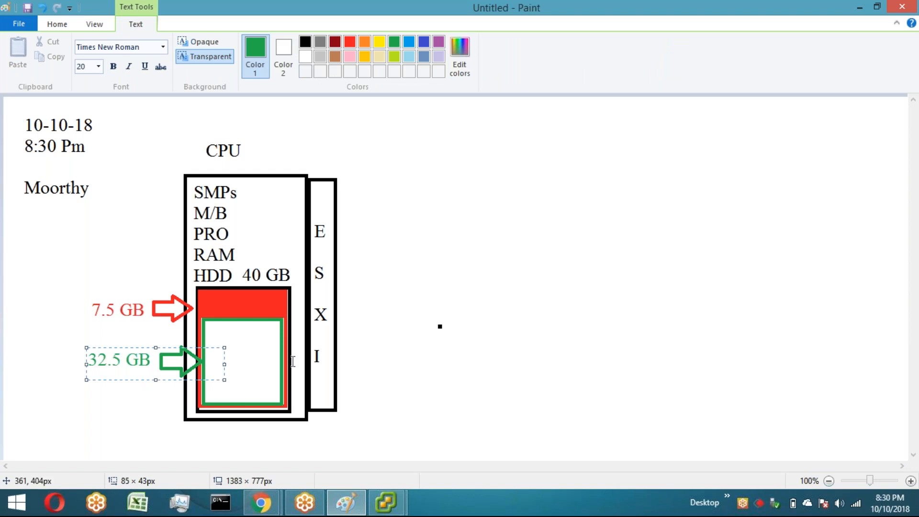
# Step: Write "vmfs3", "vmfs5" and "vmfs6" on separate lines inside the green rectangle
pyautogui.click(410, 334)
pyautogui.moveTo(207, 327); pyautogui.dragTo(343, 400)
pyautogui.write('vmfs')
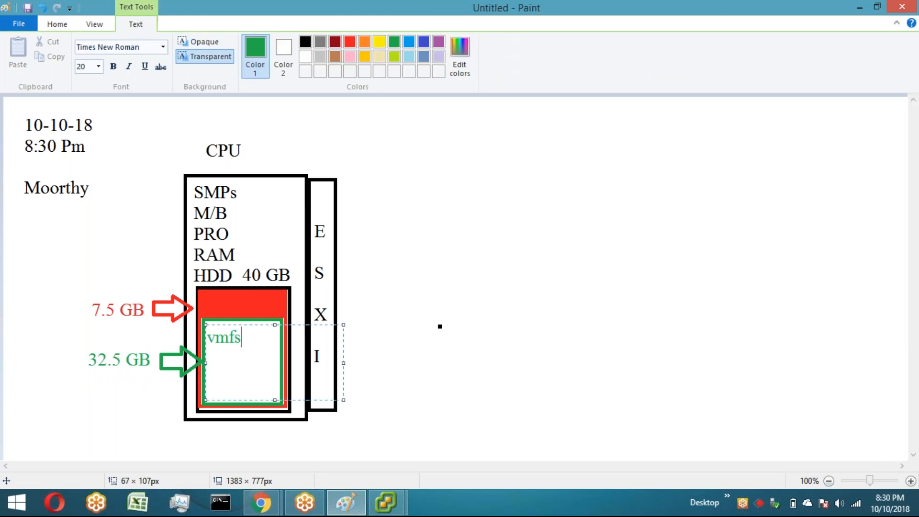
pyautogui.write('3')
pyautogui.press('Return')
pyautogui.write('vmfs5')
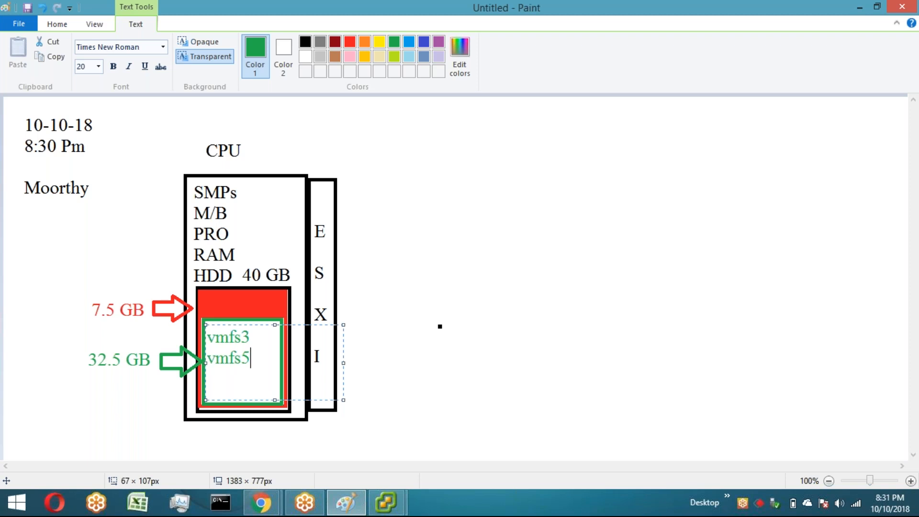
pyautogui.press('Return')
pyautogui.write('vmfs6')
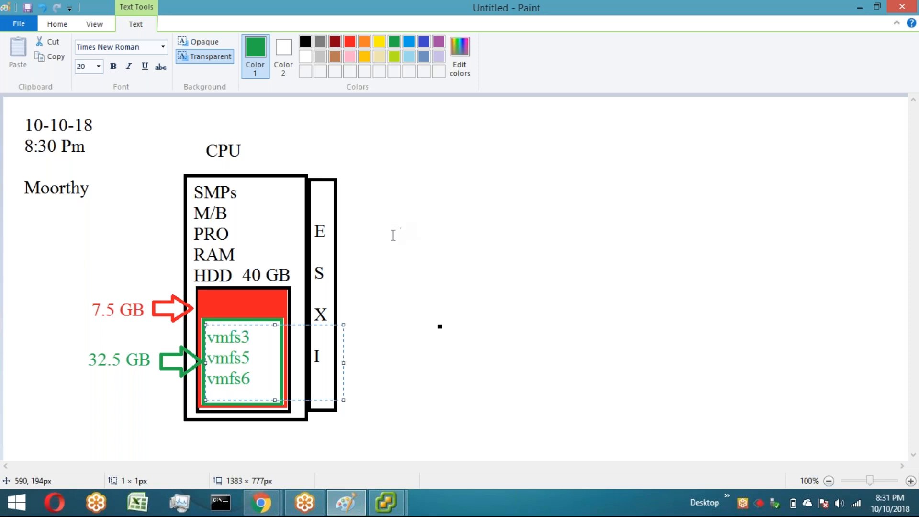
pyautogui.click(393, 235)
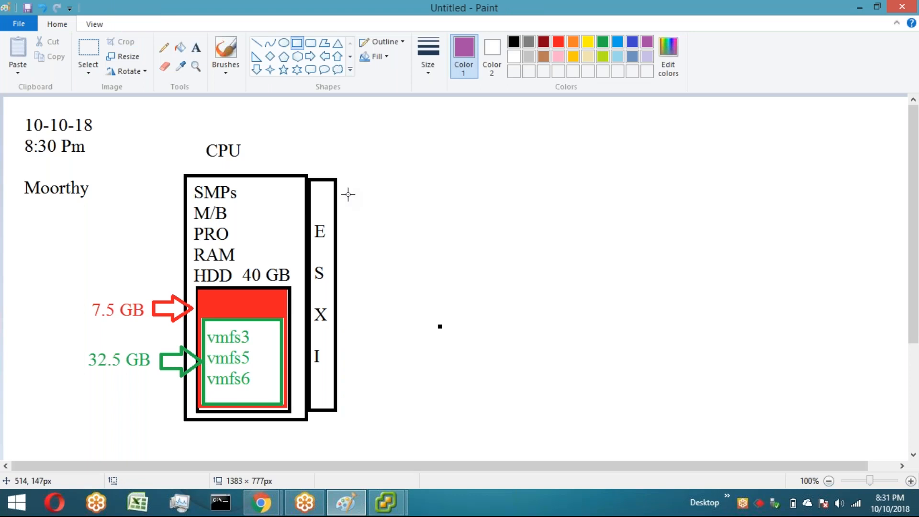
# Step: Draw a small purple square right of the ESXi column and a purple line from it down into the green rectangle
pyautogui.moveTo(348, 195); pyautogui.dragTo(382, 223)
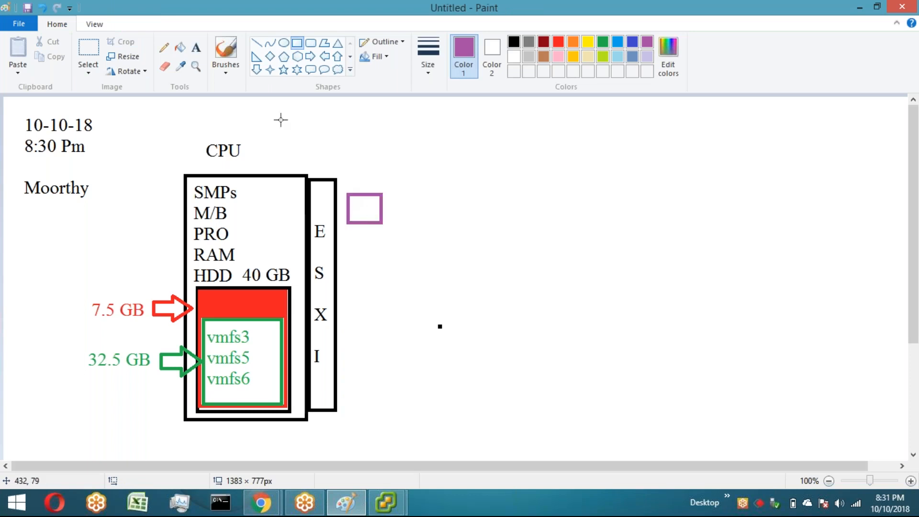
pyautogui.click(260, 43)
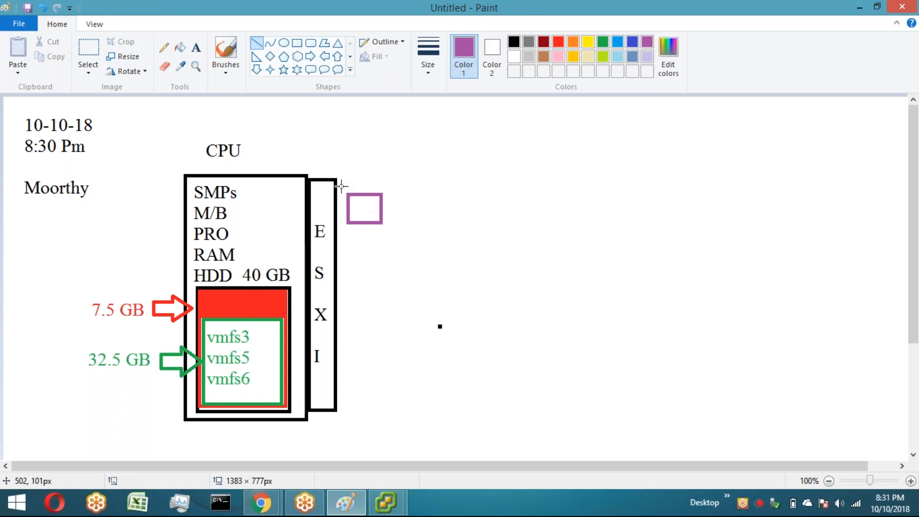
pyautogui.moveTo(352, 220); pyautogui.dragTo(270, 334)
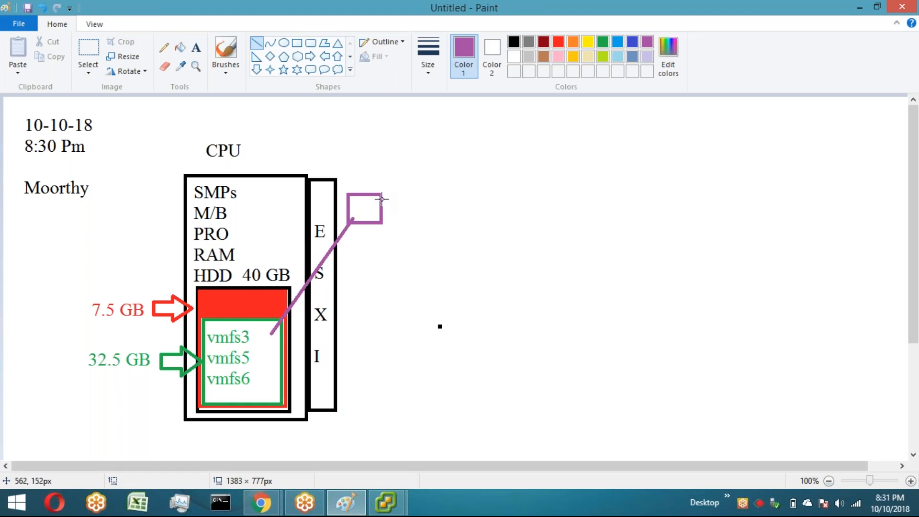
# Step: Label the purple square "Test vm" just above it
pyautogui.click(196, 48)
pyautogui.moveTo(351, 173); pyautogui.dragTo(428, 193)
pyautogui.write('Test')
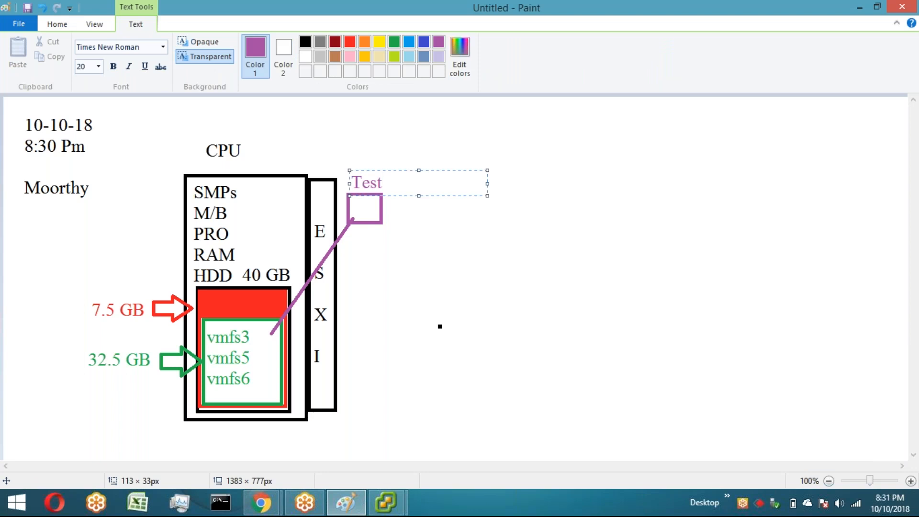
pyautogui.write(' vm')
pyautogui.click(436, 253)
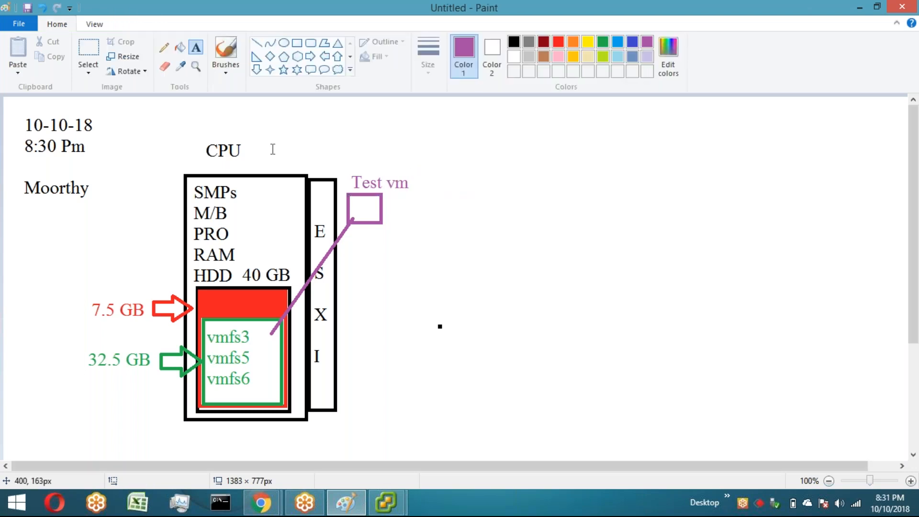
# Step: Draw a small purple square at the line's end inside the green rectangle and a purple left arrow pointing at it
pyautogui.click(297, 43)
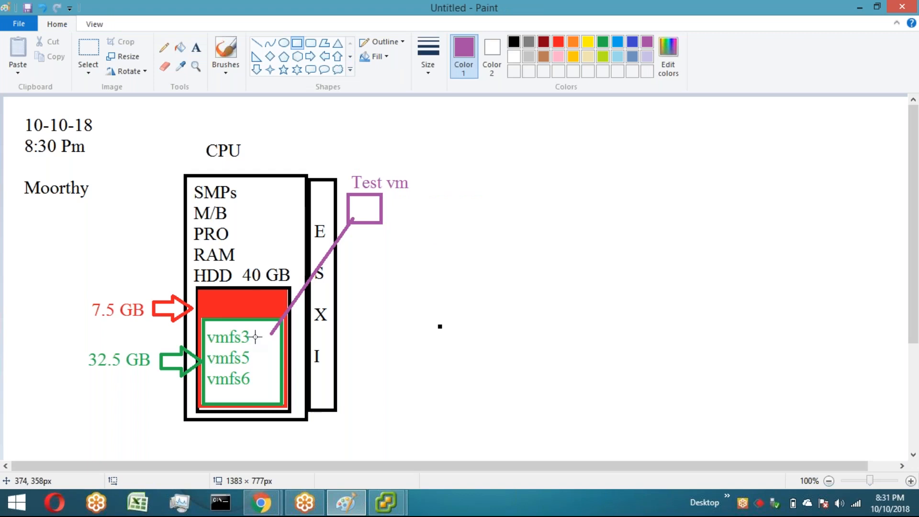
pyautogui.moveTo(251, 334); pyautogui.dragTo(276, 358)
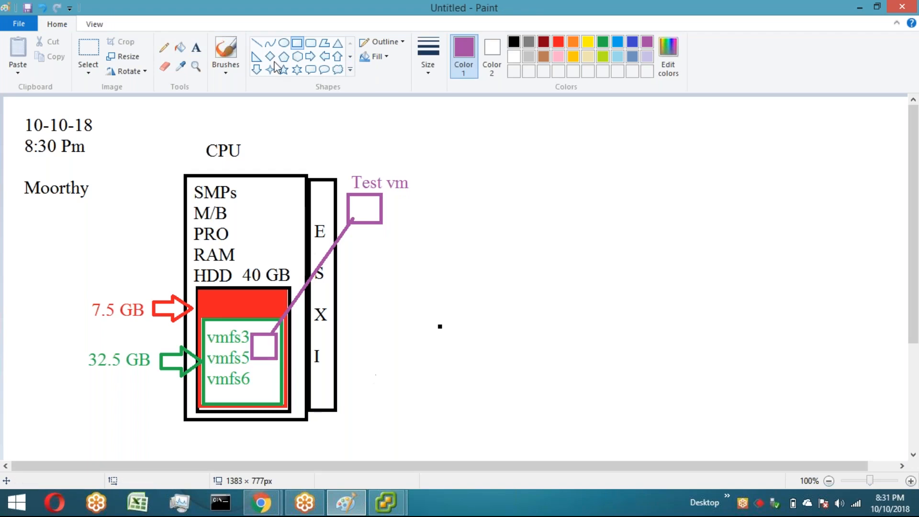
pyautogui.click(324, 56)
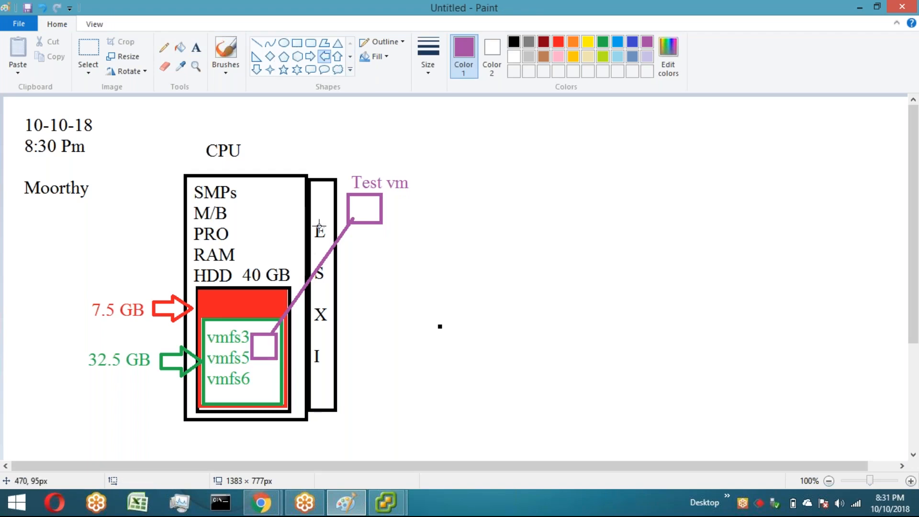
pyautogui.moveTo(277, 338); pyautogui.dragTo(383, 355)
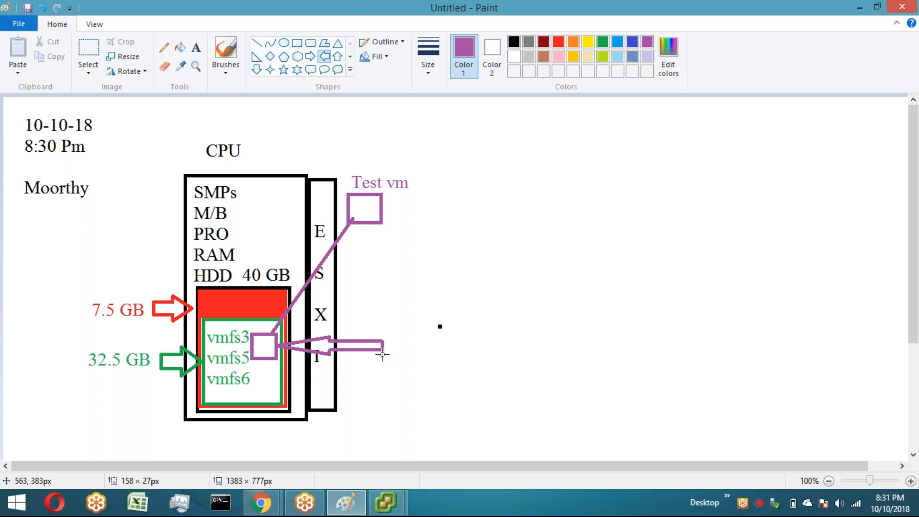
pyautogui.click(97, 46)
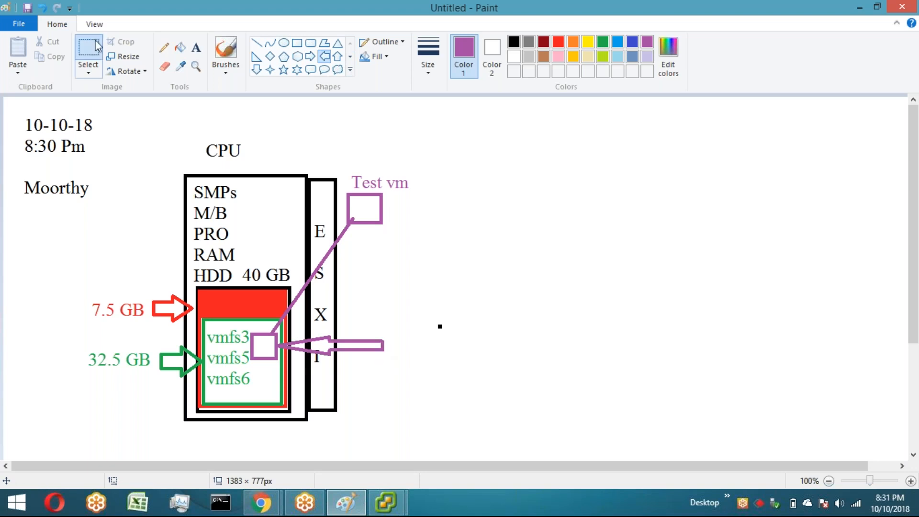
pyautogui.click(98, 46)
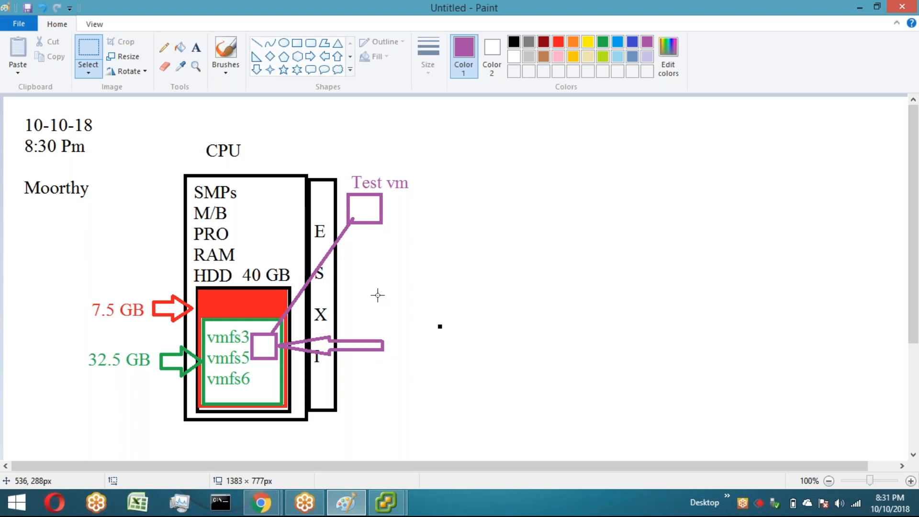
pyautogui.moveTo(378, 300); pyautogui.dragTo(401, 320)
# Step: Add the purple label "ESXI 5.5" to the right of CPU above the diagram
pyautogui.click(195, 48)
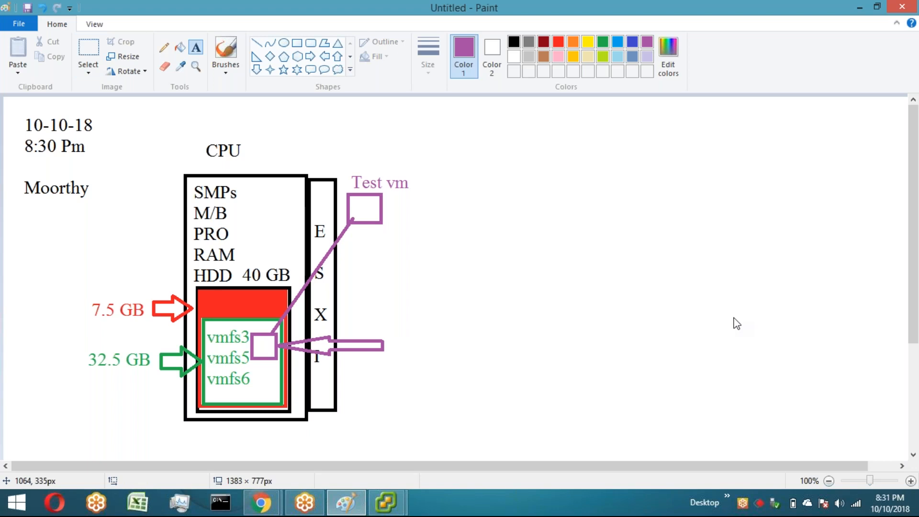
pyautogui.click(915, 408)
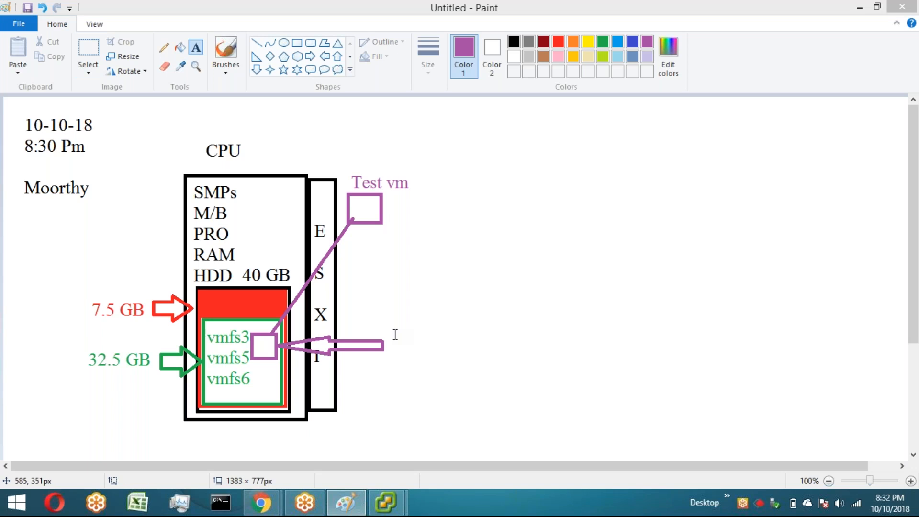
pyautogui.moveTo(395, 334); pyautogui.dragTo(502, 467)
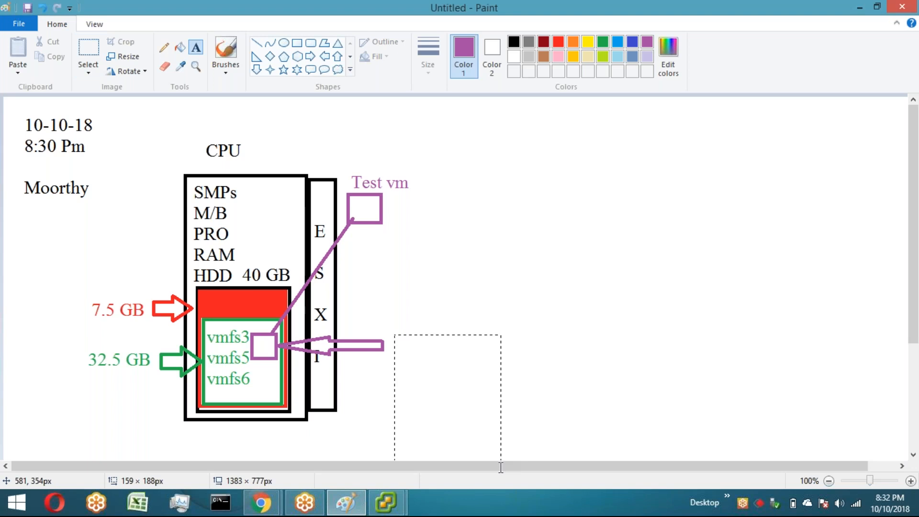
pyautogui.moveTo(267, 143); pyautogui.dragTo(354, 166)
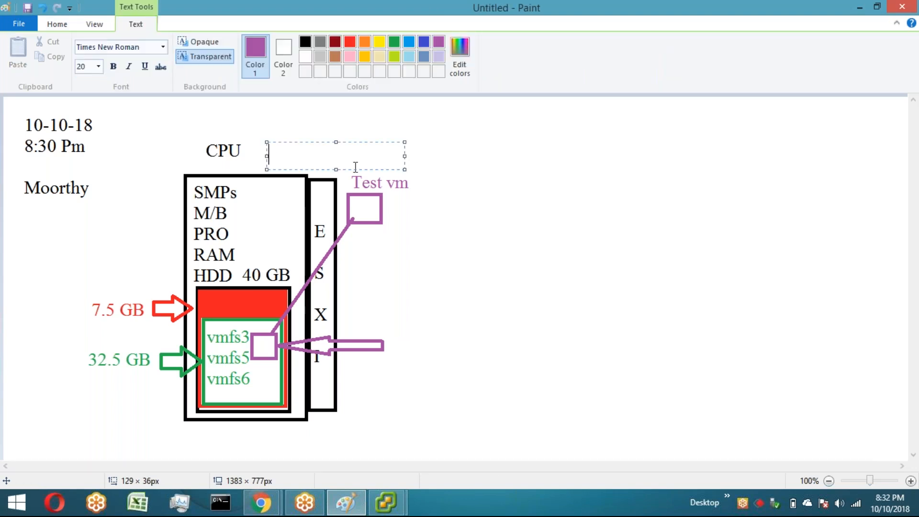
pyautogui.write('ESXI 5.5')
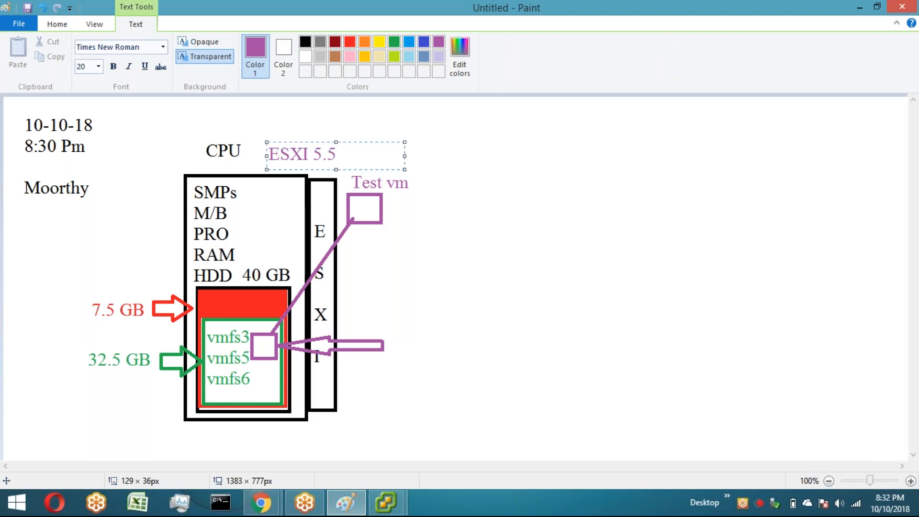
pyautogui.click(448, 270)
# Step: Create a text box right of the purple arrow listing ".vmx", ".vmxf" and ".vmsd" on separate lines
pyautogui.moveTo(393, 336); pyautogui.dragTo(530, 460)
pyautogui.moveTo(461, 333); pyautogui.dragTo(463, 297)
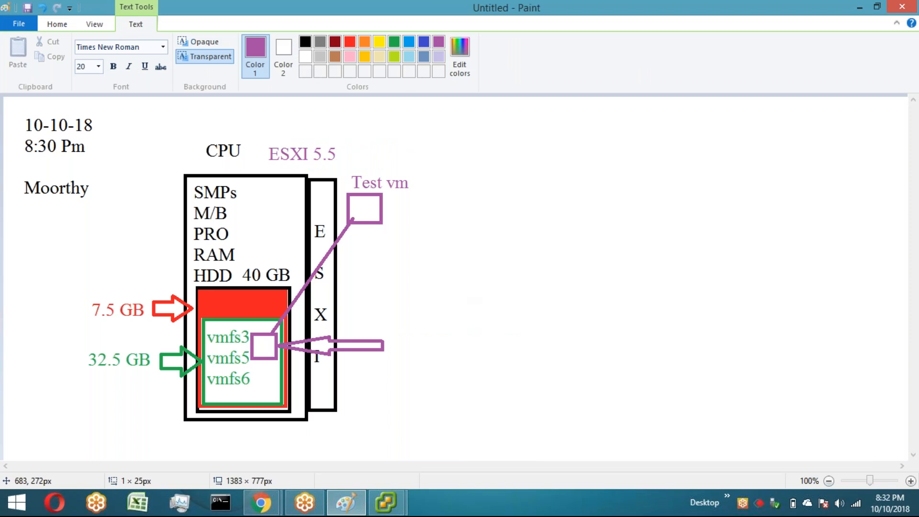
pyautogui.click(395, 313)
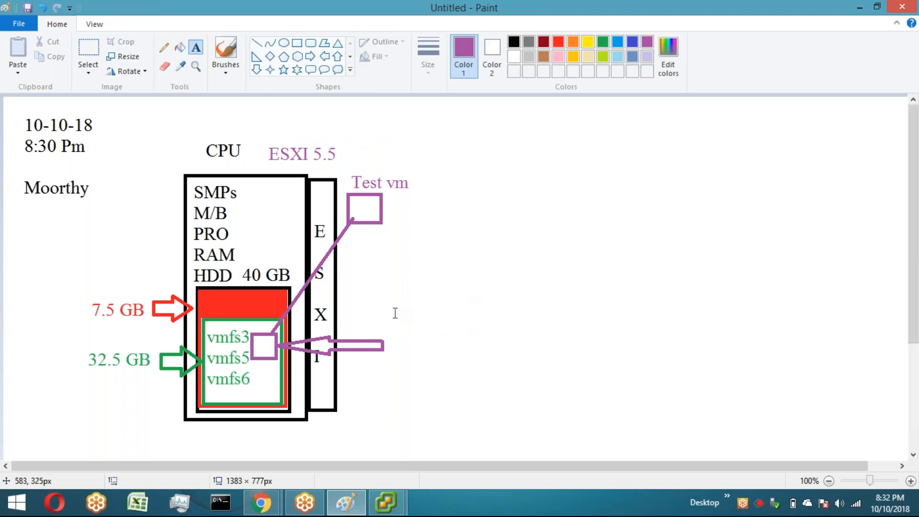
pyautogui.click(395, 313)
pyautogui.write('.vm')
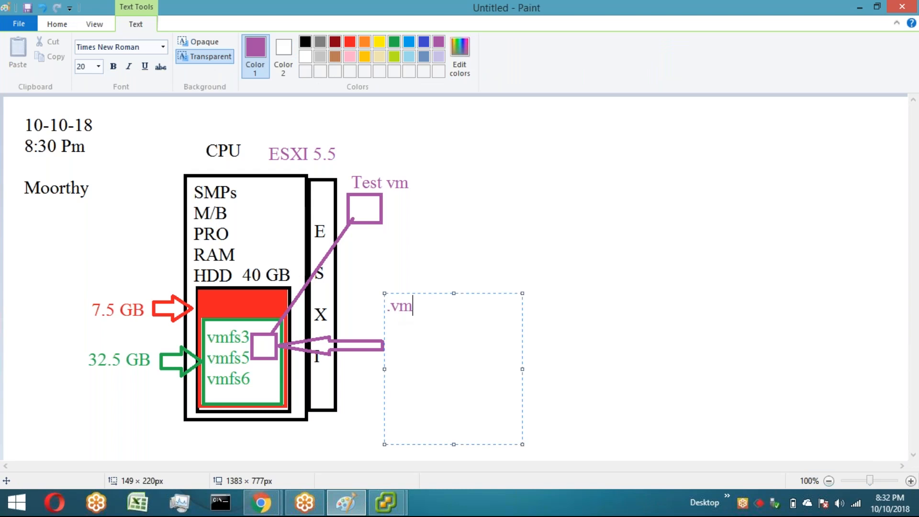
pyautogui.write('x')
pyautogui.press('Return')
pyautogui.write('.vmxf')
pyautogui.press('Return')
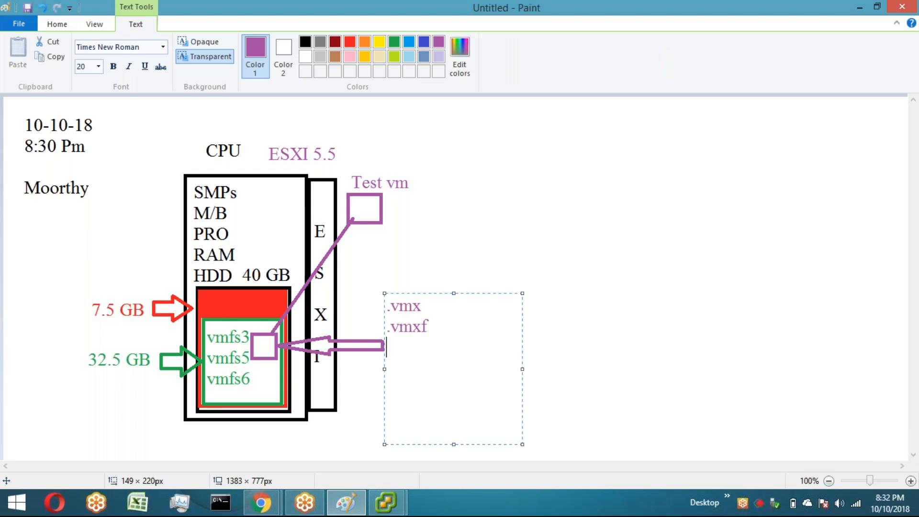
pyautogui.write('.vmsd')
pyautogui.press('Return')
# Step: Add ".vmdk" in orange on the next line of the list
pyautogui.write('.vmd')
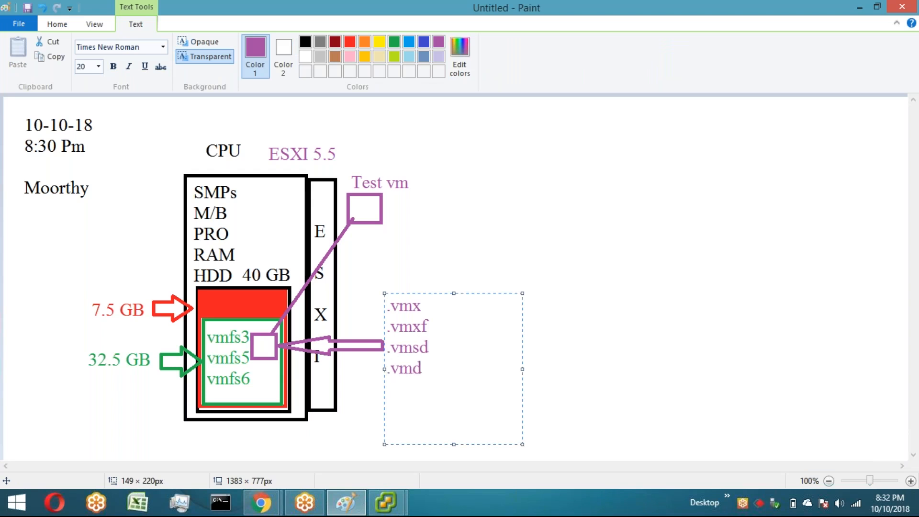
pyautogui.write('k')
pyautogui.press('BackSpace')
pyautogui.press('BackSpace')
pyautogui.press('BackSpace')
pyautogui.press('BackSpace')
pyautogui.click(370, 44)
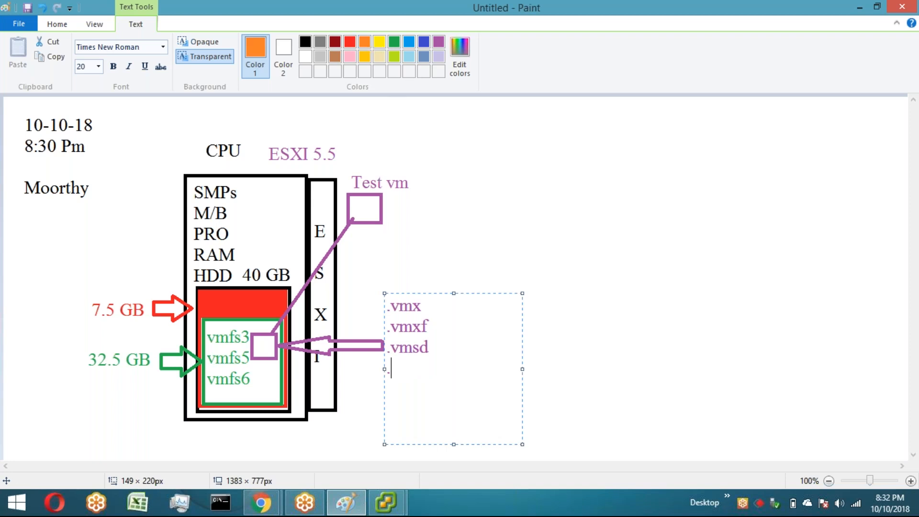
pyautogui.press('BackSpace')
pyautogui.write('.vmdk')
pyautogui.press('Return')
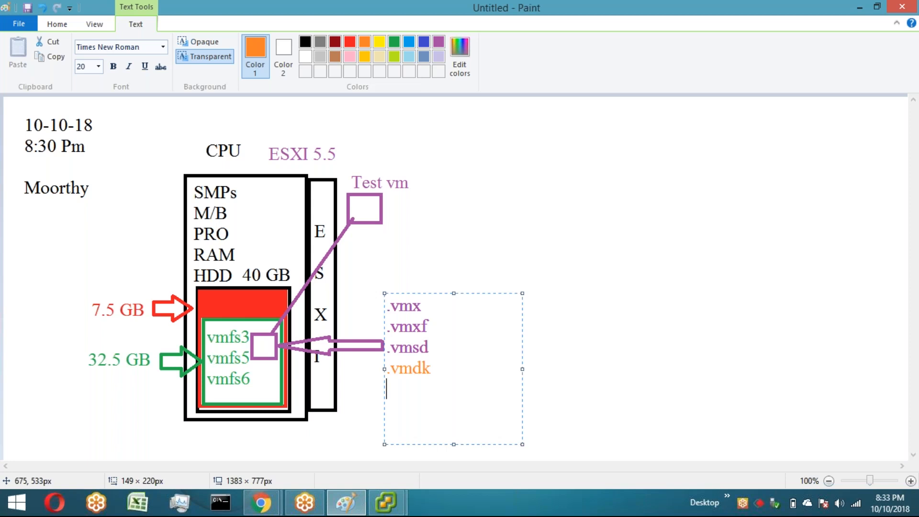
# Step: Add ".nvram" in purple on the following line of the list
pyautogui.write('.nv')
pyautogui.press('BackSpace')
pyautogui.press('BackSpace')
pyautogui.press('BackSpace')
pyautogui.click(439, 43)
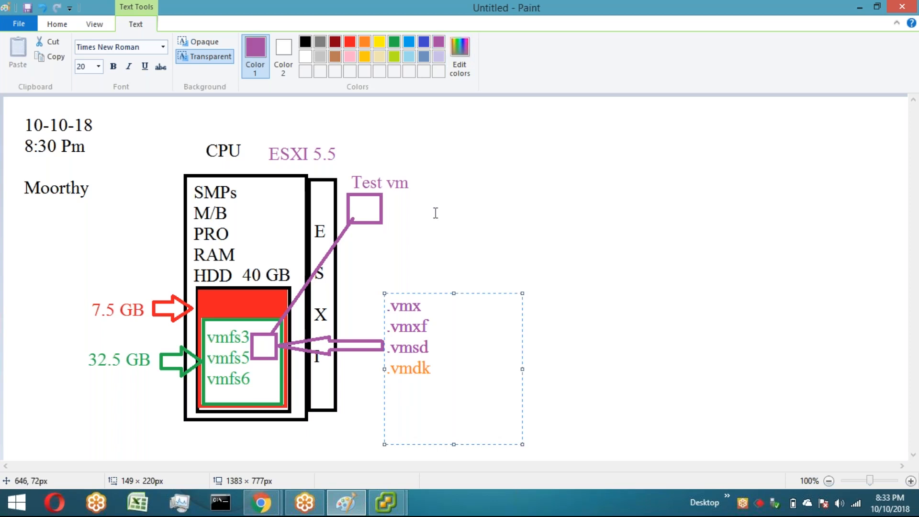
pyautogui.write('.nvram')
pyautogui.press('Return')
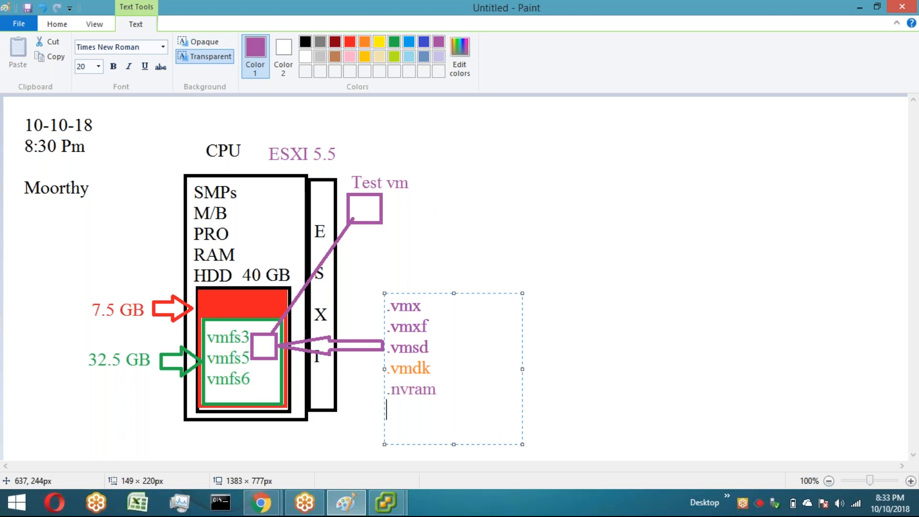
# Step: Add "vmware.log" on the next line of the file-type list
pyautogui.write('vmware.l')
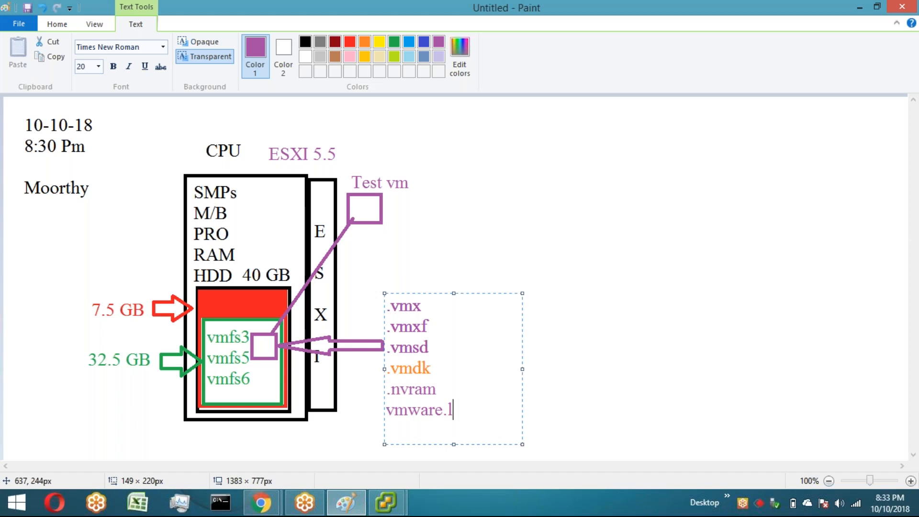
pyautogui.write('og')
pyautogui.press('Return')
# Step: Add "vmx.test4544.vswp" on the following line and widen the text box so it fits on one line
pyautogui.write('vmx')
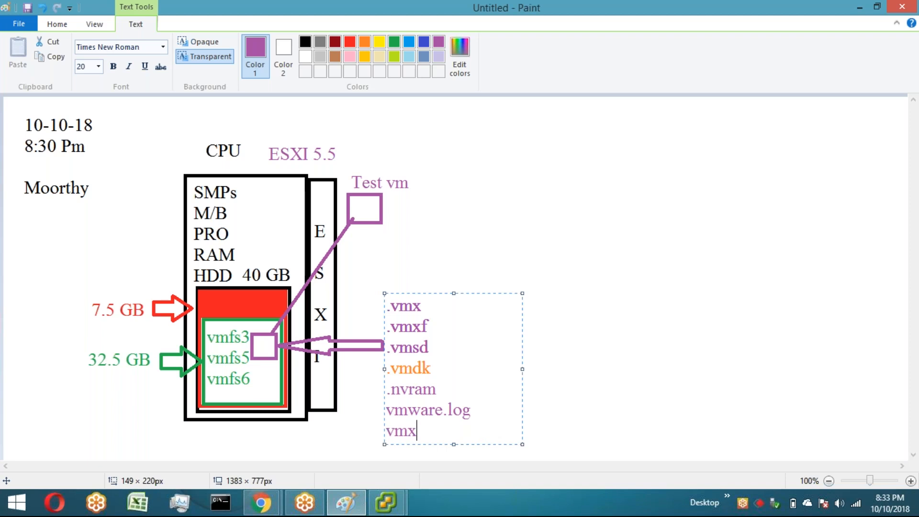
pyautogui.write('.test4544.v')
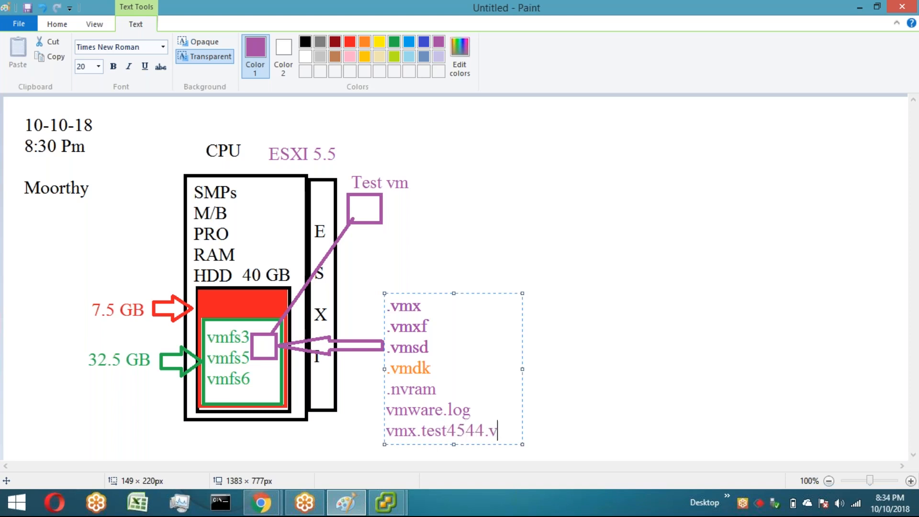
pyautogui.write('sw')
pyautogui.press('Return')
pyautogui.write('p')
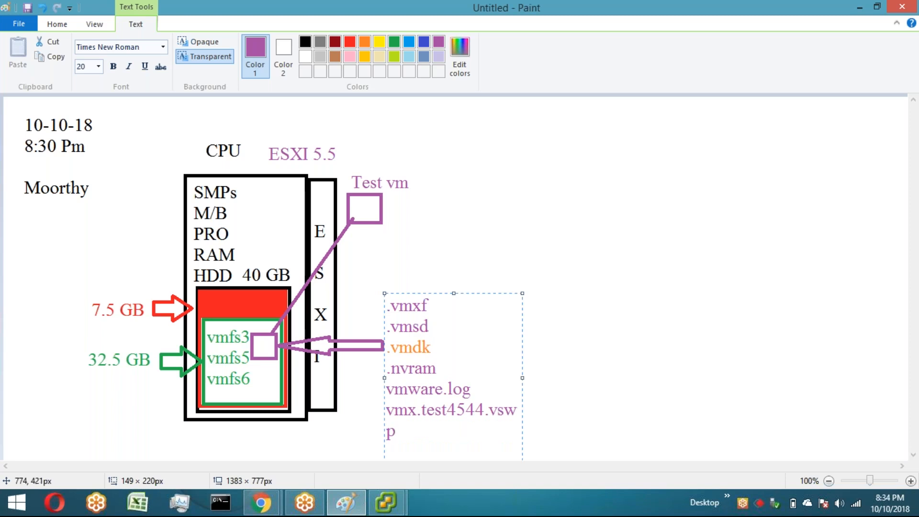
pyautogui.moveTo(521, 380); pyautogui.dragTo(571, 386)
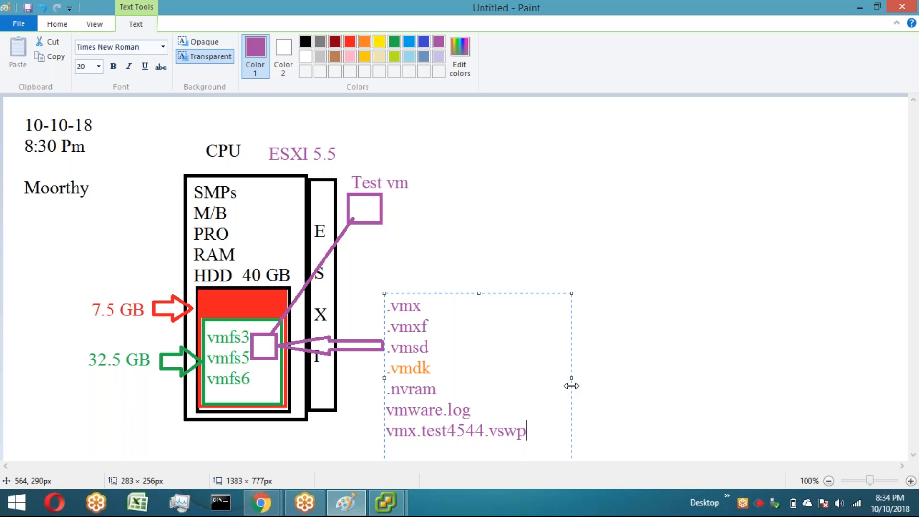
pyautogui.moveTo(478, 293); pyautogui.dragTo(477, 253)
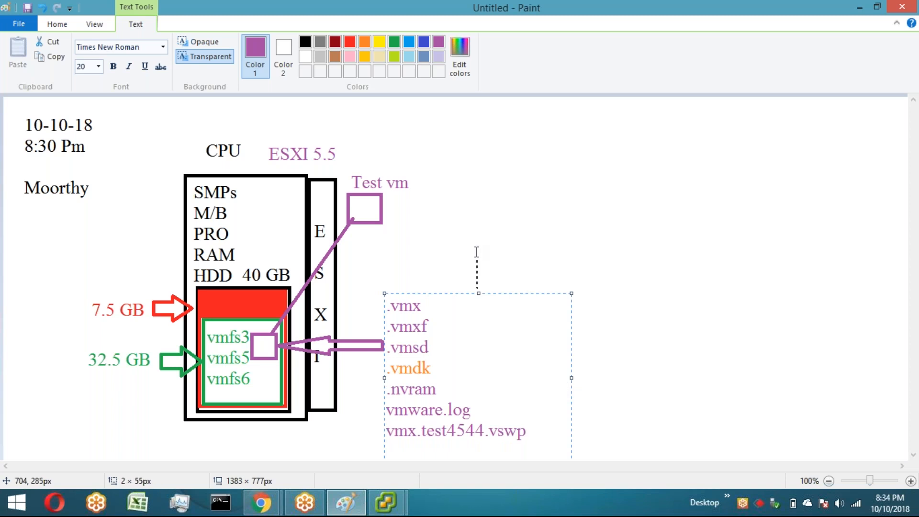
pyautogui.moveTo(477, 252); pyautogui.dragTo(476, 263)
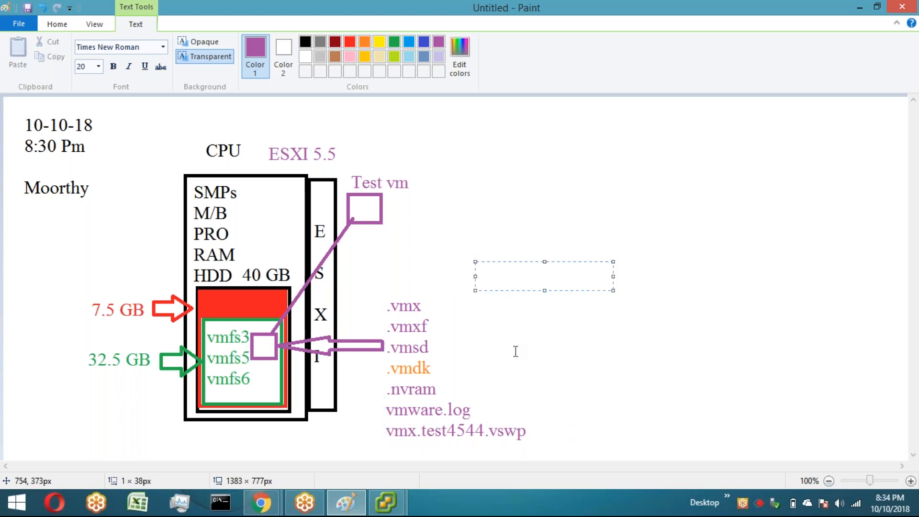
pyautogui.click(392, 440)
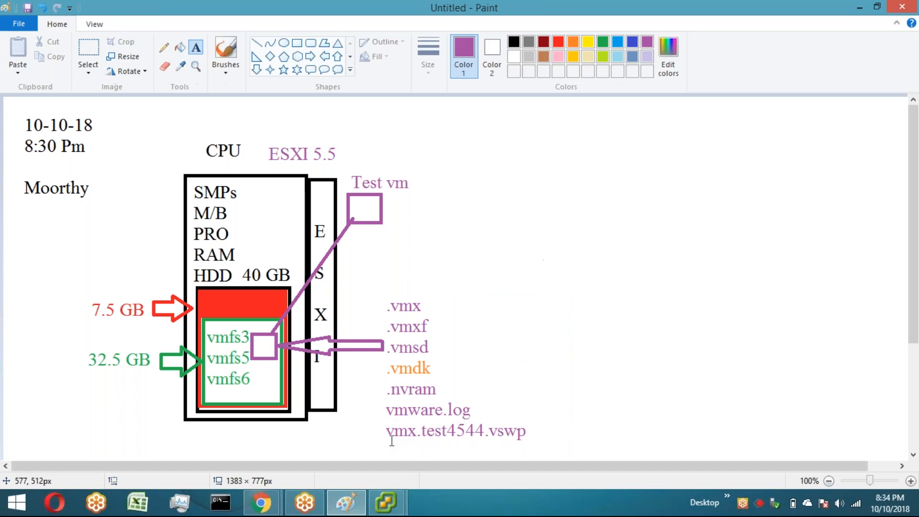
# Step: Create a new purple text box below the list and enter ".vmx~"
pyautogui.scroll(-3, 392, 441)
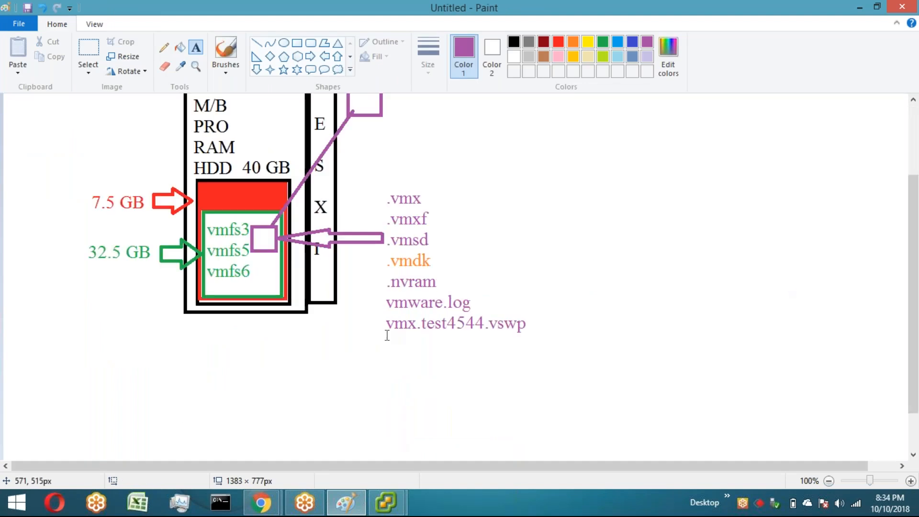
pyautogui.moveTo(399, 348); pyautogui.dragTo(533, 439)
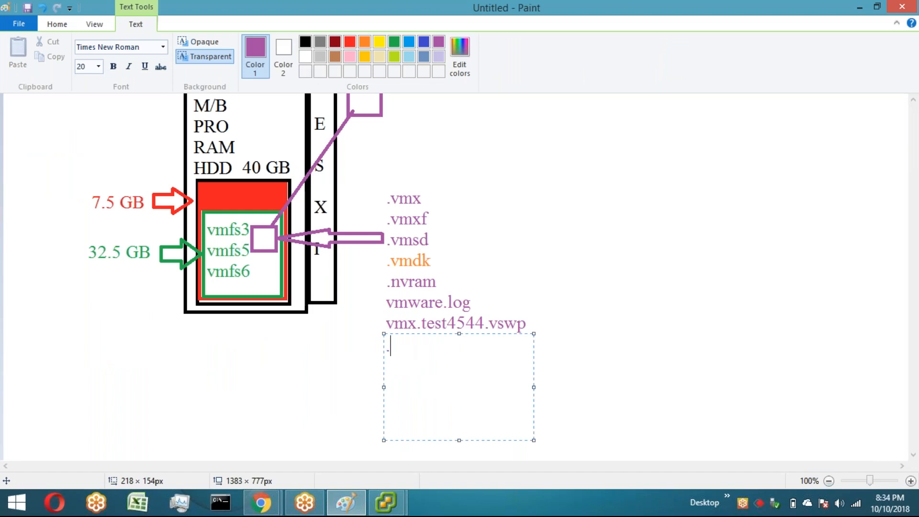
pyautogui.write('.vmx~')
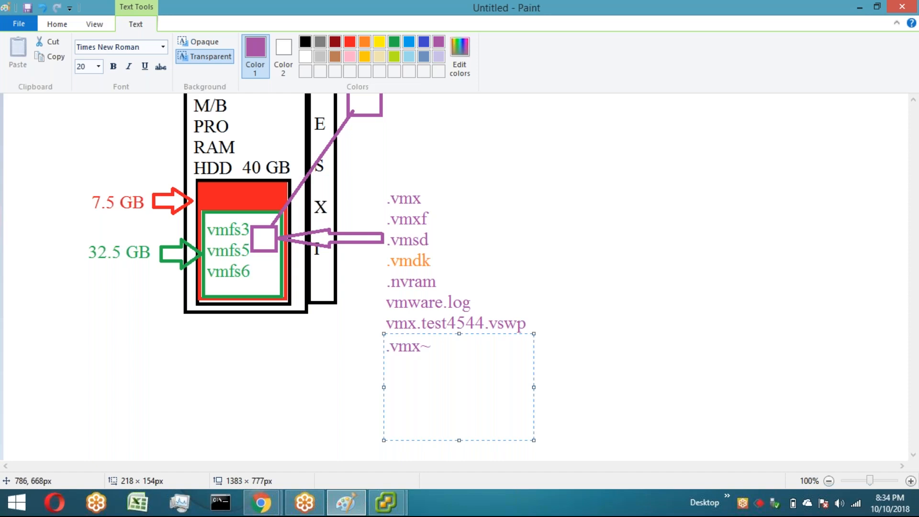
# Step: Add ".vswp" and ".vmx.lck" on separate lines below ".vmx~" and finish the text
pyautogui.press('Return')
pyautogui.write('.vswp')
pyautogui.press('Up')
pyautogui.press('Down')
pyautogui.press('Return')
pyautogui.write('.vmx')
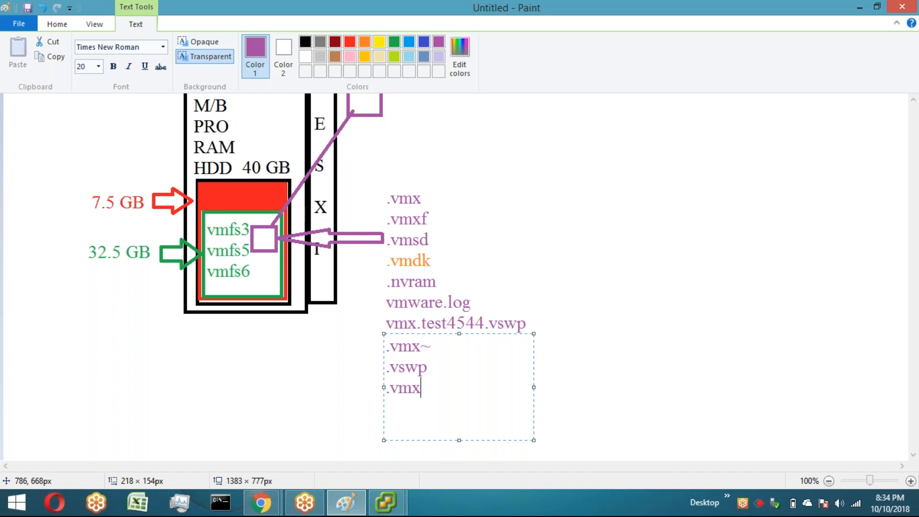
pyautogui.write('.lcx')
pyautogui.press('BackSpace')
pyautogui.write('k')
pyautogui.click(577, 288)
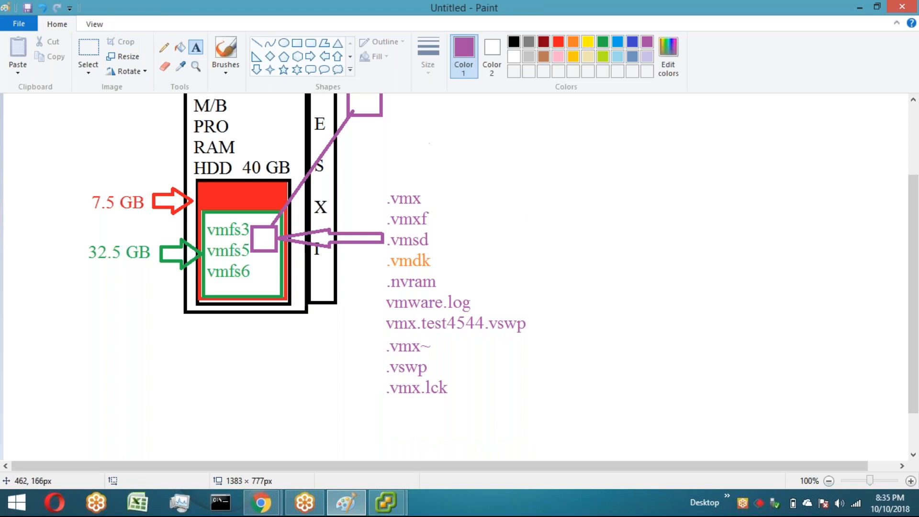
# Step: Cross out ".vmxf" with two red straight lines forming an X
pyautogui.click(255, 48)
pyautogui.click(556, 43)
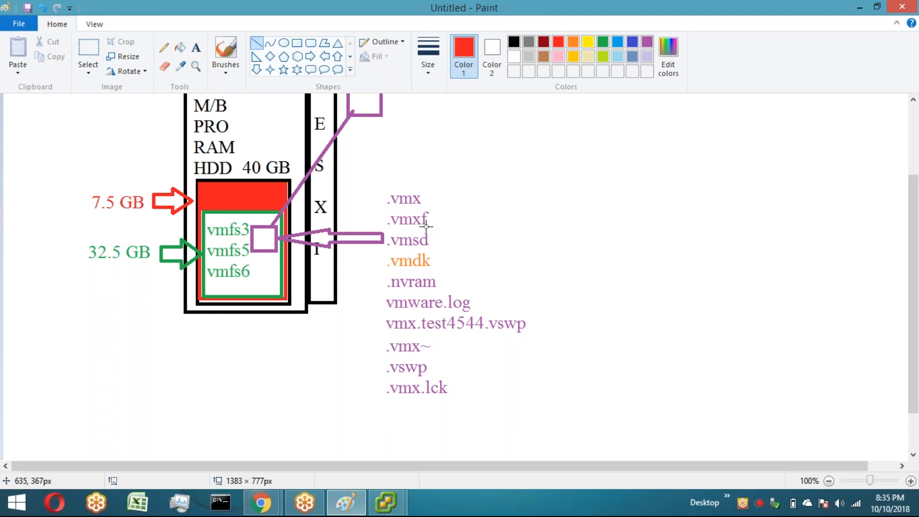
pyautogui.moveTo(433, 231); pyautogui.dragTo(388, 210)
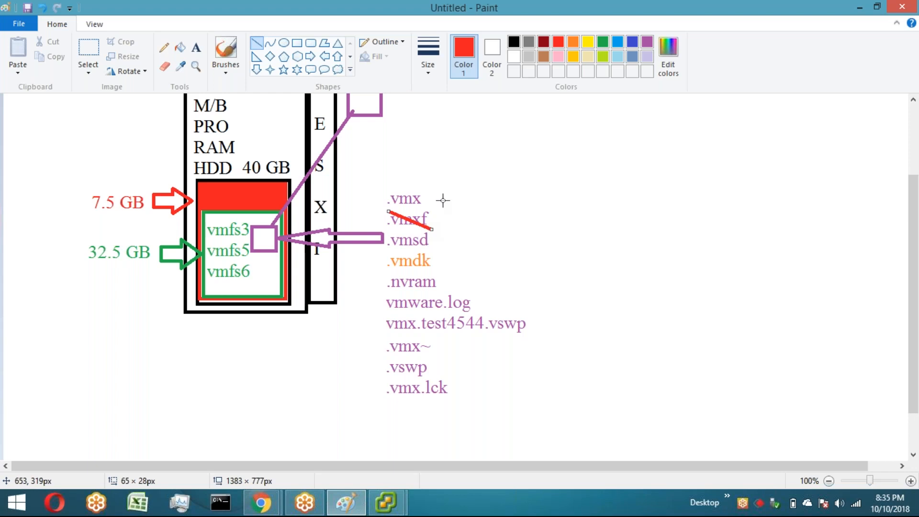
pyautogui.moveTo(443, 198); pyautogui.dragTo(388, 231)
pyautogui.click(508, 229)
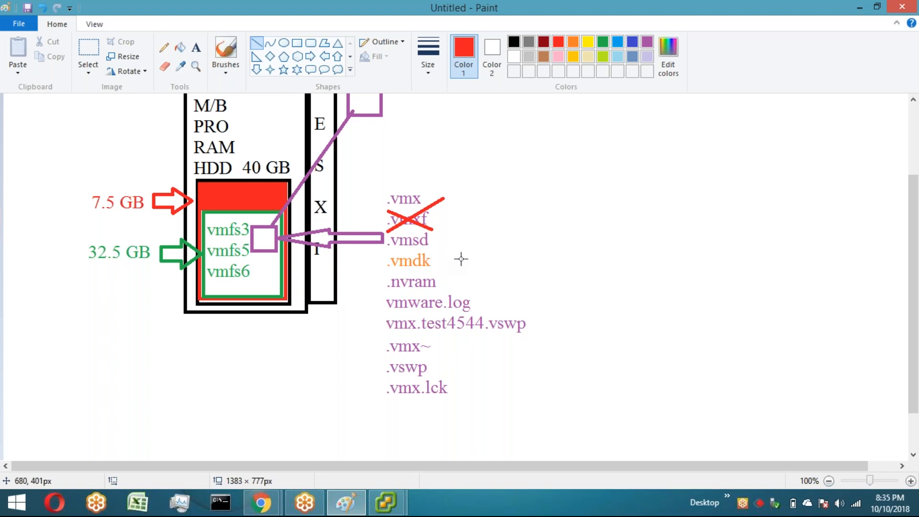
# Step: Switch to the 10.0.55.1 vSphere Client and start creating a new virtual machine with Custom configuration
pyautogui.click(394, 493)
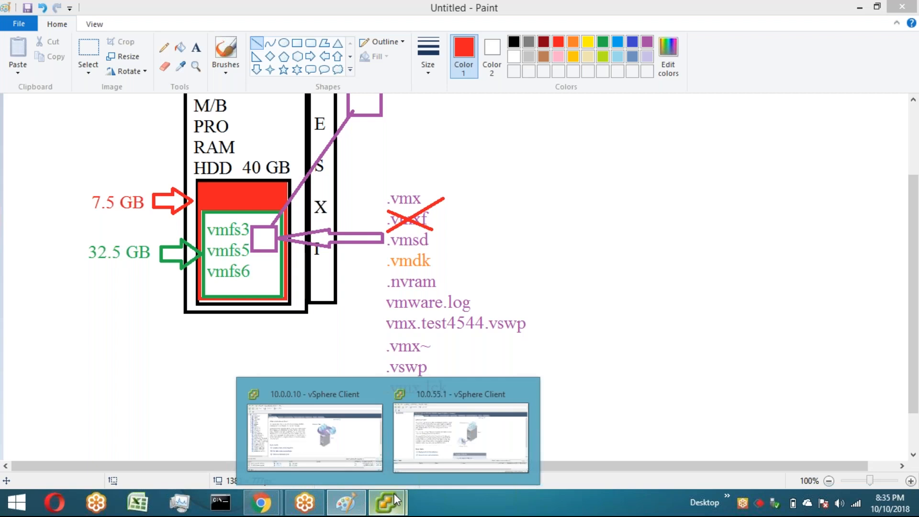
pyautogui.click(407, 431)
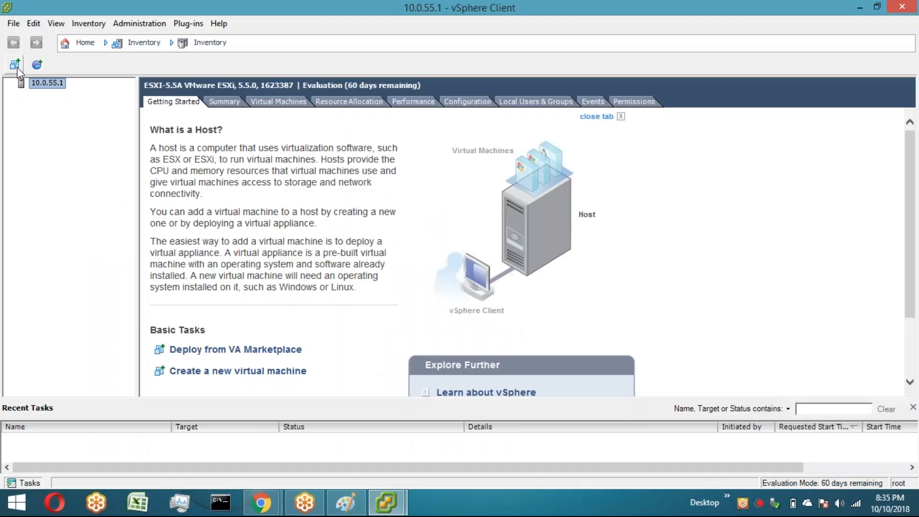
pyautogui.click(16, 67)
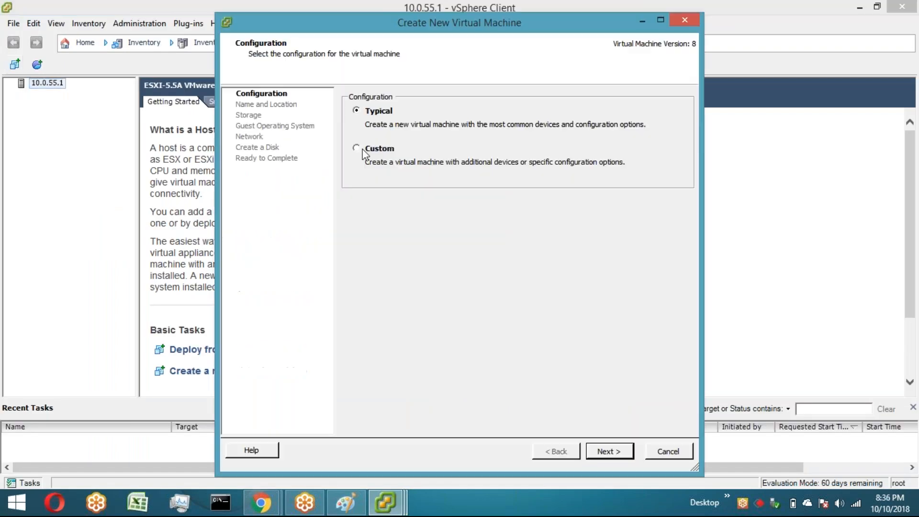
pyautogui.click(362, 151)
pyautogui.click(608, 451)
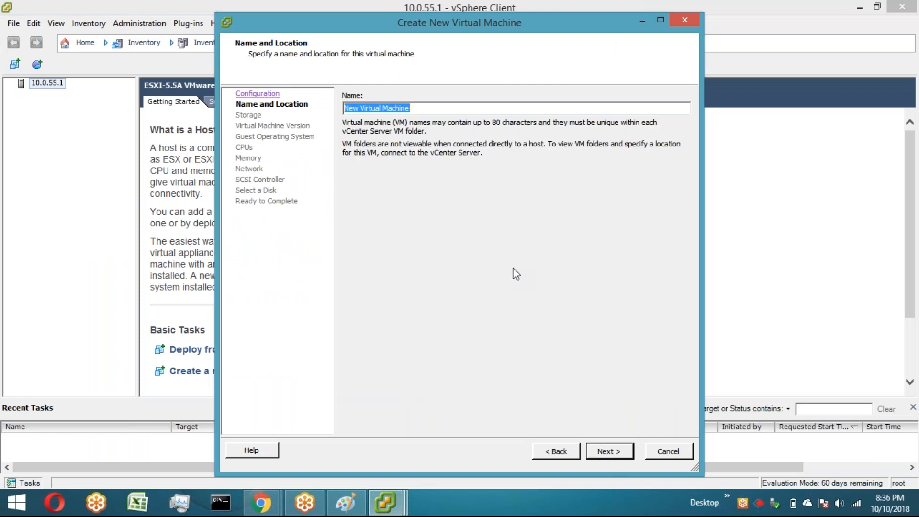
# Step: Name the virtual machine "Test-VM" and continue to the storage page
pyautogui.press('BackSpace')
pyautogui.write('Test-VM')
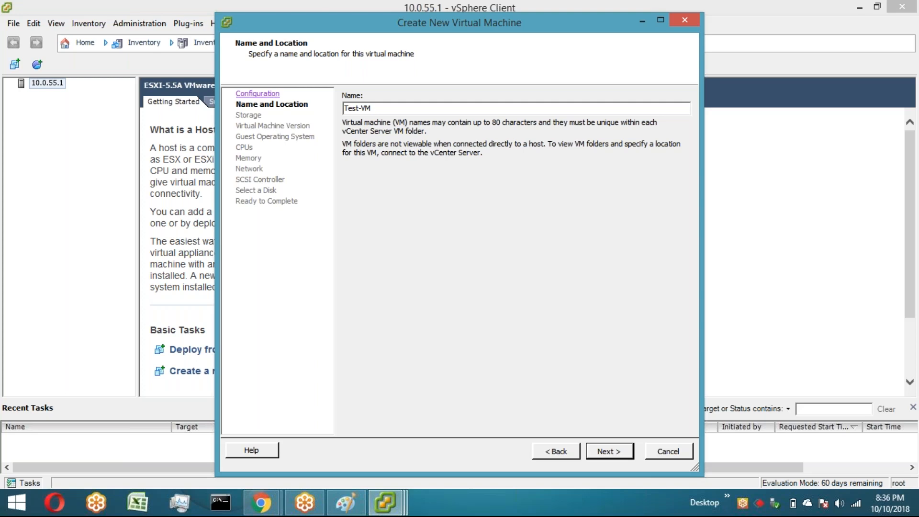
pyautogui.click(610, 453)
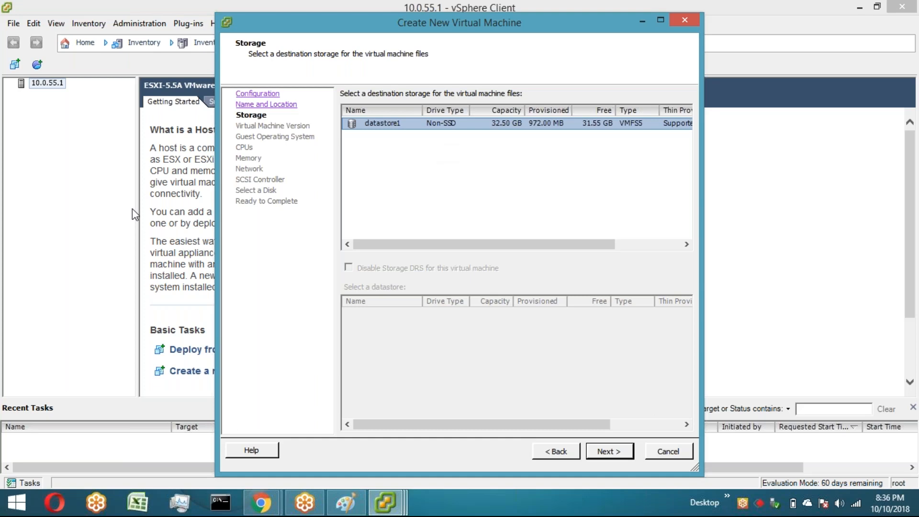
# Step: Return to Paint and draw a small green filled square in the lower-left corner of the vmfs box
pyautogui.hotkey('alt', 'Tab')
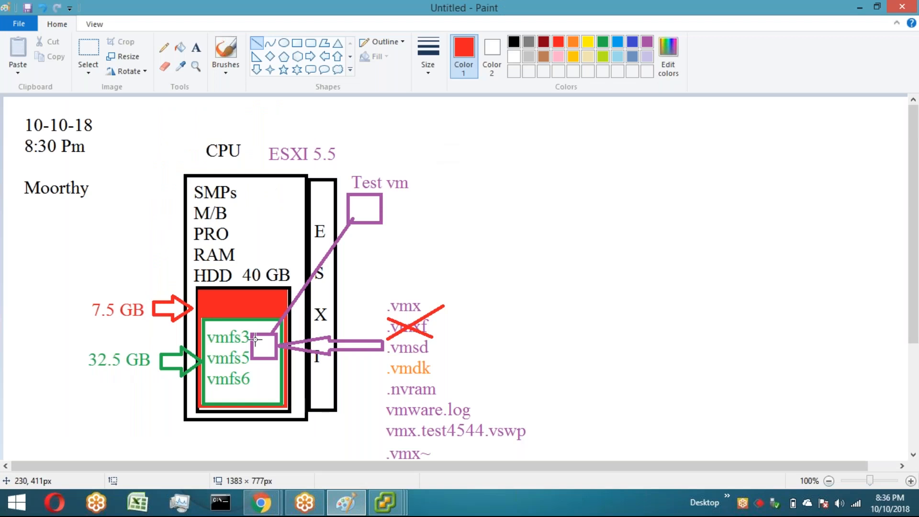
pyautogui.hotkey('alt', 'Tab')
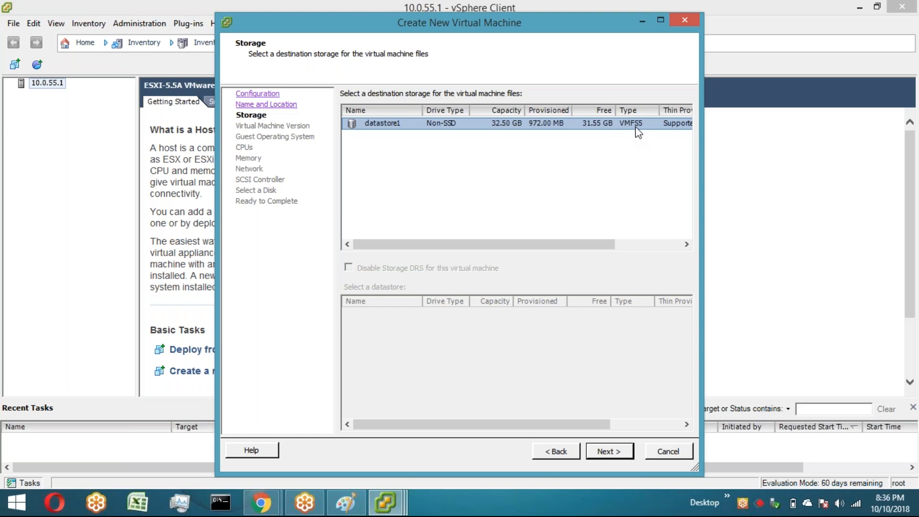
pyautogui.press('alt')
pyautogui.hotkey('alt', 'Tab')
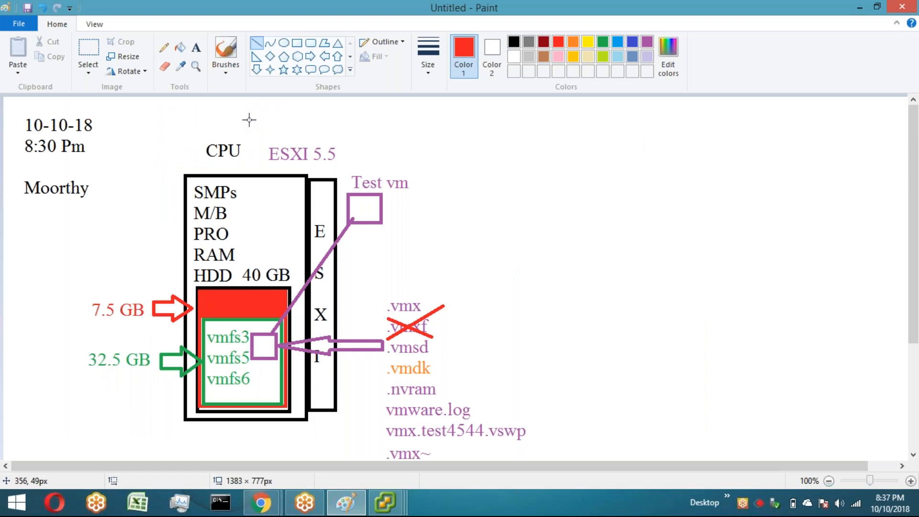
pyautogui.click(297, 43)
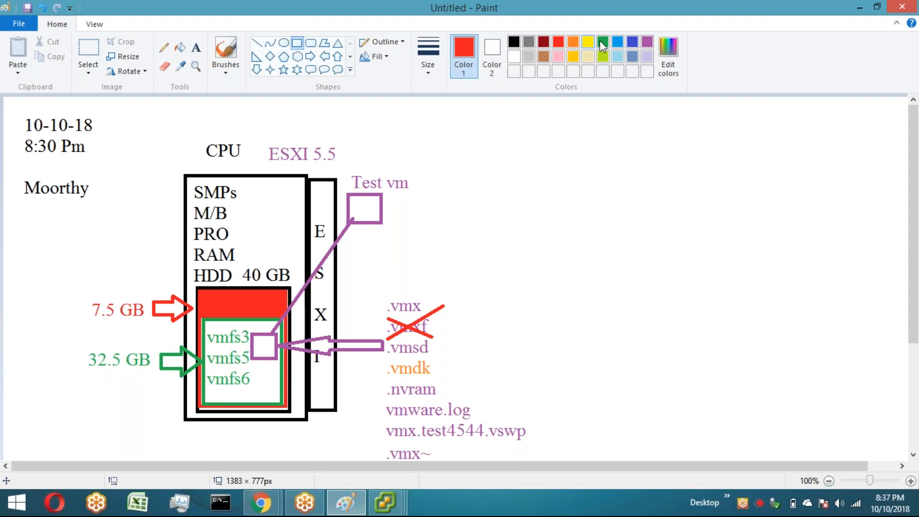
pyautogui.click(602, 42)
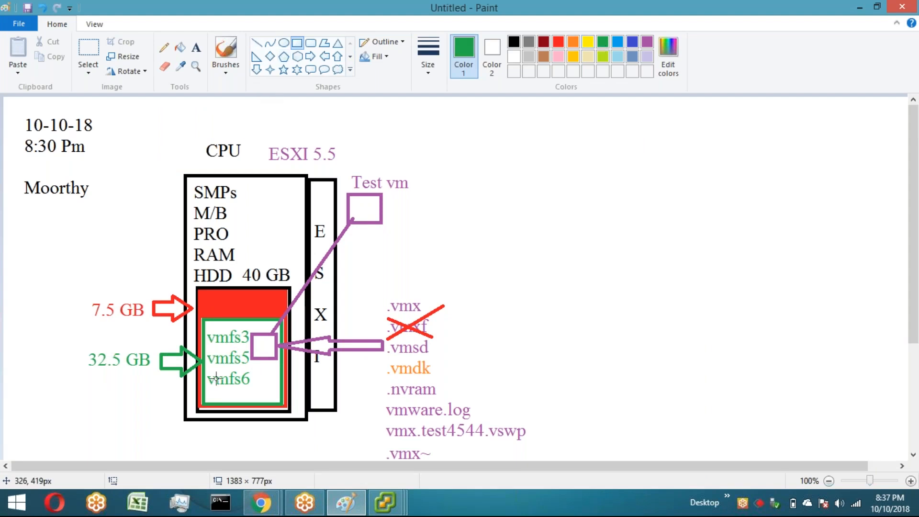
pyautogui.moveTo(204, 388); pyautogui.dragTo(218, 403)
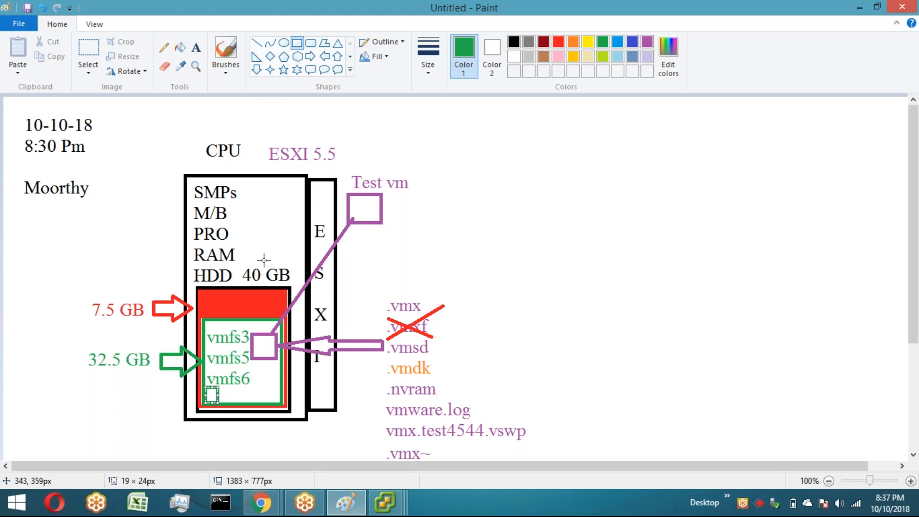
pyautogui.click(182, 48)
pyautogui.click(212, 396)
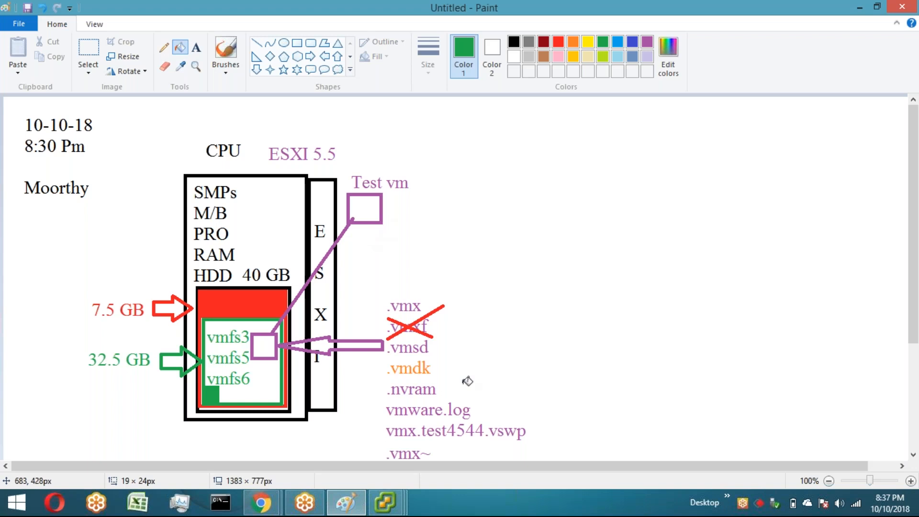
# Step: Back in the wizard, keep datastore1 as storage and accept Virtual Machine Version 8
pyautogui.hotkey('alt', 'Tab')
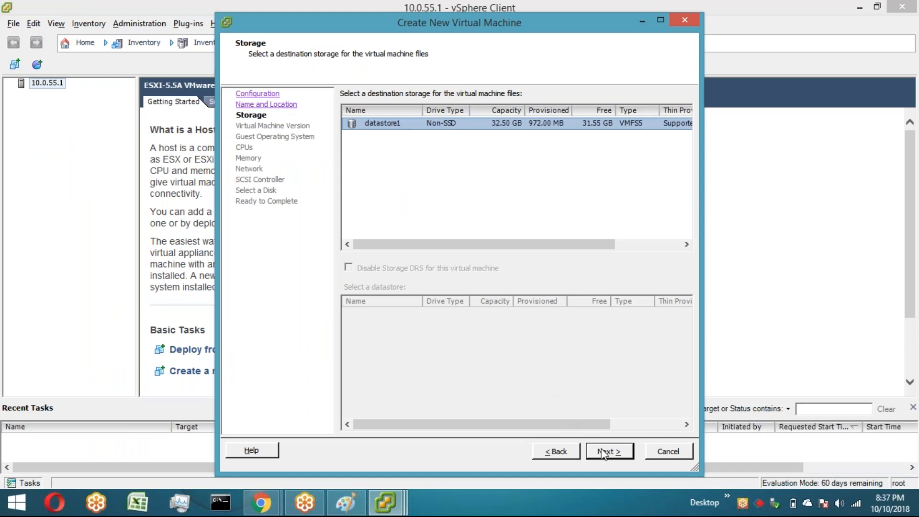
pyautogui.click(604, 453)
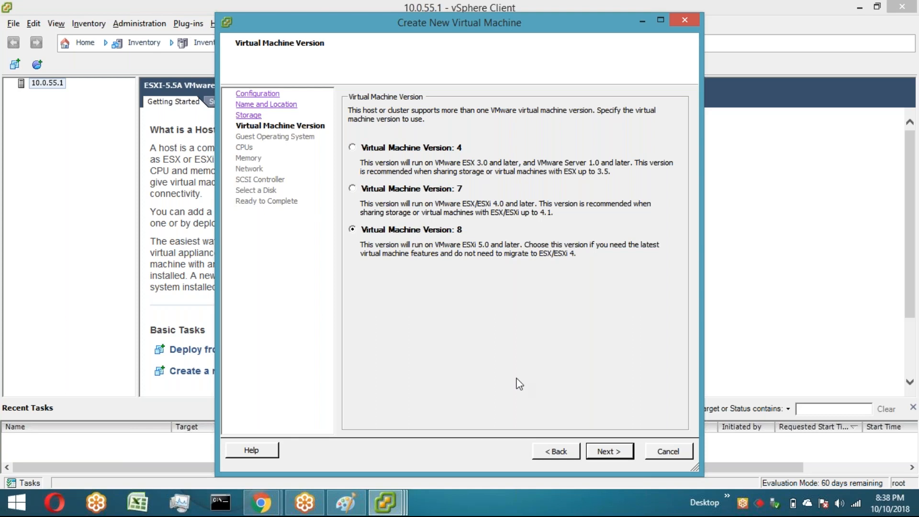
pyautogui.click(609, 455)
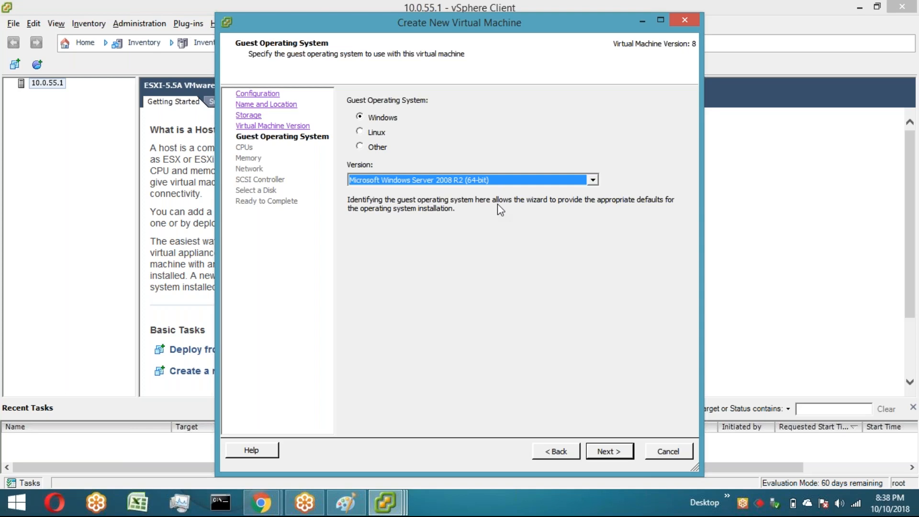
# Step: Set the guest operating system to Other with version Other (32-bit)
pyautogui.click(363, 147)
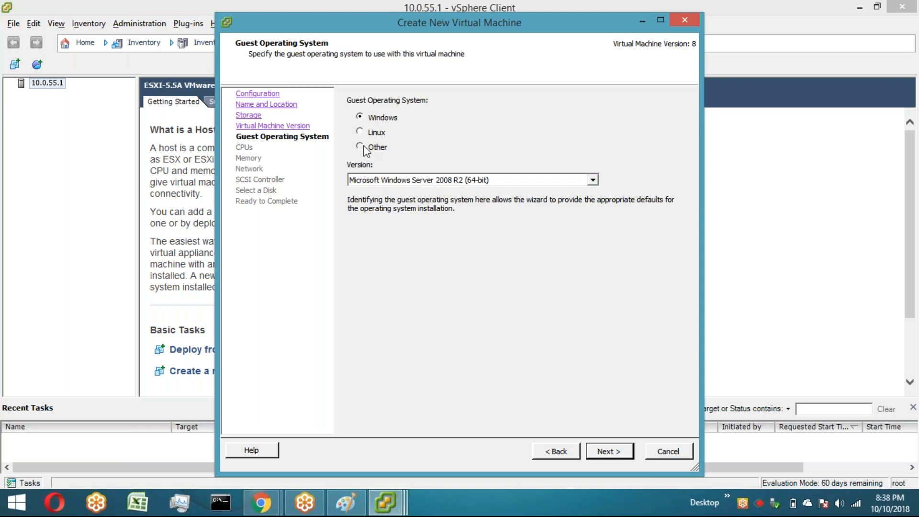
pyautogui.click(523, 184)
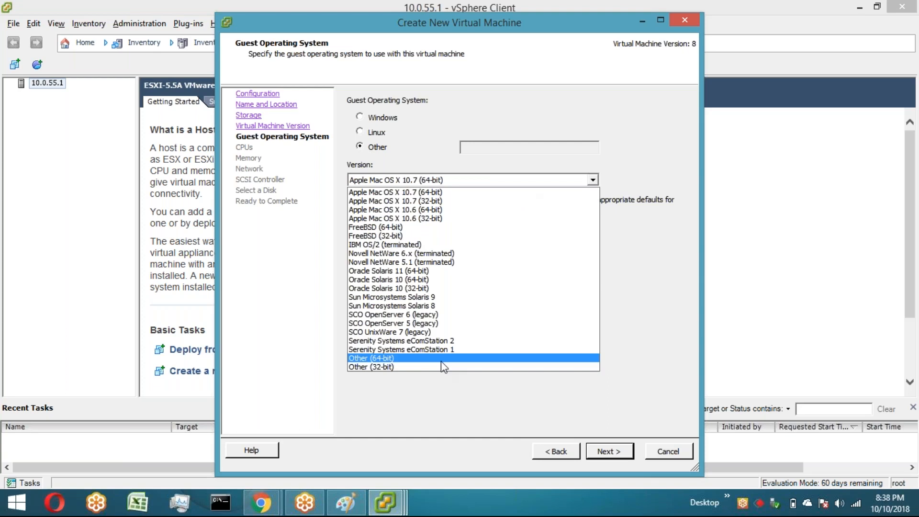
pyautogui.click(440, 366)
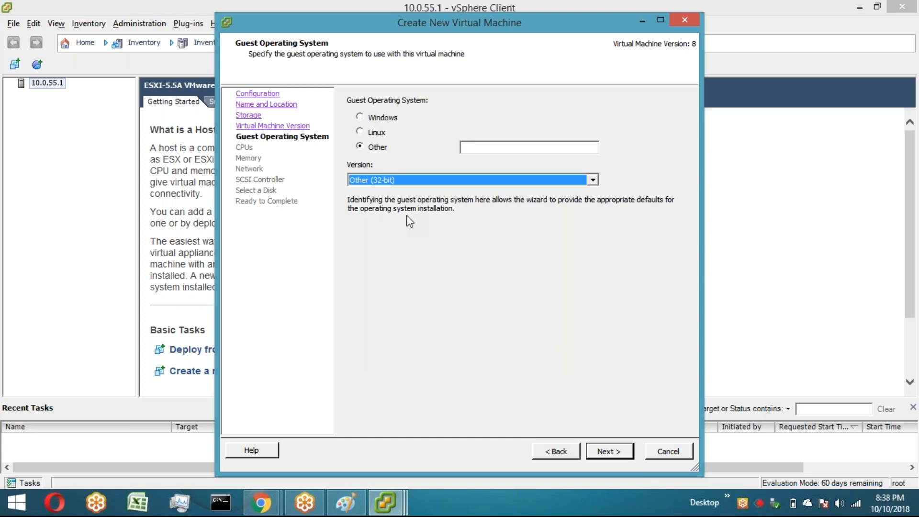
# Step: Accept the default CPU, memory, network and SCSI controller settings for the new virtual machine
pyautogui.press('Return')
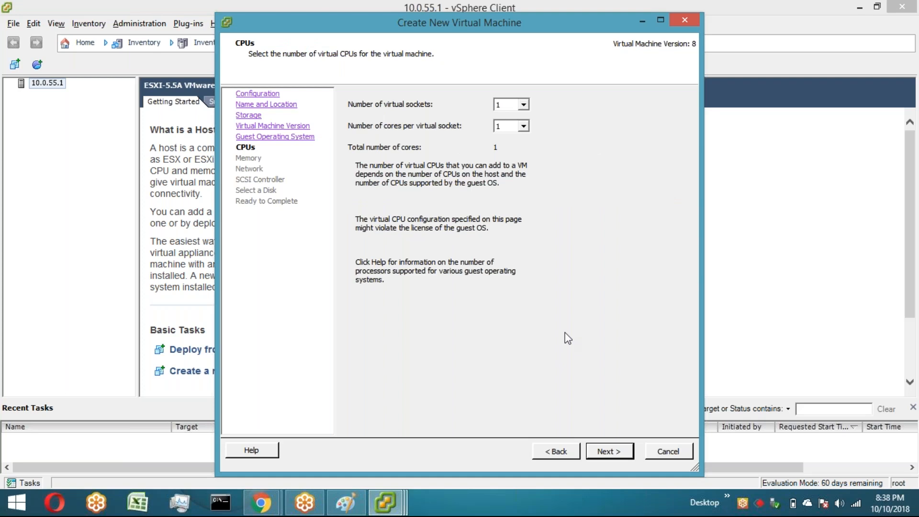
pyautogui.press('Return')
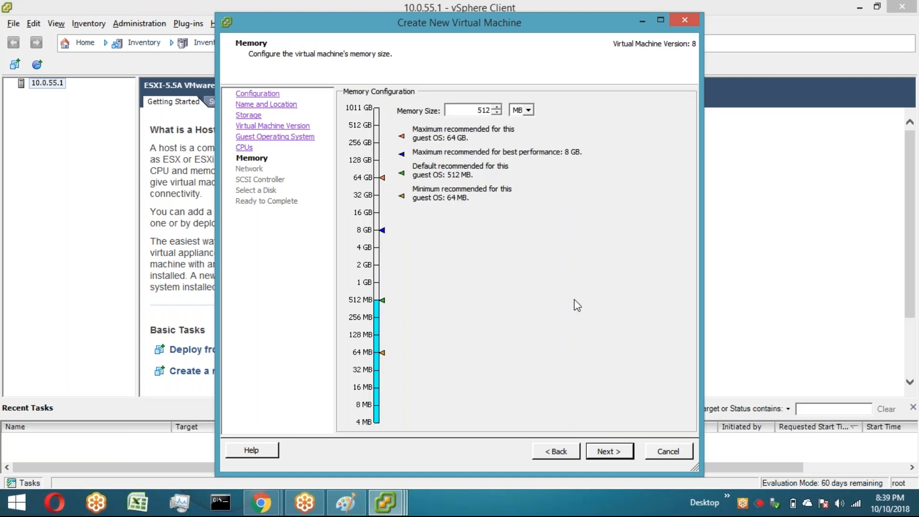
pyautogui.click(611, 456)
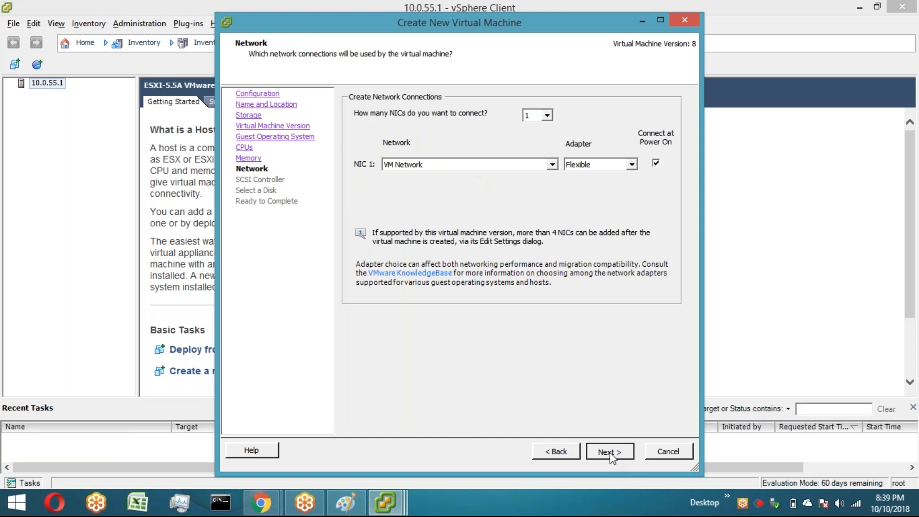
pyautogui.click(611, 456)
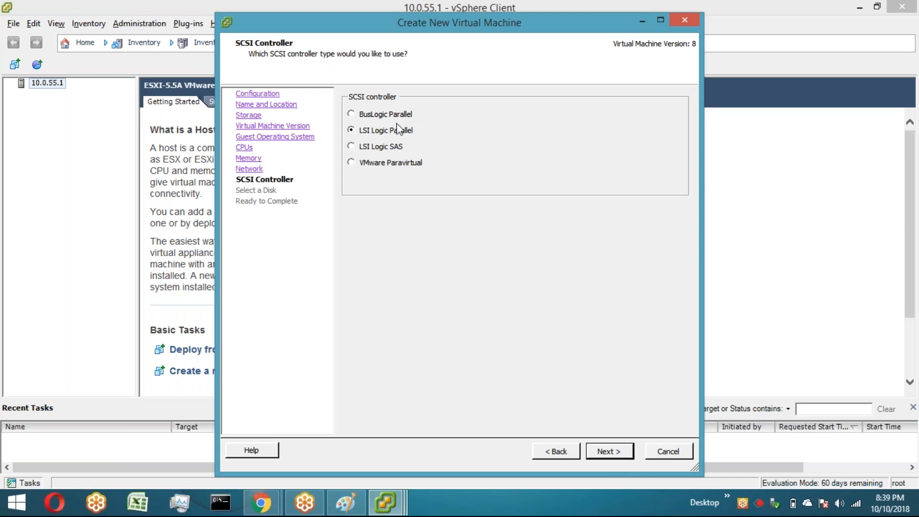
pyautogui.click(604, 452)
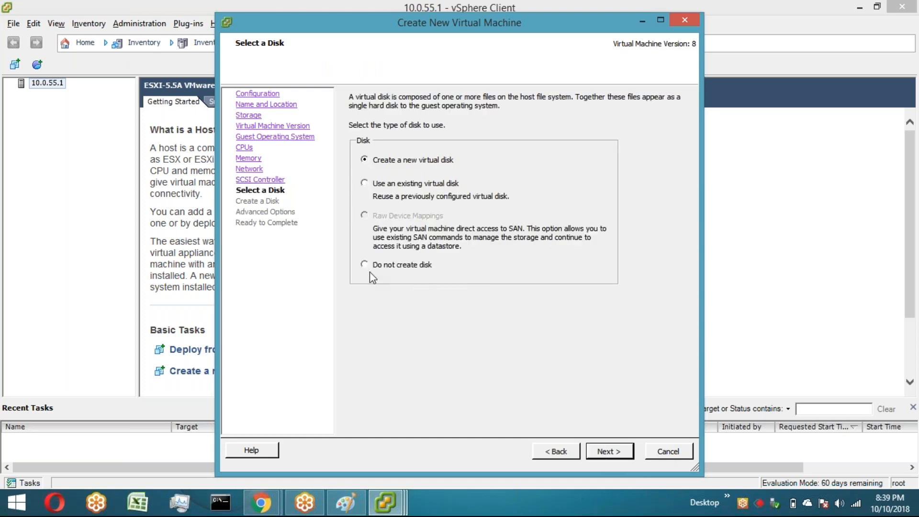
# Step: Choose not to create a disk and finish creating Test-VM
pyautogui.click(367, 267)
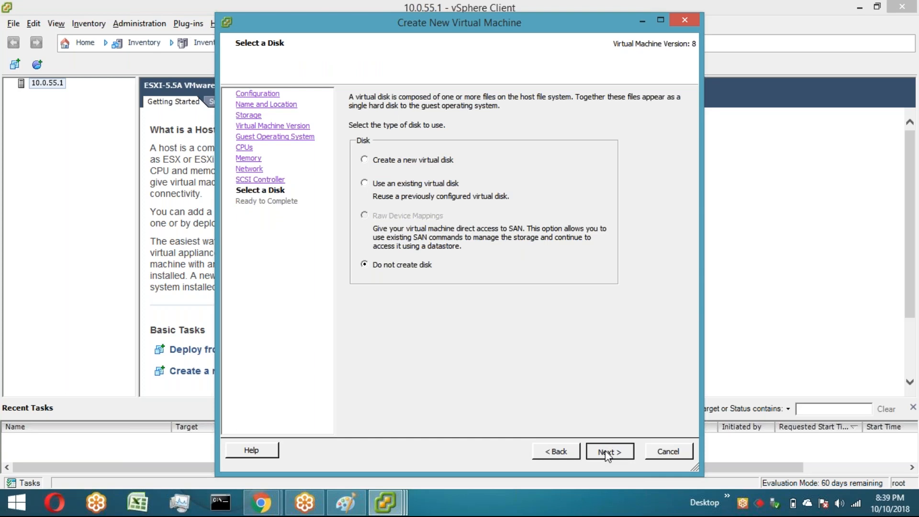
pyautogui.click(608, 453)
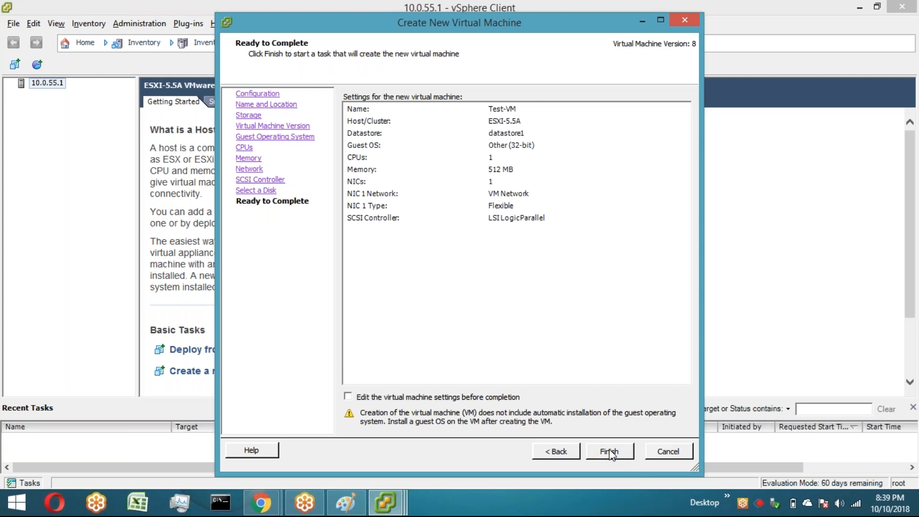
pyautogui.click(610, 452)
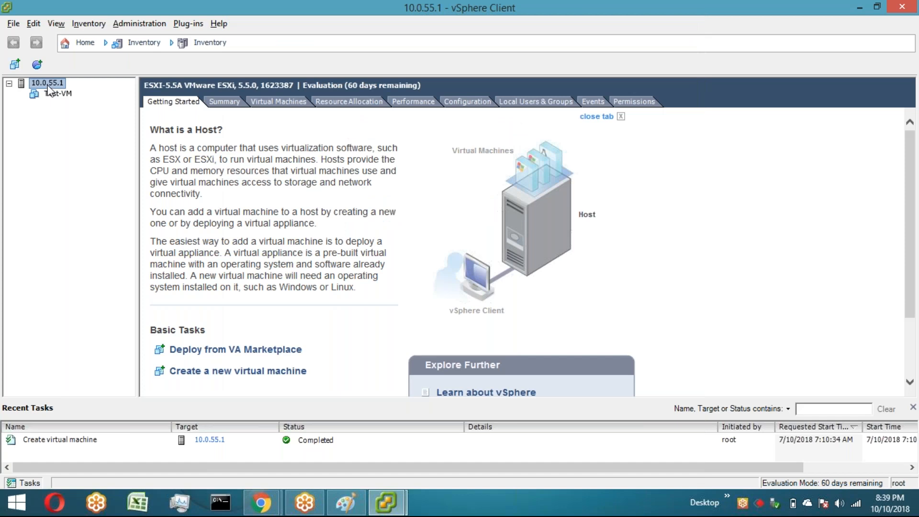
# Step: Open the Datastore Browser for datastore1 from the host's summary
pyautogui.click(217, 102)
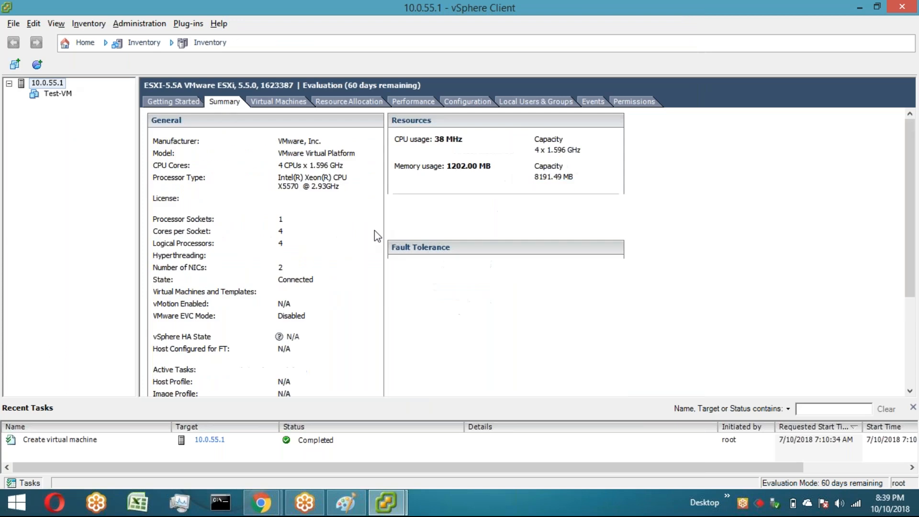
pyautogui.click(441, 214)
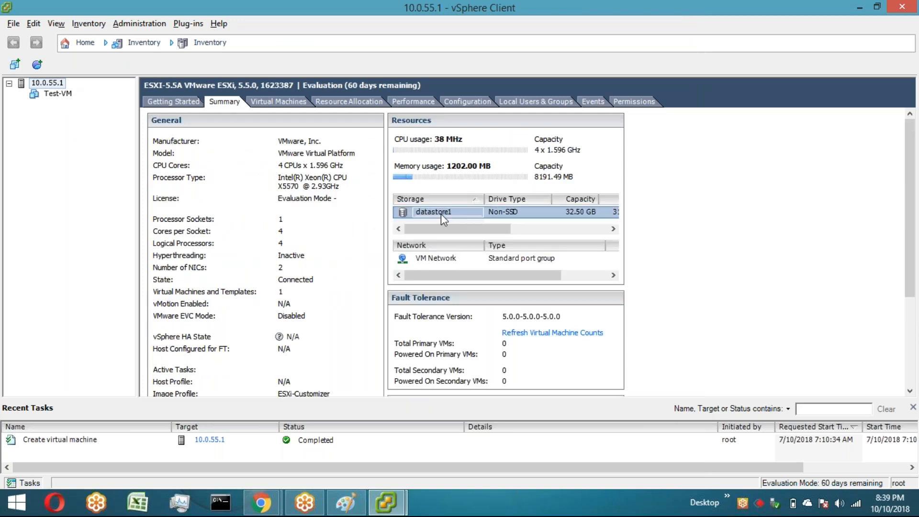
pyautogui.rightClick(454, 223)
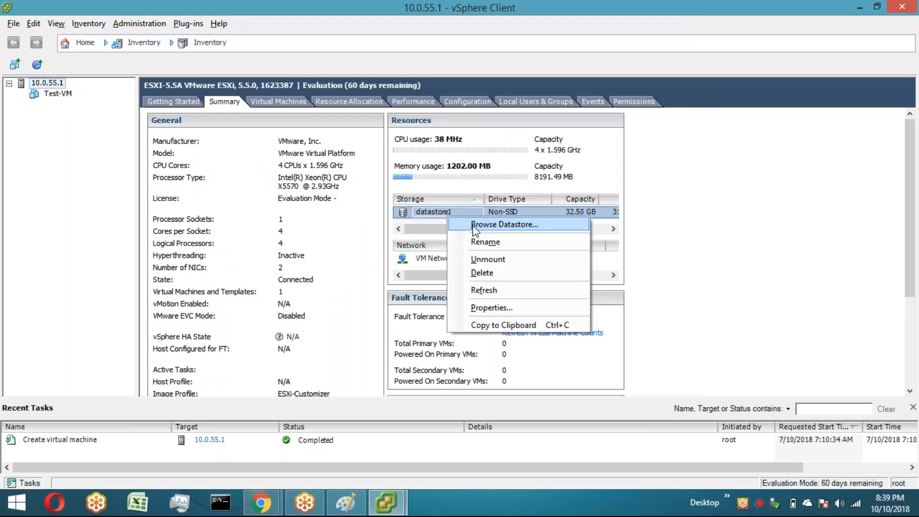
pyautogui.click(504, 224)
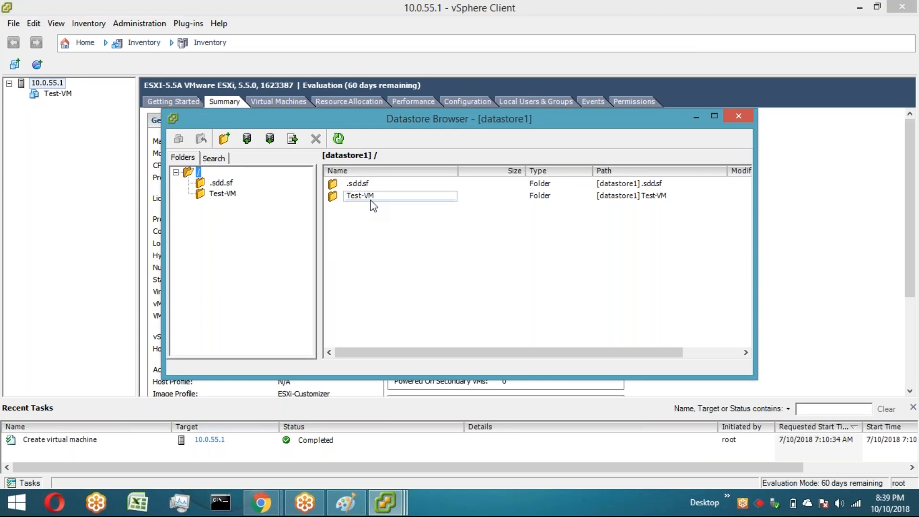
pyautogui.hotkey('alt', 'Tab')
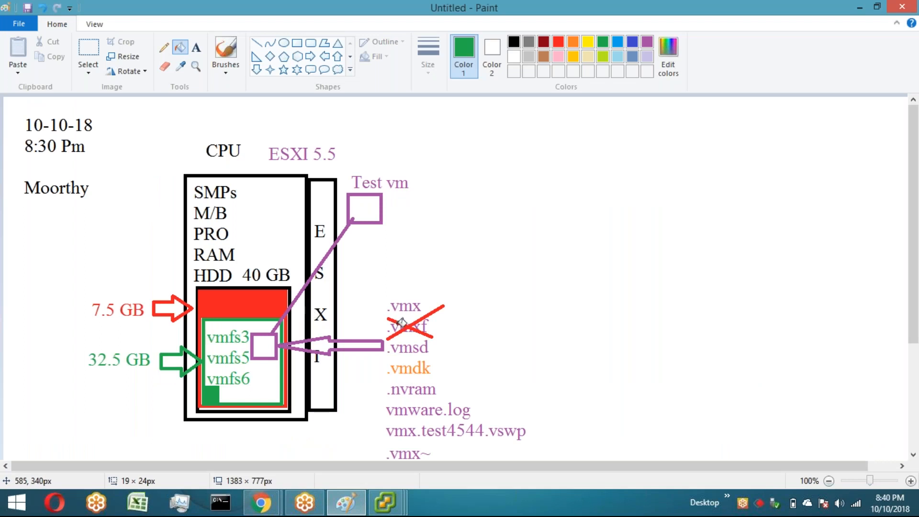
pyautogui.click(389, 507)
pyautogui.click(483, 456)
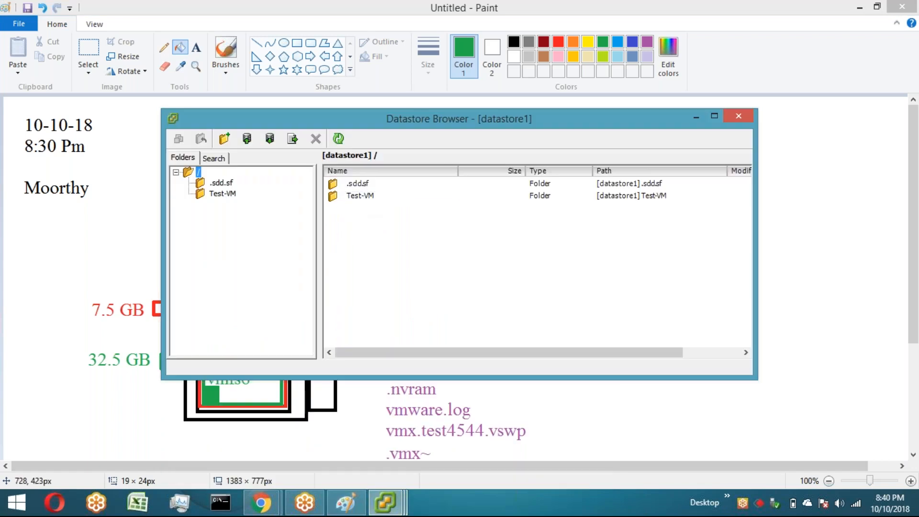
pyautogui.hotkey('alt', 'Tab')
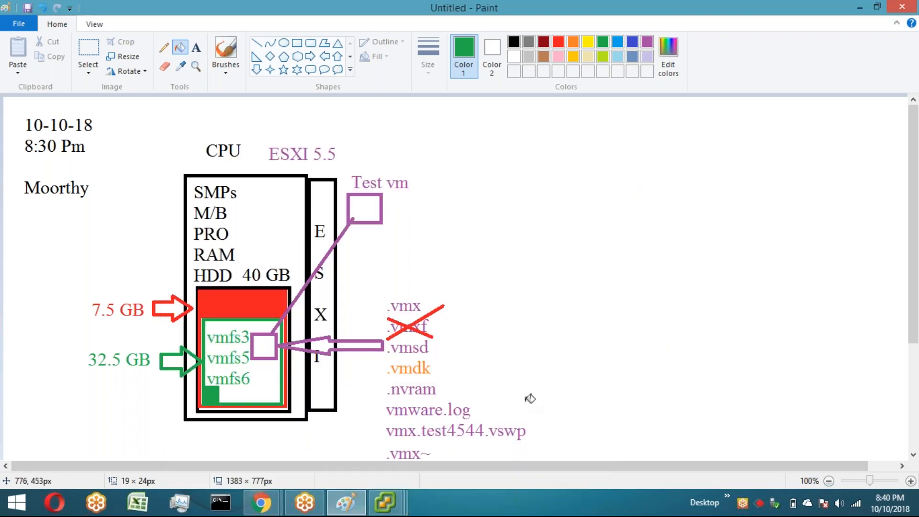
pyautogui.click(540, 373)
pyautogui.hotkey('ctrl', 'z')
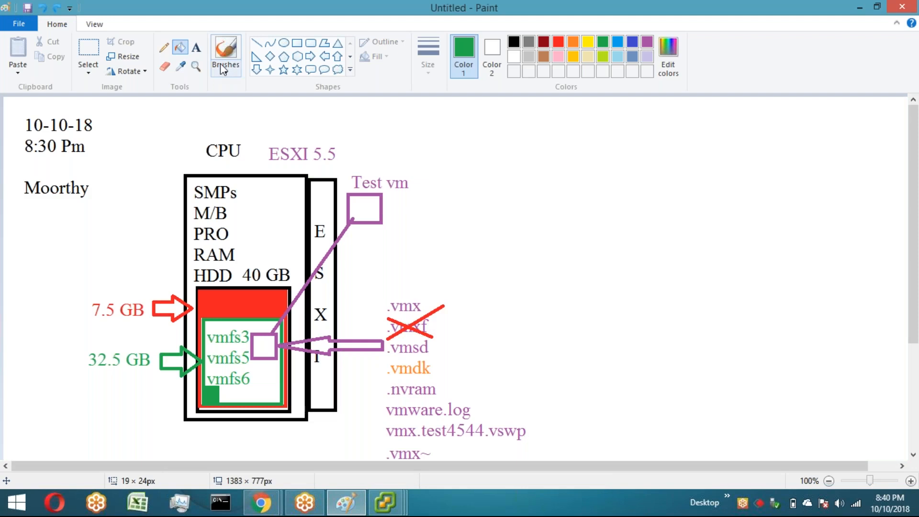
pyautogui.click(165, 48)
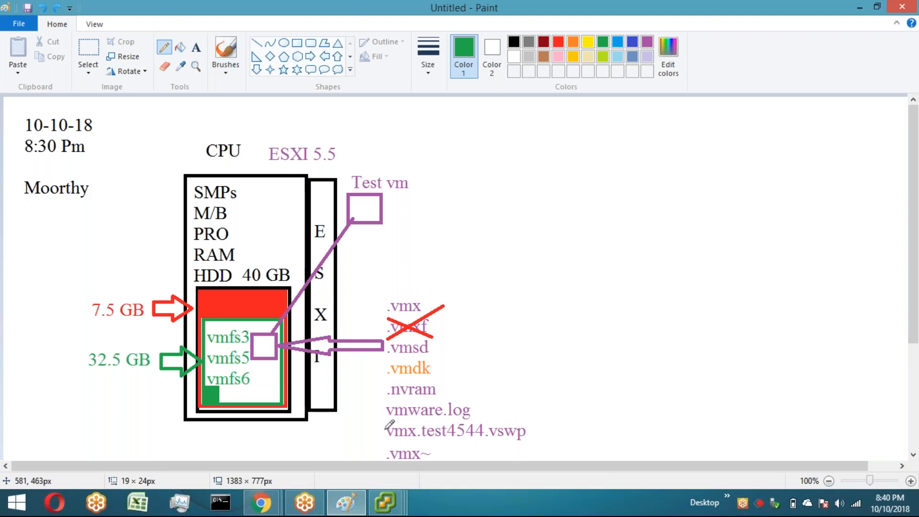
# Step: Examine the files inside the Test-VM folder on datastore1 in the Datastore Browser
pyautogui.click(388, 506)
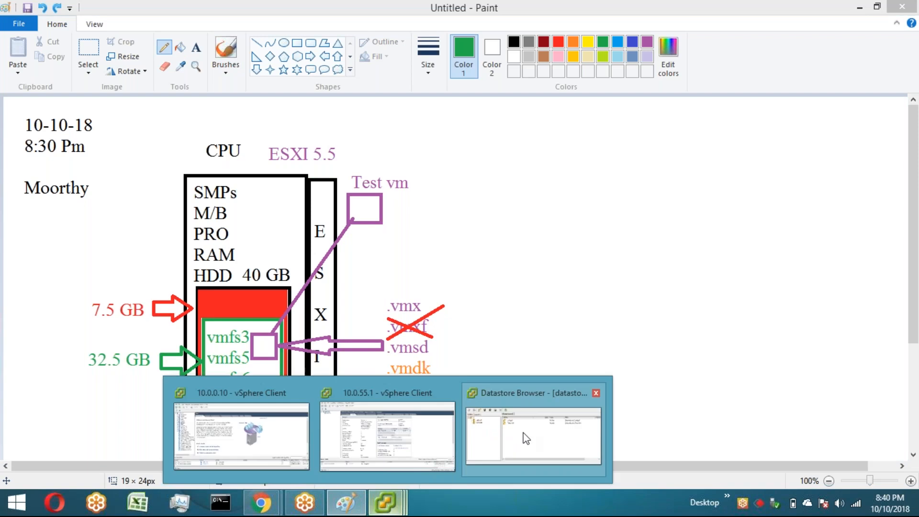
pyautogui.click(527, 438)
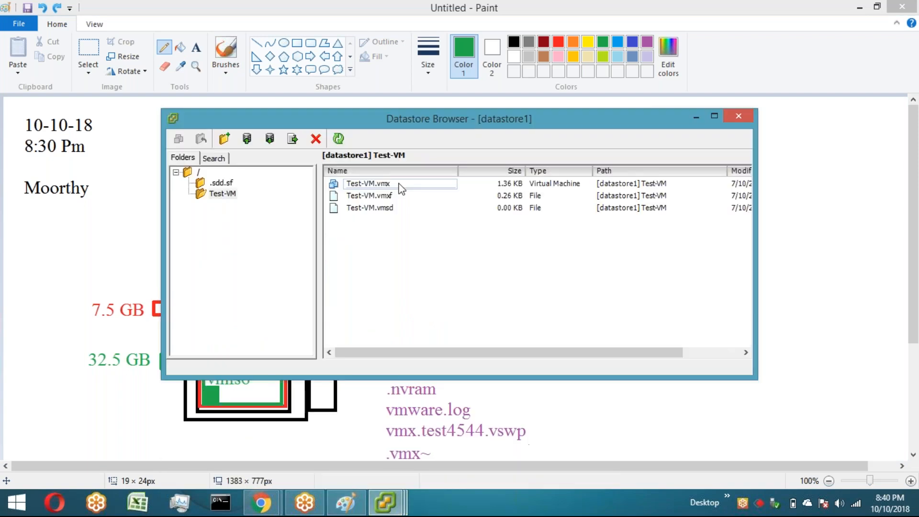
pyautogui.click(400, 186)
pyautogui.moveTo(450, 110)
pyautogui.mouseDown()
pyautogui.moveTo(461, 37)
pyautogui.moveTo(477, 46)
pyautogui.mouseUp()
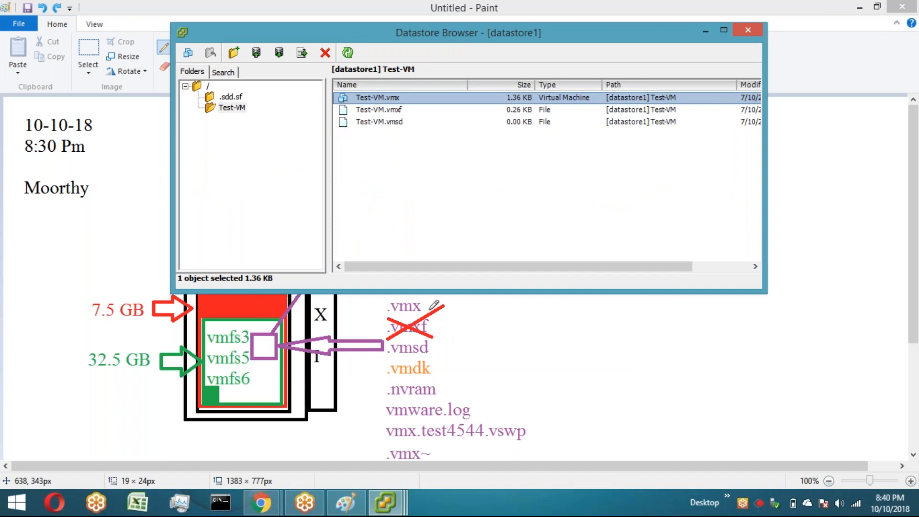
pyautogui.click(405, 125)
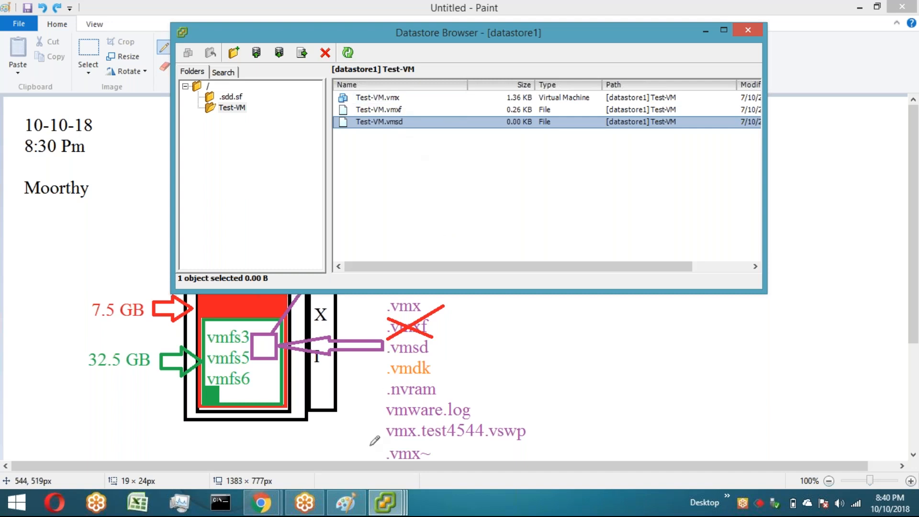
# Step: Open Test-VM's properties and start adding a new hard disk as a new virtual disk
pyautogui.click(391, 495)
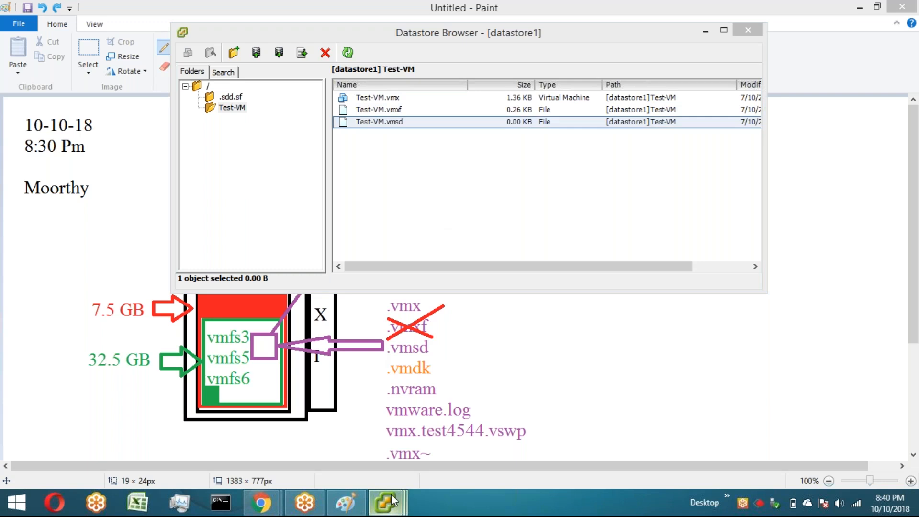
pyautogui.click(392, 494)
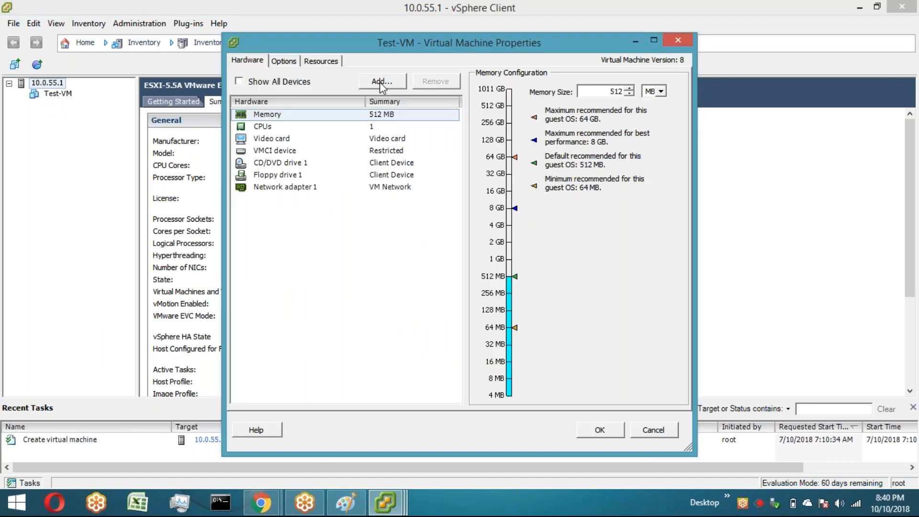
pyautogui.click(381, 81)
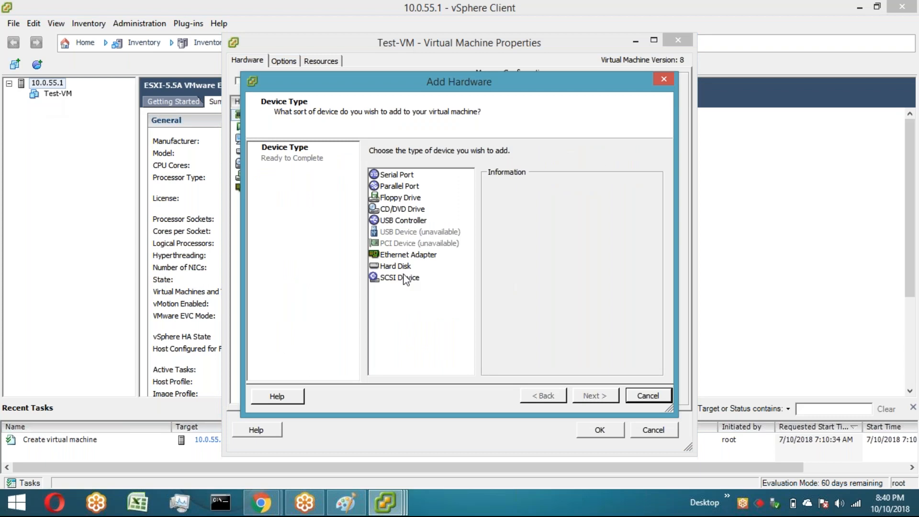
pyautogui.doubleClick(397, 266)
pyautogui.click(594, 395)
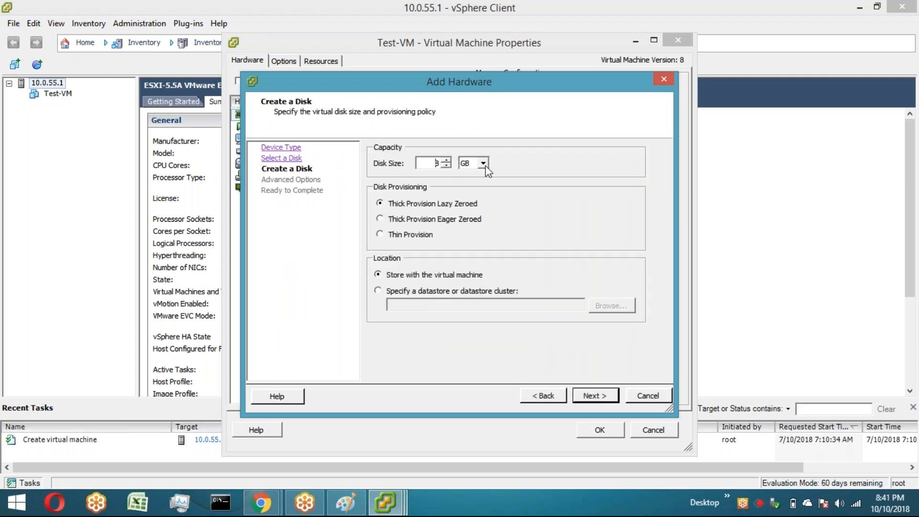
# Step: Set the new disk's size to 24 MB with Thin Provision
pyautogui.click(513, 155)
pyautogui.moveTo(440, 163); pyautogui.dragTo(424, 164)
pyautogui.write('16')
pyautogui.click(481, 164)
pyautogui.click(464, 175)
pyautogui.click(381, 234)
pyautogui.press('BackSpace')
pyautogui.press('BackSpace')
pyautogui.write('24')
# Step: Finish the Add Hardware wizard and save Test-VM's settings
pyautogui.click(596, 395)
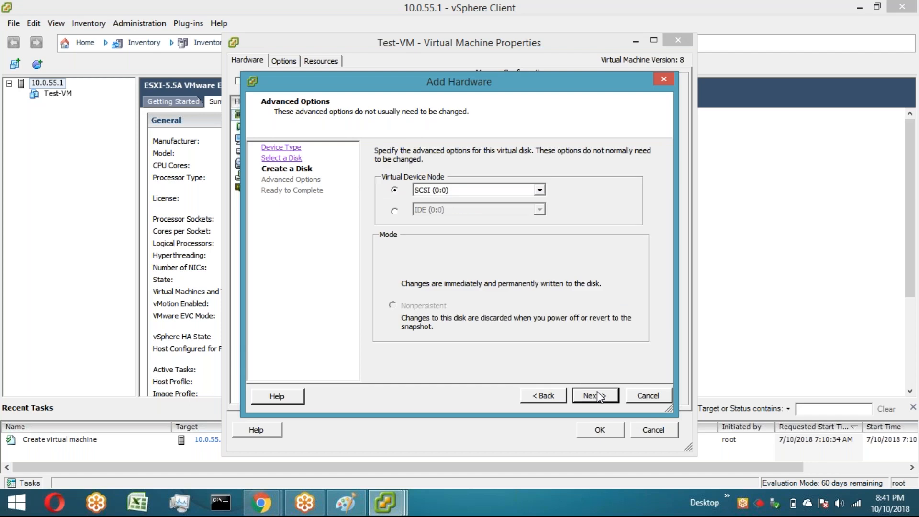
pyautogui.click(594, 398)
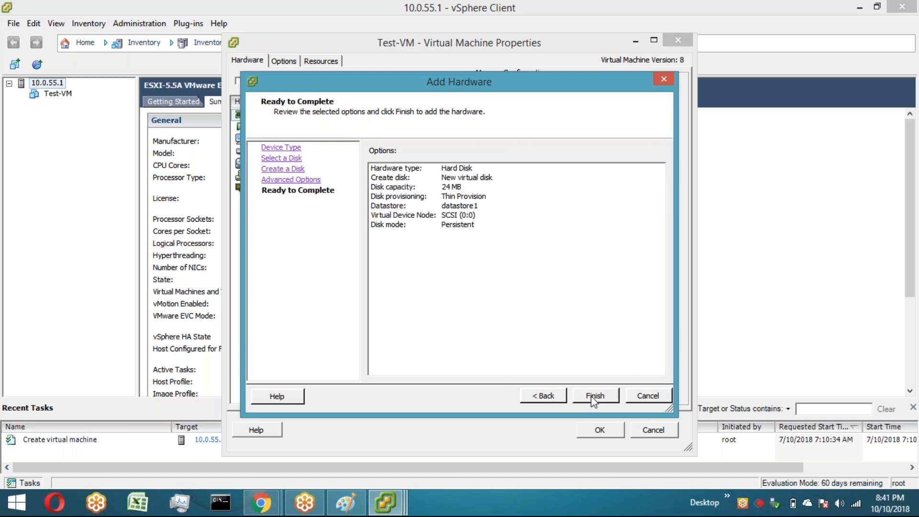
pyautogui.click(594, 396)
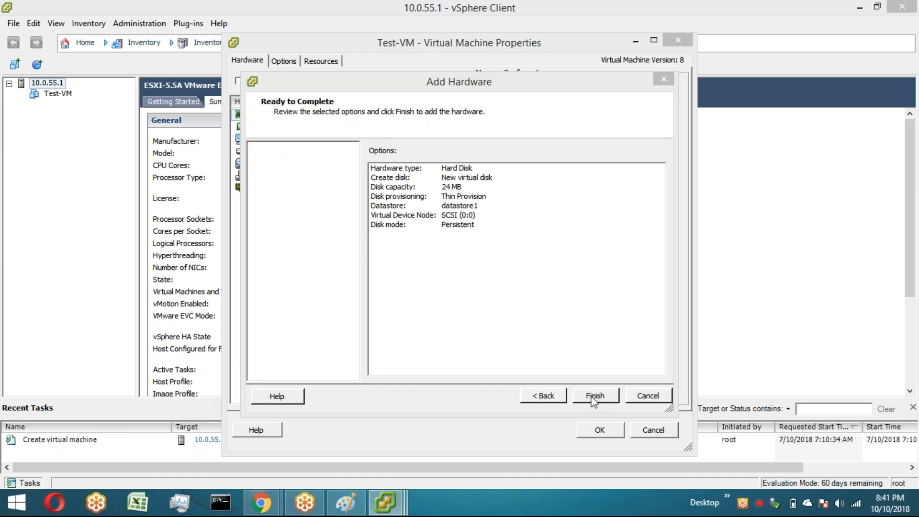
pyautogui.click(596, 433)
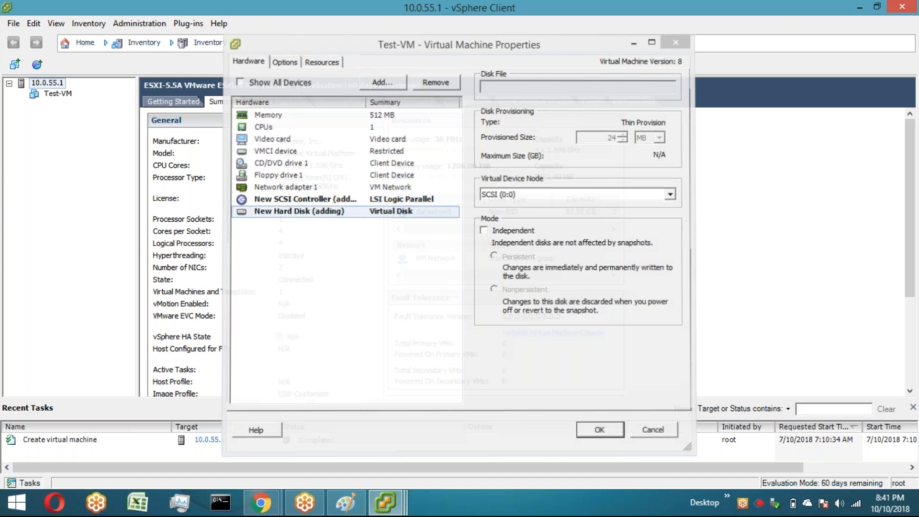
# Step: Edit Test-VM's settings and set Hard disk 1's provisioned size to 26 MB
pyautogui.rightClick(57, 94)
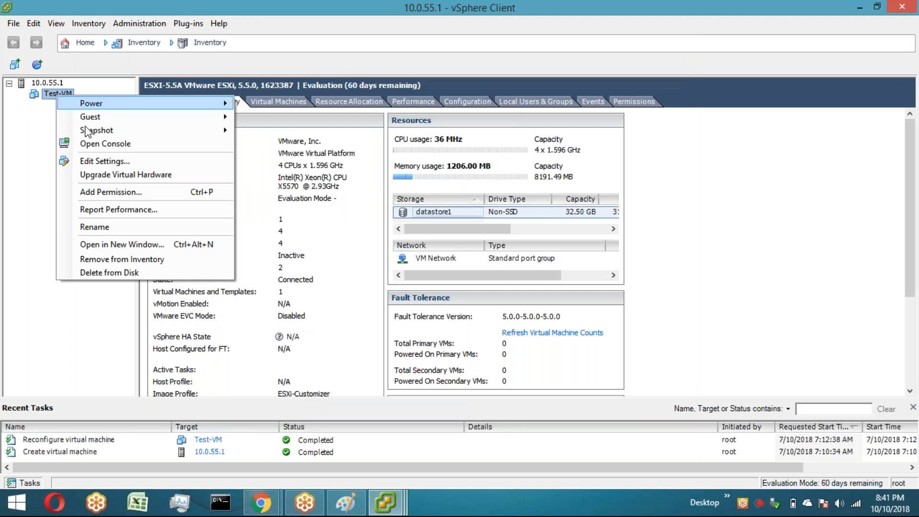
pyautogui.click(105, 161)
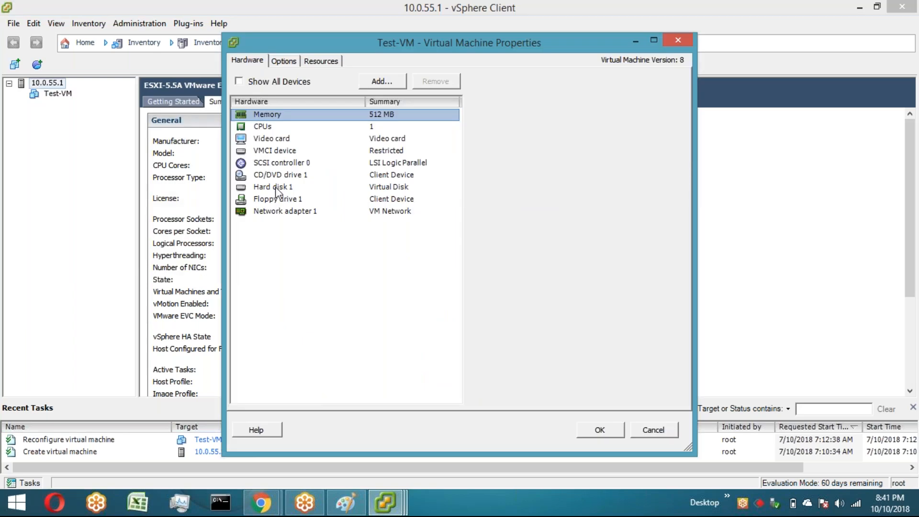
pyautogui.click(275, 187)
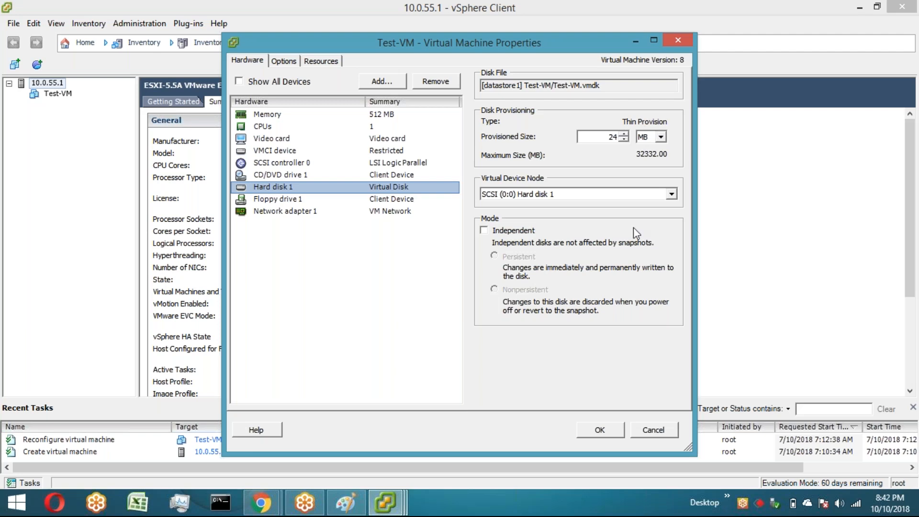
pyautogui.click(609, 137)
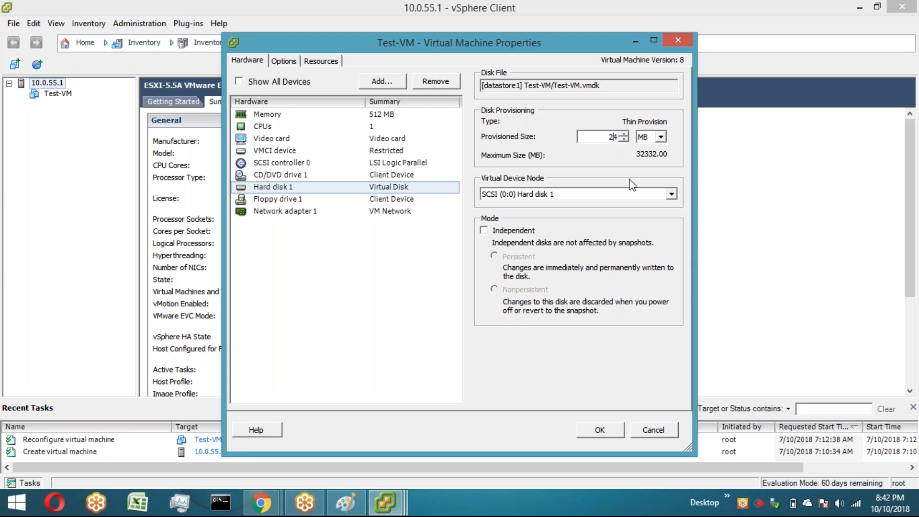
pyautogui.press('BackSpace')
pyautogui.write('6')
pyautogui.click(589, 435)
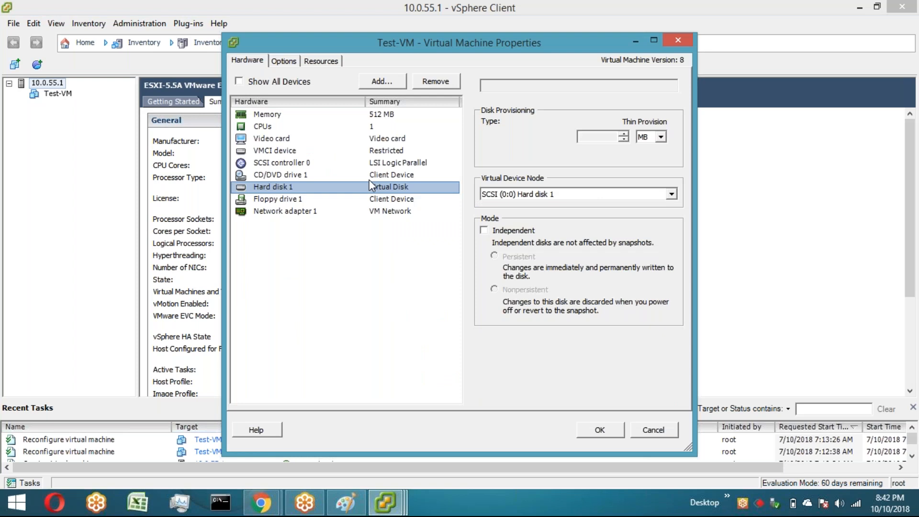
# Step: Raise Hard disk 1's provisioned size to 26 MB and save Test-VM's properties
pyautogui.click(616, 136)
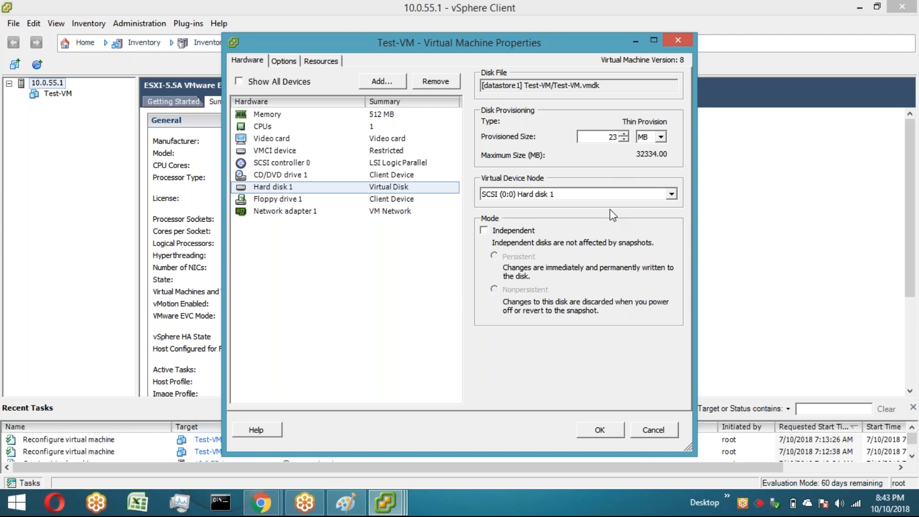
pyautogui.click(598, 433)
pyautogui.click(598, 432)
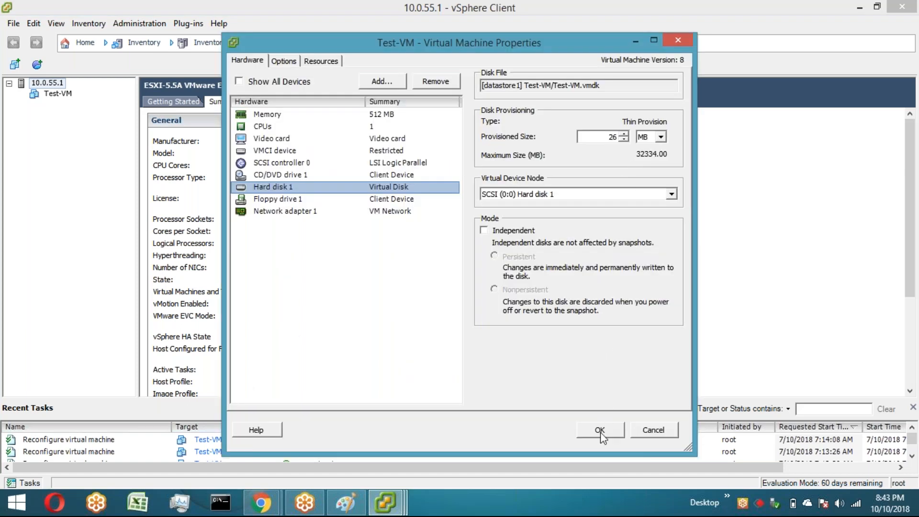
pyautogui.click(601, 433)
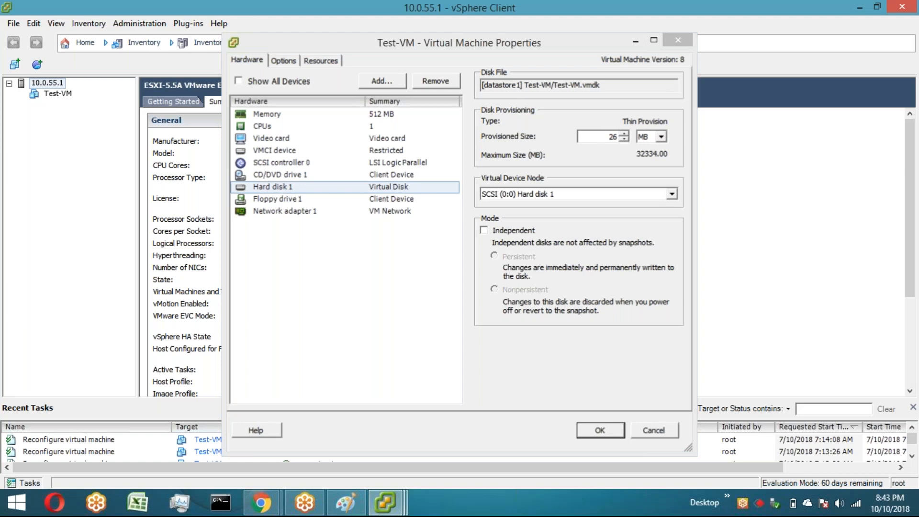
# Step: Open the Datastore Browser and browse the files in Test-VM's folder on datastore1
pyautogui.moveTo(578, 399)
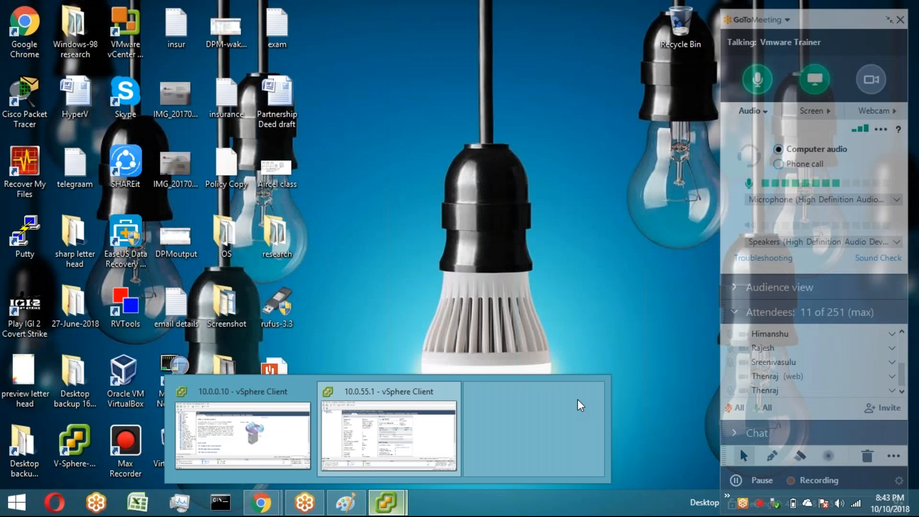
pyautogui.click(578, 400)
pyautogui.doubleClick(343, 107)
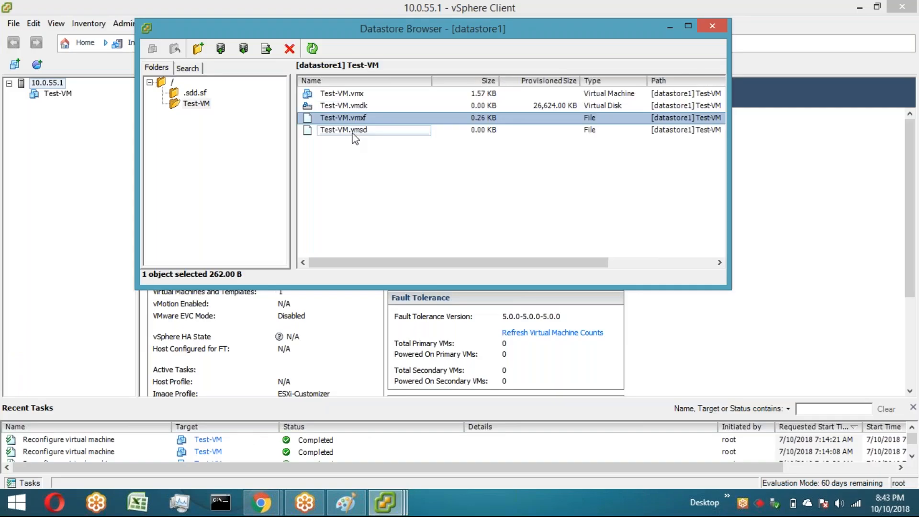
pyautogui.click(353, 132)
# Step: Draw a green check mark beside .vmdk in the Paint file-type list
pyautogui.click(346, 509)
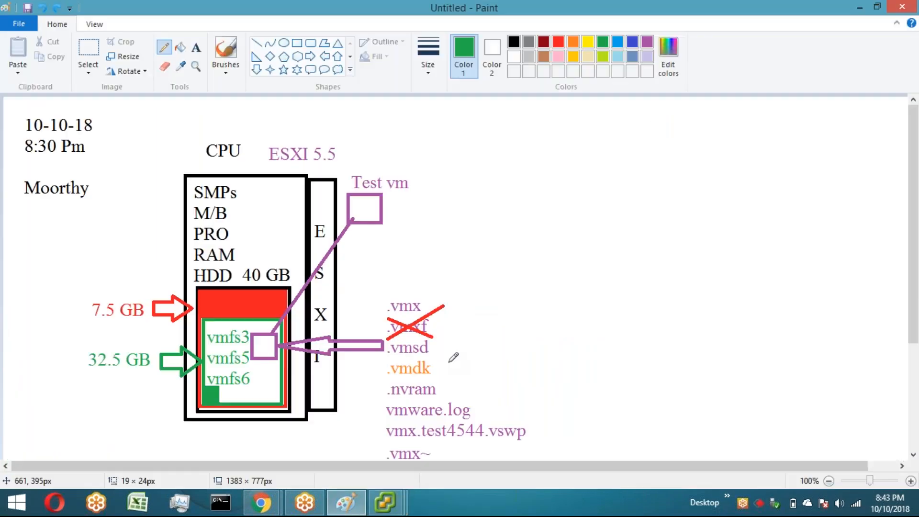
pyautogui.moveTo(432, 366); pyautogui.dragTo(482, 331)
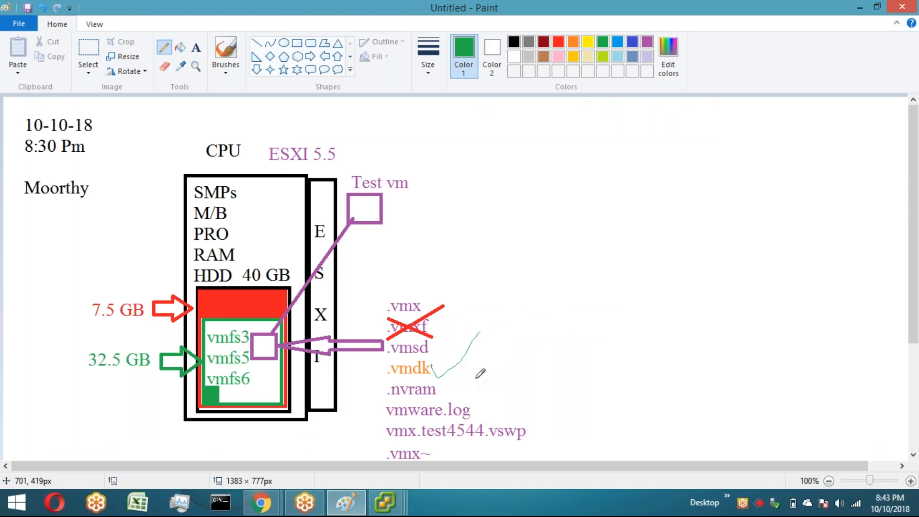
pyautogui.hotkey('ctrl', 'z')
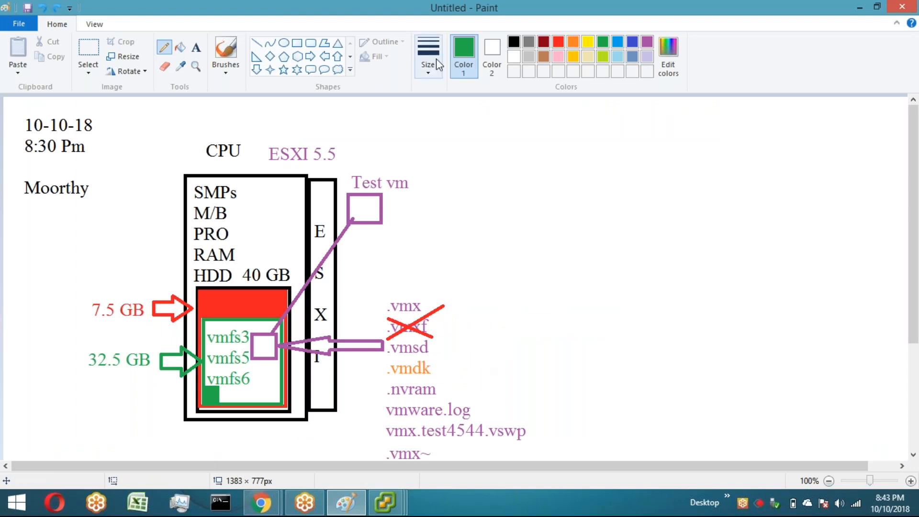
pyautogui.moveTo(432, 364); pyautogui.dragTo(439, 358)
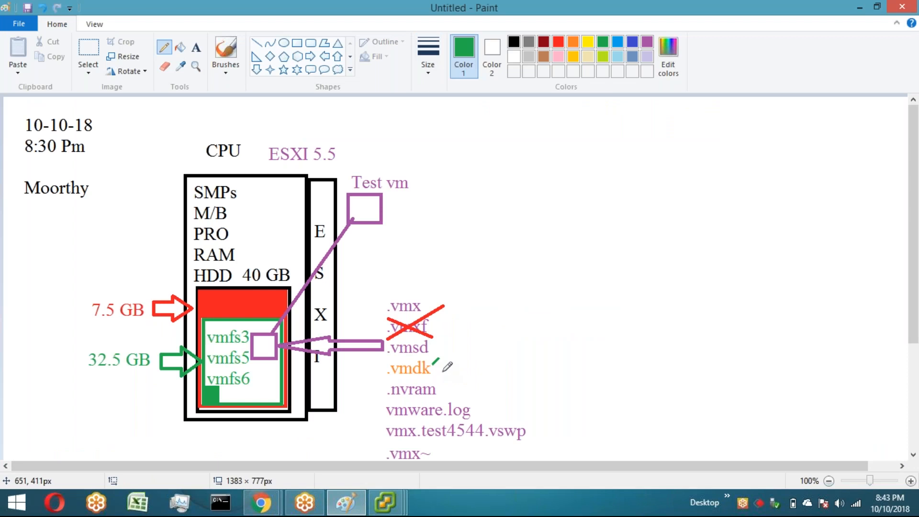
pyautogui.hotkey('ctrl', 'z')
pyautogui.moveTo(432, 359); pyautogui.dragTo(489, 321)
# Step: Return to the Datastore Browser, refresh Test-VM's folder and step through its files
pyautogui.hotkey('alt', 'Tab')
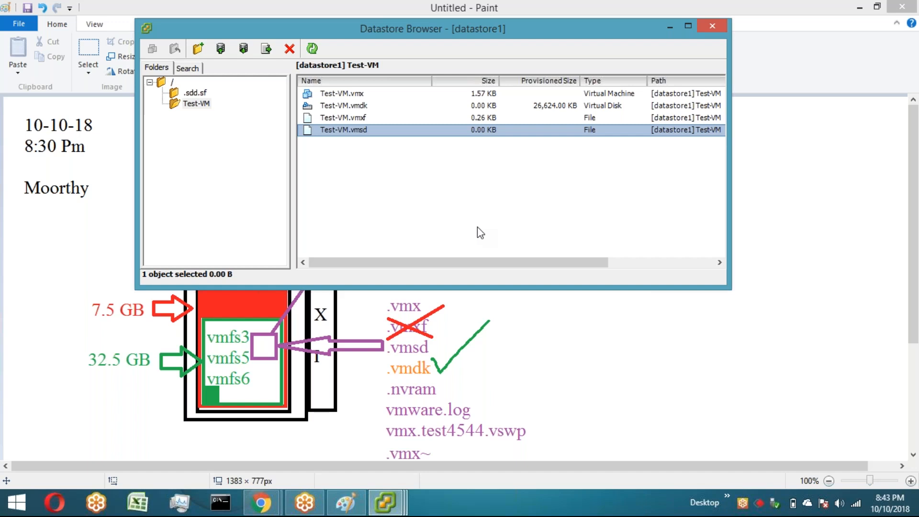
pyautogui.click(860, 8)
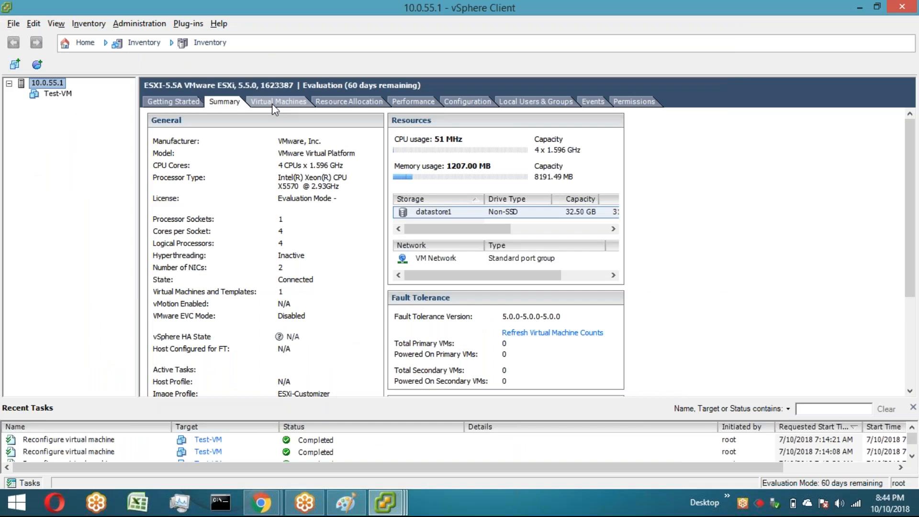
pyautogui.click(385, 503)
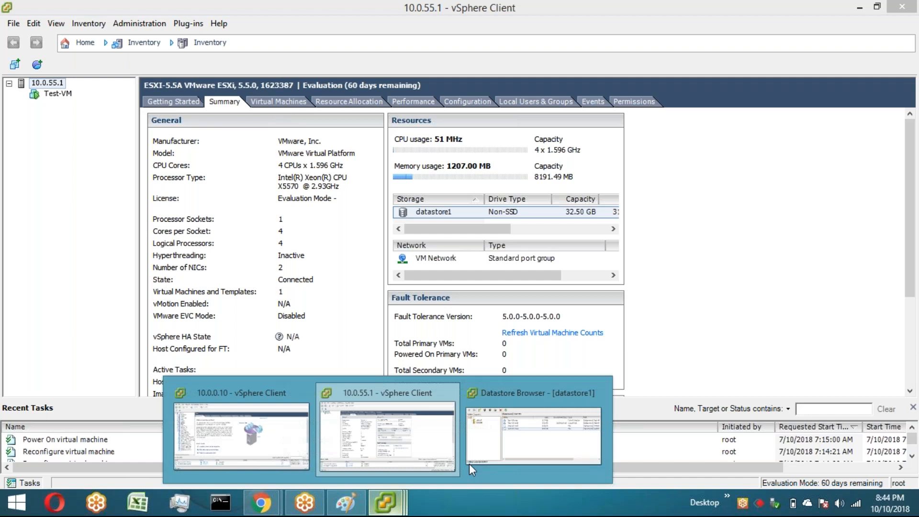
pyautogui.click(470, 464)
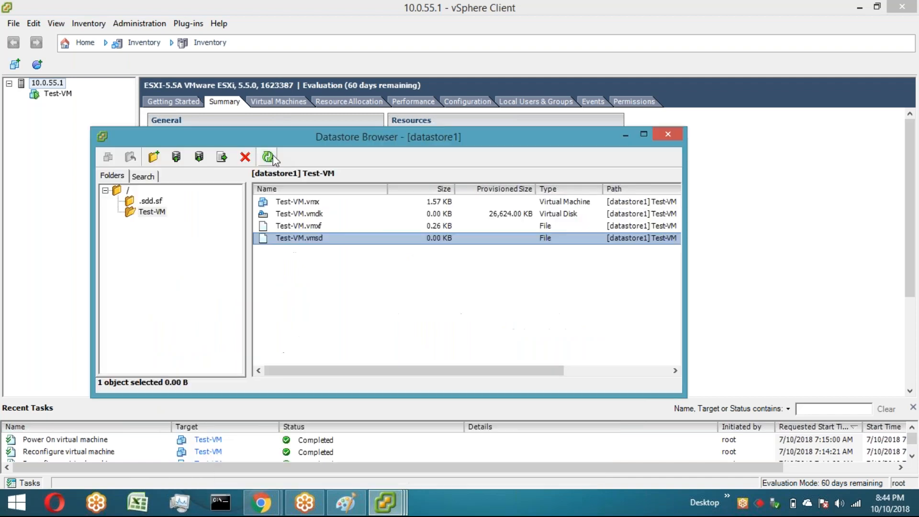
pyautogui.click(271, 158)
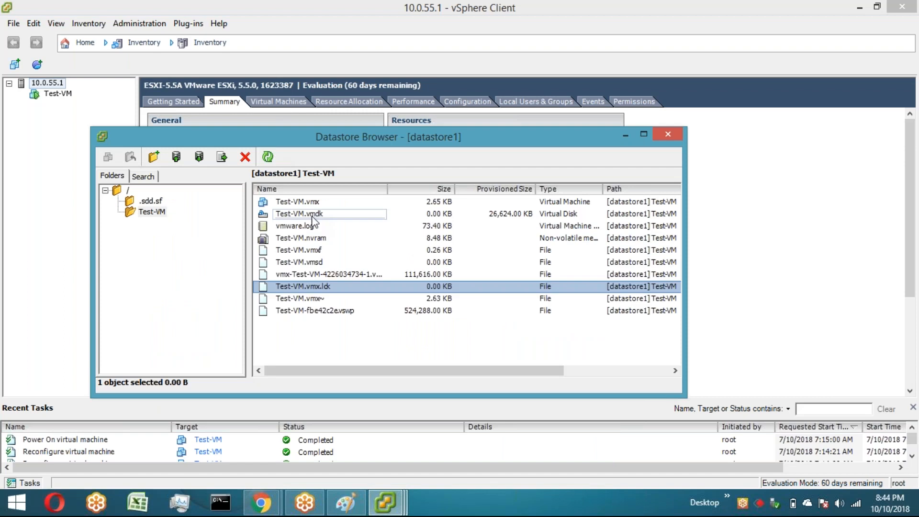
pyautogui.press('Down')
pyautogui.press('Down')
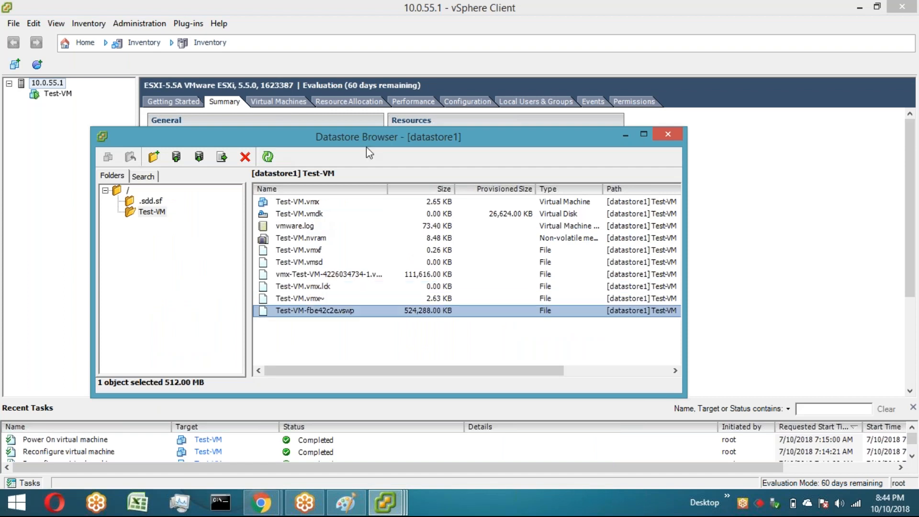
# Step: Draw green check marks beside vmware.log and .nvram in the Paint file-type list
pyautogui.hotkey('alt', 'Tab')
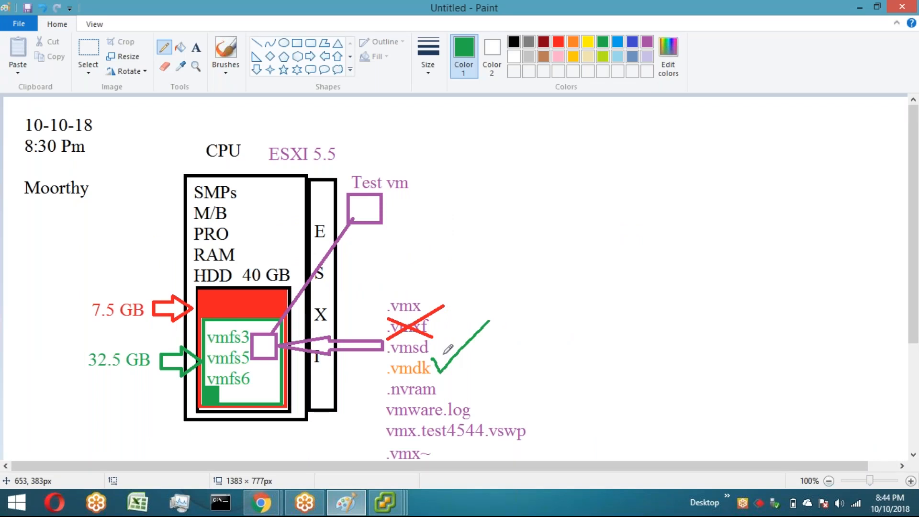
pyautogui.hotkey('alt', 'Tab')
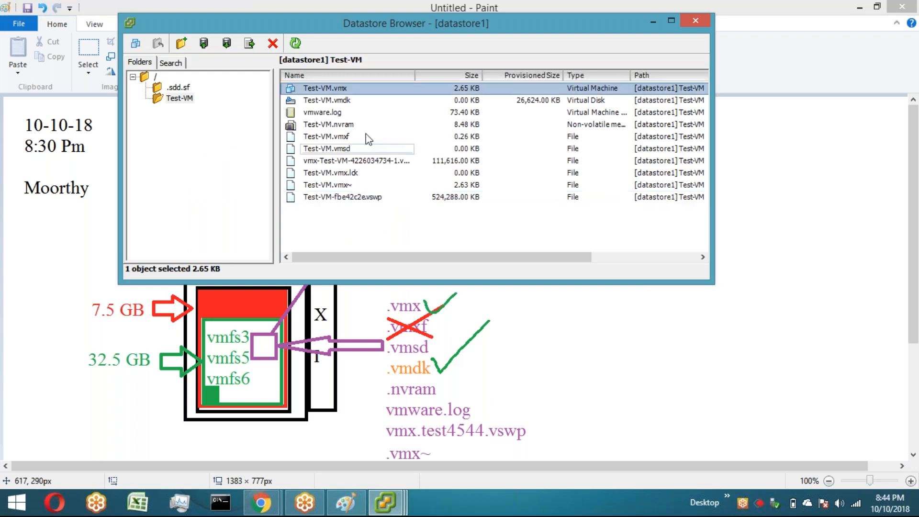
pyautogui.moveTo(474, 403)
pyautogui.mouseDown()
pyautogui.moveTo(478, 410)
pyautogui.moveTo(496, 393)
pyautogui.mouseUp()
pyautogui.hotkey('alt', 'Tab')
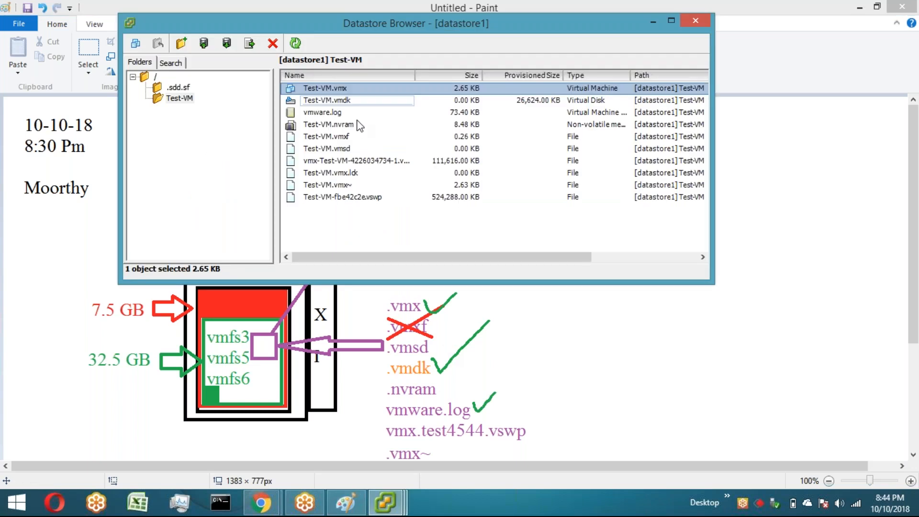
pyautogui.moveTo(441, 382); pyautogui.dragTo(493, 365)
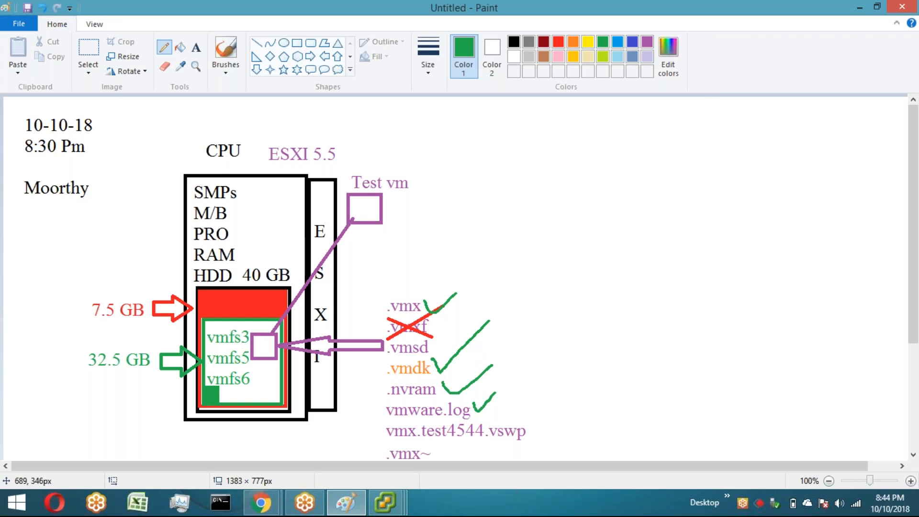
pyautogui.hotkey('alt', 'Tab')
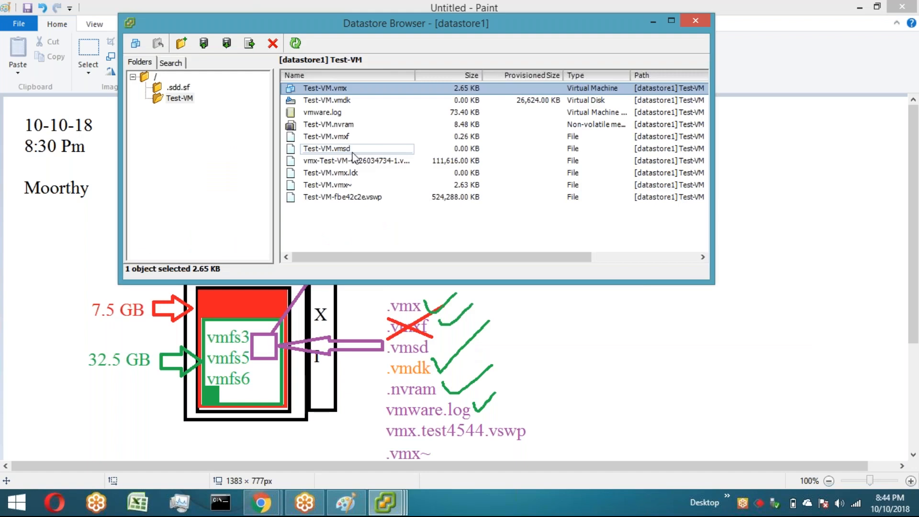
pyautogui.hotkey('alt', 'Tab')
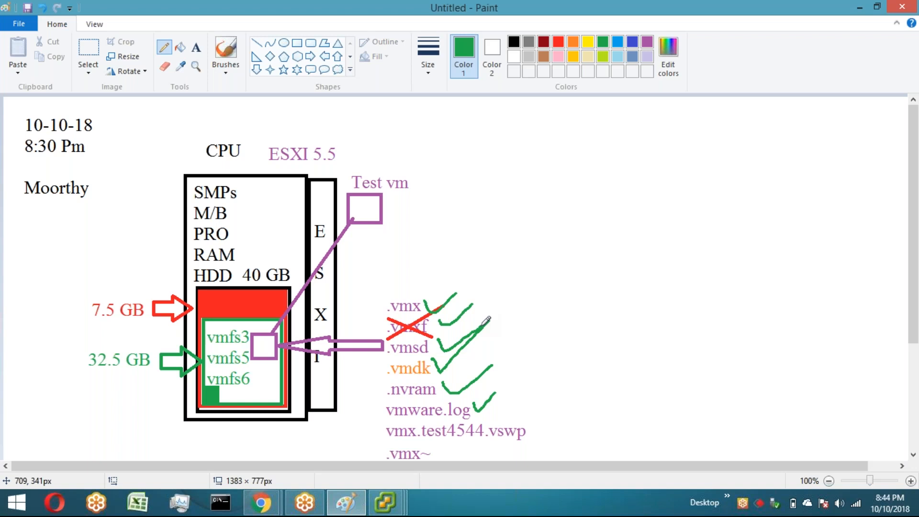
pyautogui.hotkey('alt', 'Tab')
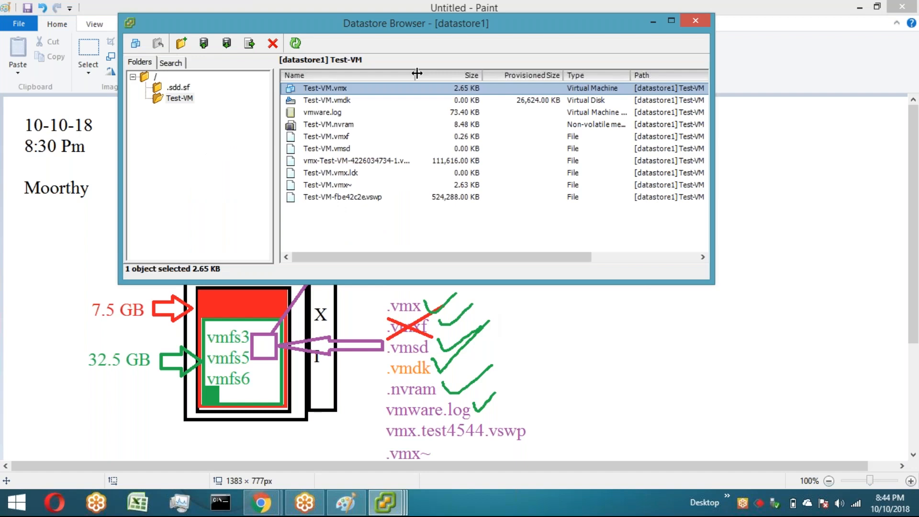
# Step: Widen the Datastore Browser's Name column to read the full file names
pyautogui.moveTo(418, 72); pyautogui.dragTo(462, 73)
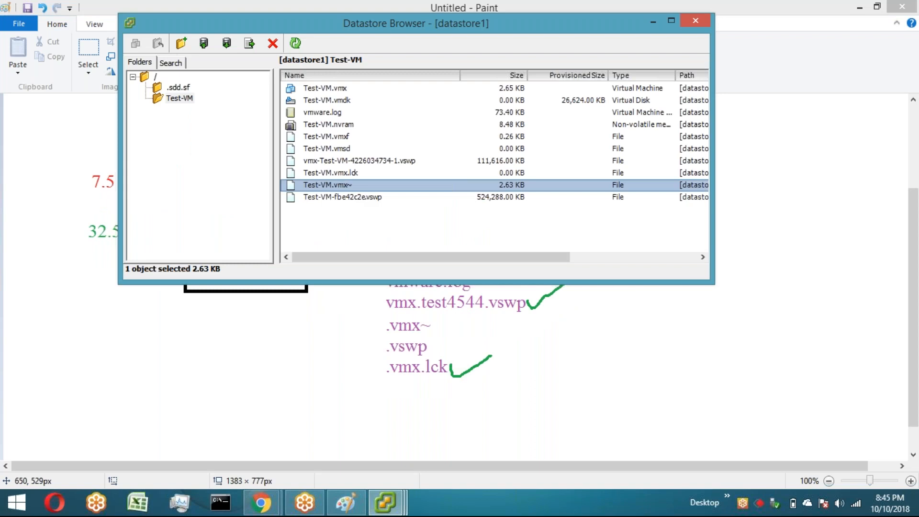
pyautogui.hotkey('alt', 'Tab')
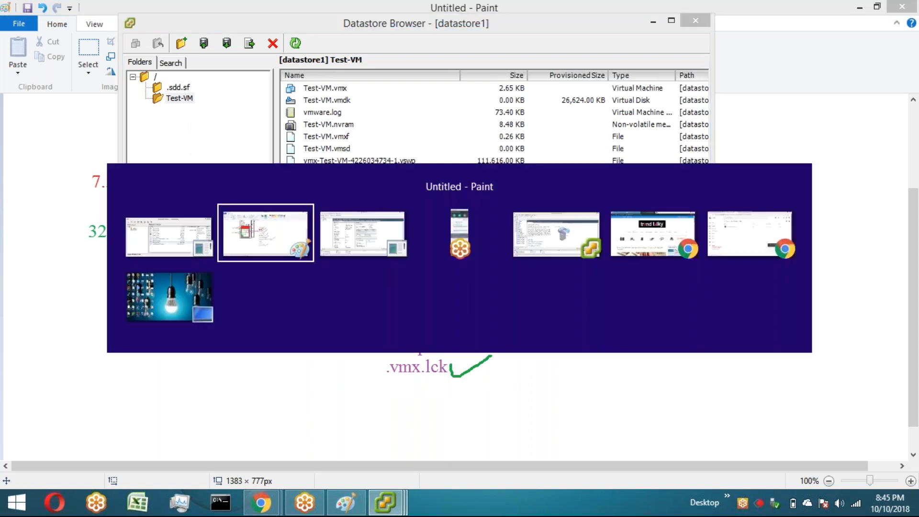
pyautogui.press('Escape')
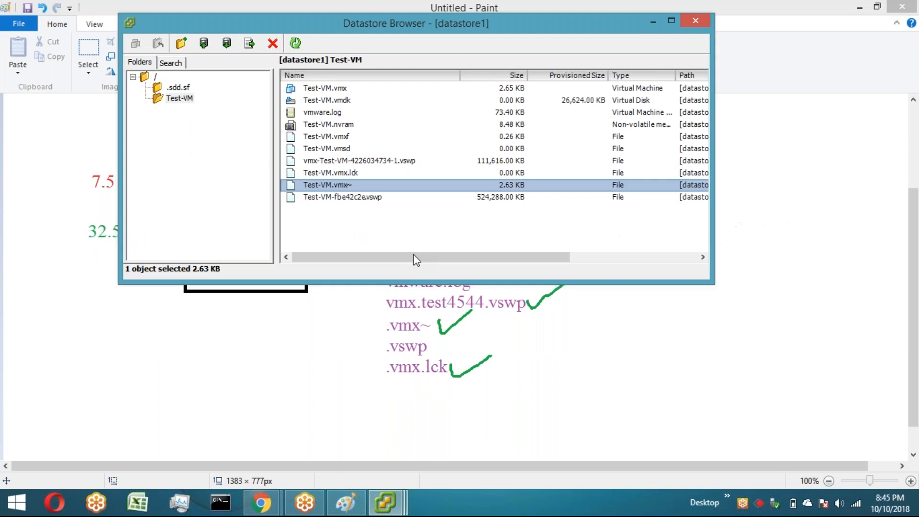
# Step: Draw green check marks beside .vmx~ and .vswp in the Paint file-type list
pyautogui.click(455, 328)
pyautogui.moveTo(444, 341); pyautogui.dragTo(471, 336)
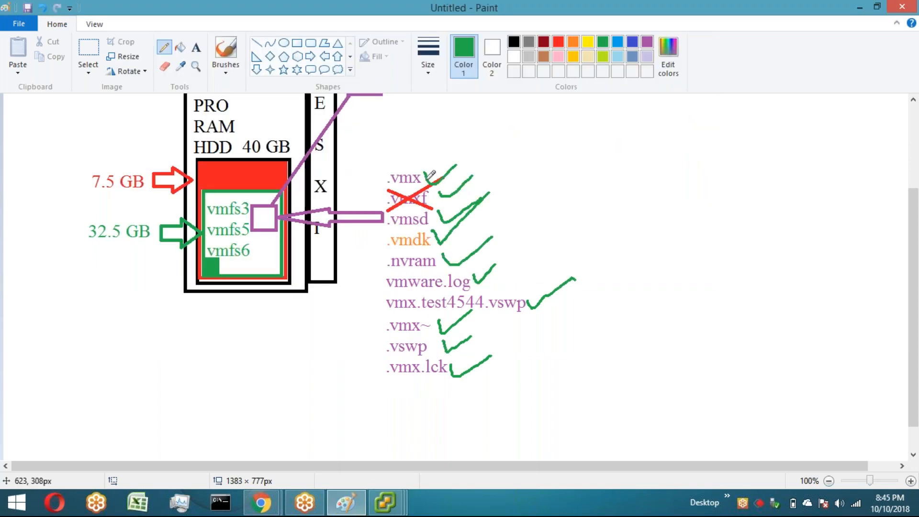
pyautogui.hotkey('alt', 'Tab')
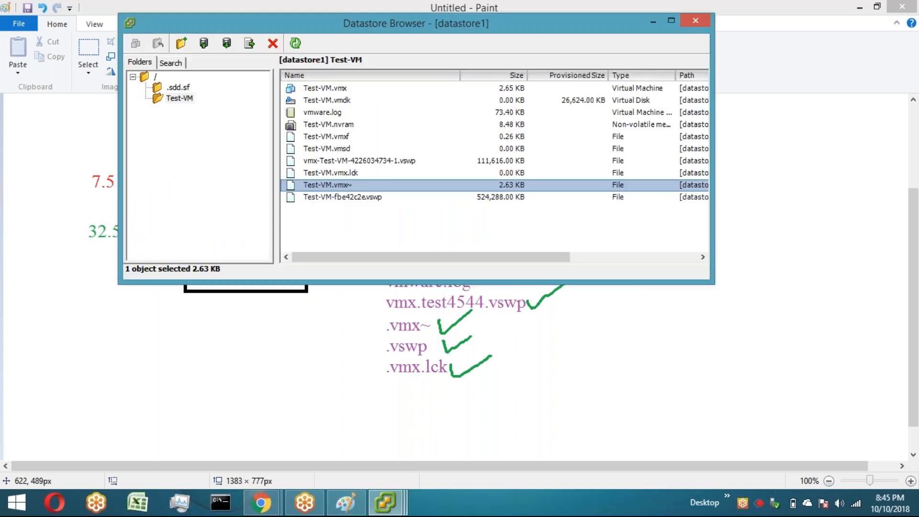
pyautogui.hotkey('alt', 'Tab')
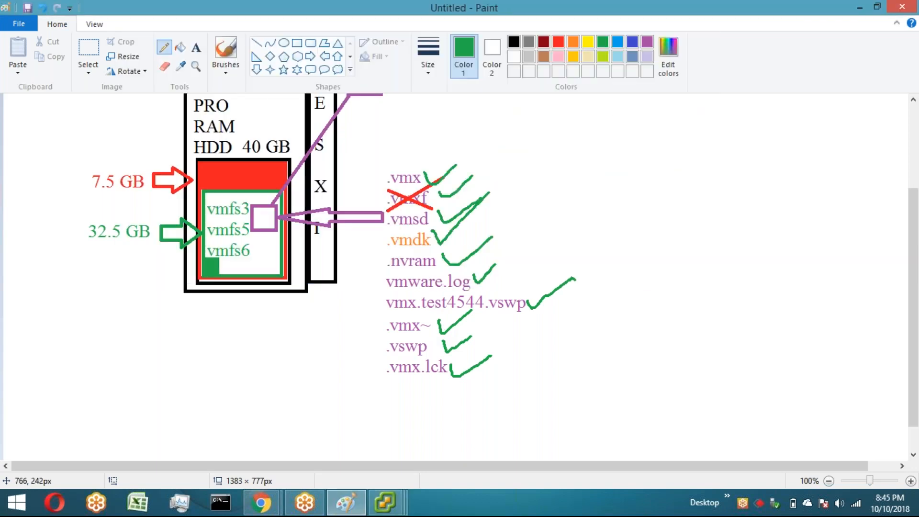
# Step: Power off Test-VM and confirm the power-off
pyautogui.click(860, 7)
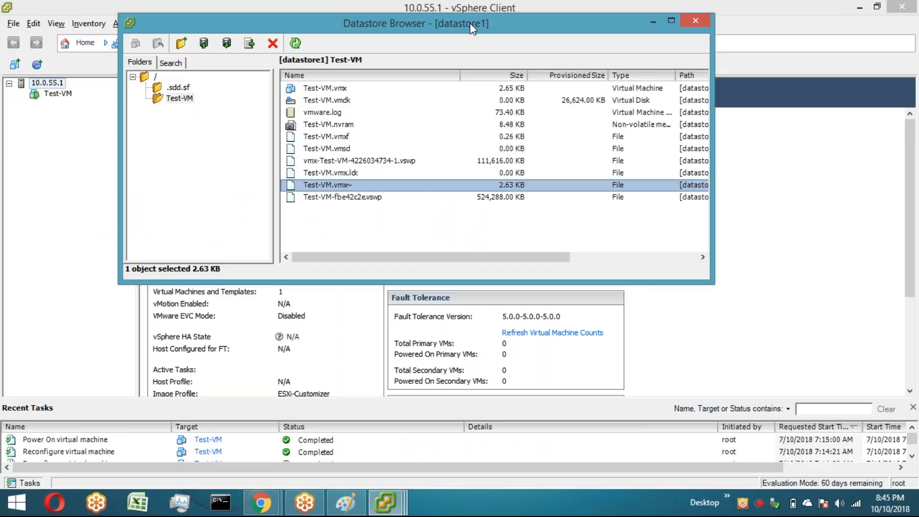
pyautogui.moveTo(472, 29); pyautogui.dragTo(453, 138)
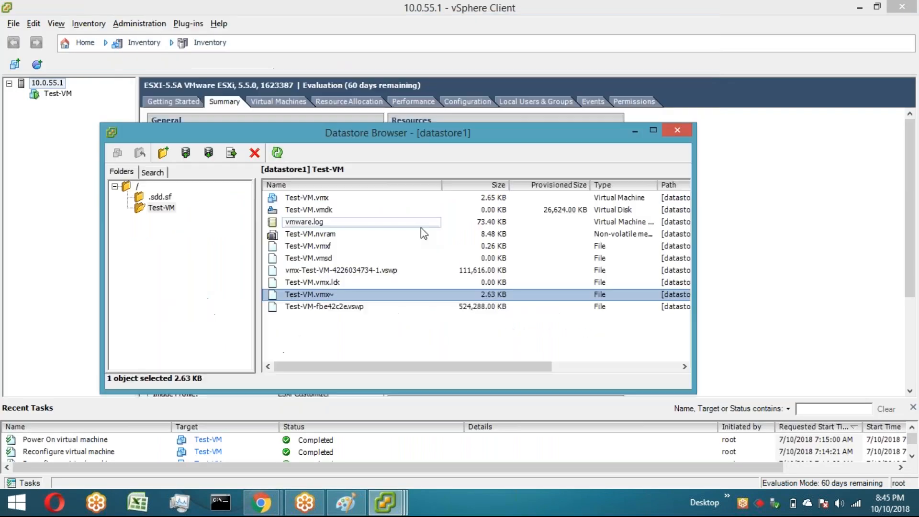
pyautogui.click(60, 95)
pyautogui.rightClick(60, 95)
pyautogui.moveTo(92, 95)
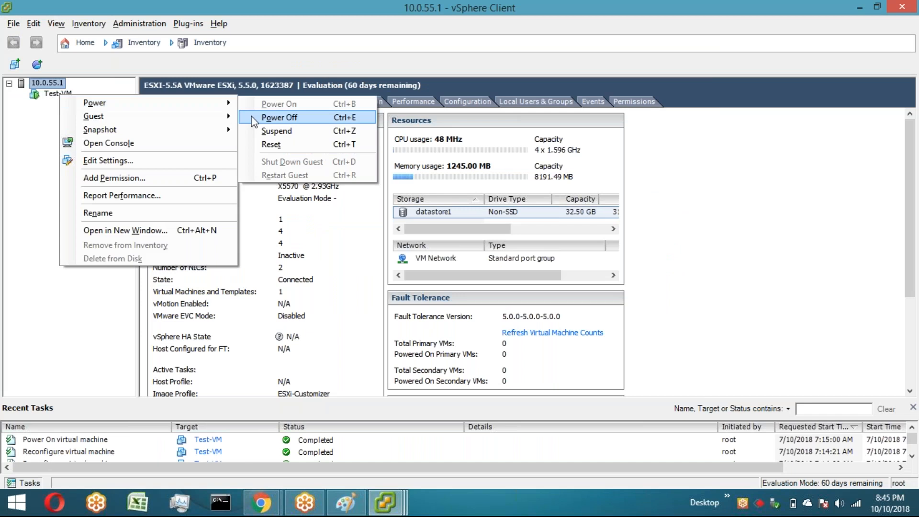
pyautogui.click(278, 119)
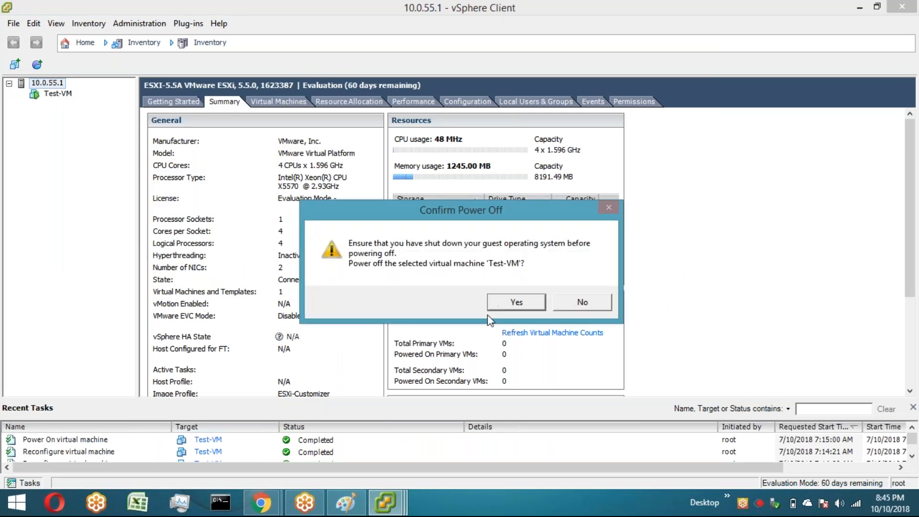
pyautogui.press('Return')
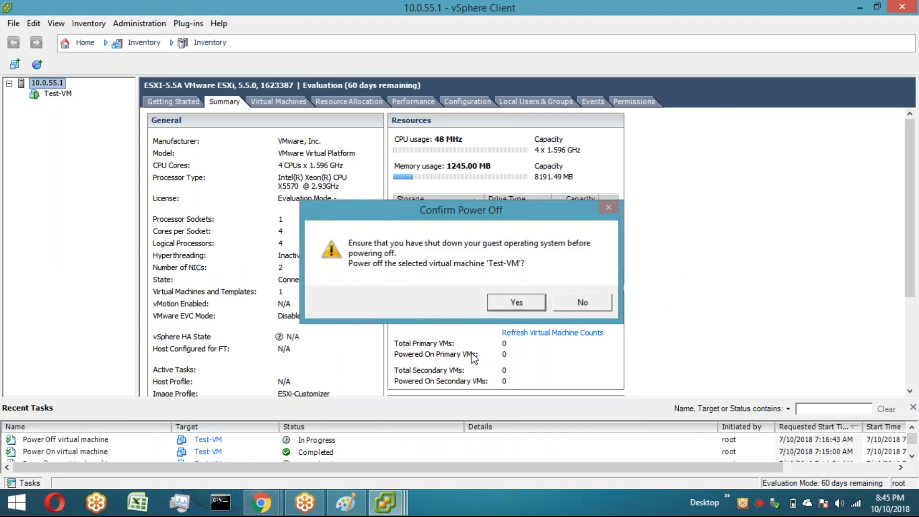
# Step: Cross out the check mark beside vmx.test4544.vswp in the Paint file-type list
pyautogui.click(387, 503)
pyautogui.click(498, 434)
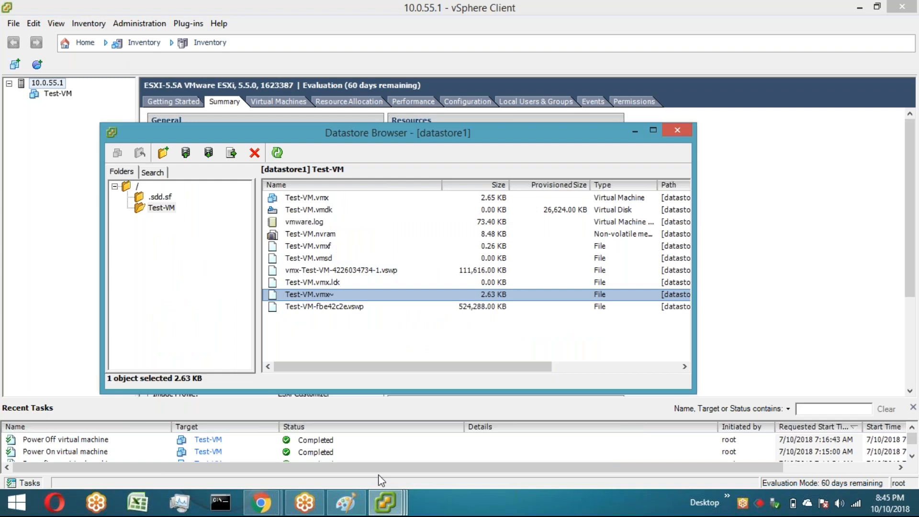
pyautogui.click(354, 510)
pyautogui.moveTo(533, 293); pyautogui.dragTo(554, 311)
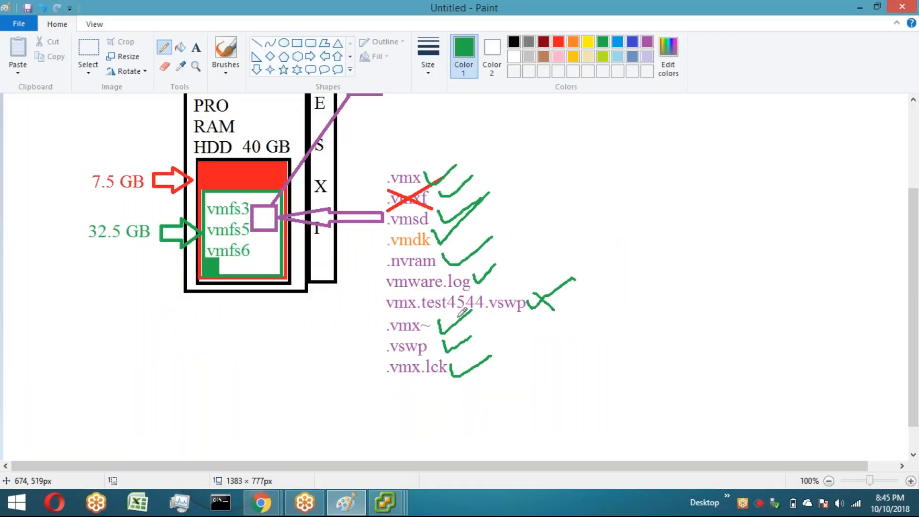
# Step: Cross out the check marks beside .vmx~, .vswp and .vmx.lck in the Paint file-type list, then return to the Datastore Browser
pyautogui.moveTo(452, 316); pyautogui.dragTo(482, 379)
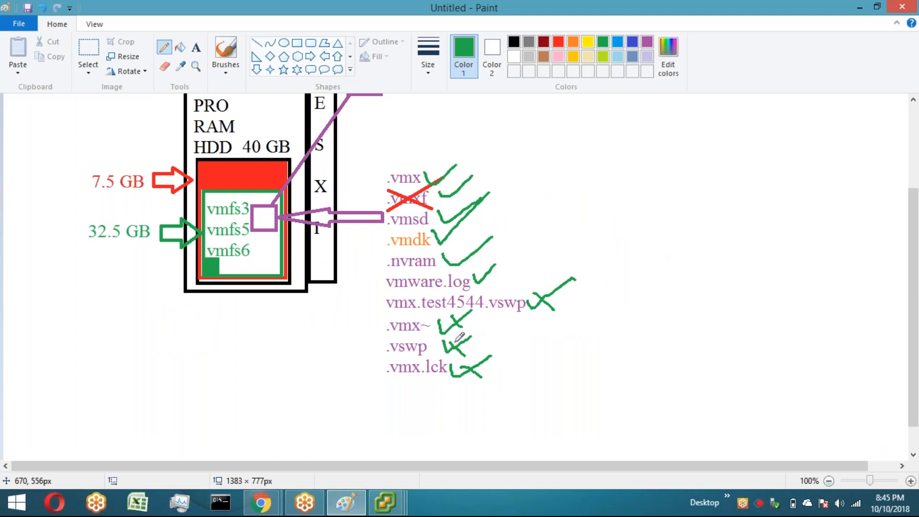
pyautogui.hotkey('alt', 'Tab')
pyautogui.click(278, 153)
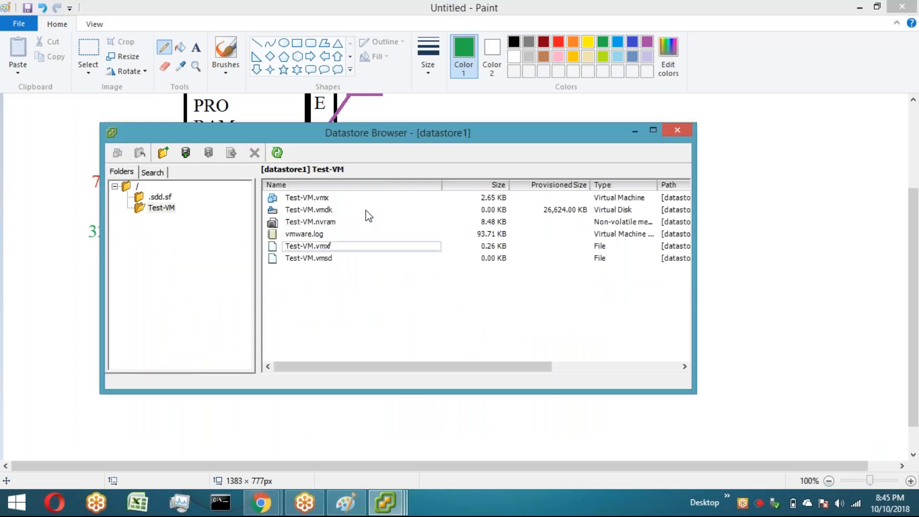
# Step: Move the Datastore Browser up and select Test-VM.vmdk to examine its size and provisioned size
pyautogui.moveTo(384, 136); pyautogui.dragTo(404, 24)
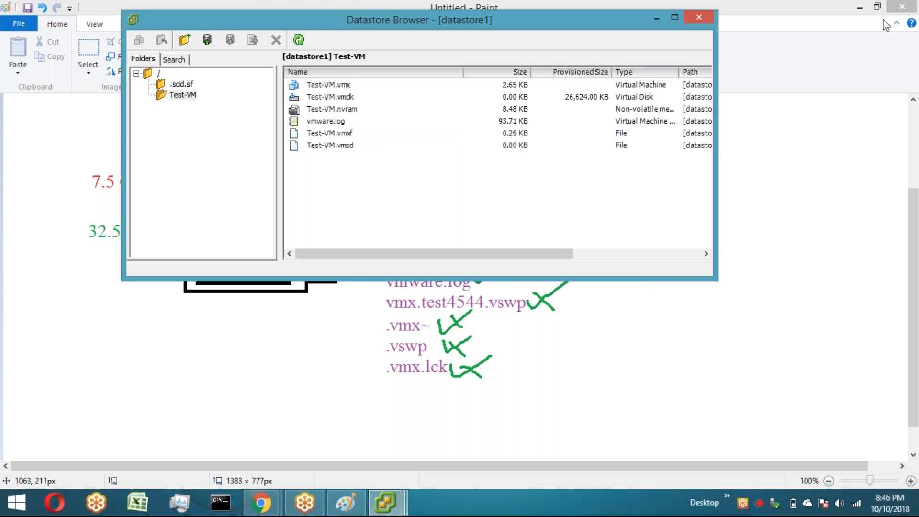
pyautogui.click(884, 264)
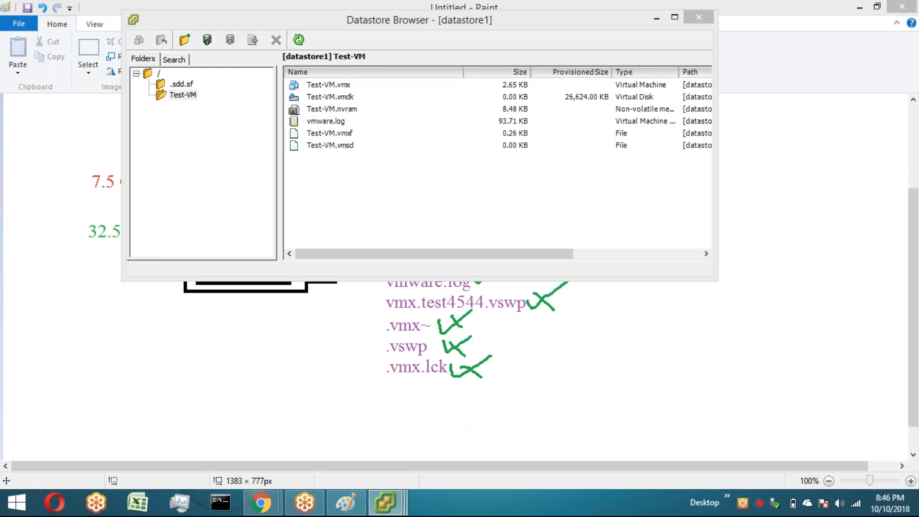
pyautogui.click(847, 215)
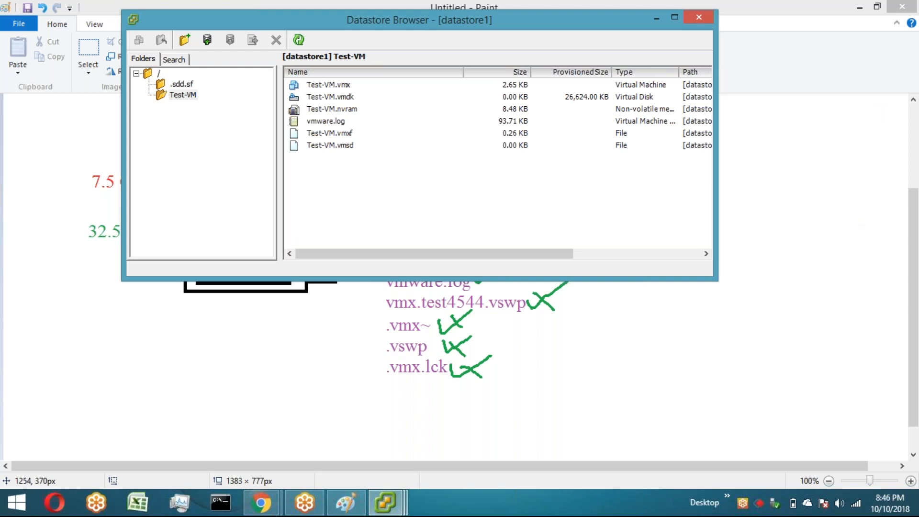
pyautogui.click(330, 97)
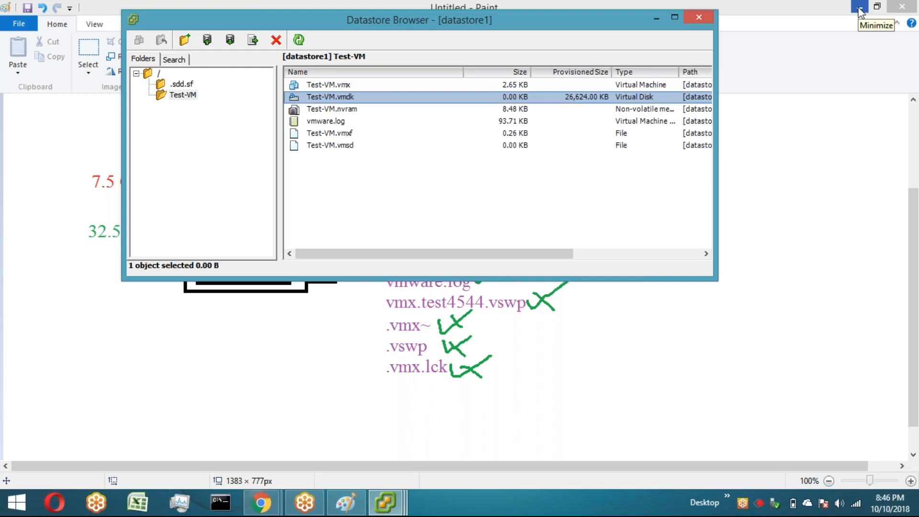
# Step: Minimize Paint, reposition the Datastore Browser, and launch Calculator with the calc command
pyautogui.click(860, 10)
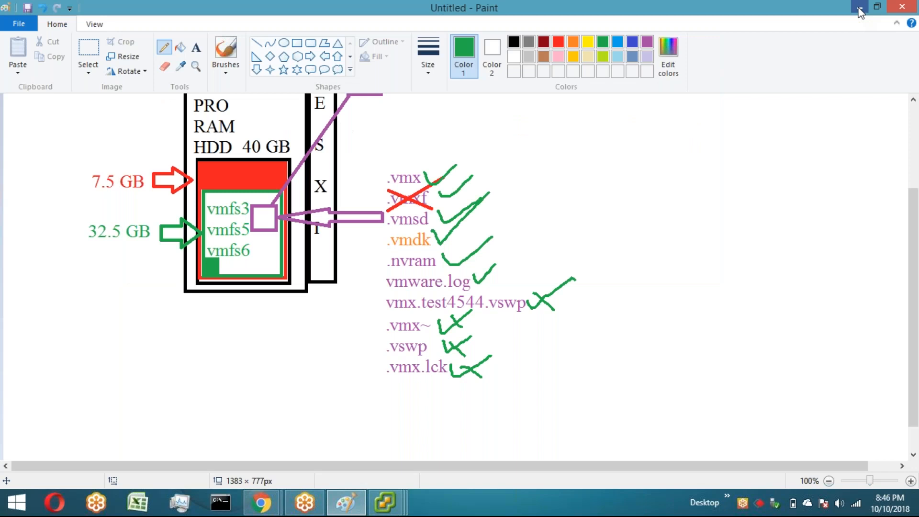
pyautogui.click(860, 9)
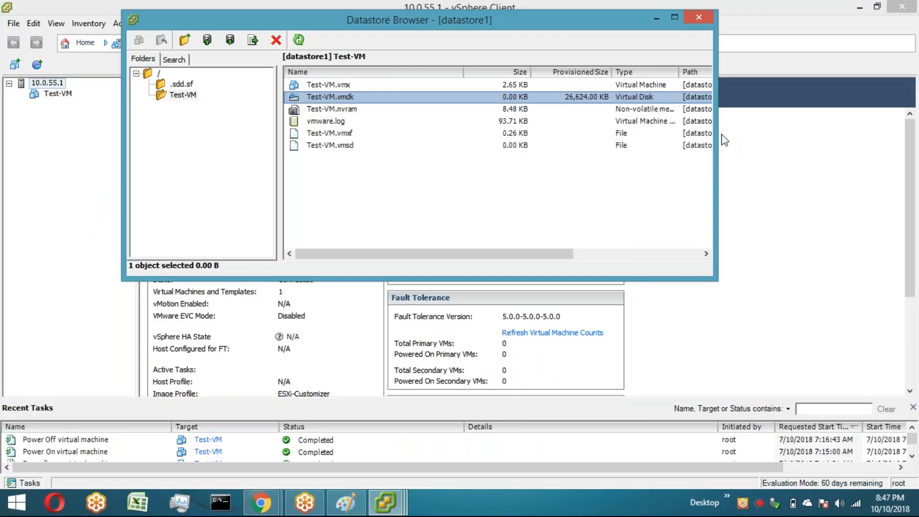
pyautogui.moveTo(508, 20); pyautogui.dragTo(519, 86)
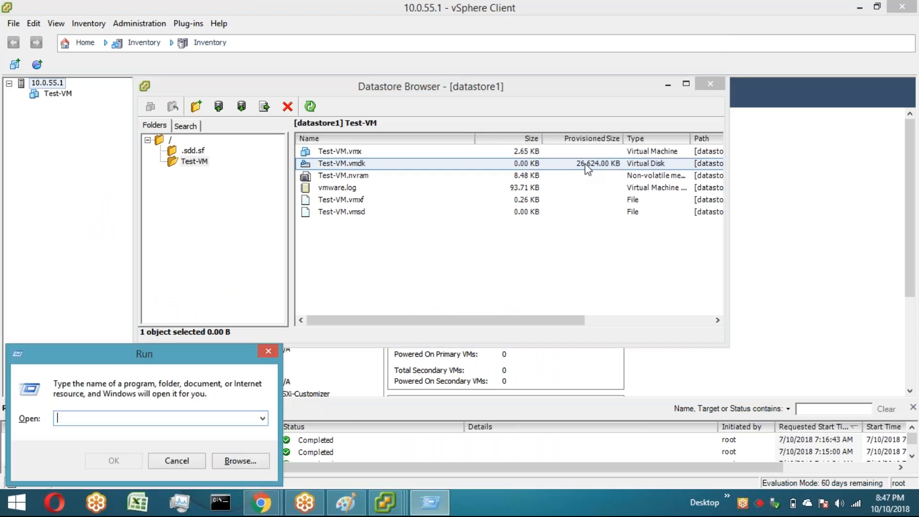
pyautogui.write('calc')
pyautogui.press('Return')
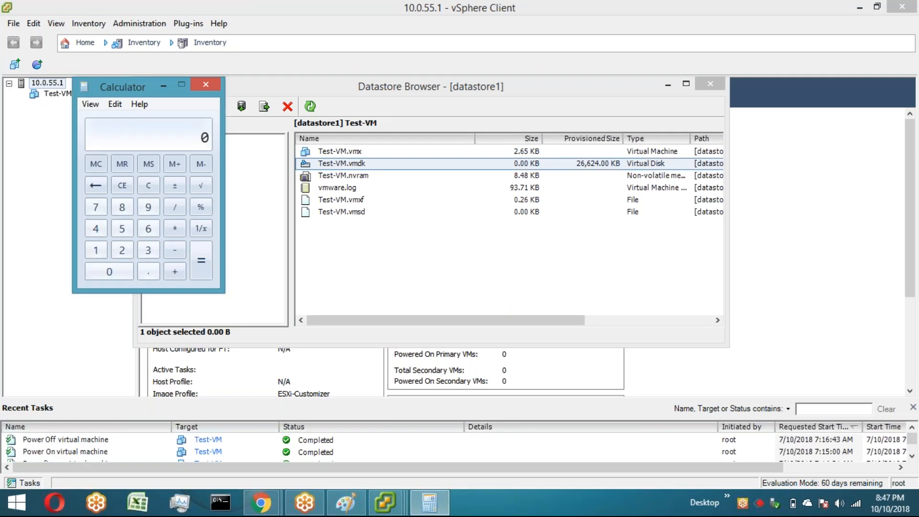
# Step: Divide 26624 by 1024 in Calculator to convert the disk's provisioned size to MB, then close Calculator
pyautogui.write('26624/1024')
pyautogui.press('Return')
pyautogui.click(246, 87)
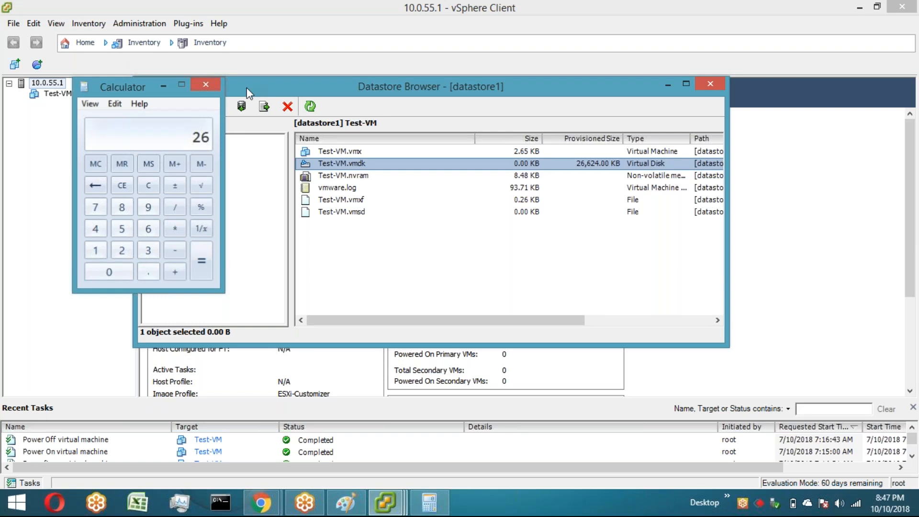
pyautogui.click(205, 84)
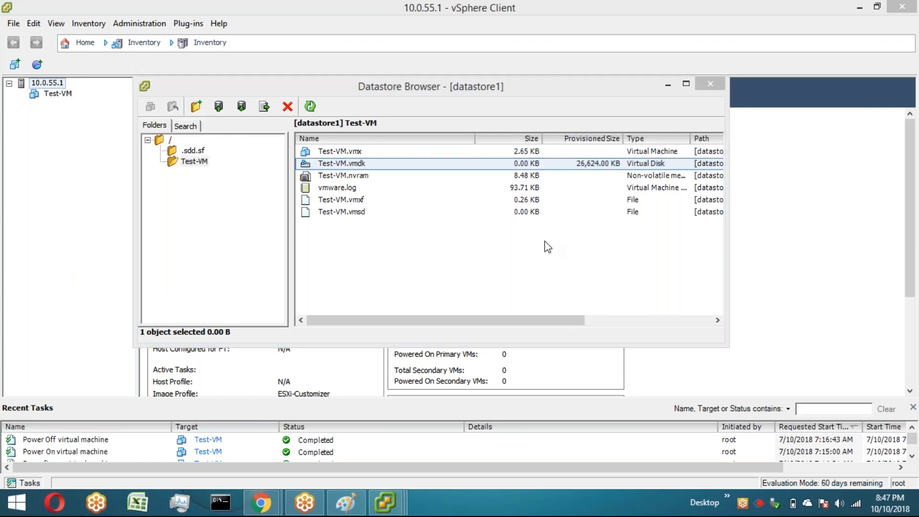
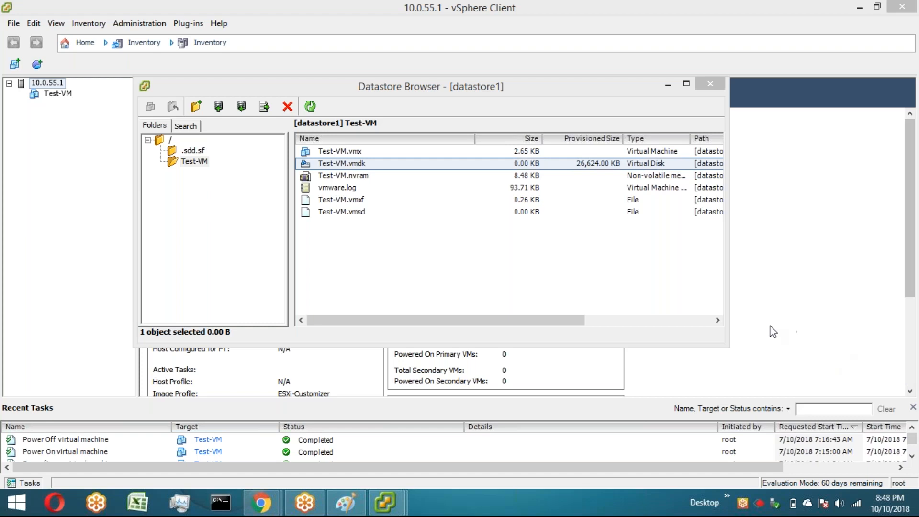
# Step: Open Test-VM's settings and inspect Hard disk 1's provisioning type and size, then close the dialog
pyautogui.click(456, 289)
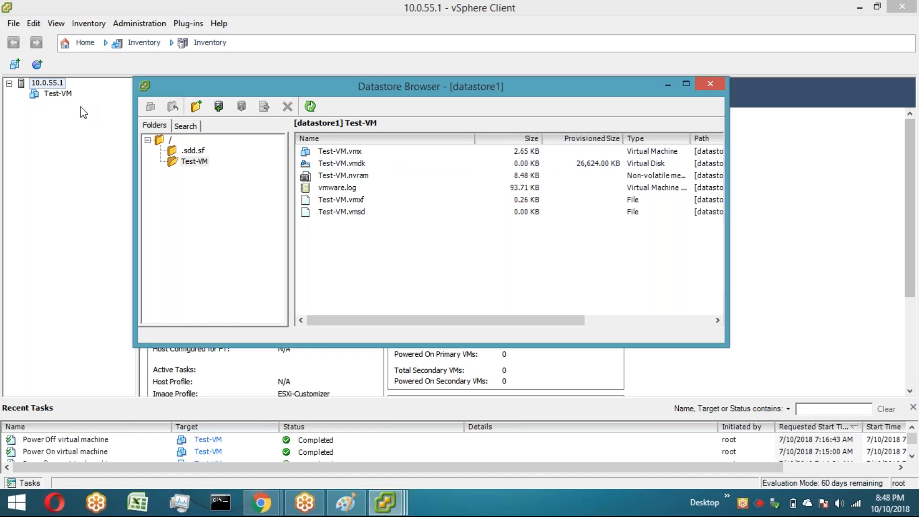
pyautogui.rightClick(55, 96)
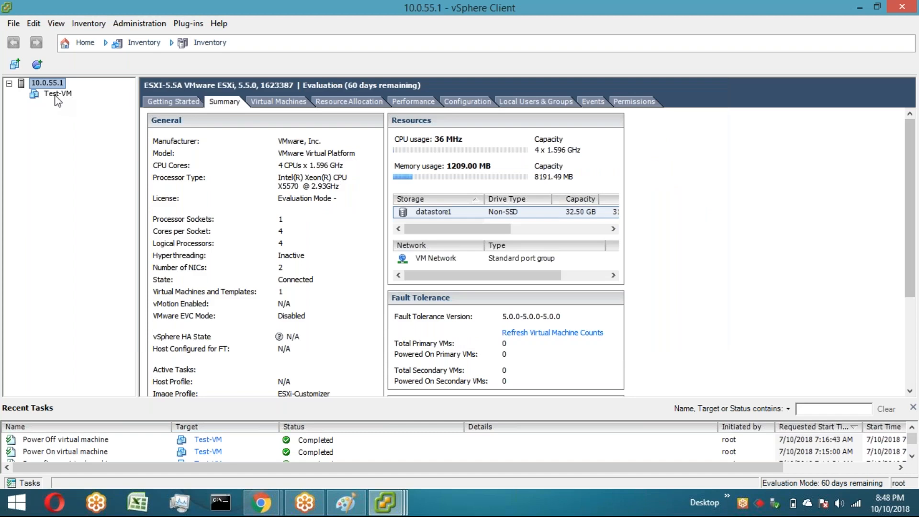
pyautogui.click(108, 161)
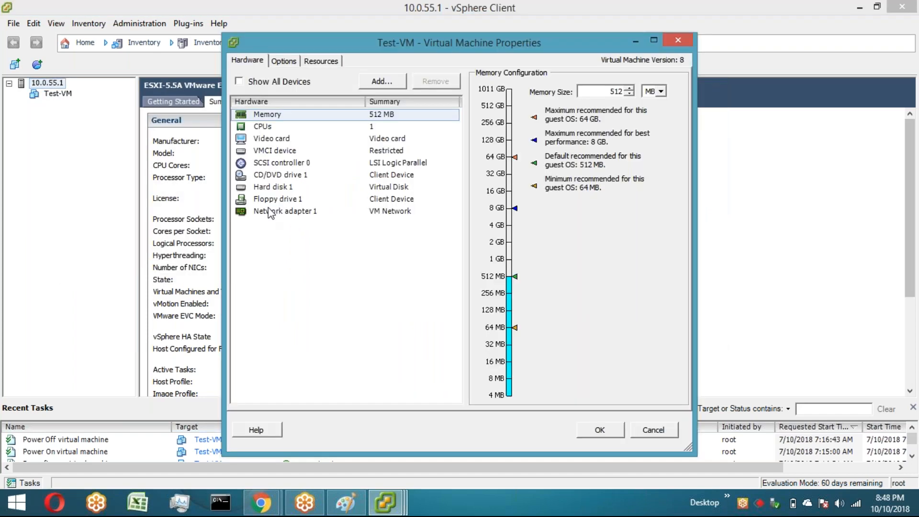
pyautogui.click(271, 186)
pyautogui.click(615, 436)
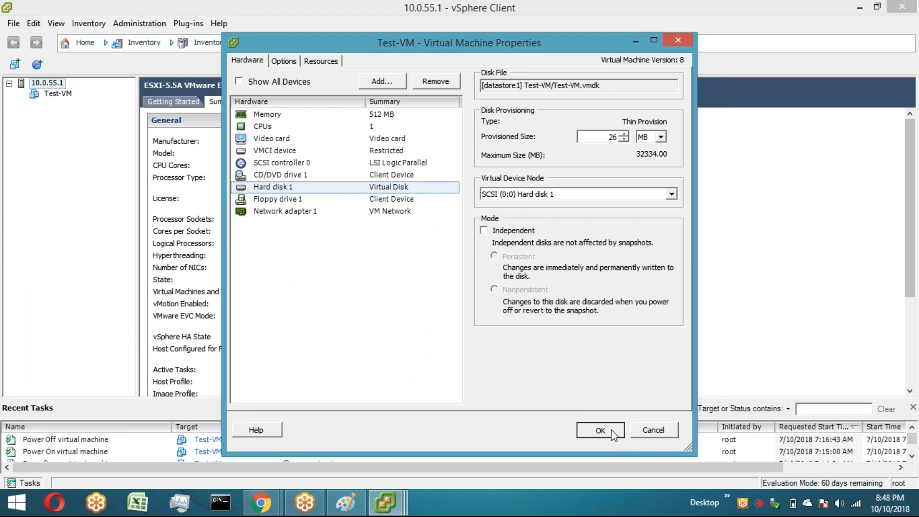
pyautogui.click(613, 433)
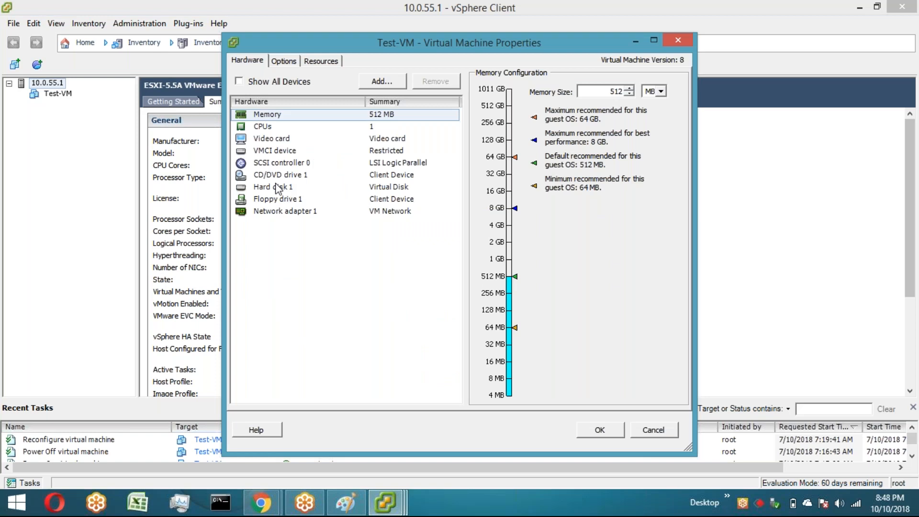
# Step: Add a new 28 MB hard disk with Thick Provision Lazy Zeroed provisioning to Test-VM and apply it
pyautogui.click(382, 81)
pyautogui.click(398, 263)
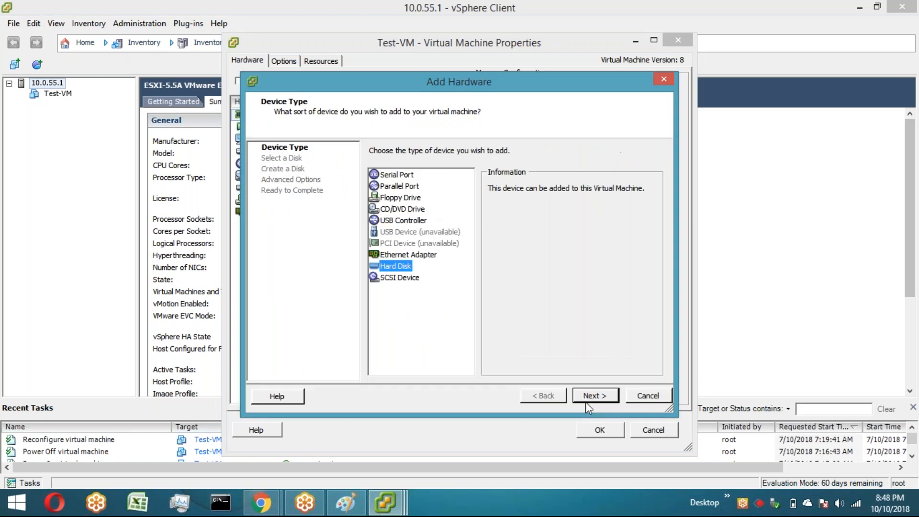
pyautogui.click(594, 401)
pyautogui.click(596, 401)
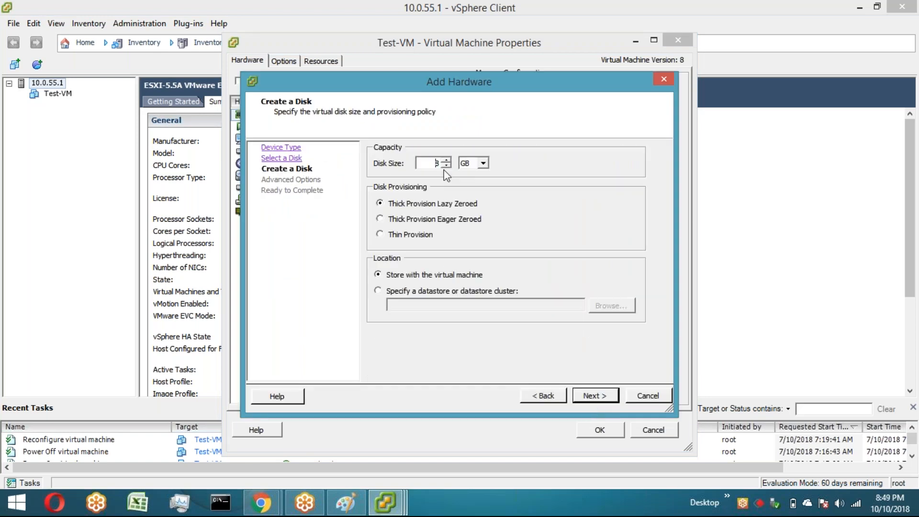
pyautogui.press('BackSpace')
pyautogui.write('28')
pyautogui.press('Tab')
pyautogui.press('Up')
pyautogui.click(596, 397)
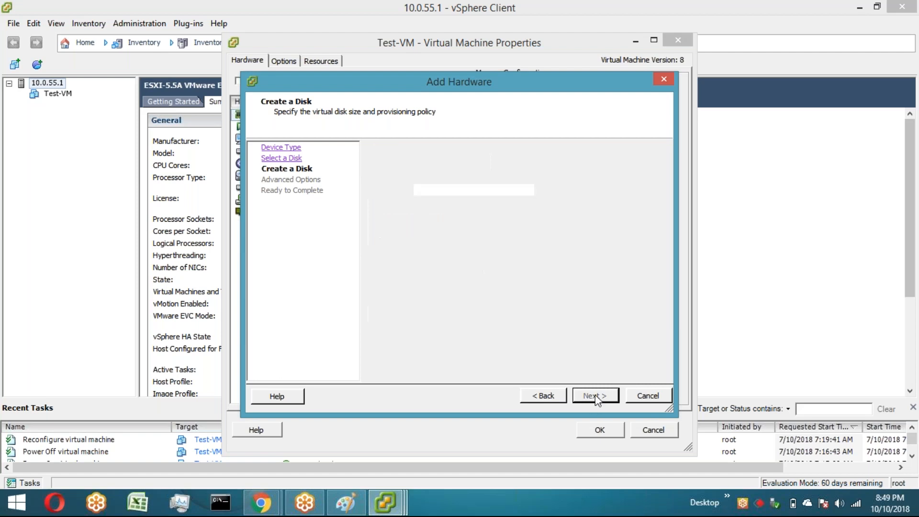
pyautogui.click(596, 395)
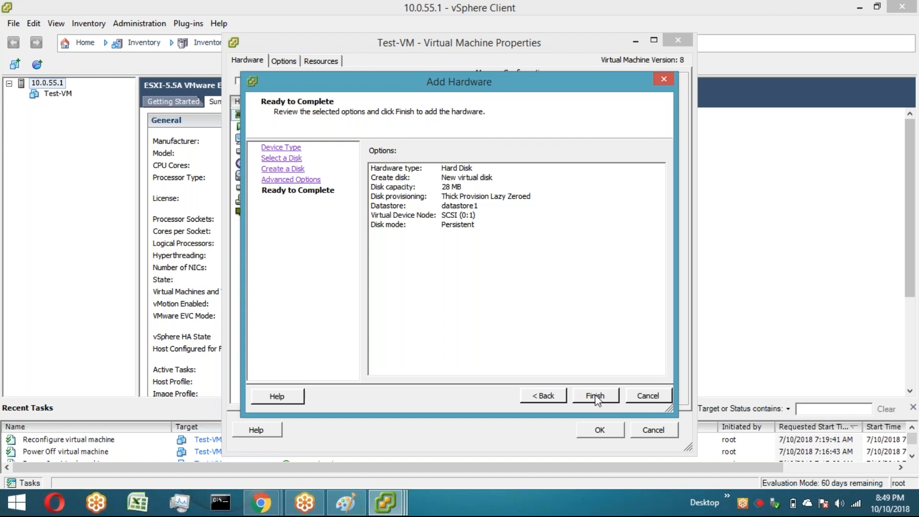
pyautogui.click(596, 395)
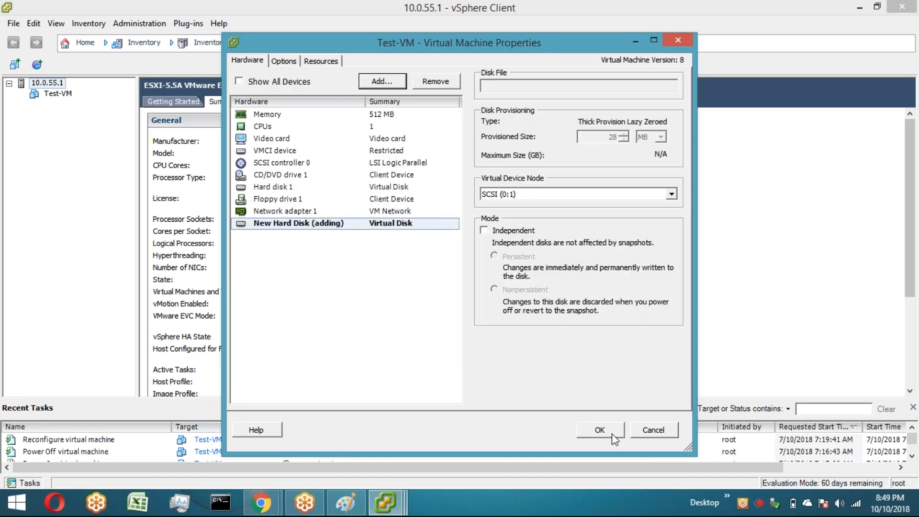
pyautogui.click(612, 433)
# Step: Browse datastore1's Test-VM folder and select Test-VM_1.vmdk to examine its size
pyautogui.rightClick(457, 213)
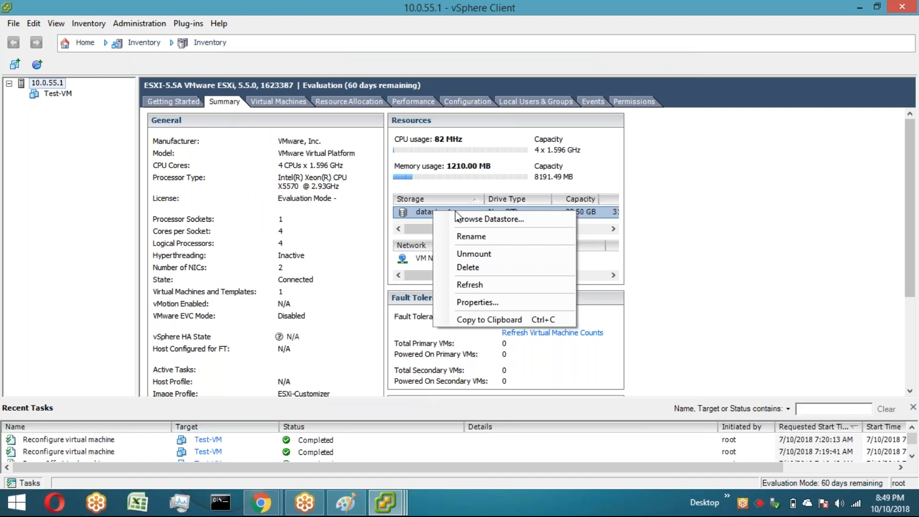
pyautogui.click(463, 220)
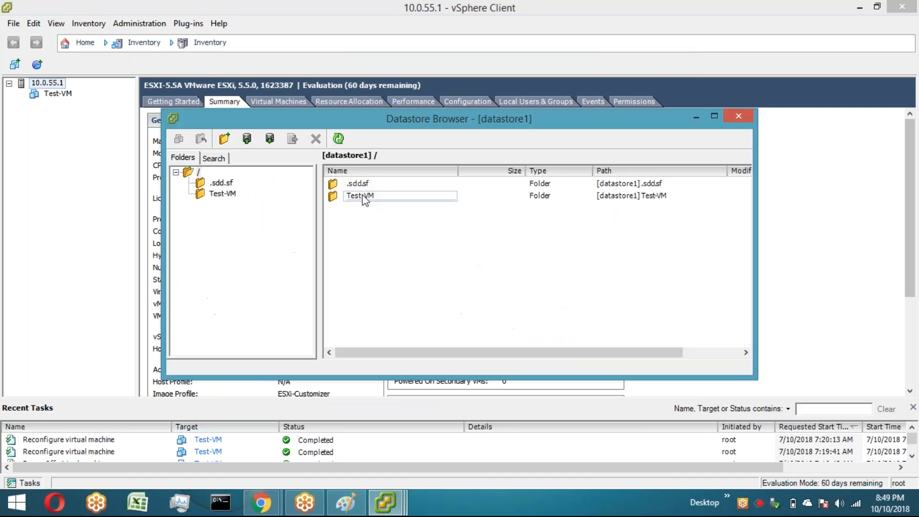
pyautogui.doubleClick(366, 197)
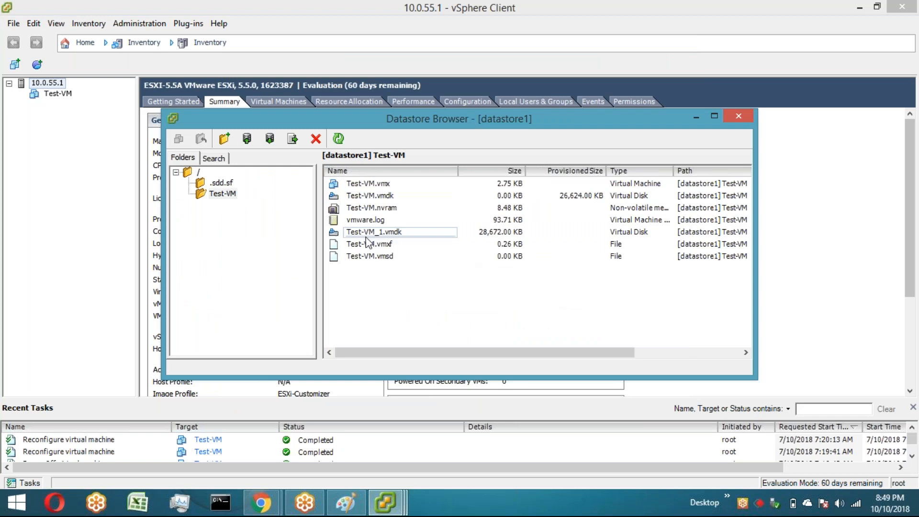
pyautogui.click(367, 235)
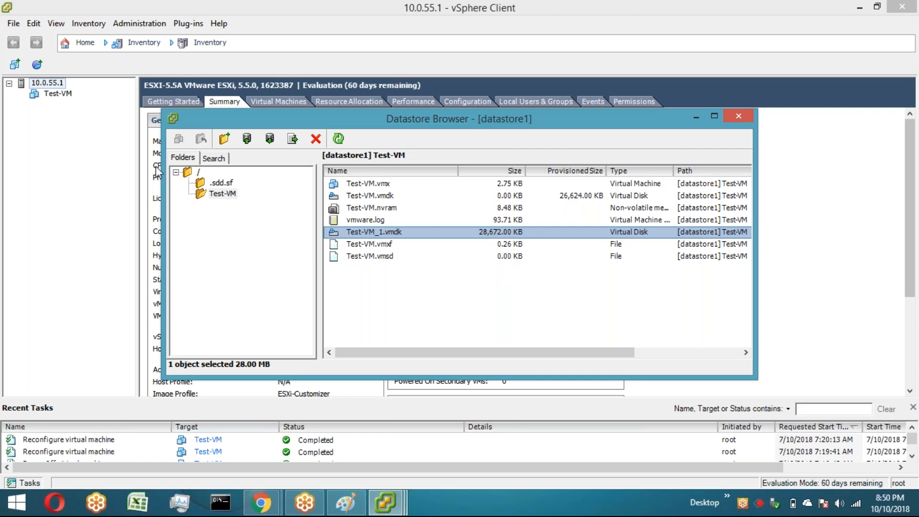
# Step: Add another 30 MB hard disk with Thick Provision Eager Zeroed provisioning to Test-VM and apply it
pyautogui.click(60, 96)
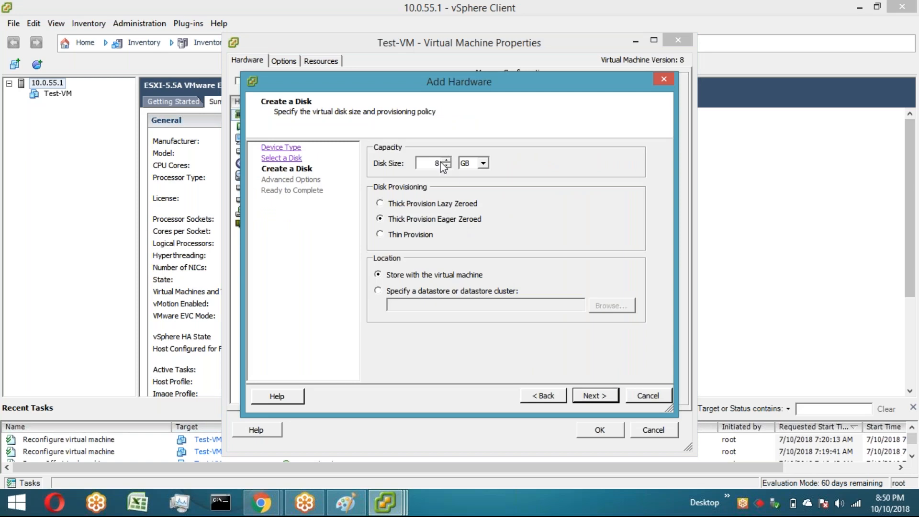
pyautogui.doubleClick(432, 163)
pyautogui.press('Tab')
pyautogui.press('Up')
pyautogui.click(599, 401)
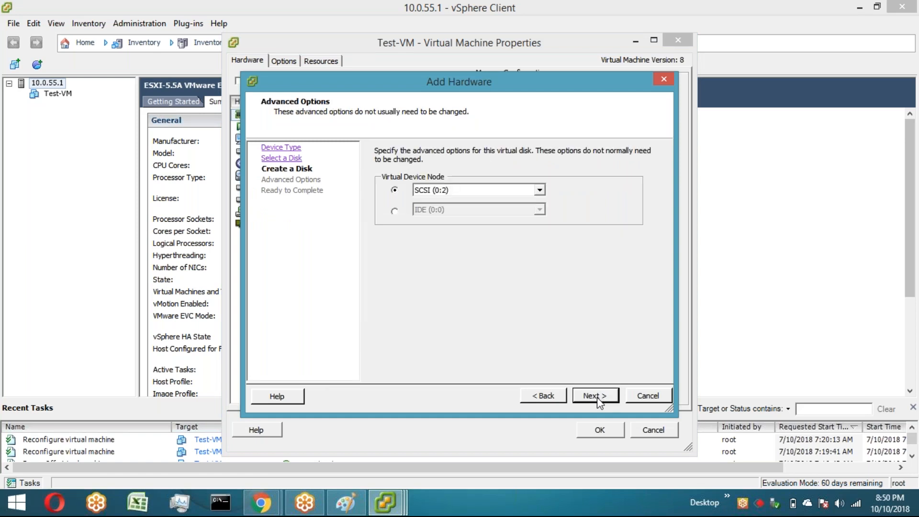
pyautogui.click(598, 401)
pyautogui.click(598, 401)
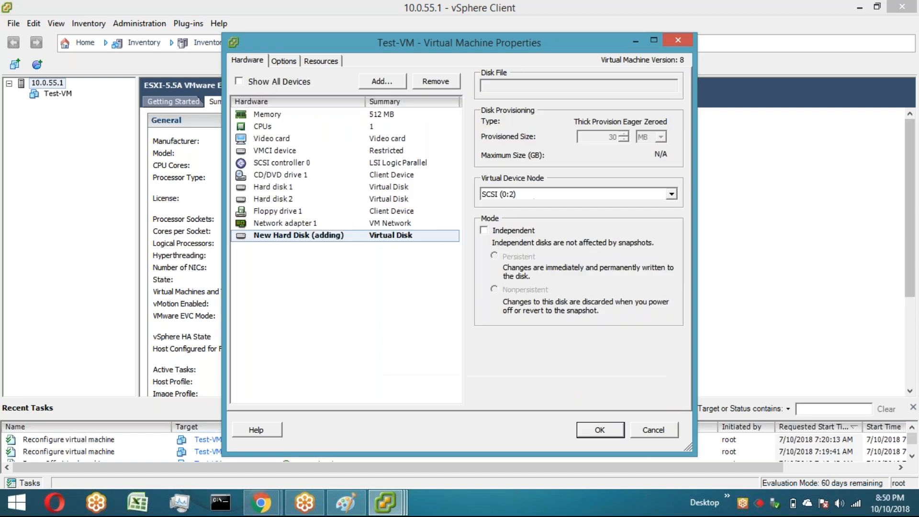
pyautogui.press('Return')
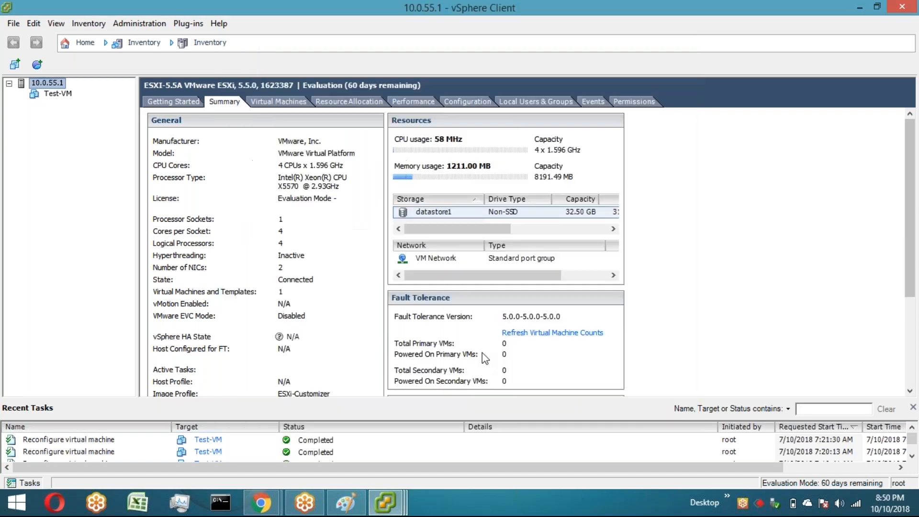
# Step: Return to the Datastore Browser, then compare the provisioning of Hard disks 1, 2 and 3 in Test-VM's settings without saving
pyautogui.click(379, 507)
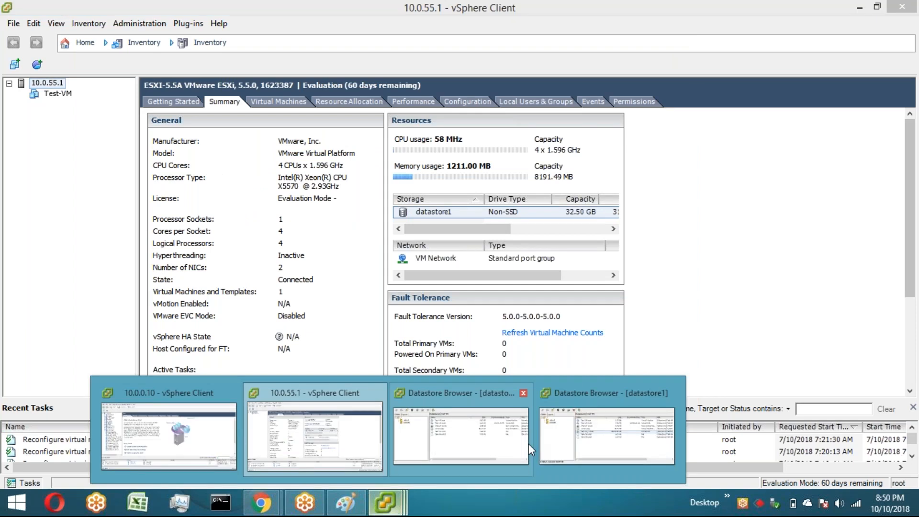
pyautogui.click(529, 444)
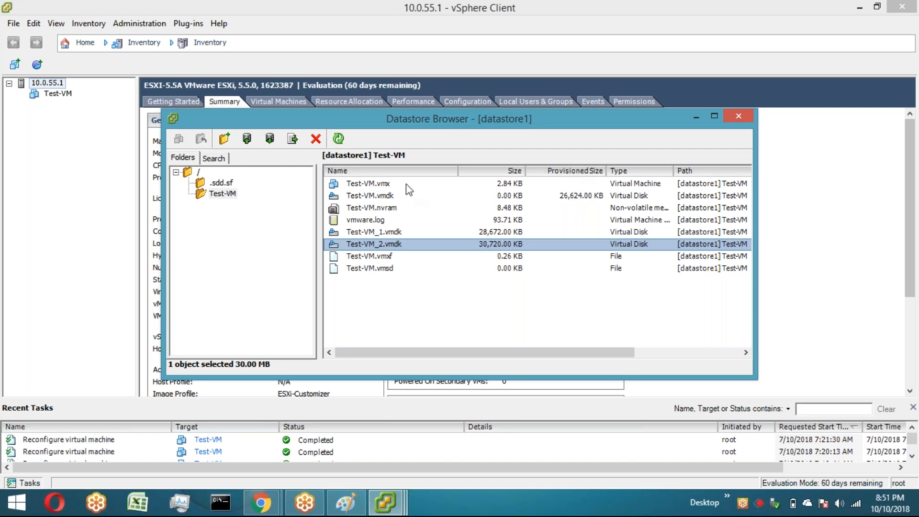
pyautogui.click(64, 100)
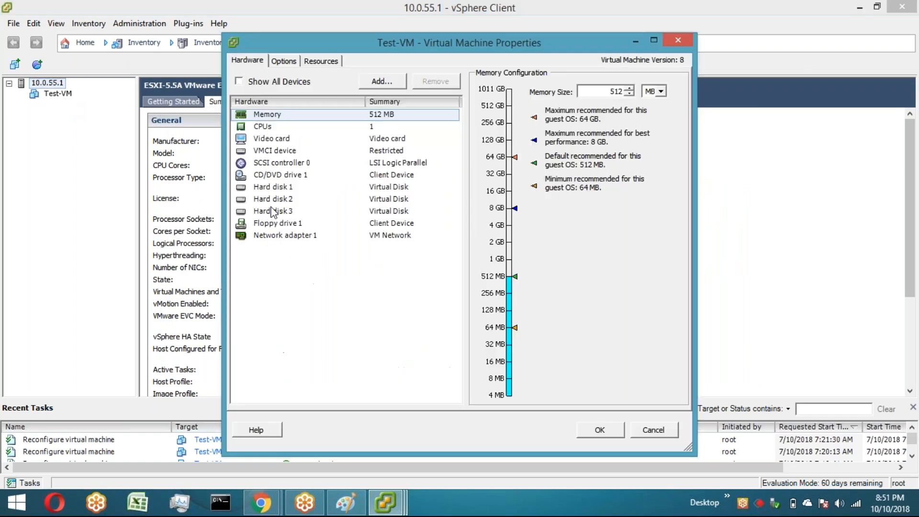
pyautogui.click(273, 211)
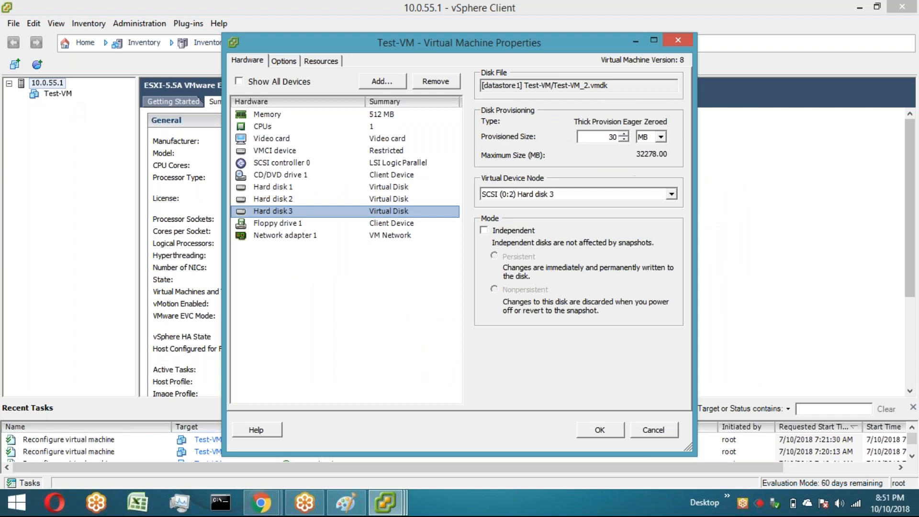
pyautogui.click(273, 199)
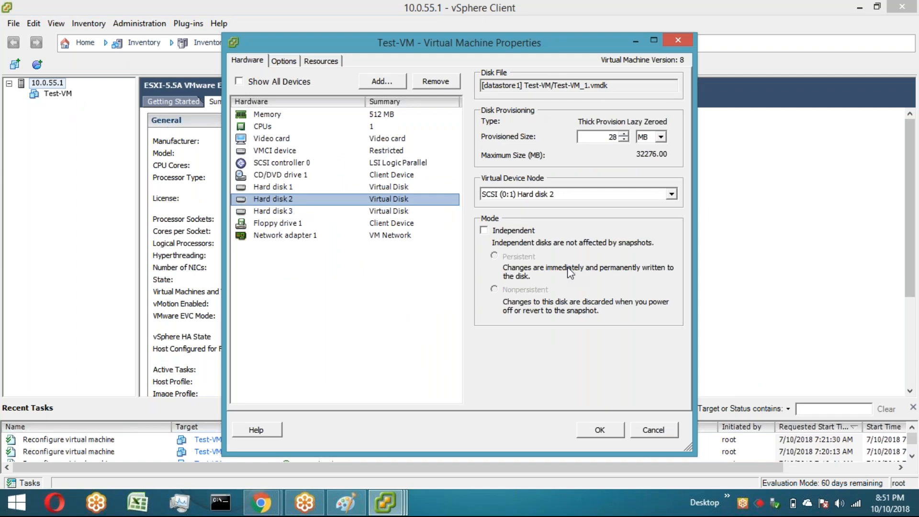
pyautogui.click(312, 188)
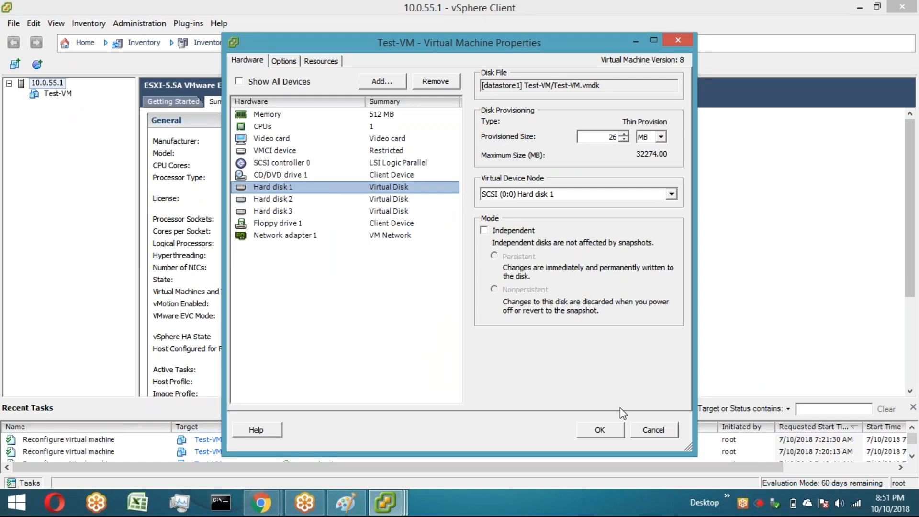
pyautogui.click(651, 436)
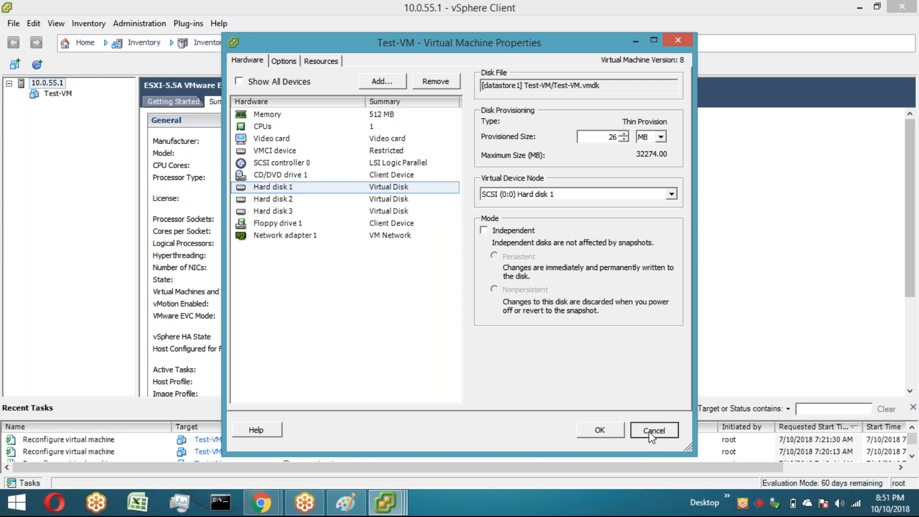
pyautogui.click(652, 436)
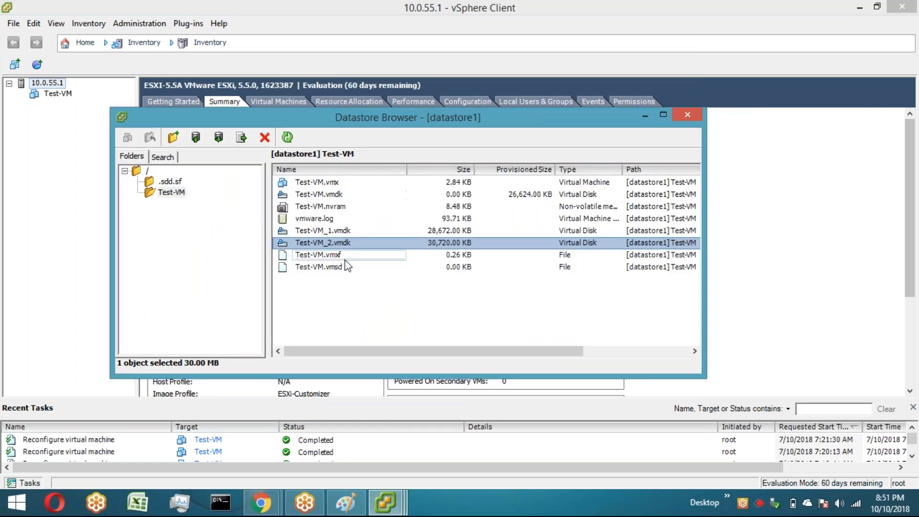
# Step: Refresh the Datastore Browser and download Test-VM.vmdk to the Desktop, then move the browser window lower
pyautogui.click(288, 138)
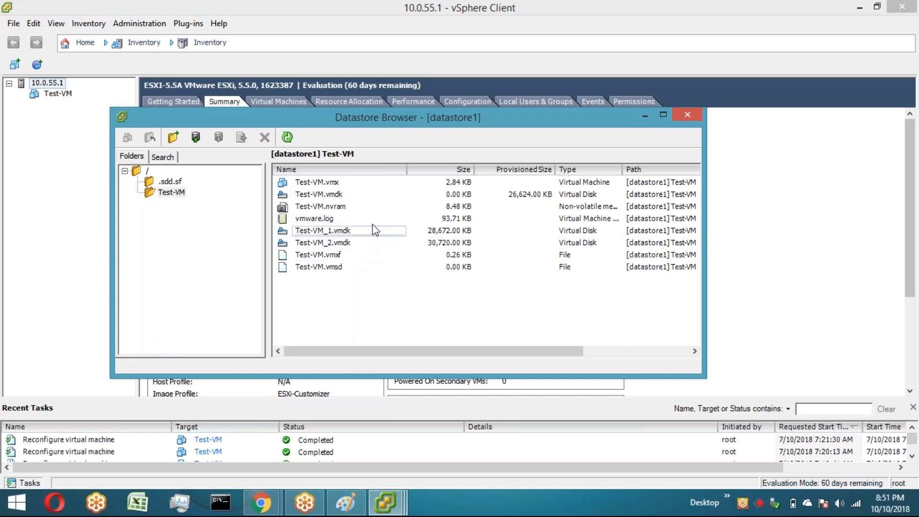
pyautogui.click(356, 193)
pyautogui.rightClick(356, 193)
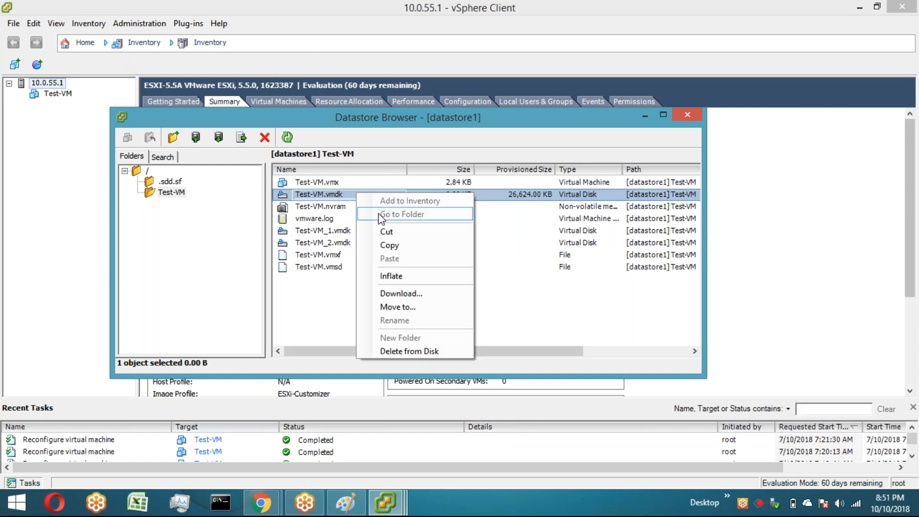
pyautogui.click(401, 294)
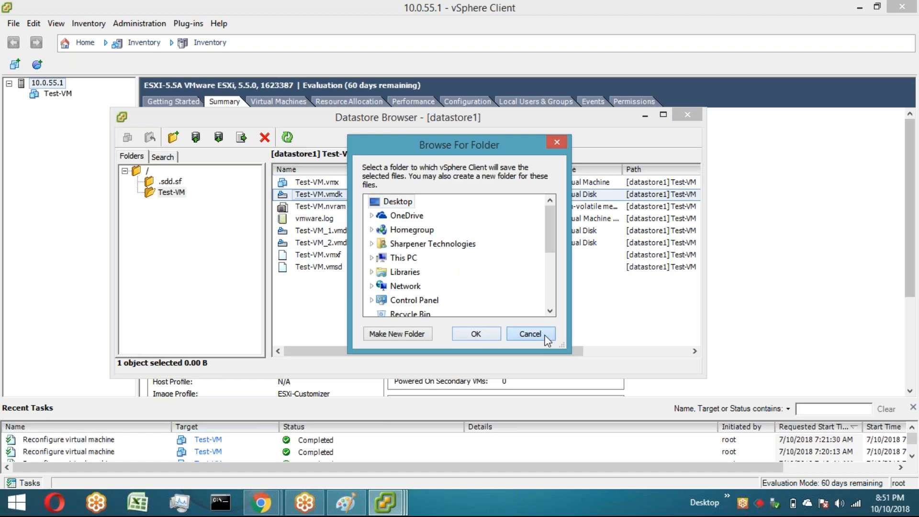
pyautogui.click(530, 334)
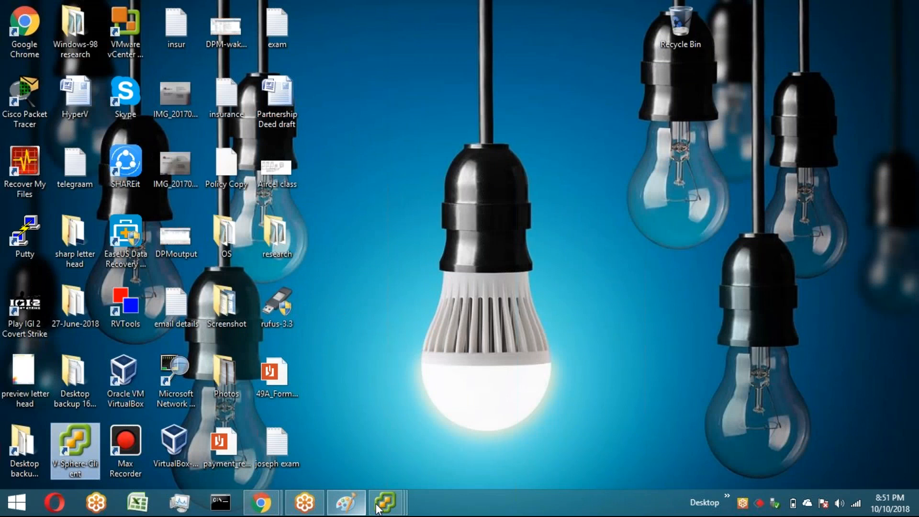
pyautogui.click(387, 505)
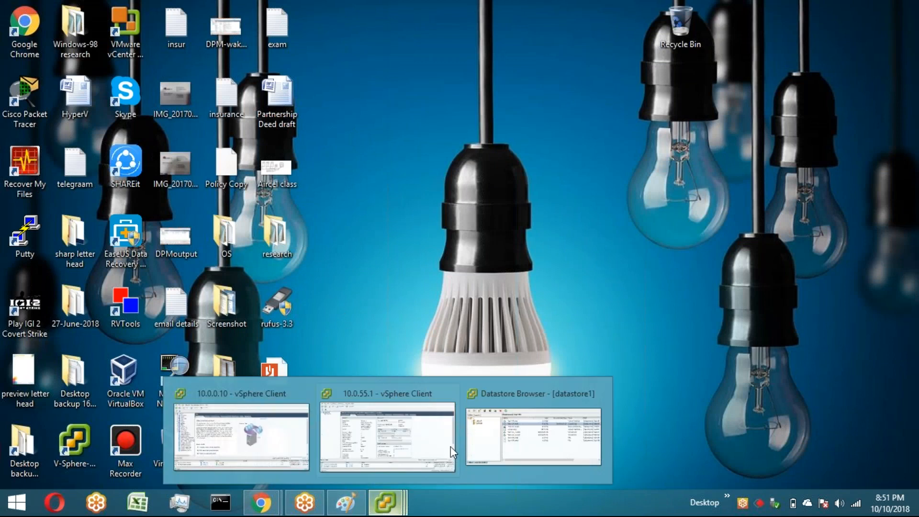
pyautogui.moveTo(525, 432)
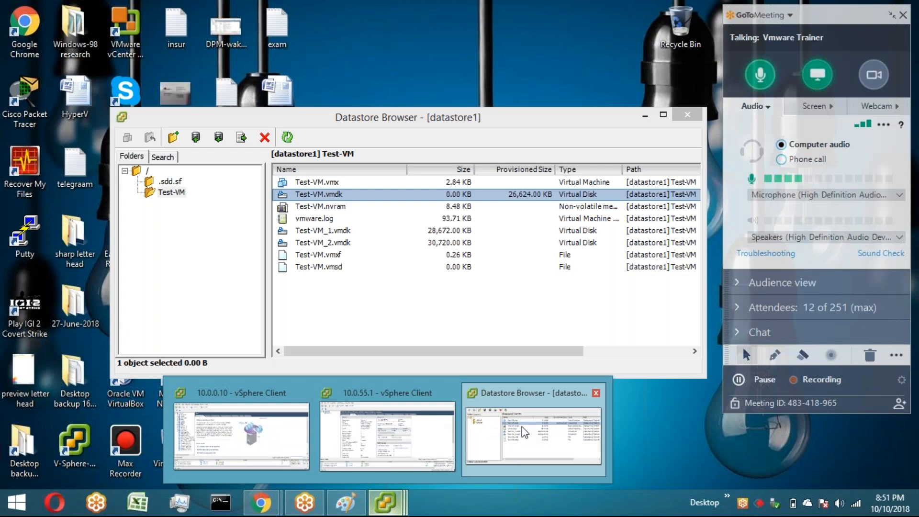
pyautogui.click(526, 434)
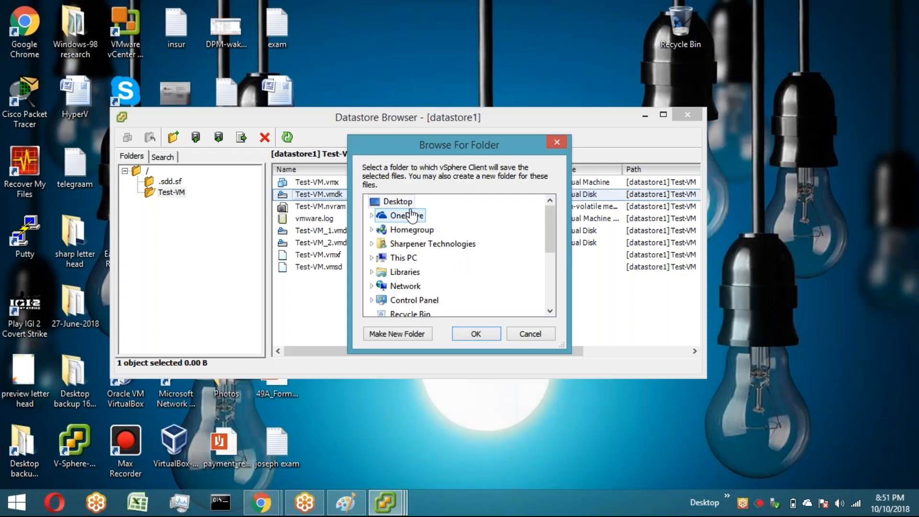
pyautogui.click(460, 335)
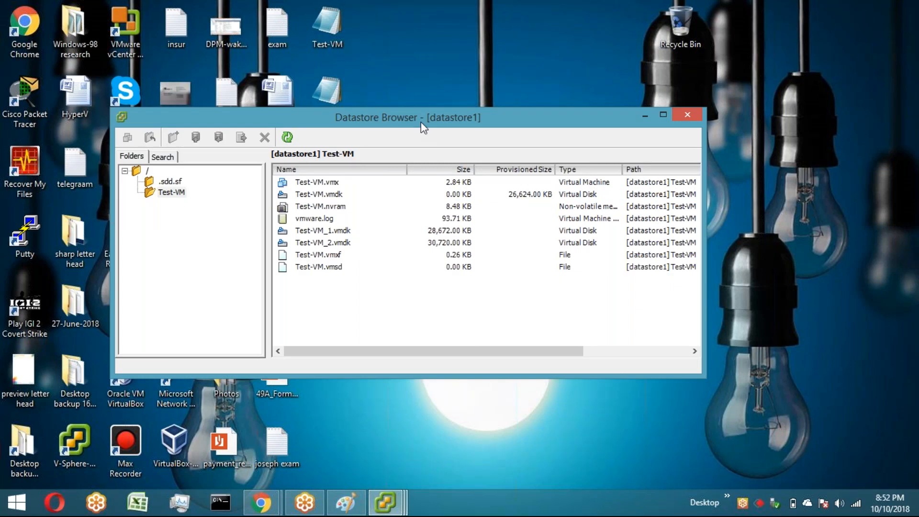
pyautogui.moveTo(421, 122); pyautogui.dragTo(418, 174)
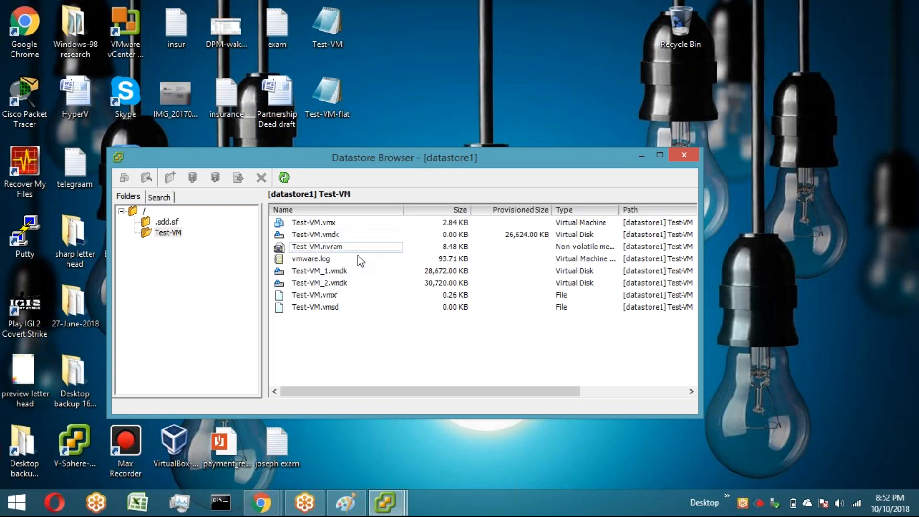
# Step: Bring the Datastore Browser back up and select Test-VM.vmdk
pyautogui.click(641, 155)
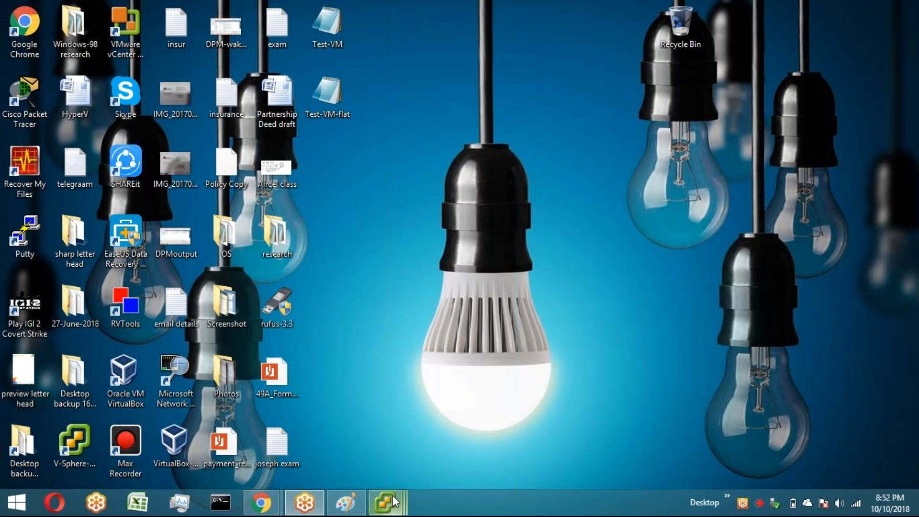
pyautogui.click(393, 496)
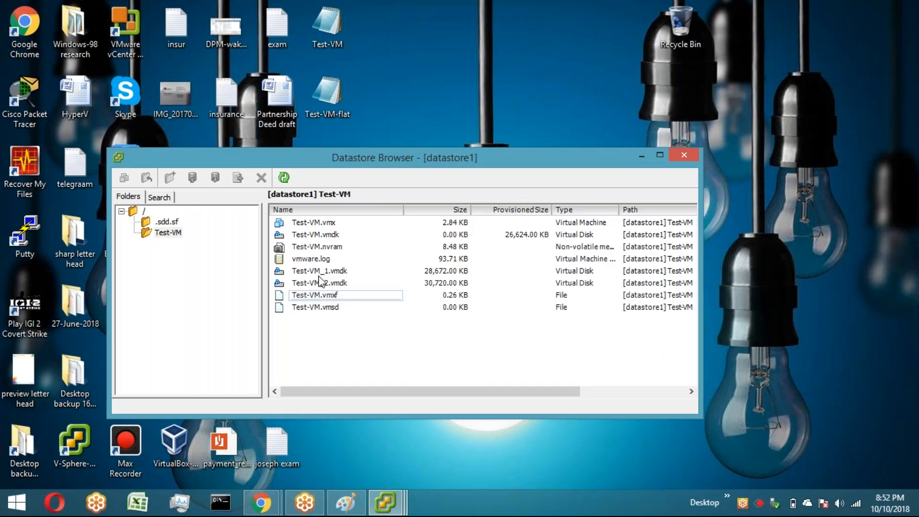
pyautogui.click(373, 234)
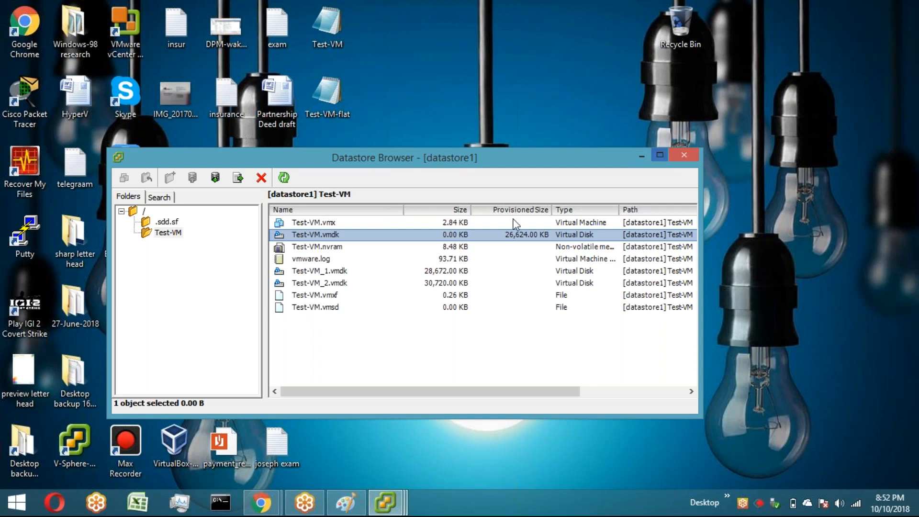
# Step: Switch to the vSphere Client and rename datastore1 to vmware123
pyautogui.click(379, 510)
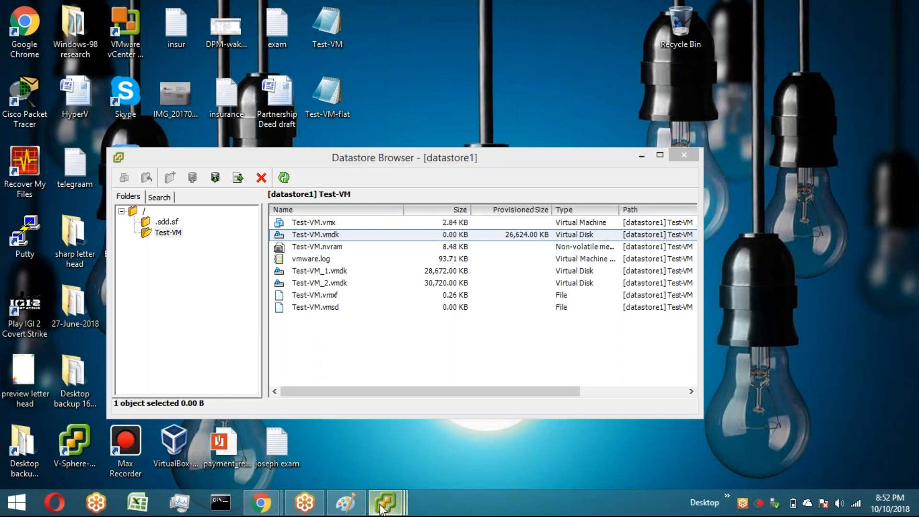
pyautogui.click(382, 509)
pyautogui.rightClick(442, 212)
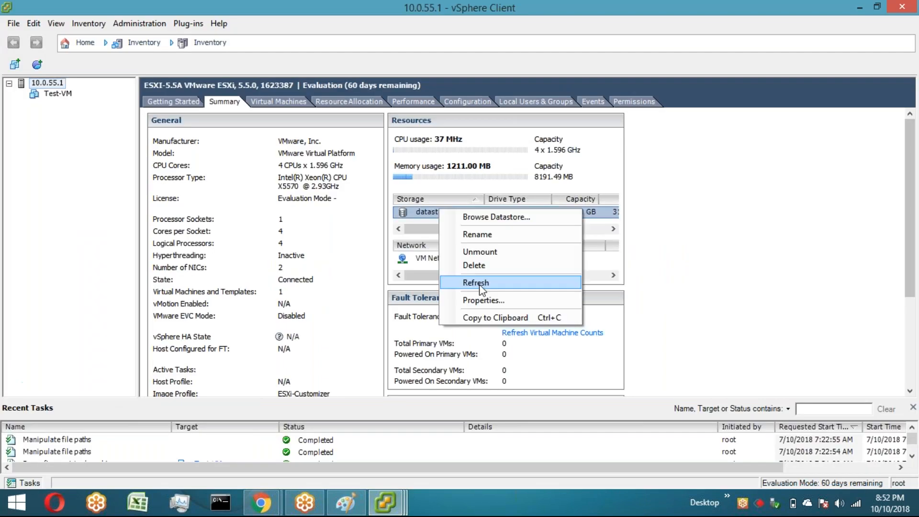
pyautogui.click(478, 234)
pyautogui.press('BackSpace')
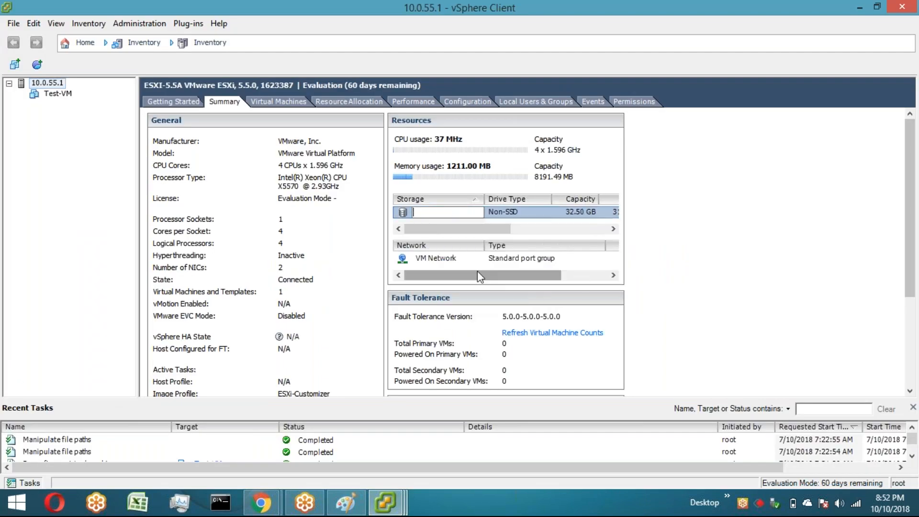
pyautogui.write('Vmware123')
pyautogui.press('Left')
pyautogui.press('Left')
pyautogui.press('Left')
pyautogui.press('Left')
pyautogui.press('Left')
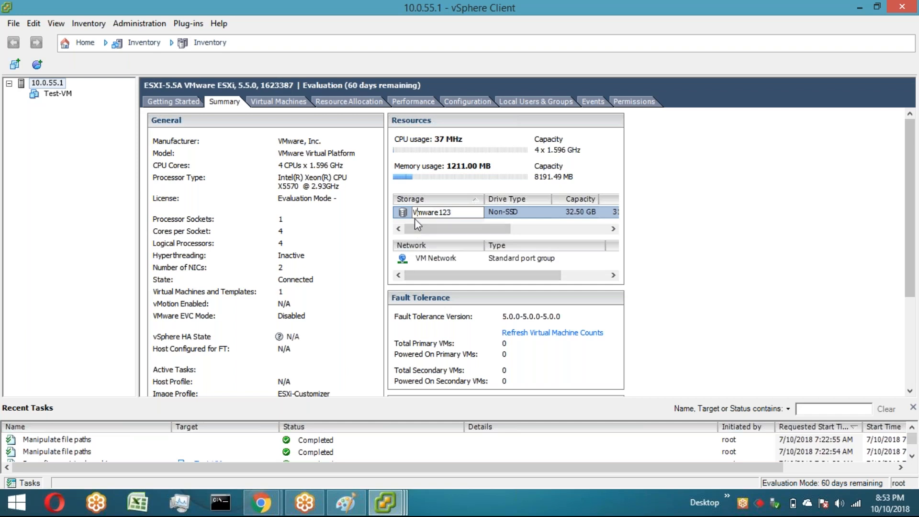
pyautogui.press('BackSpace')
pyautogui.write('v')
pyautogui.click(444, 227)
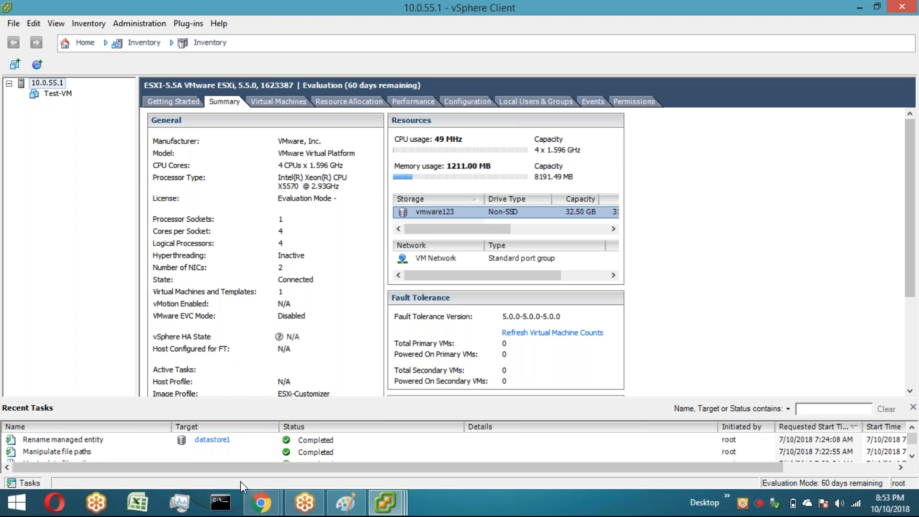
pyautogui.click(262, 513)
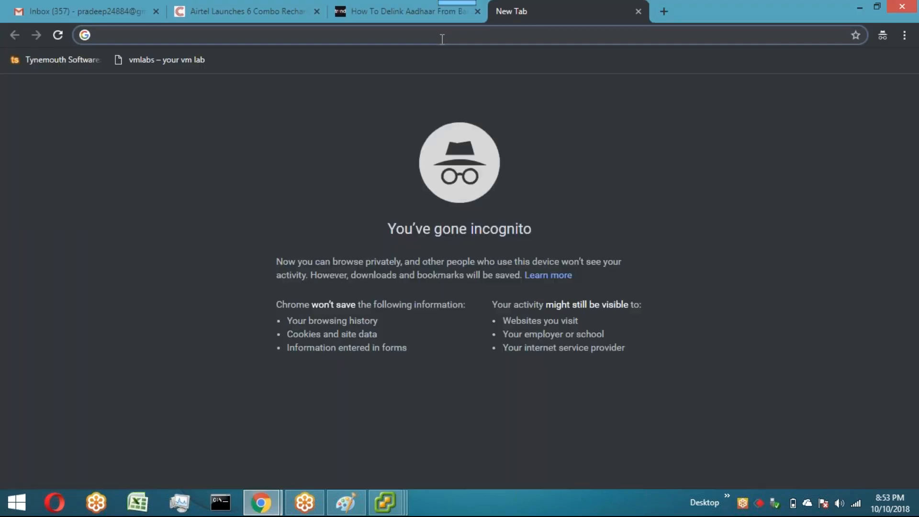
pyautogui.write('https://10.0.55.')
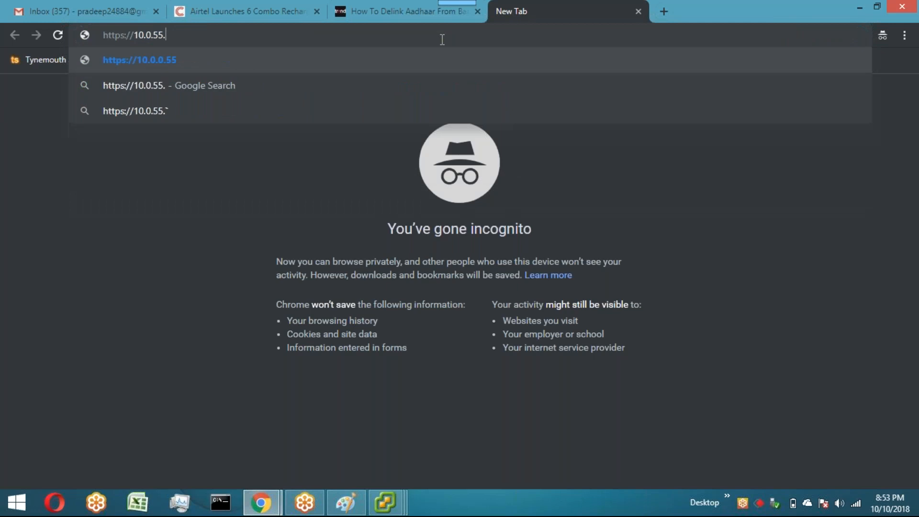
pyautogui.write('1')
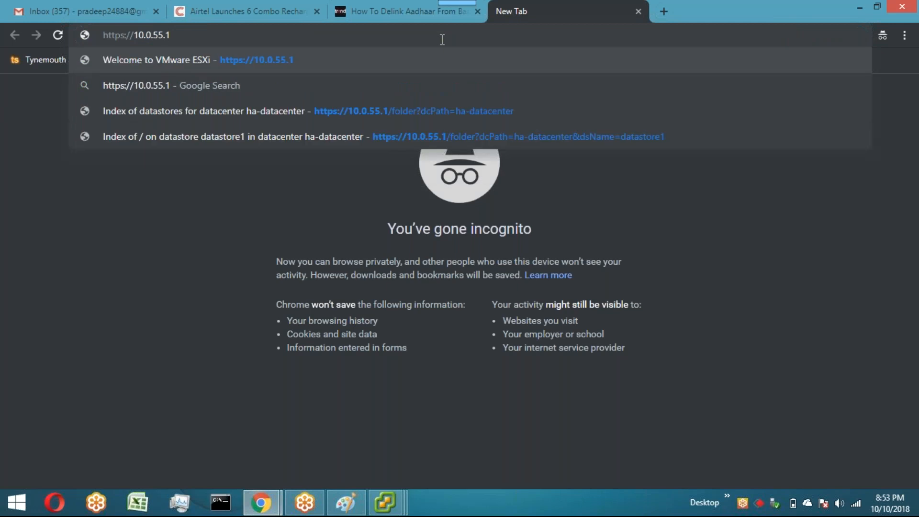
pyautogui.press('Return')
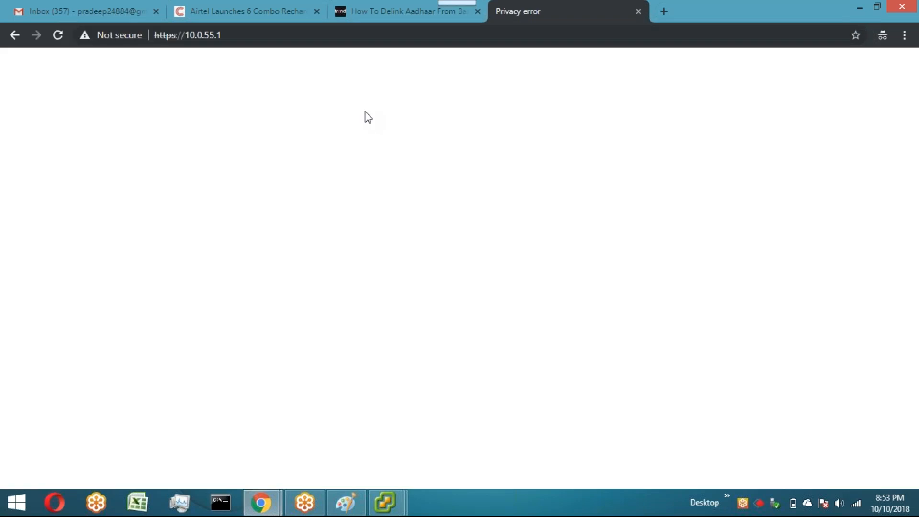
pyautogui.click(291, 311)
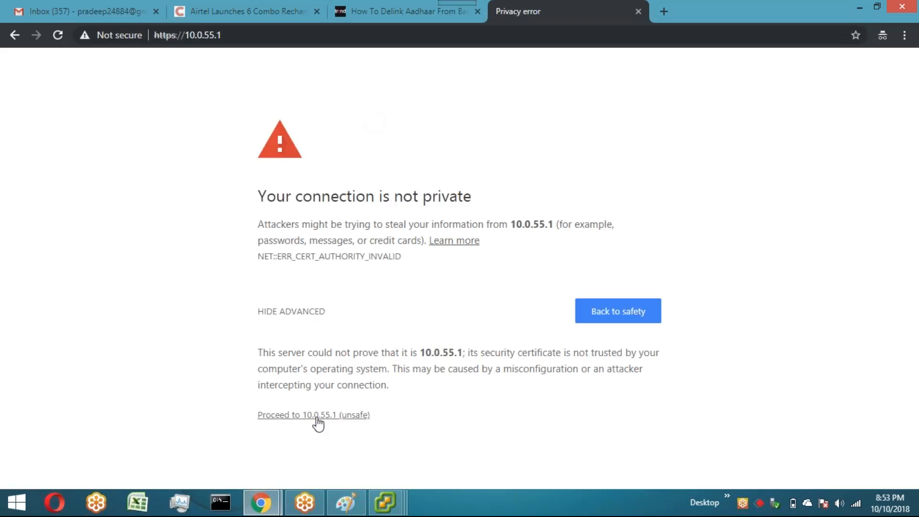
pyautogui.click(318, 422)
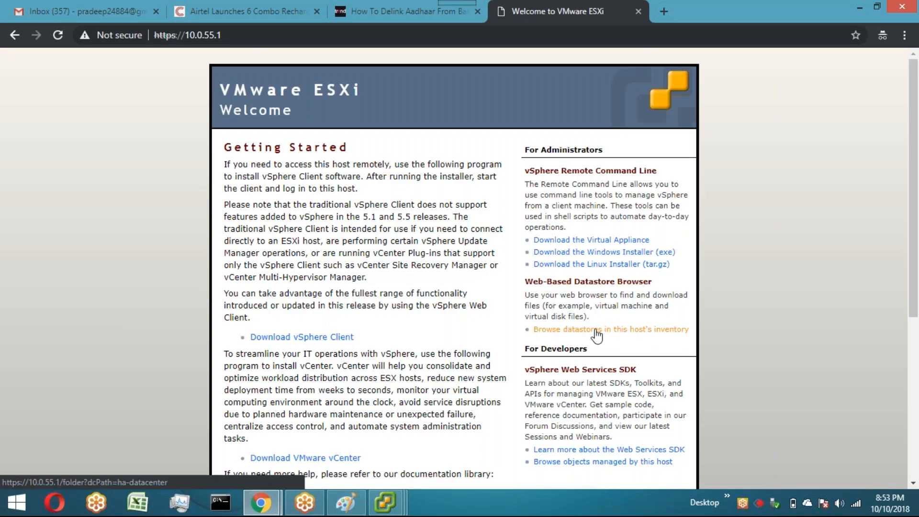
# Step: Open the web-based datastore browser and sign in as root with the account password
pyautogui.click(597, 331)
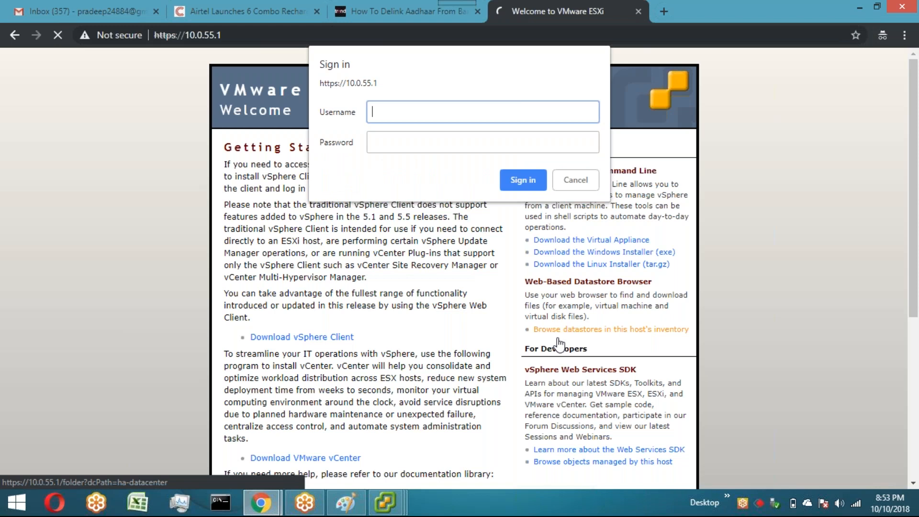
pyautogui.write('root')
pyautogui.click(469, 143)
pyautogui.write('***')
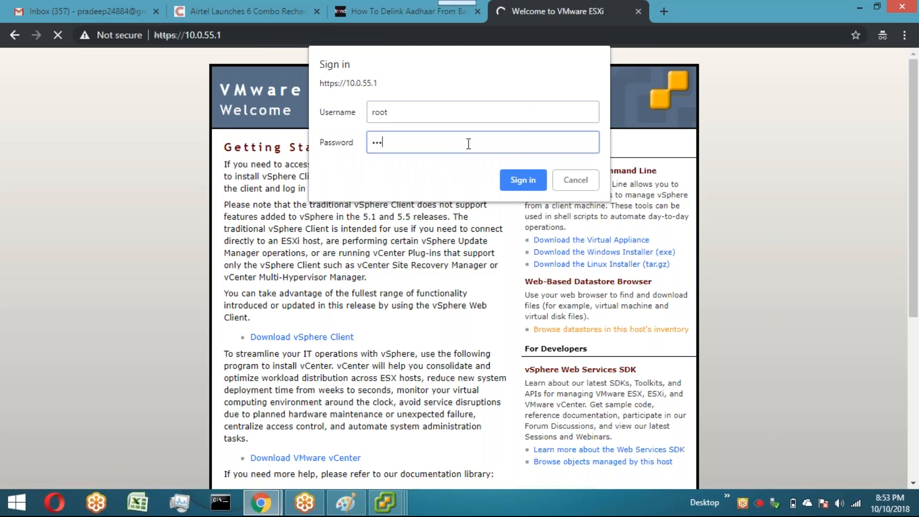
pyautogui.write('*****')
pyautogui.press('Return')
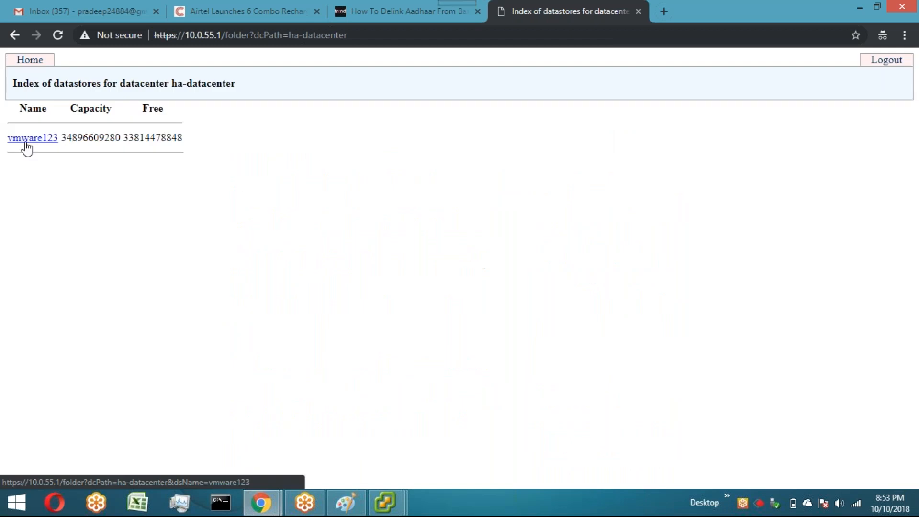
# Step: Open the vmware123 datastore's Test-VM folder listing, then minimize the browser
pyautogui.click(24, 139)
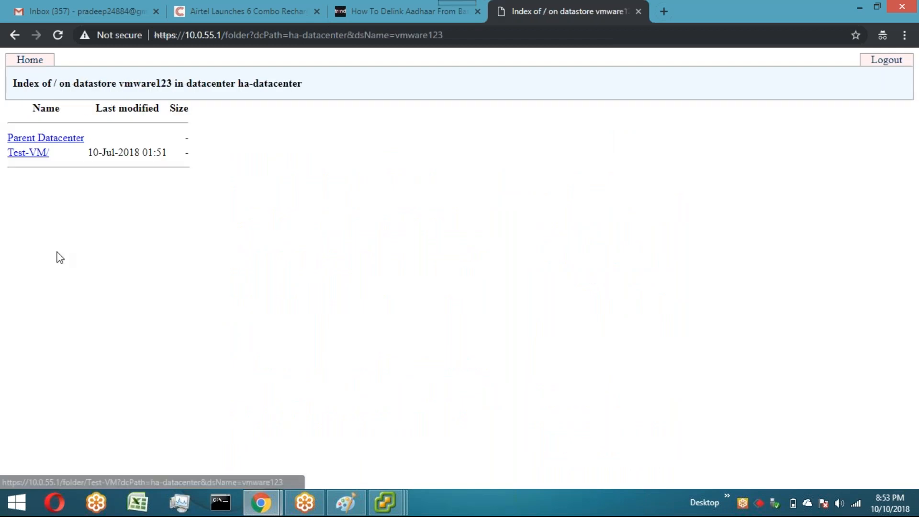
pyautogui.click(19, 163)
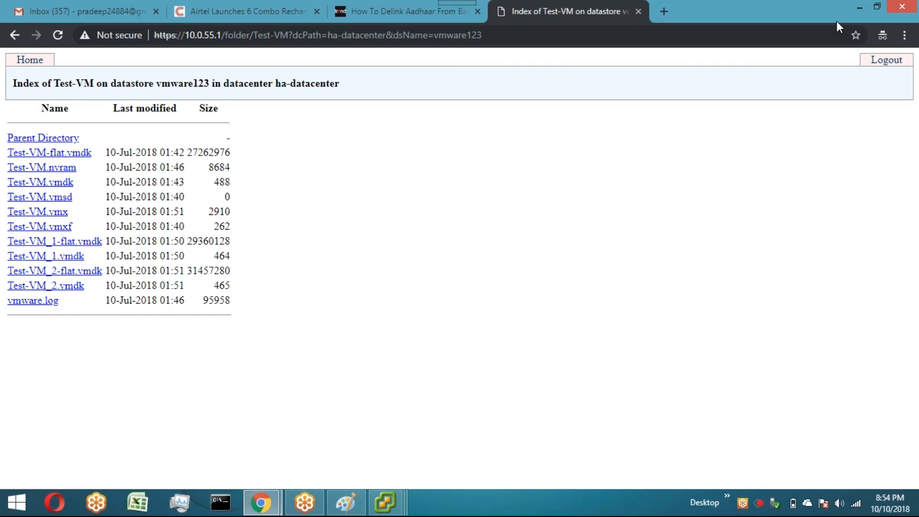
pyautogui.click(860, 7)
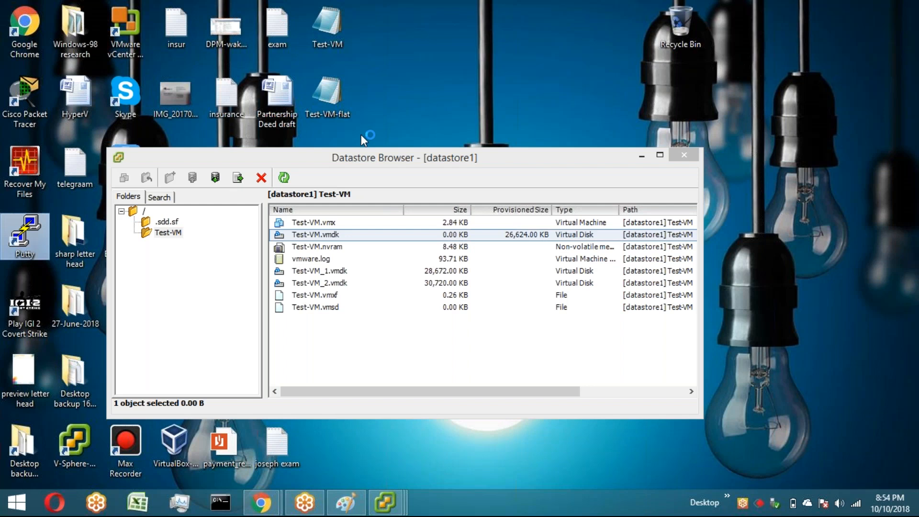
# Step: Open a PuTTY SSH session to host 10.0.55.1
pyautogui.write('10.0.55.1')
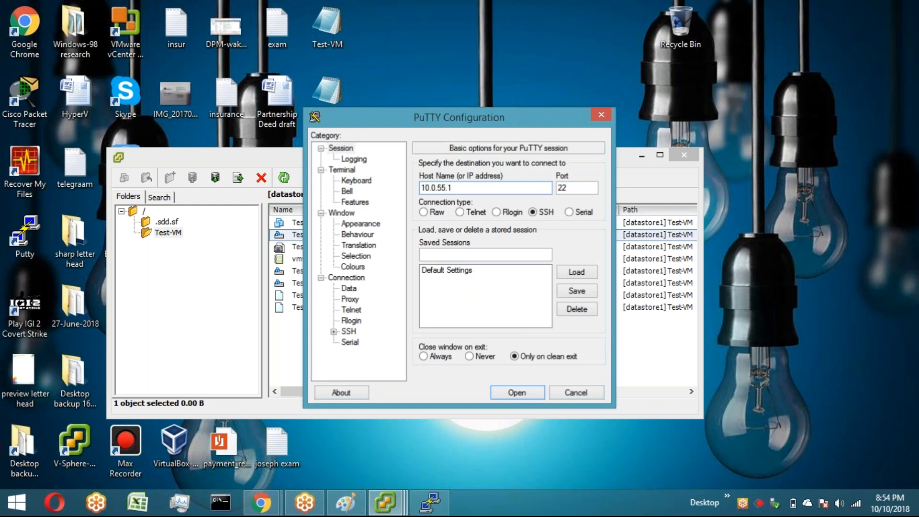
pyautogui.press('Return')
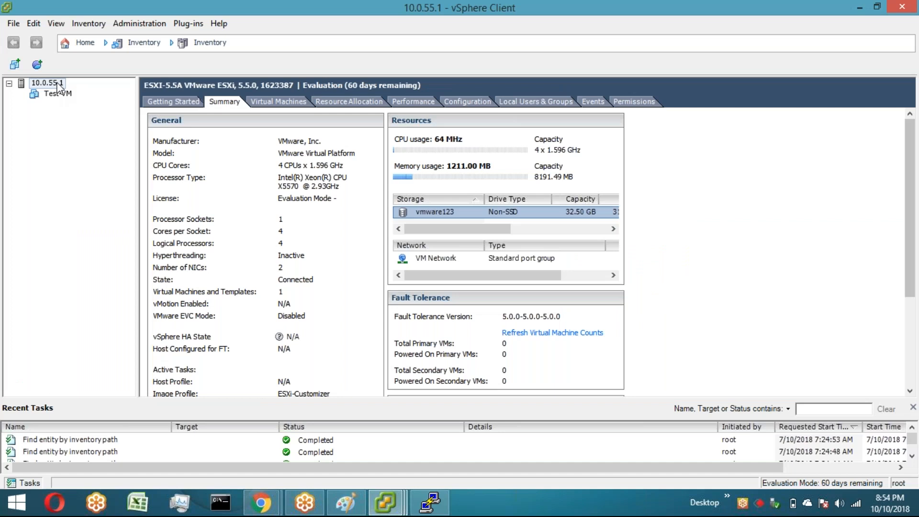
# Step: Open the host's Security Profile service properties and select the SSH service
pyautogui.click(468, 101)
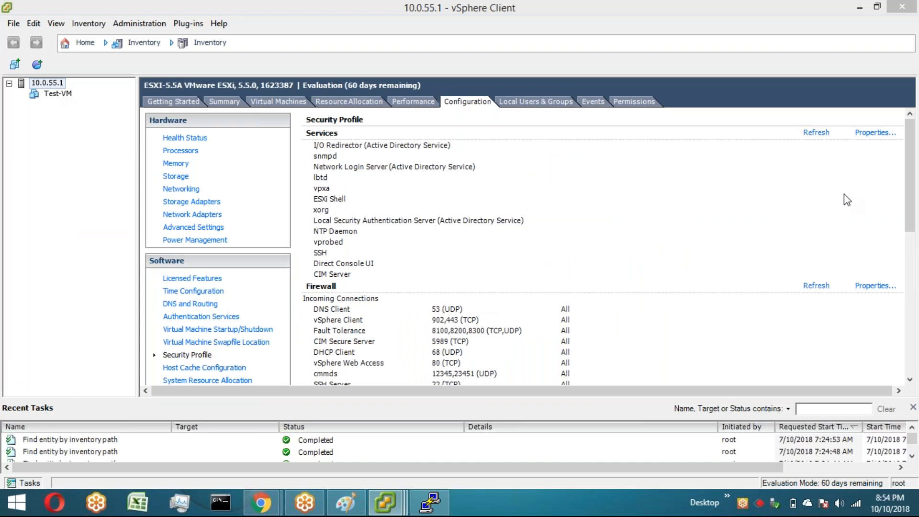
pyautogui.click(876, 132)
pyautogui.click(335, 244)
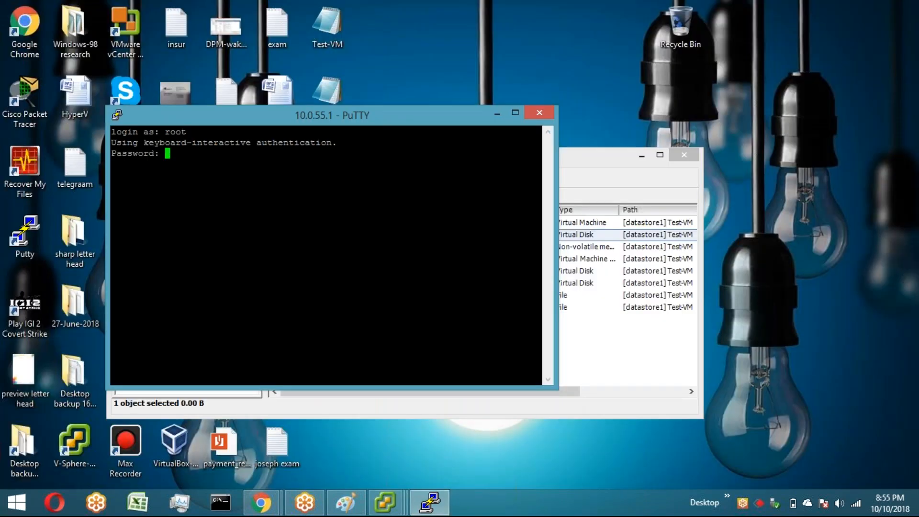
# Step: Submit the root password in PuTTY and list the root directory with ls -l
pyautogui.press('Return')
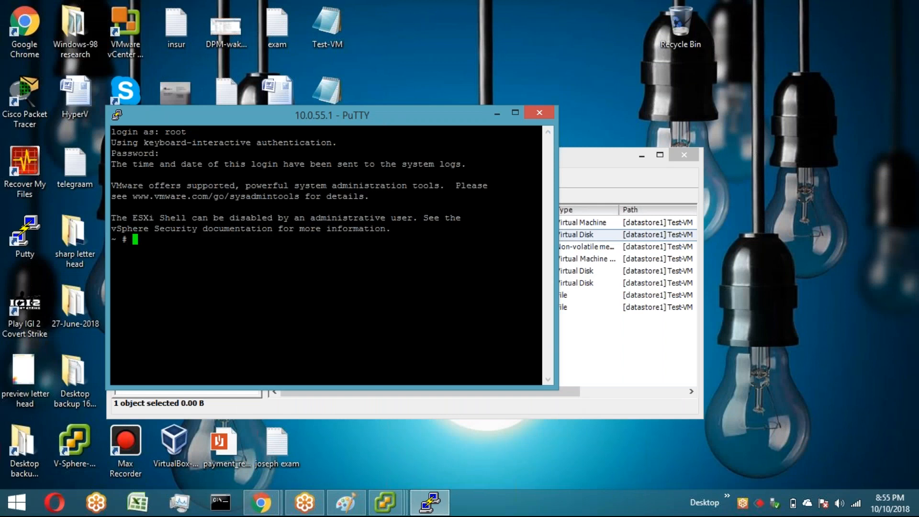
pyautogui.write('ls -l')
pyautogui.press('Return')
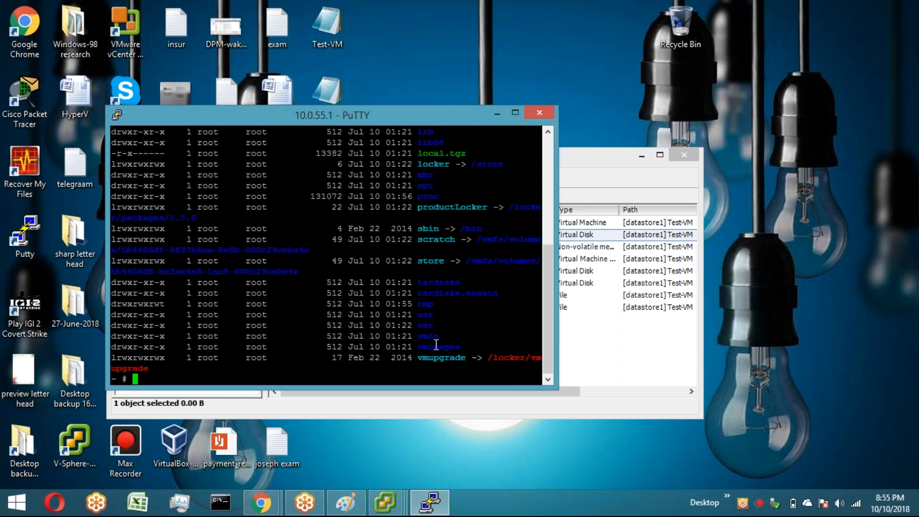
# Step: Change into vmfs and then volumes, listing each directory with ls -l
pyautogui.write('cd vmfs/')
pyautogui.press('Return')
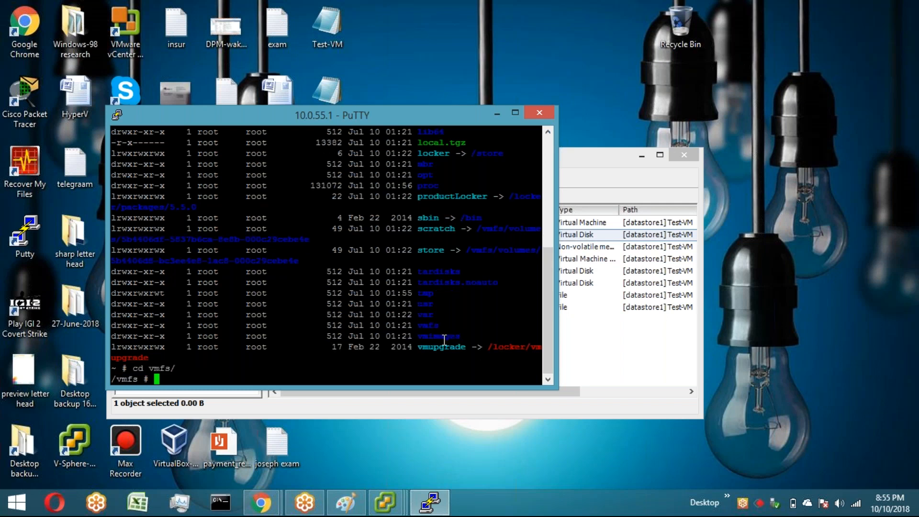
pyautogui.write('ls -l')
pyautogui.press('Return')
pyautogui.write('cd volumes/')
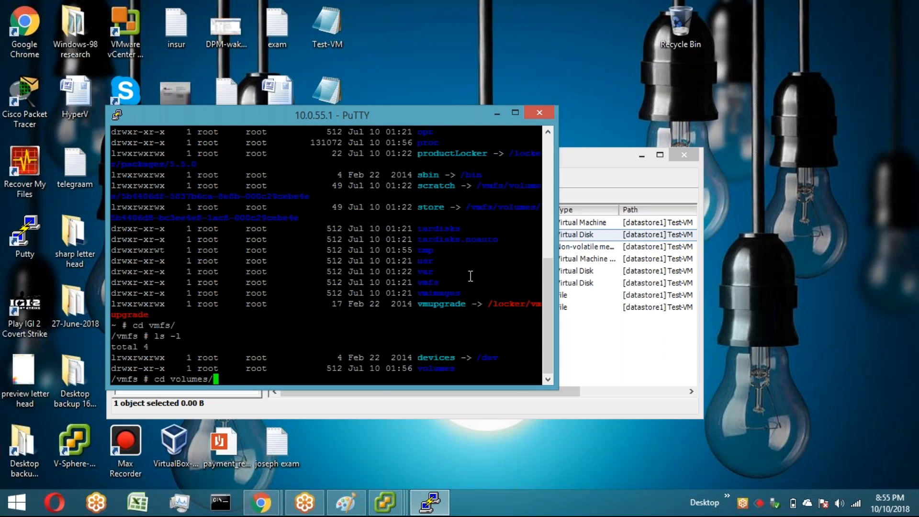
pyautogui.press('Return')
pyautogui.write('ls -l')
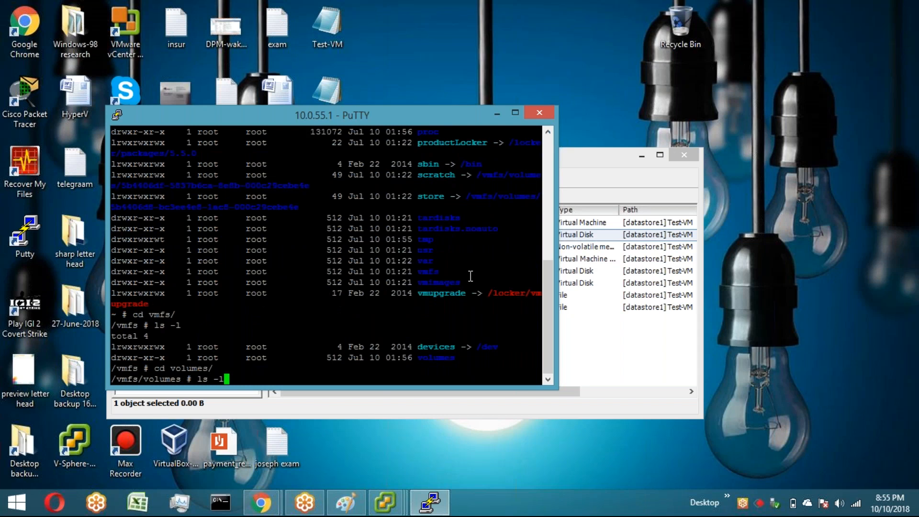
pyautogui.press('Return')
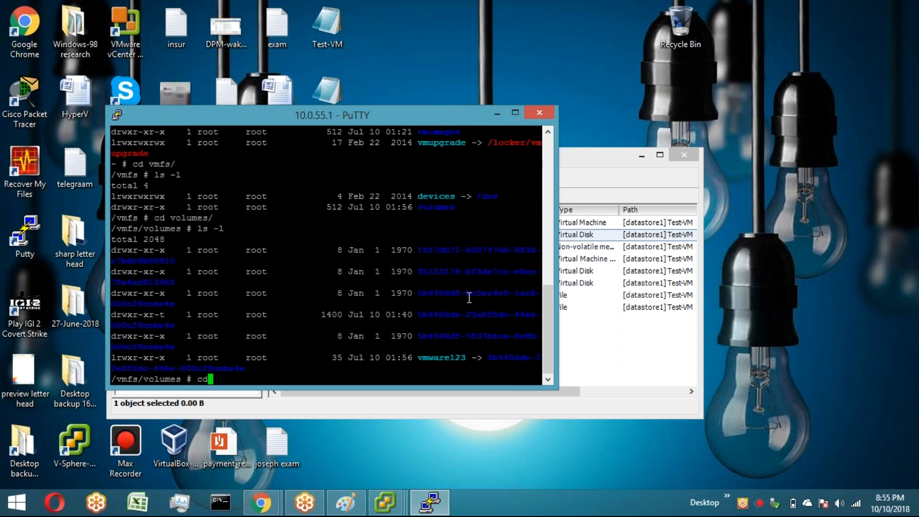
# Step: Change into vmware123 and its Test-VM folder, list the files with ls -l, and highlight the Test-VM.vmdk line
pyautogui.write('cd ')
pyautogui.write('m')
pyautogui.write('m')
pyautogui.press('Tab')
pyautogui.press('Return')
pyautogui.write('ls -1')
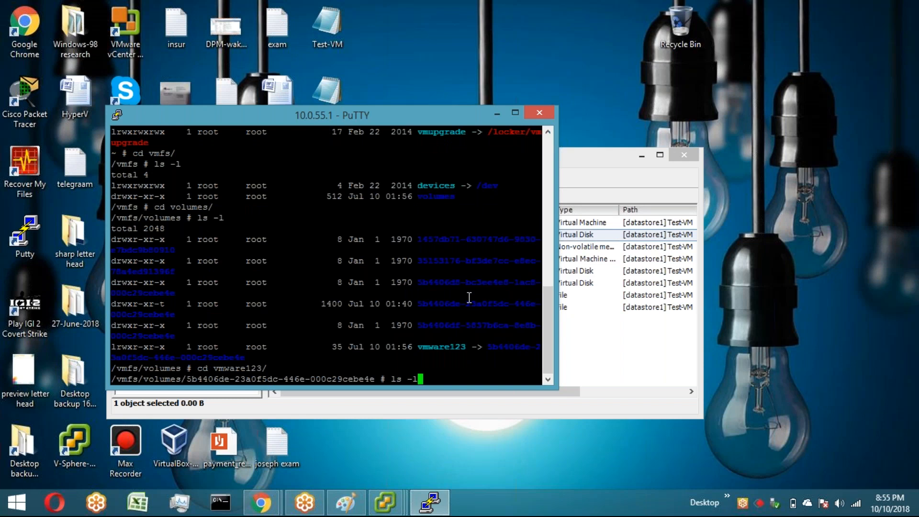
pyautogui.press('Return')
pyautogui.write('cd Te')
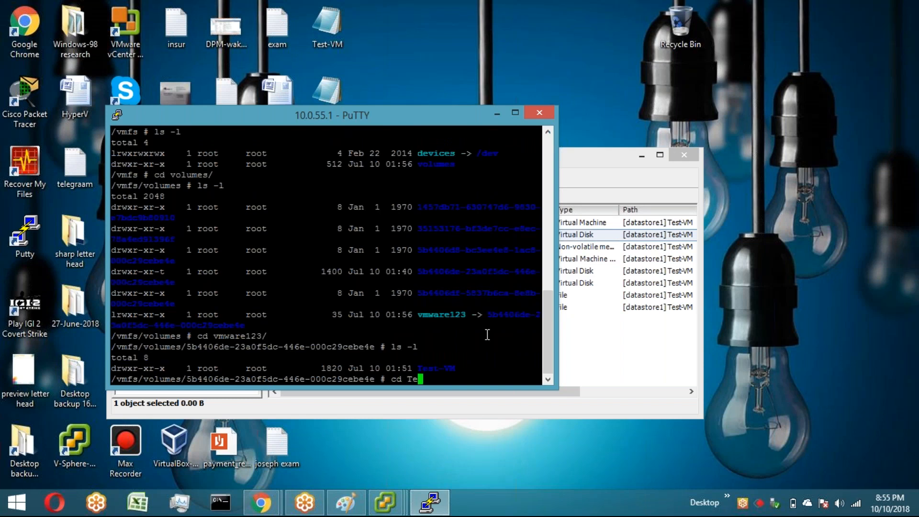
pyautogui.press('Tab')
pyautogui.press('Return')
pyautogui.write('ls -l')
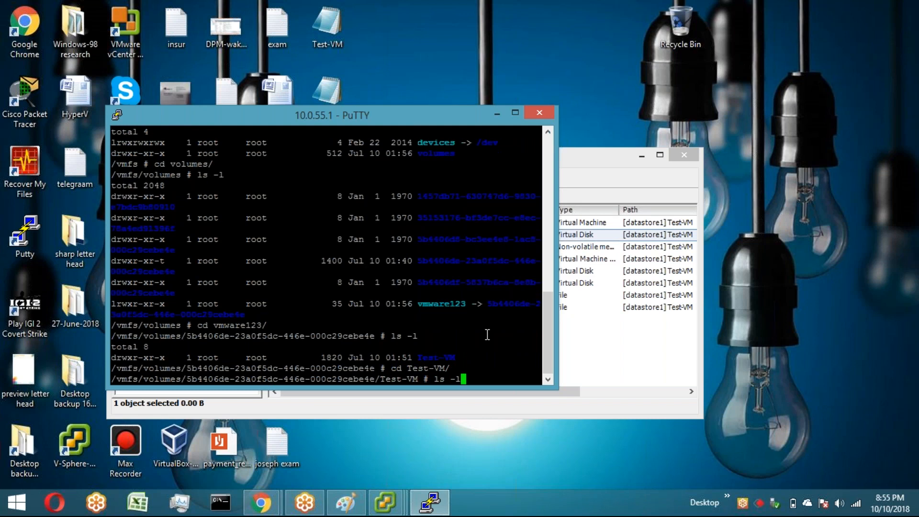
pyautogui.press('Return')
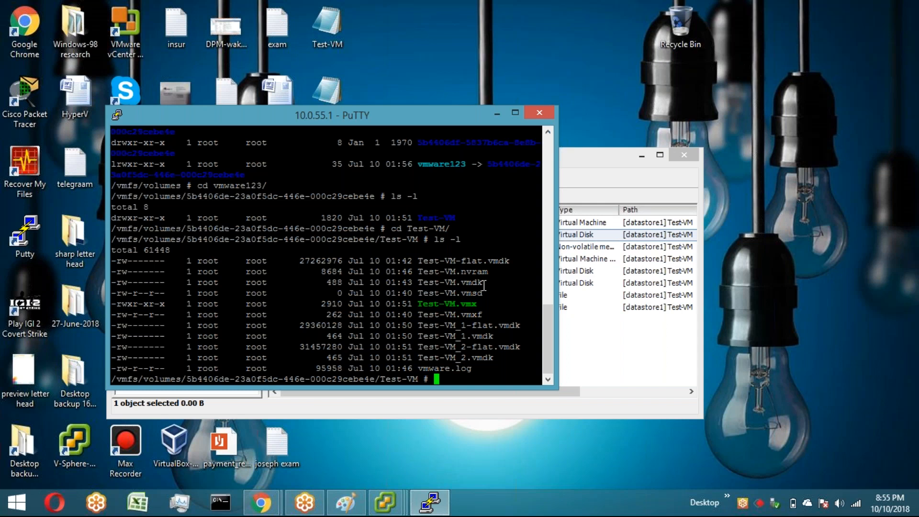
pyautogui.moveTo(482, 285); pyautogui.dragTo(341, 292)
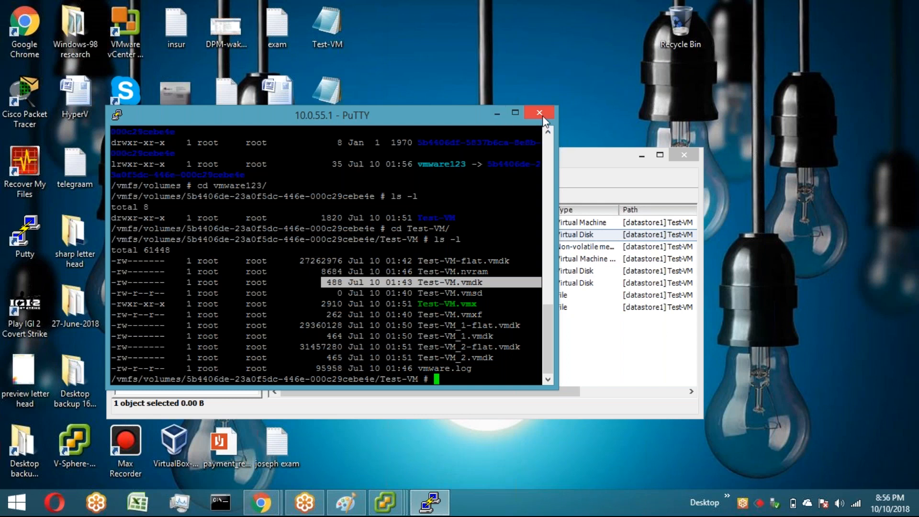
# Step: Exit the SSH session in PuTTY
pyautogui.click(508, 371)
pyautogui.write('exit')
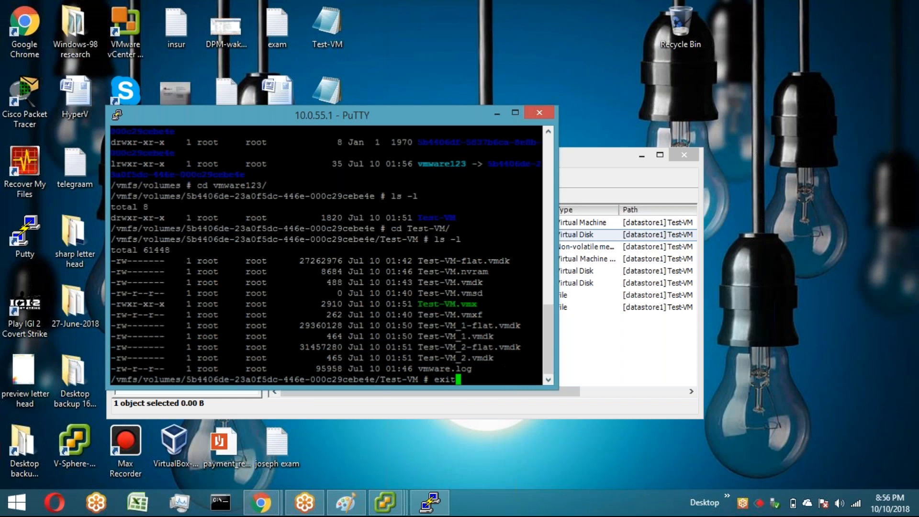
pyautogui.press('Return')
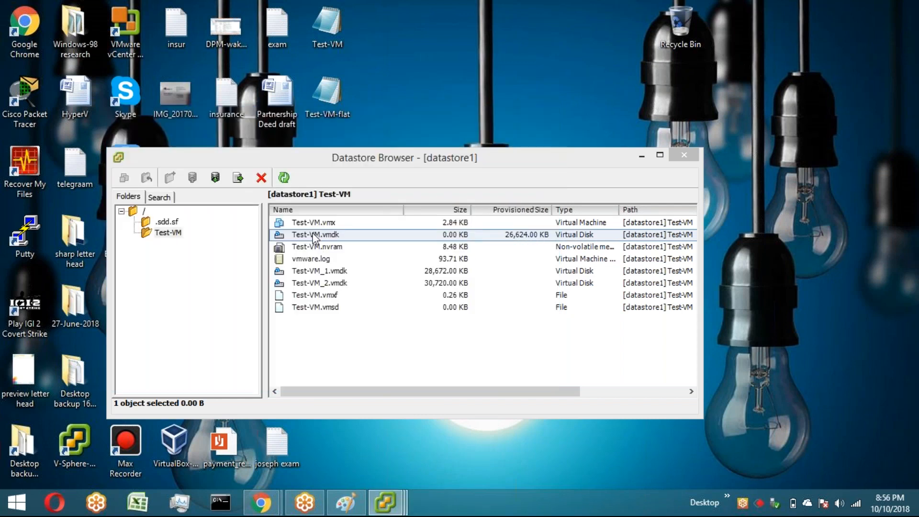
# Step: Open the properties of the downloaded Test-VM-flat file on the desktop and close them
pyautogui.rightClick(335, 92)
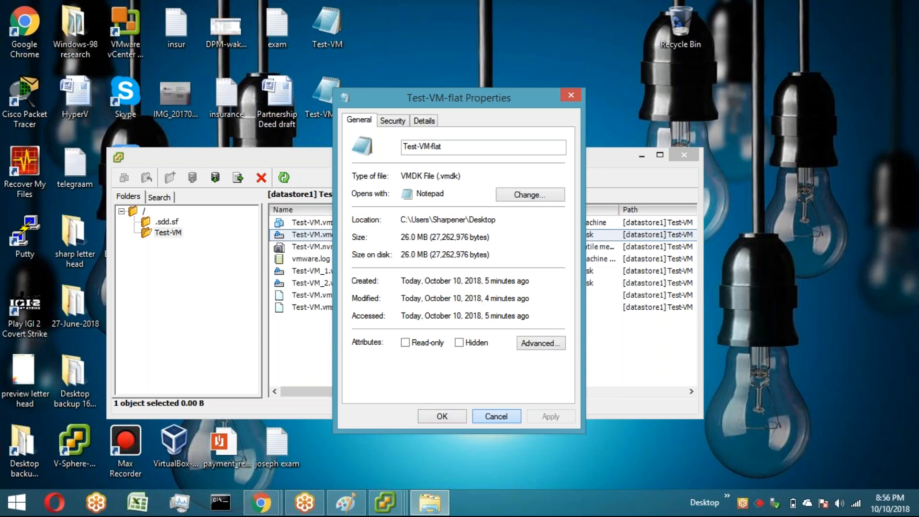
pyautogui.click(496, 416)
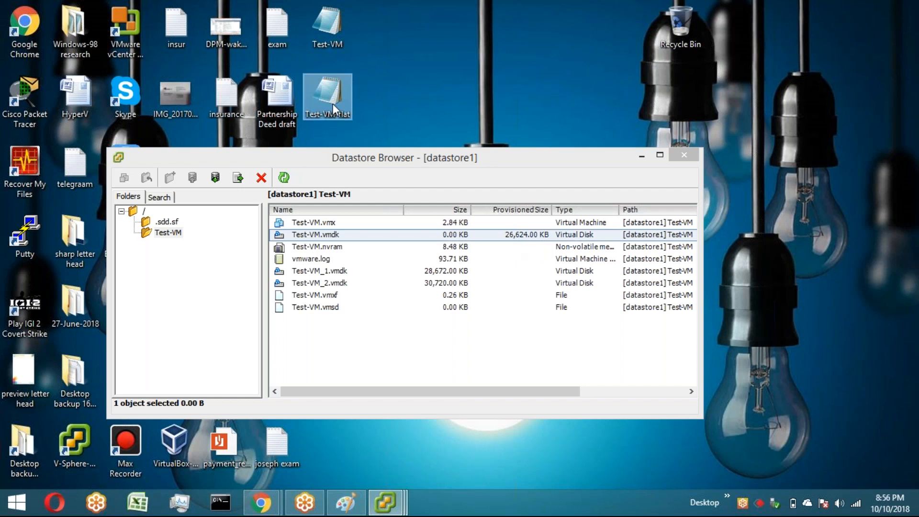
pyautogui.rightClick(328, 33)
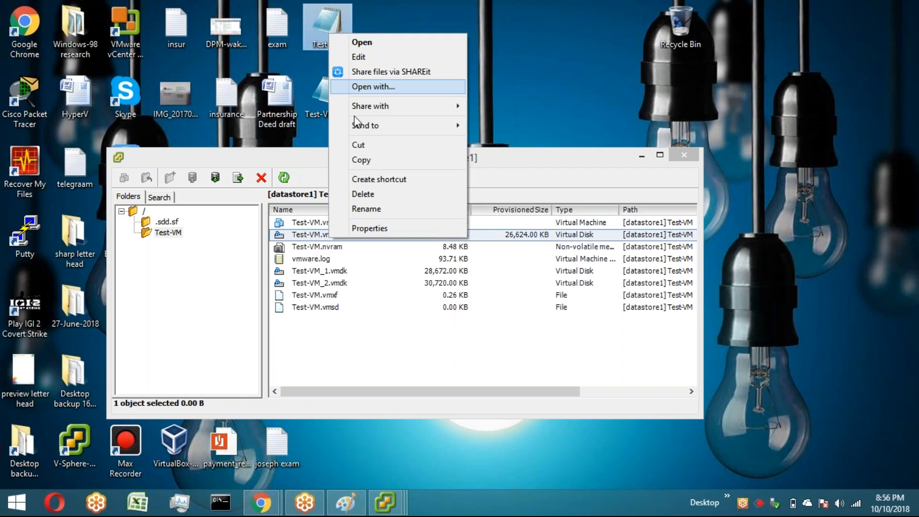
pyautogui.click(370, 229)
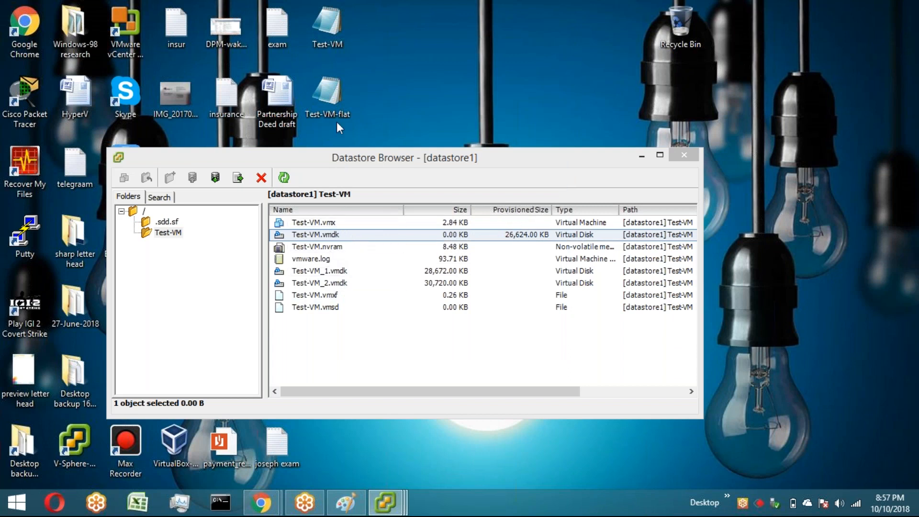
# Step: Try to create a folder named something at the root of datastore1
pyautogui.click(348, 234)
pyautogui.doubleClick(348, 233)
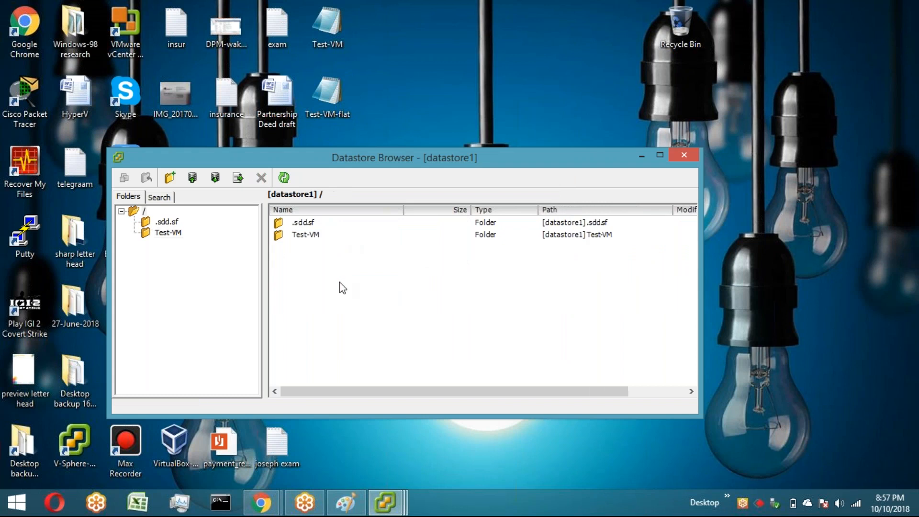
pyautogui.rightClick(340, 283)
pyautogui.click(386, 427)
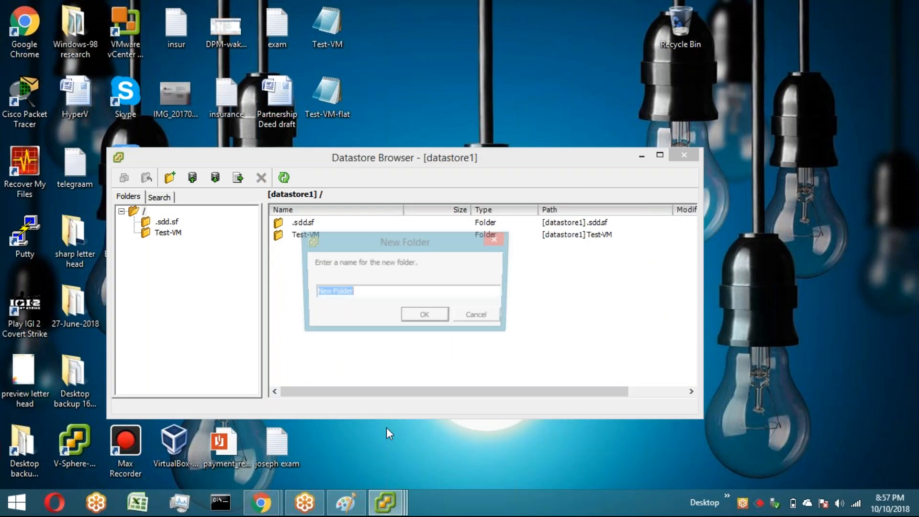
pyautogui.write('something')
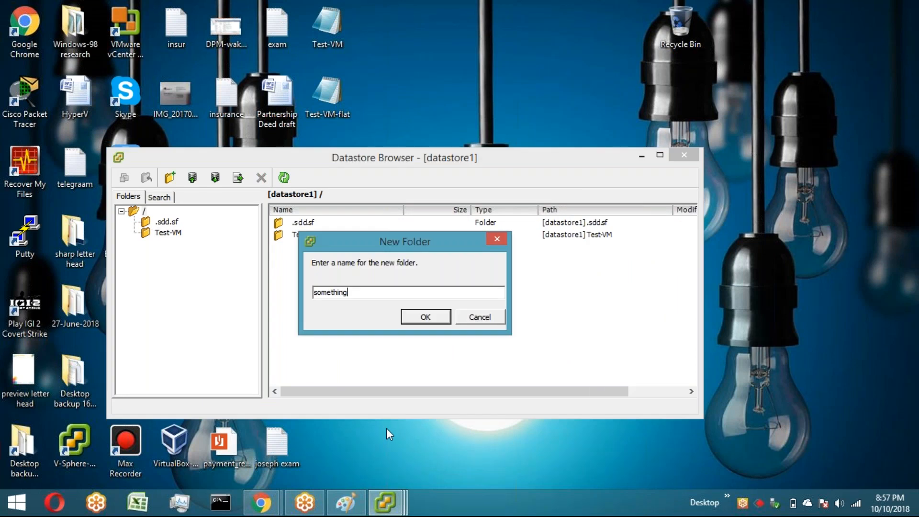
pyautogui.press('Return')
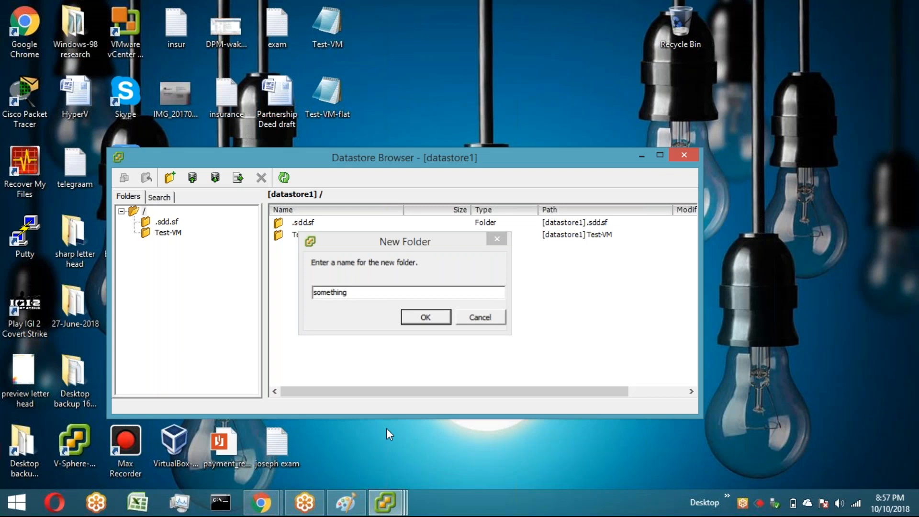
pyautogui.click(542, 250)
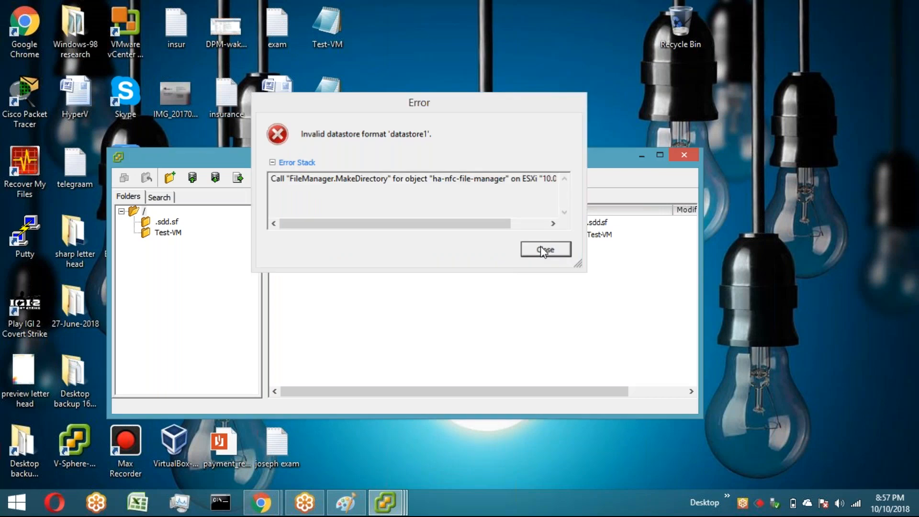
# Step: Try again to create a new folder at the datastore1 root
pyautogui.rightClick(356, 320)
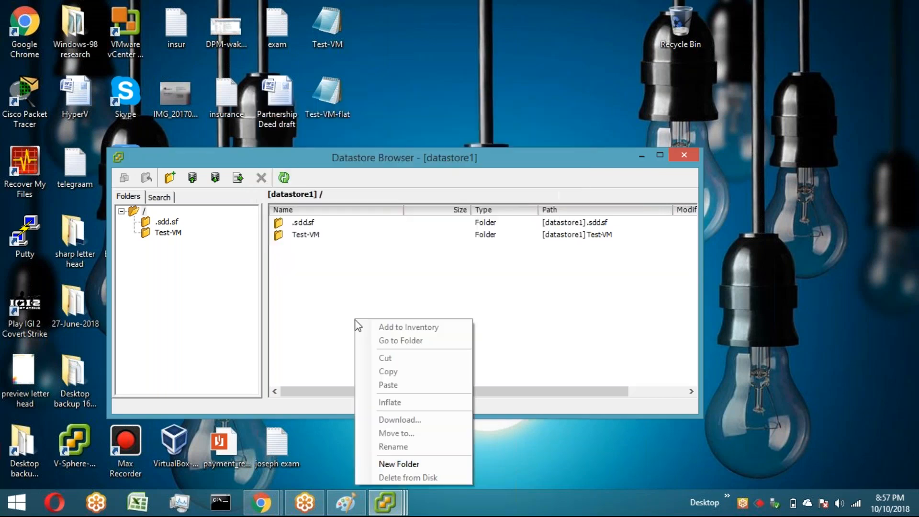
pyautogui.click(396, 464)
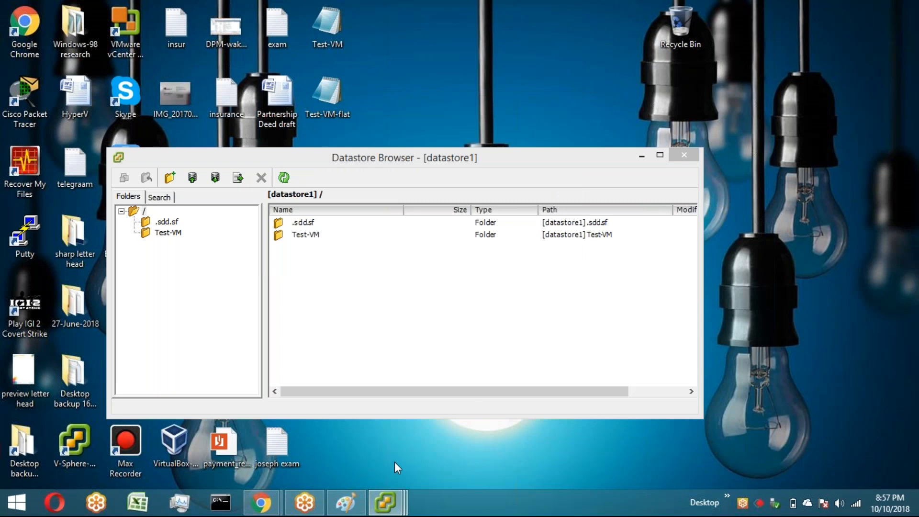
pyautogui.click(424, 318)
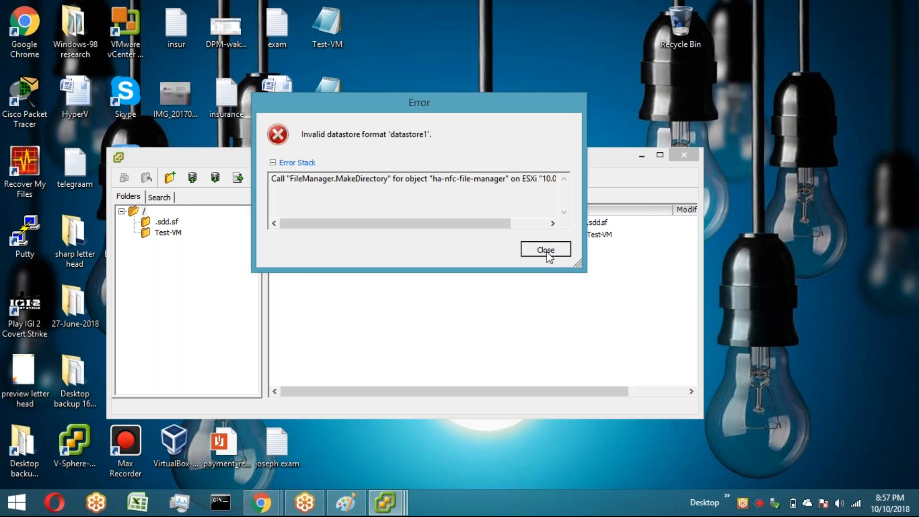
pyautogui.click(545, 254)
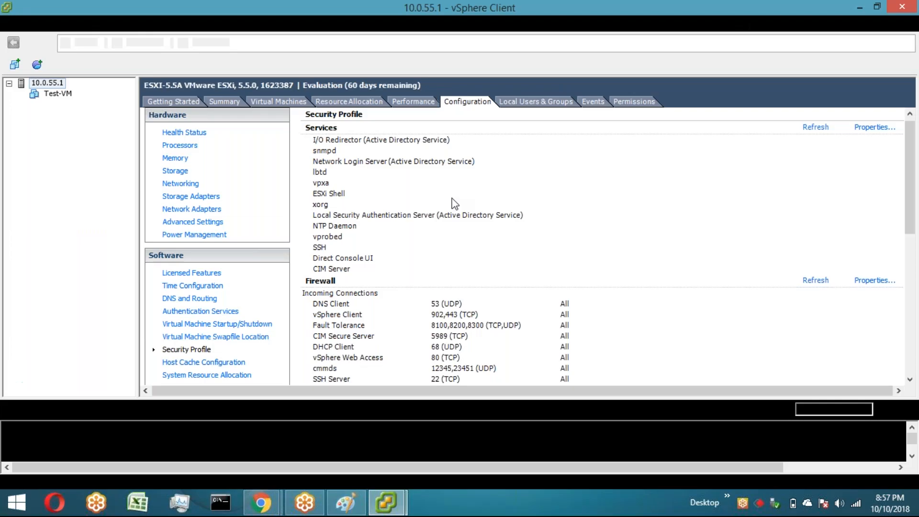
# Step: Browse the vmware123 datastore from the host Summary and create a folder named New Folder at its root
pyautogui.click(224, 101)
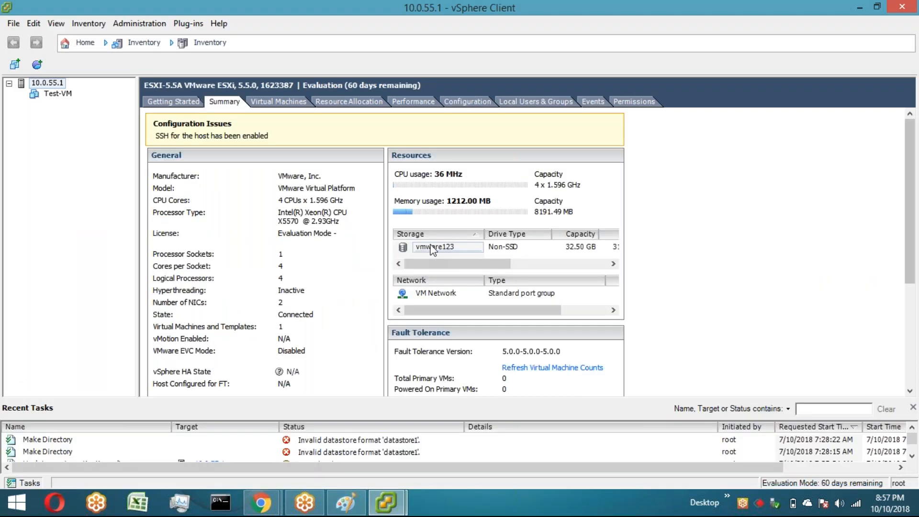
pyautogui.rightClick(438, 253)
pyautogui.click(442, 253)
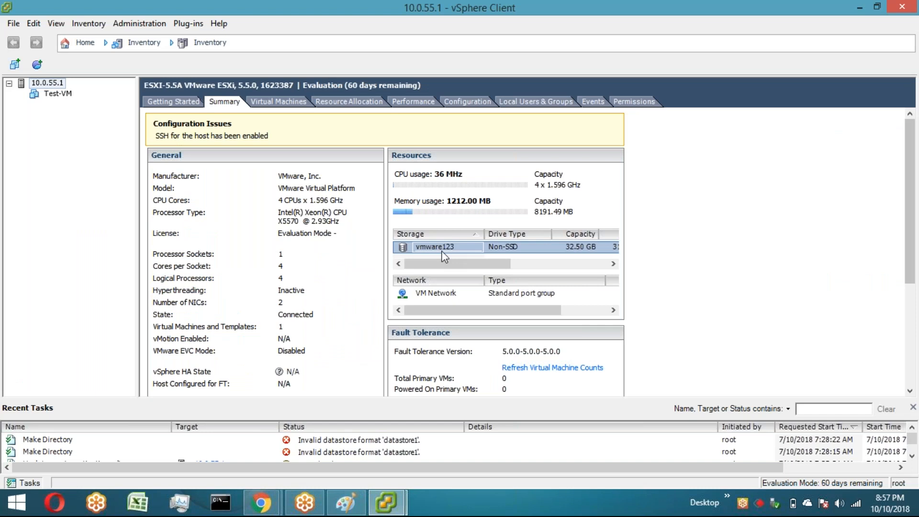
pyautogui.rightClick(376, 237)
pyautogui.click(422, 376)
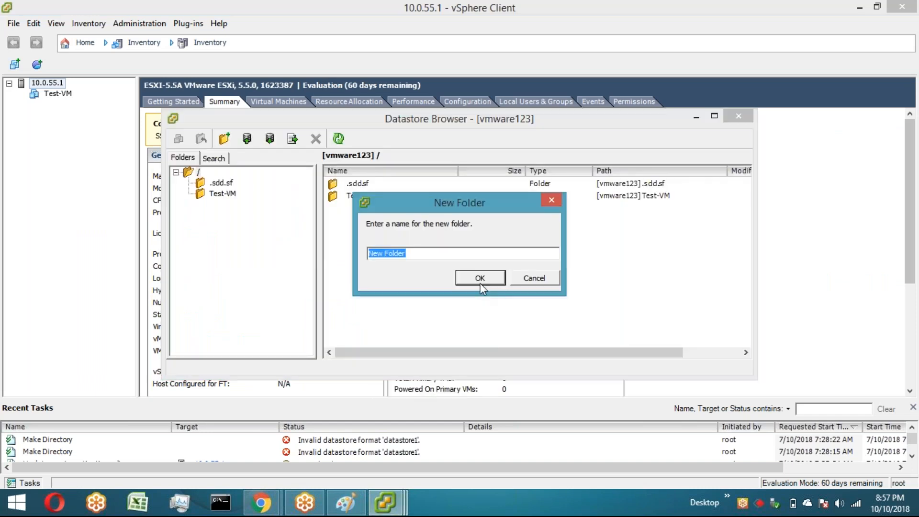
pyautogui.click(481, 279)
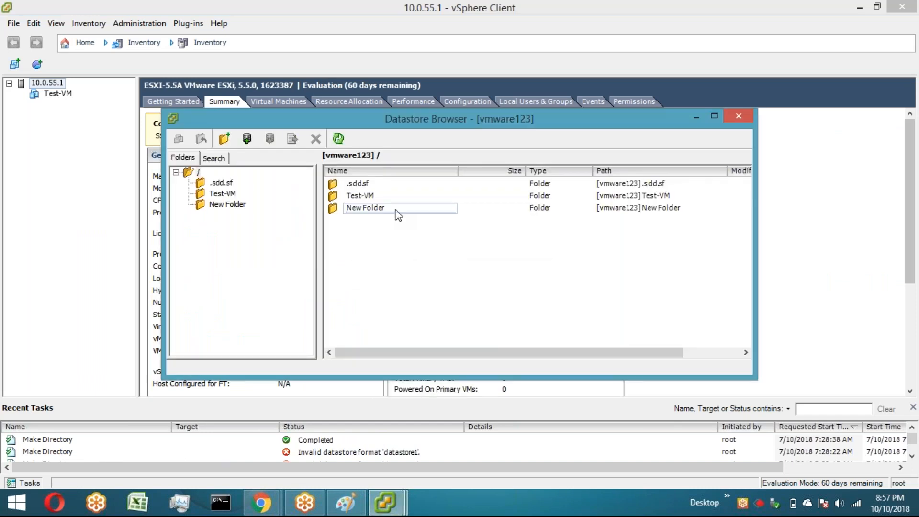
# Step: Move Test-VM.vmdk from the Test-VM folder into New Folder
pyautogui.click(860, 10)
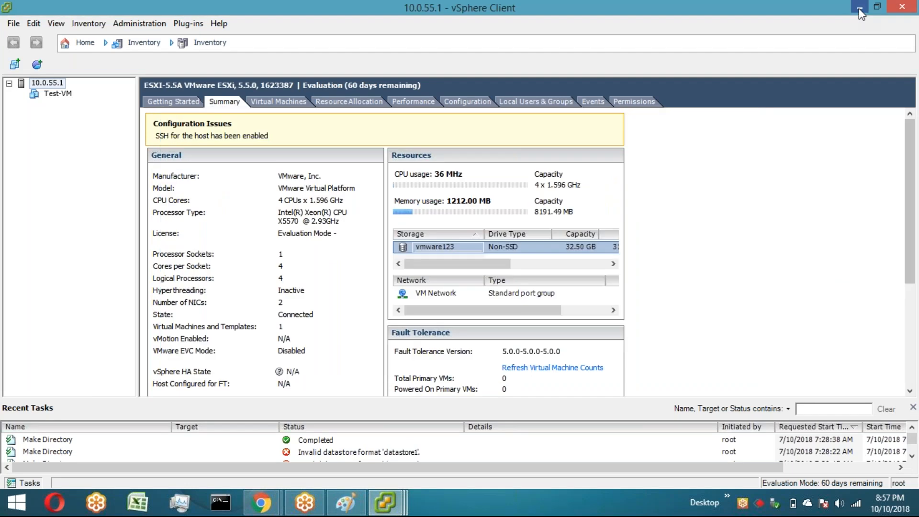
pyautogui.click(859, 8)
pyautogui.doubleClick(371, 196)
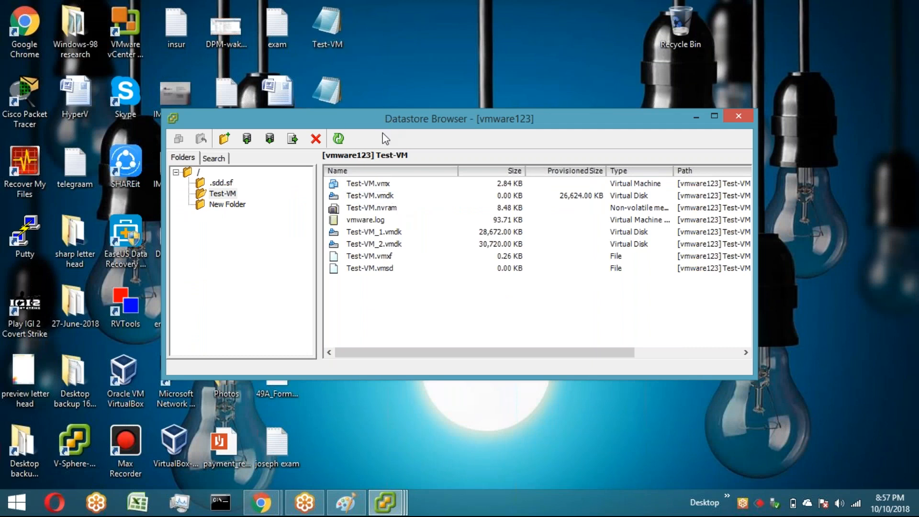
pyautogui.moveTo(384, 122); pyautogui.dragTo(370, 154)
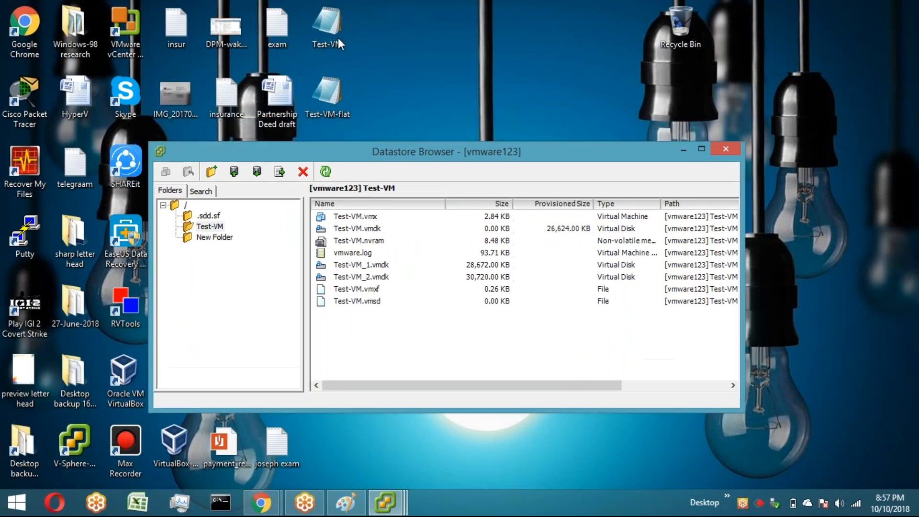
pyautogui.rightClick(367, 235)
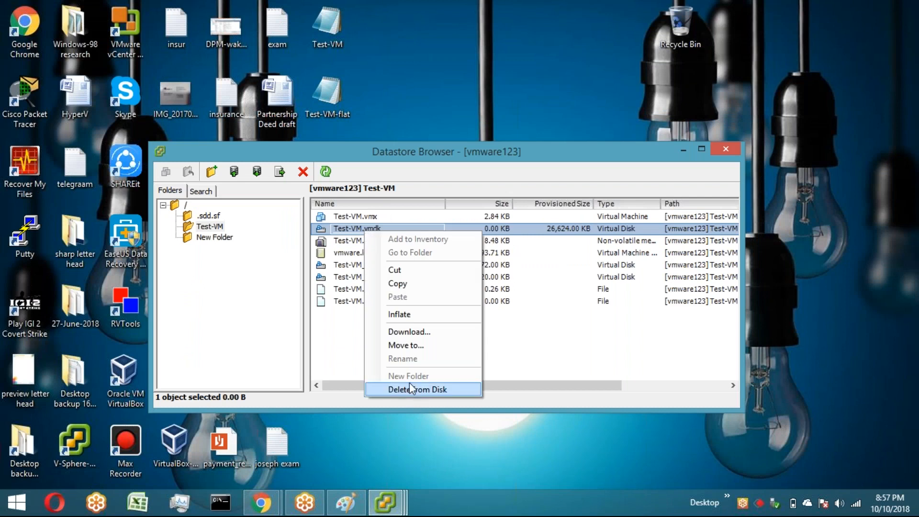
pyautogui.click(429, 345)
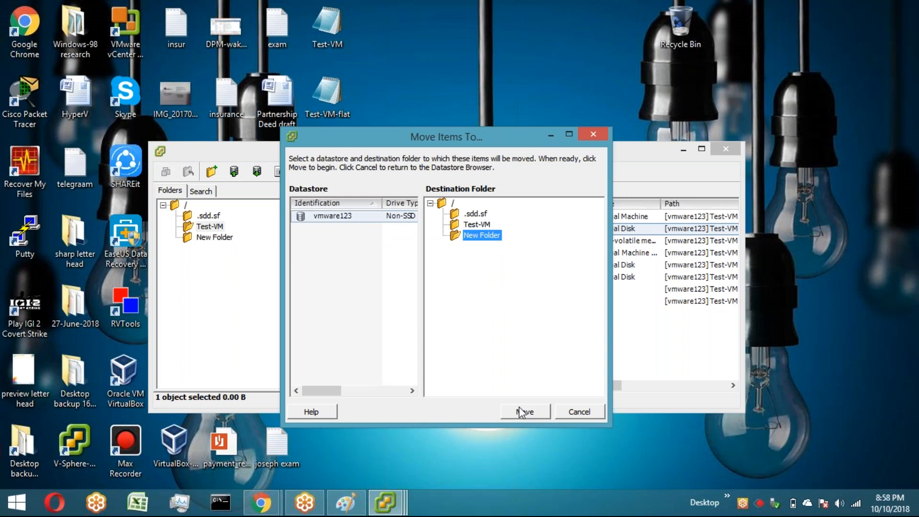
pyautogui.click(524, 412)
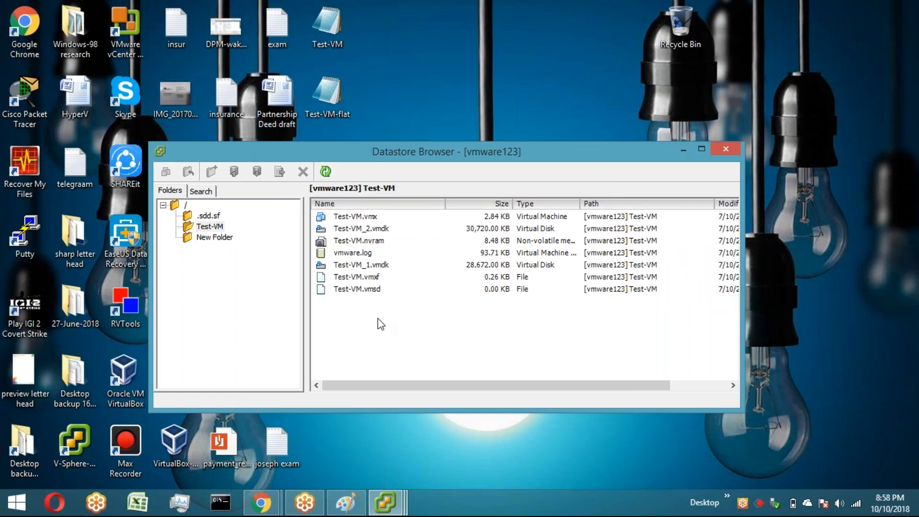
# Step: Try to power on the Test-VM virtual machine
pyautogui.click(383, 510)
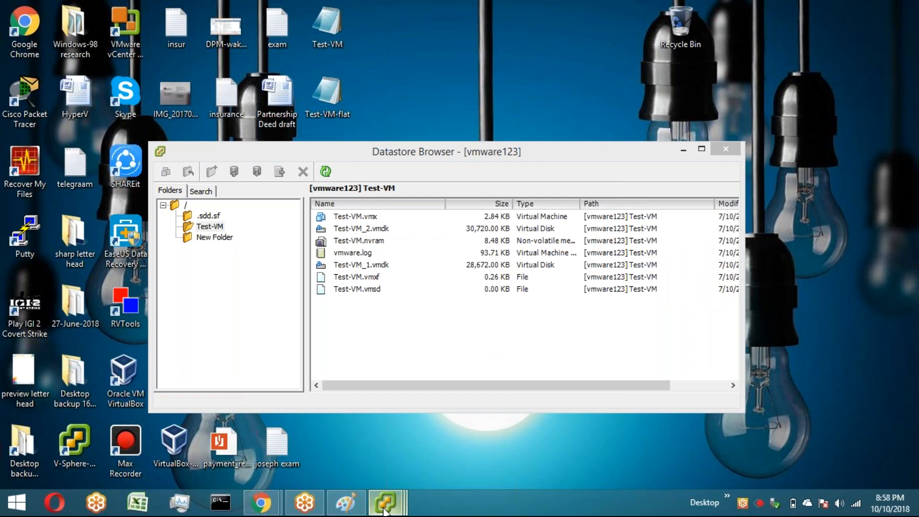
pyautogui.moveTo(377, 415)
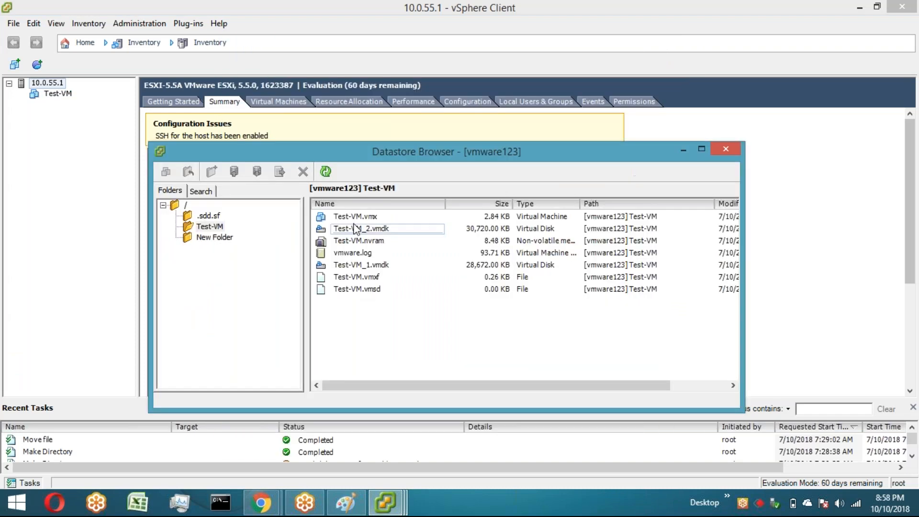
pyautogui.click(340, 265)
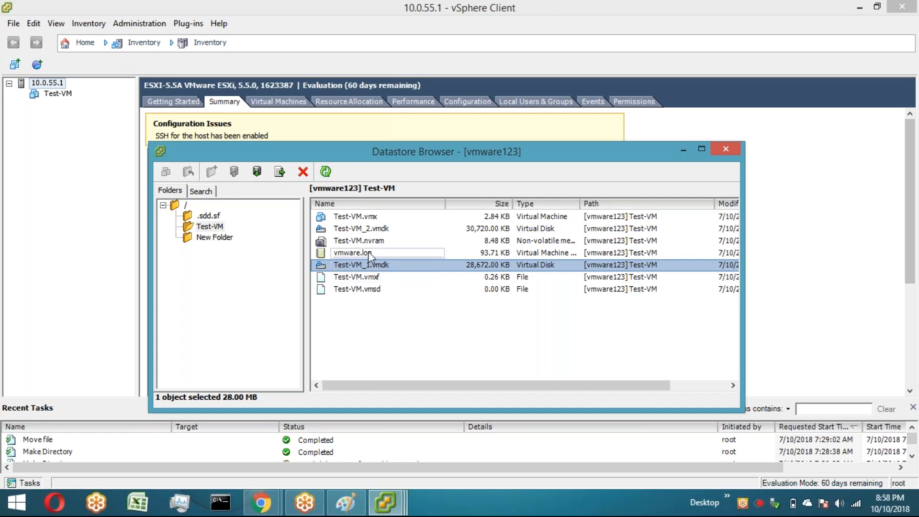
pyautogui.click(369, 254)
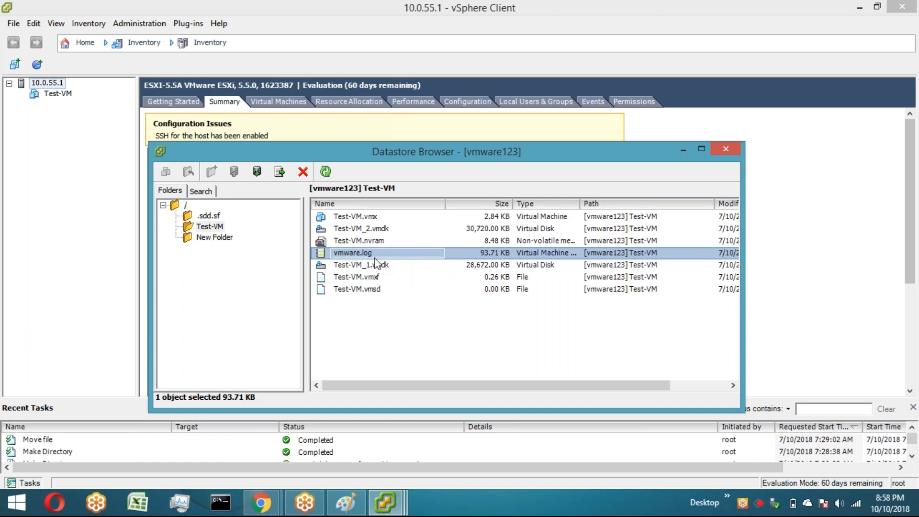
pyautogui.click(52, 97)
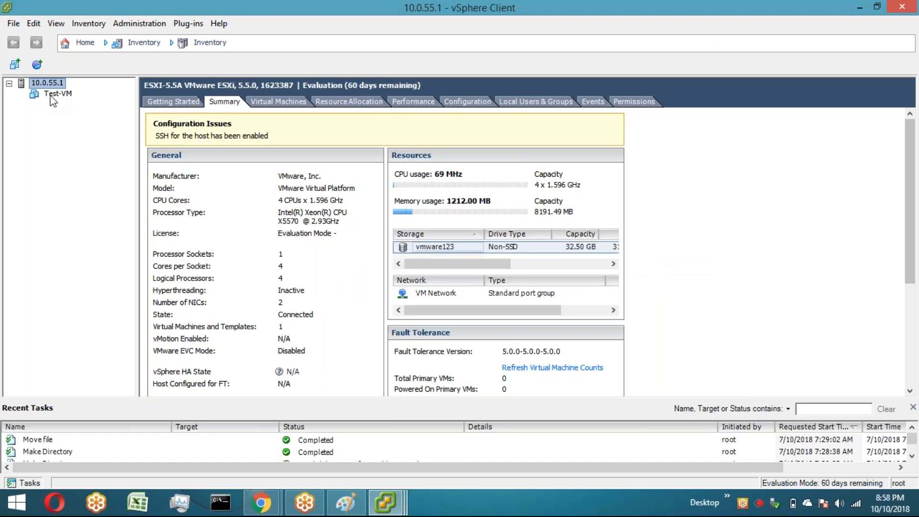
pyautogui.rightClick(52, 97)
pyautogui.moveTo(144, 104)
pyautogui.click(267, 105)
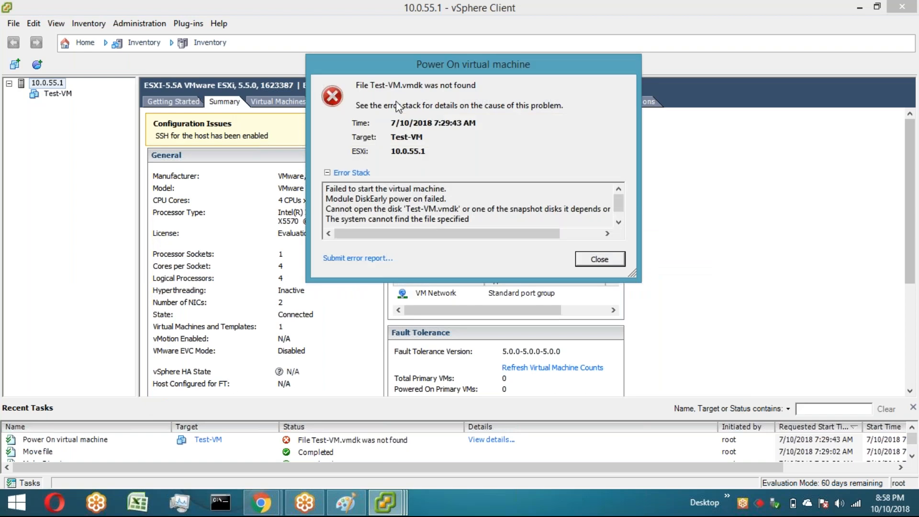
pyautogui.click(598, 261)
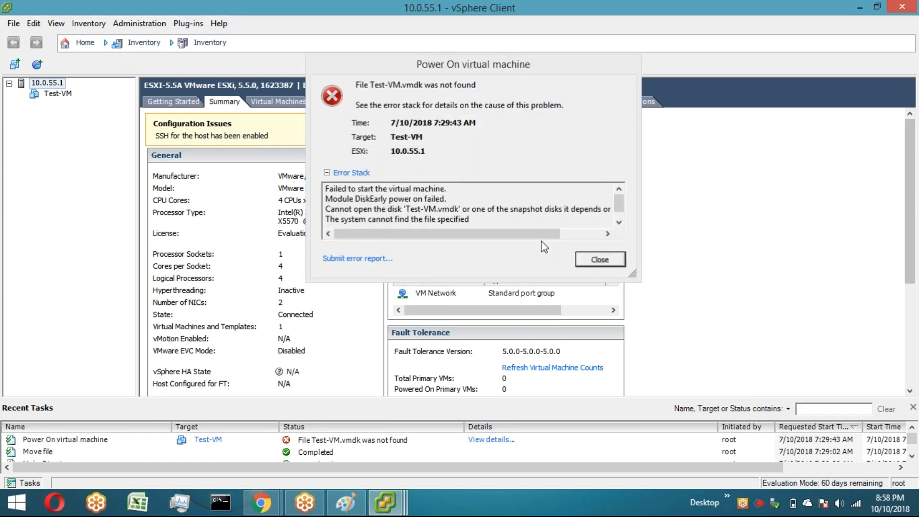
# Step: Select the vmware.log and vmware-1.log files in the Test-VM folder
pyautogui.click(377, 487)
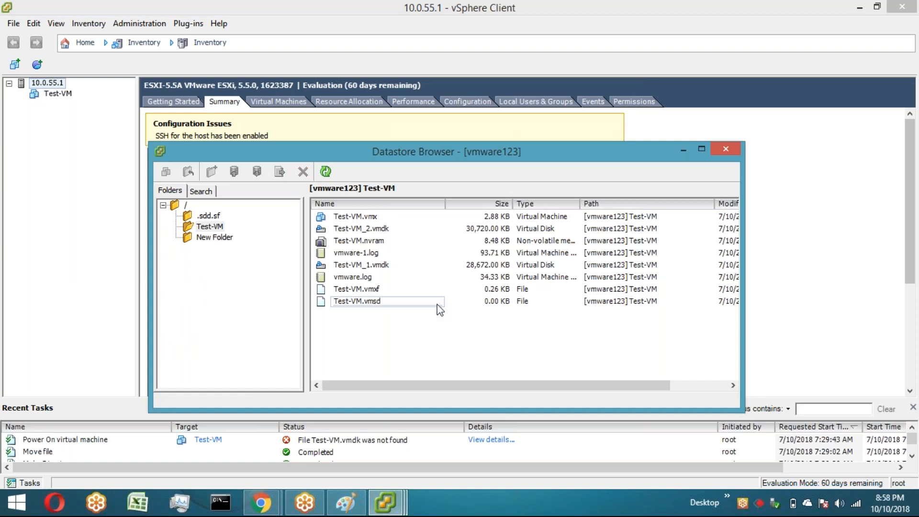
pyautogui.click(369, 278)
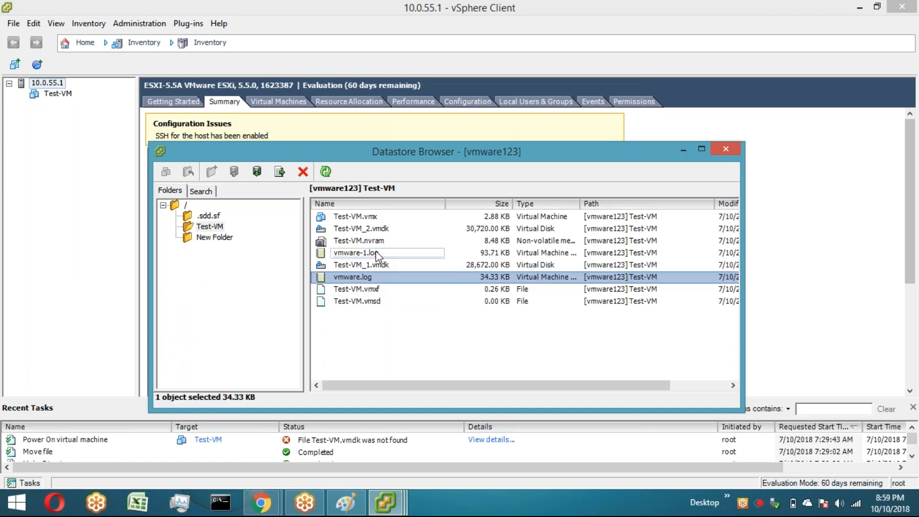
pyautogui.click(376, 254)
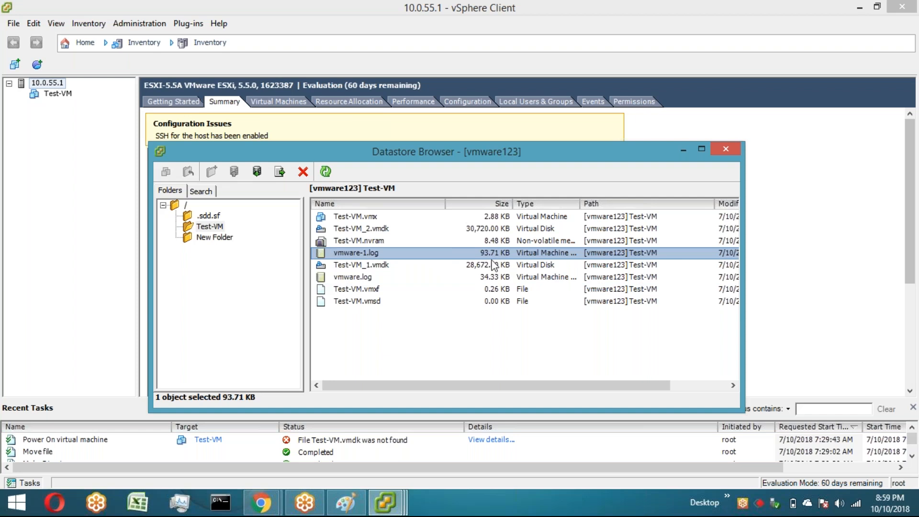
# Step: Upload the Test-VM file from the Desktop into the Test-VM datastore folder
pyautogui.click(409, 322)
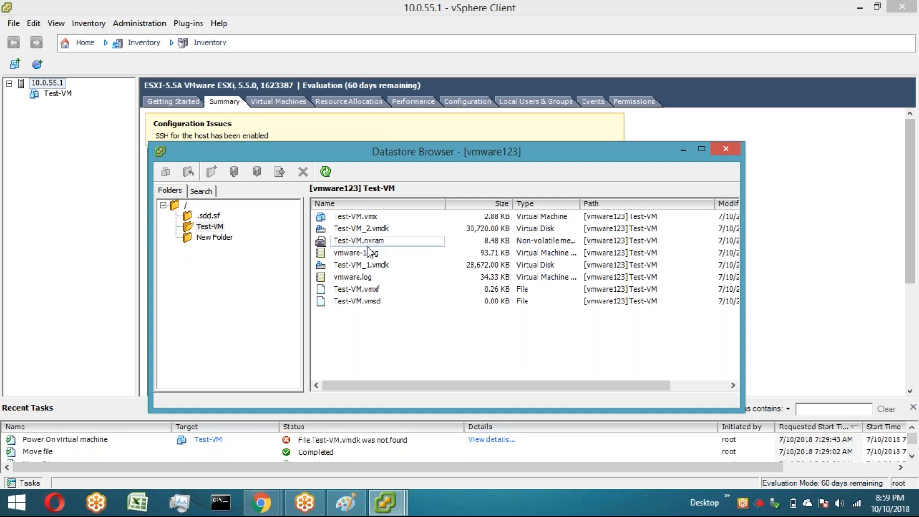
pyautogui.click(209, 226)
pyautogui.click(234, 171)
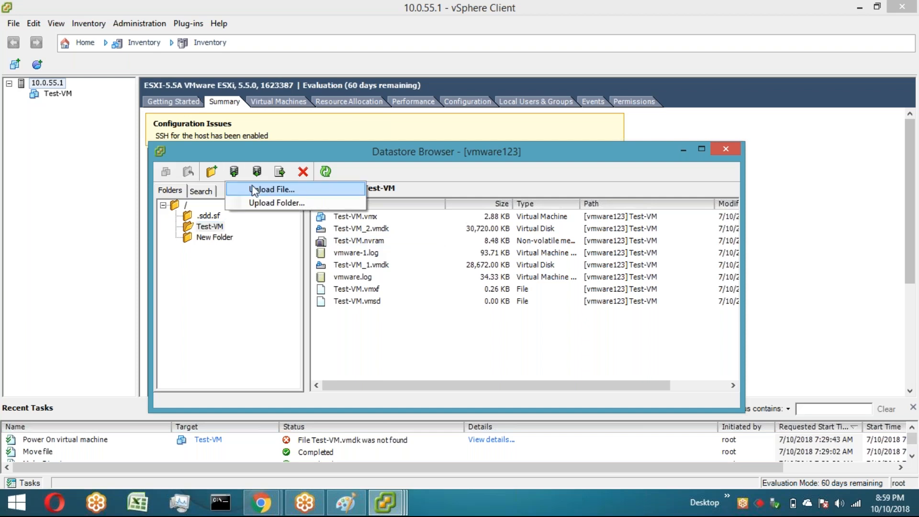
pyautogui.click(259, 190)
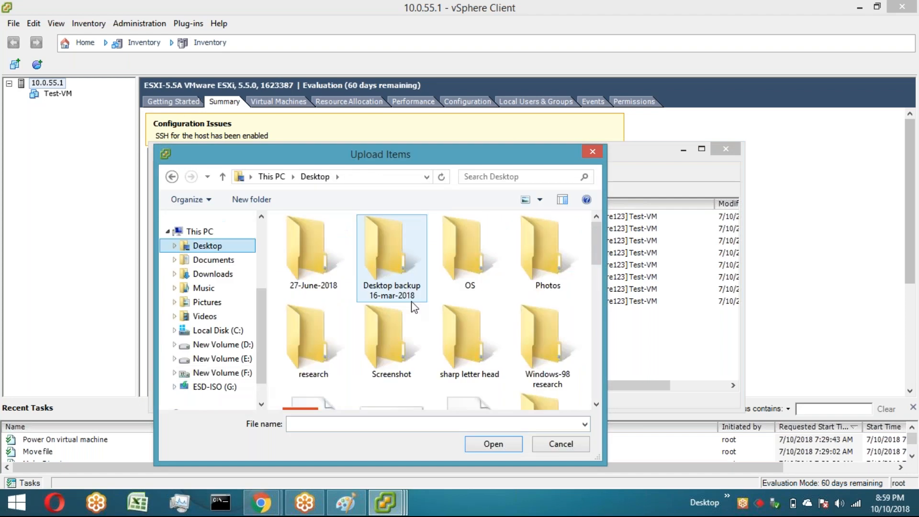
pyautogui.scroll(-5, 414, 308)
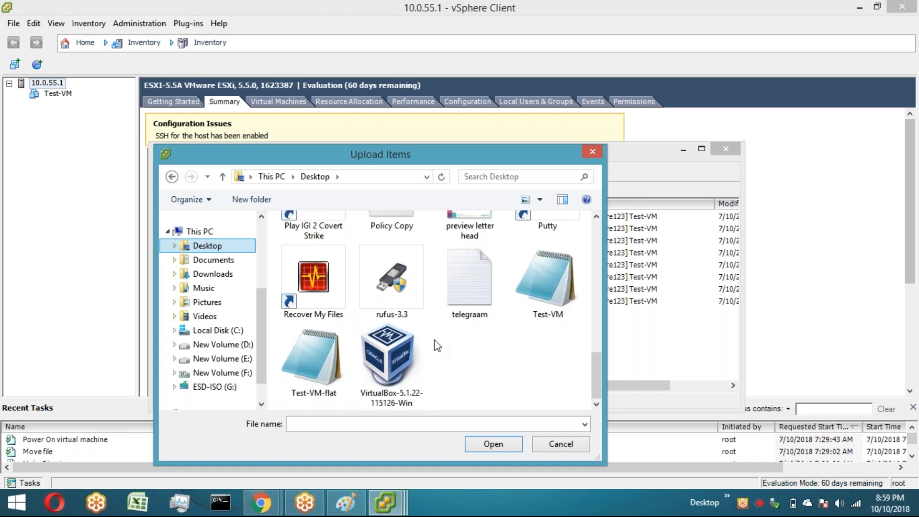
pyautogui.click(554, 284)
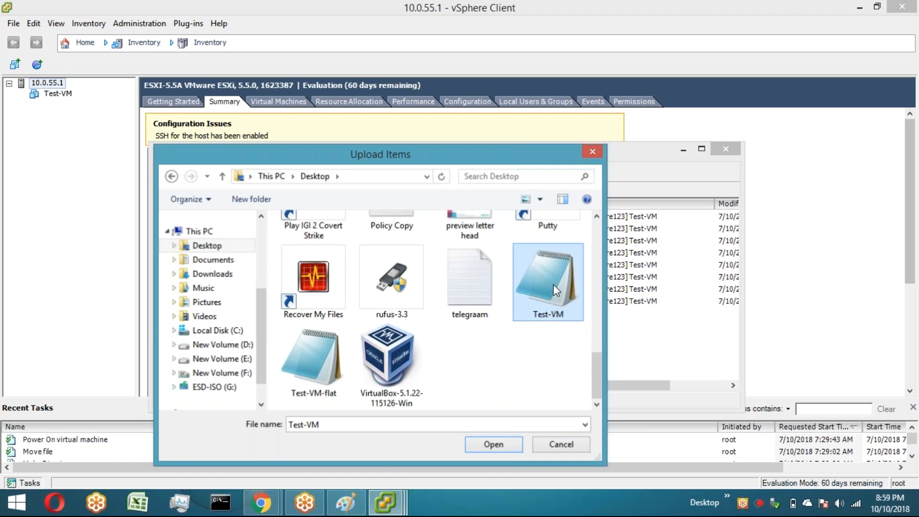
pyautogui.doubleClick(553, 284)
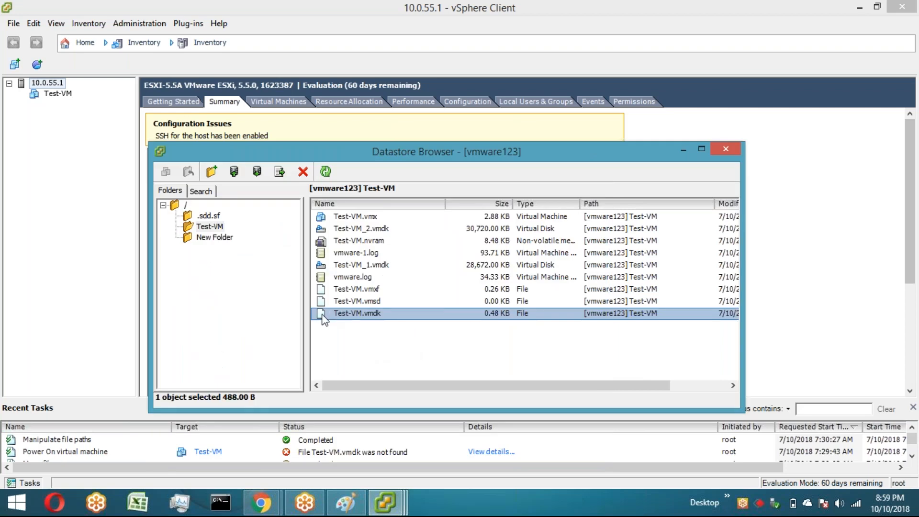
# Step: Try to power on the Test-VM virtual machine and close the error dialog
pyautogui.click(63, 96)
pyautogui.rightClick(63, 95)
pyautogui.moveTo(201, 104)
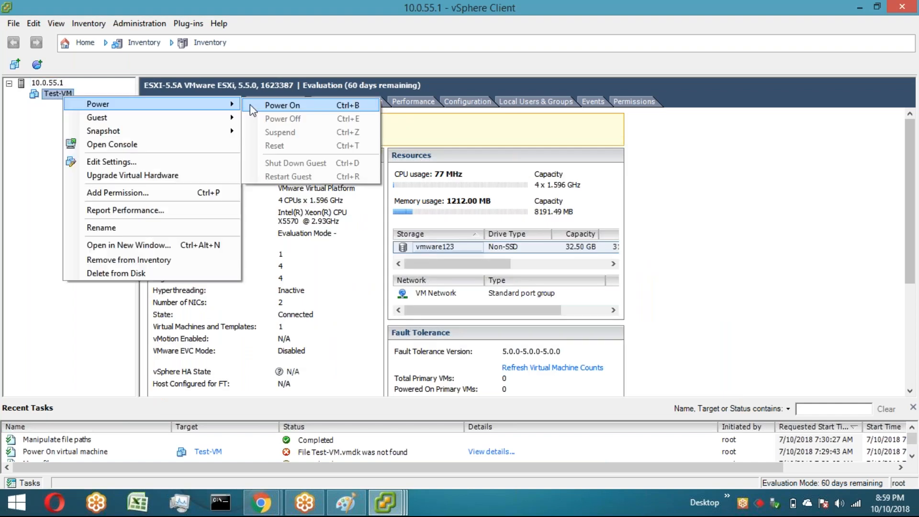
pyautogui.click(250, 104)
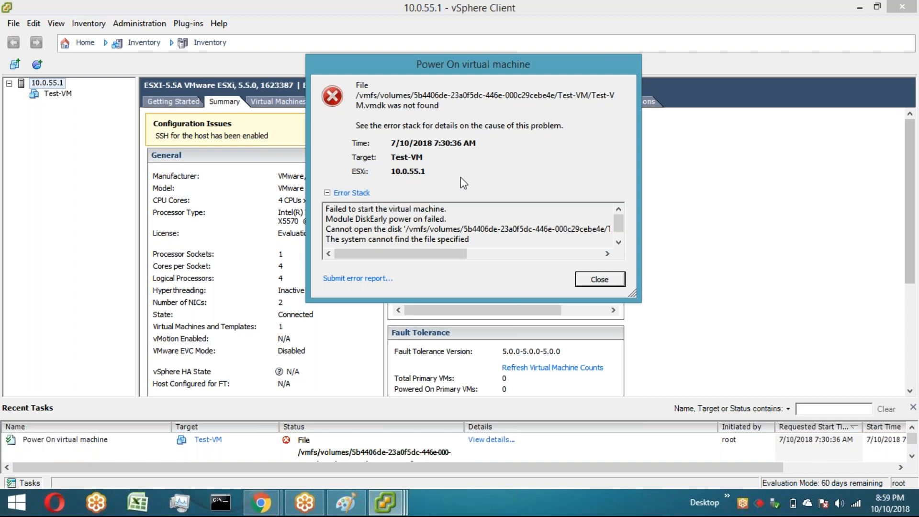
pyautogui.click(604, 281)
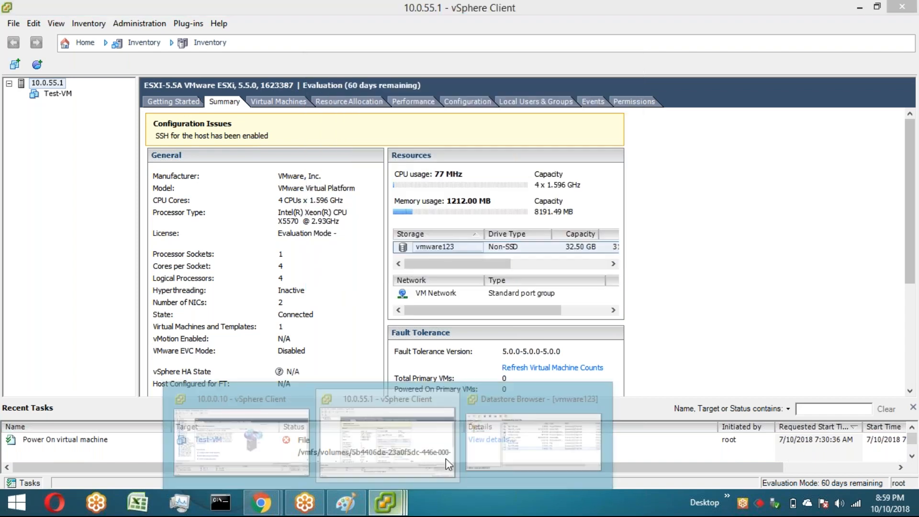
# Step: Delete the uploaded Test-VM.vmdk file from the Test-VM folder in the datastore browser
pyautogui.click(447, 458)
pyautogui.click(420, 472)
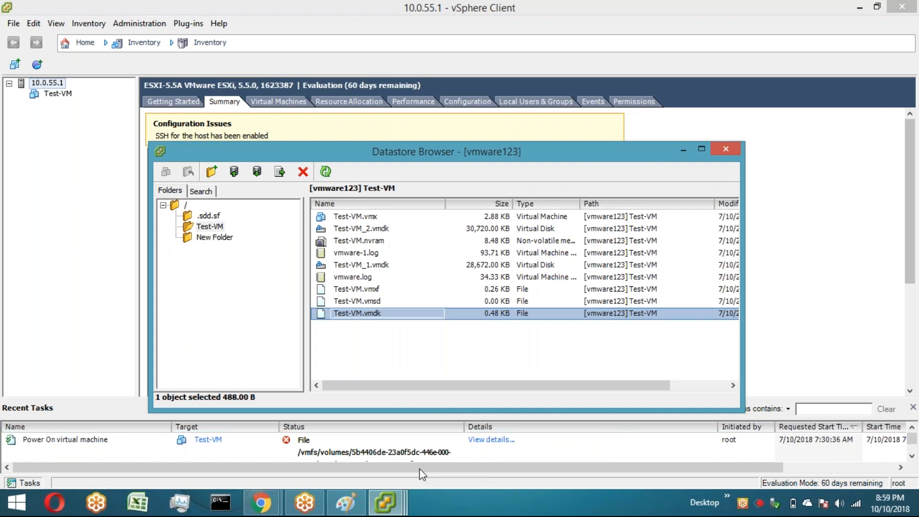
pyautogui.click(488, 300)
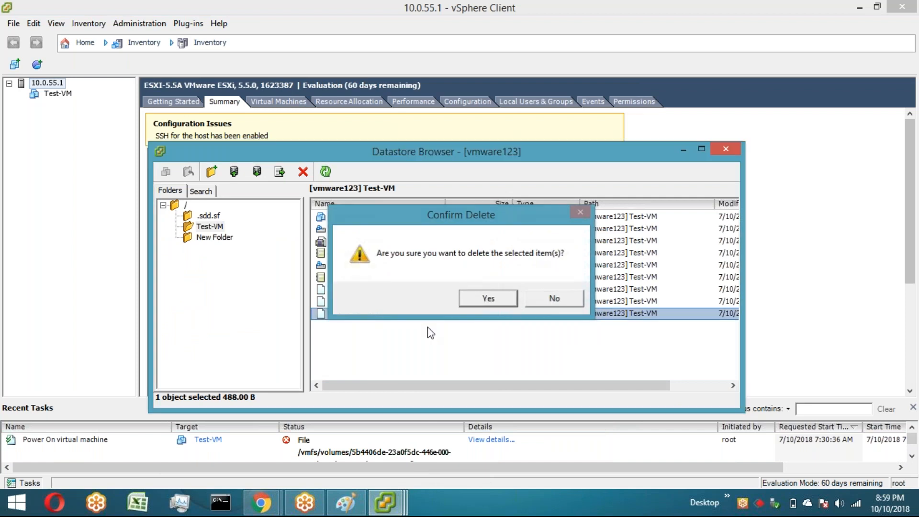
# Step: Upload Test-VM-flat from the Desktop into the Test-VM datastore folder
pyautogui.click(234, 172)
pyautogui.click(289, 198)
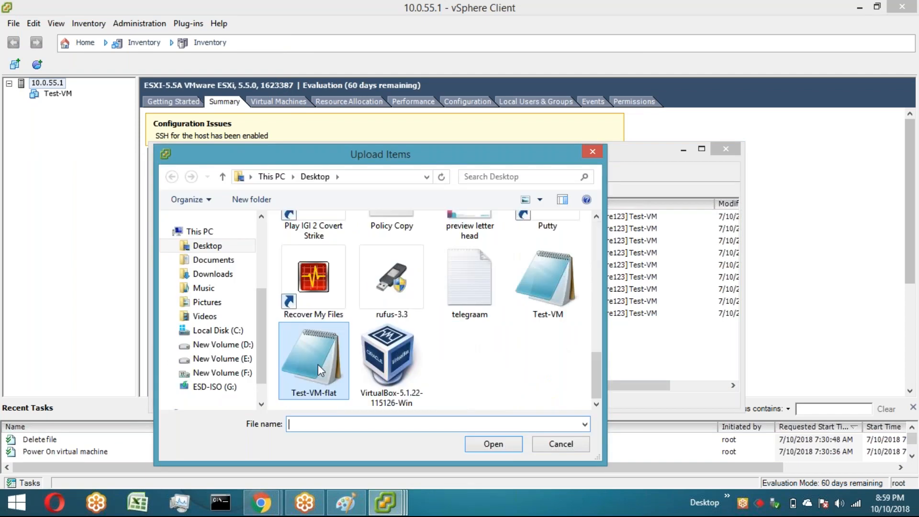
pyautogui.click(318, 364)
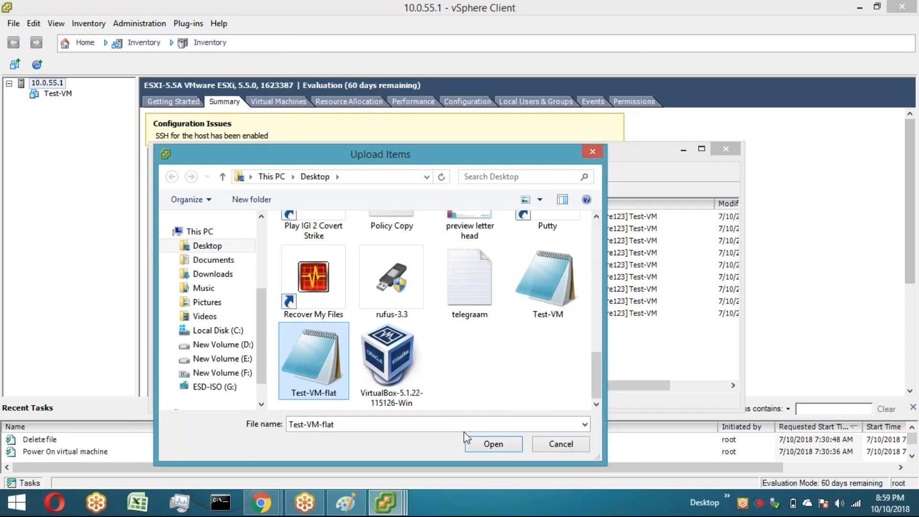
pyautogui.click(474, 441)
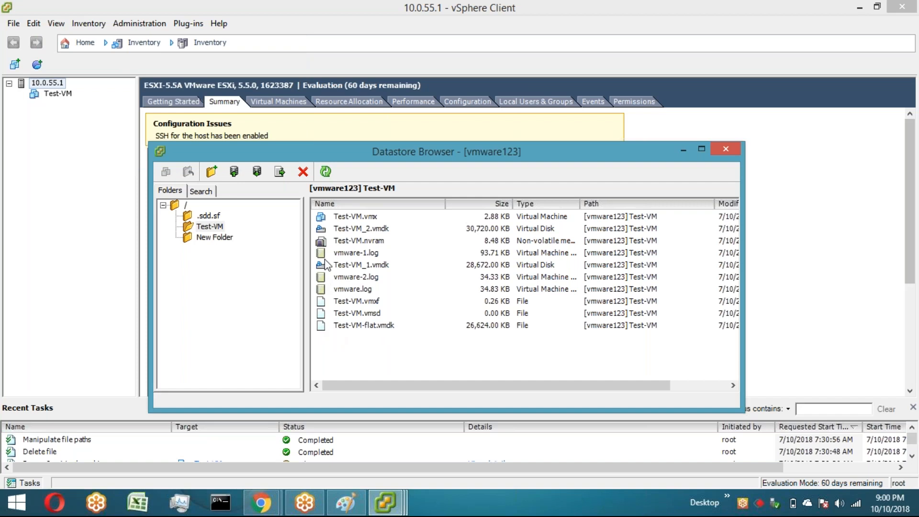
# Step: Try again to power on the Test-VM virtual machine and close the error dialog
pyautogui.click(61, 96)
pyautogui.rightClick(59, 94)
pyautogui.moveTo(221, 100)
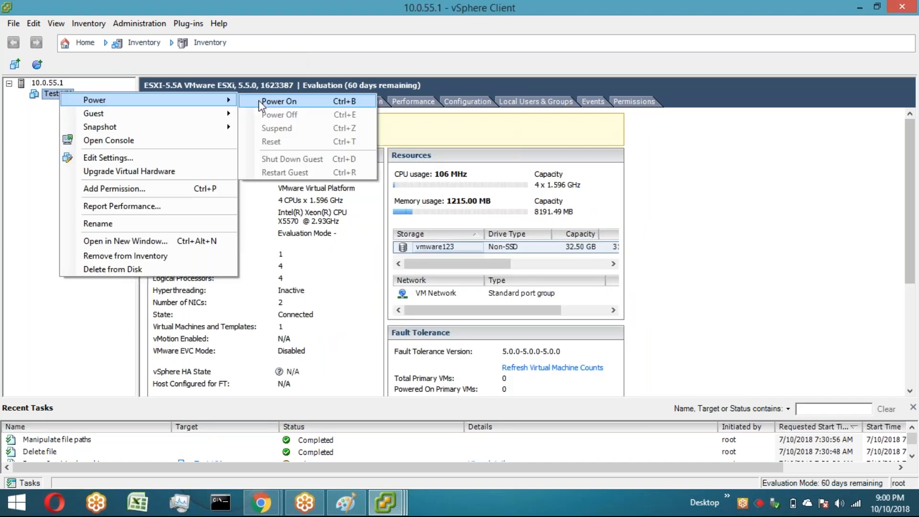
pyautogui.click(259, 100)
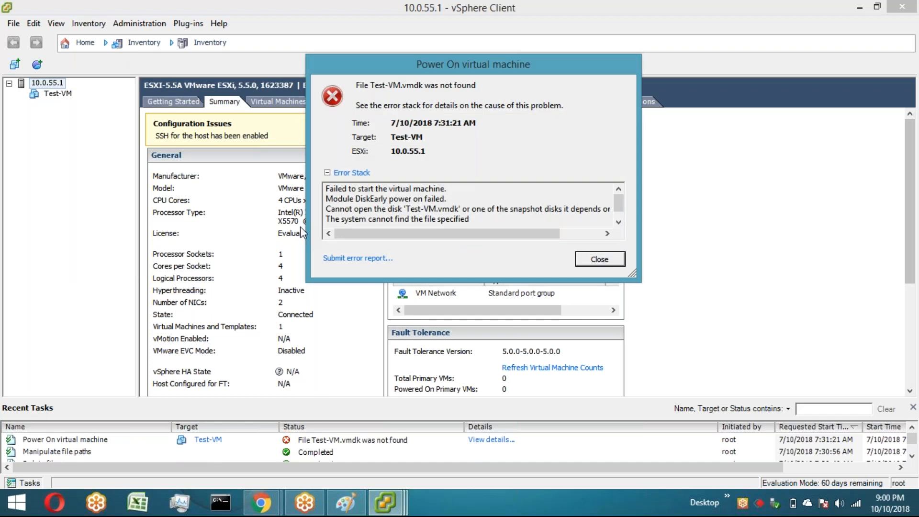
pyautogui.click(599, 261)
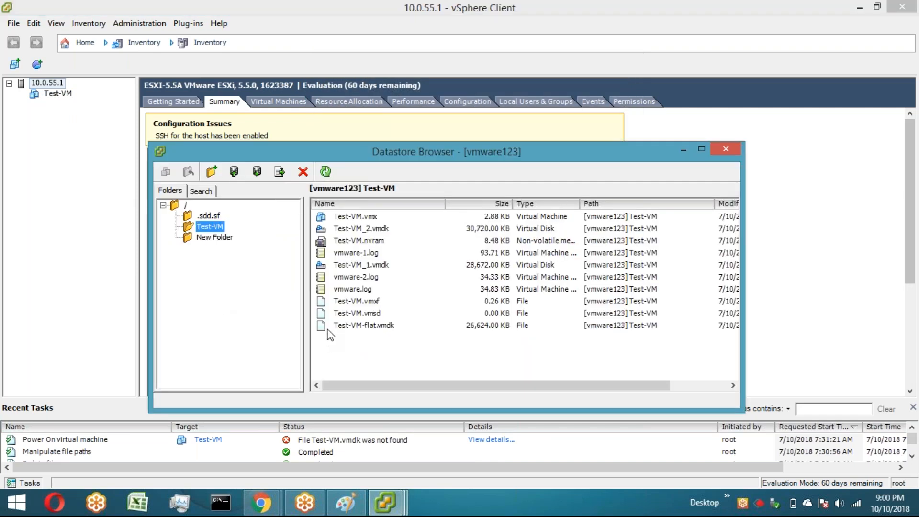
# Step: Upload the Test-VM descriptor file from the Desktop into the Test-VM datastore folder
pyautogui.click(235, 172)
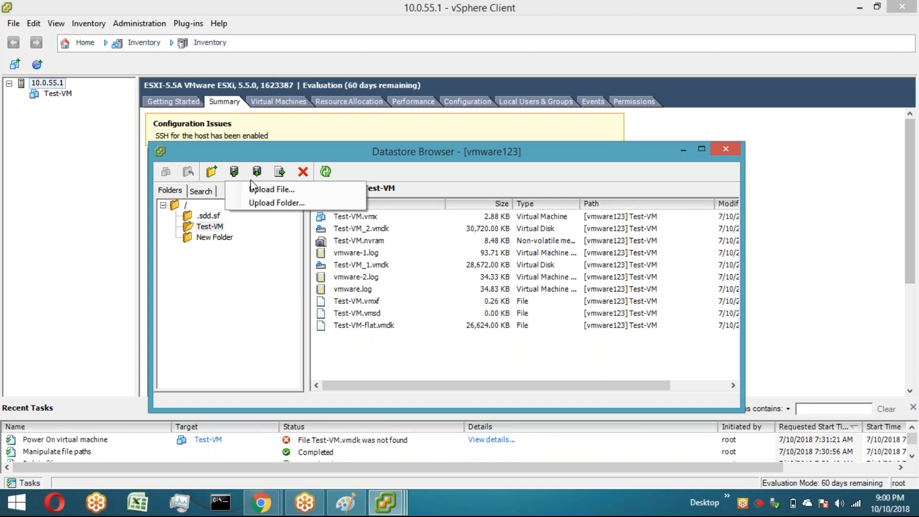
pyautogui.click(260, 193)
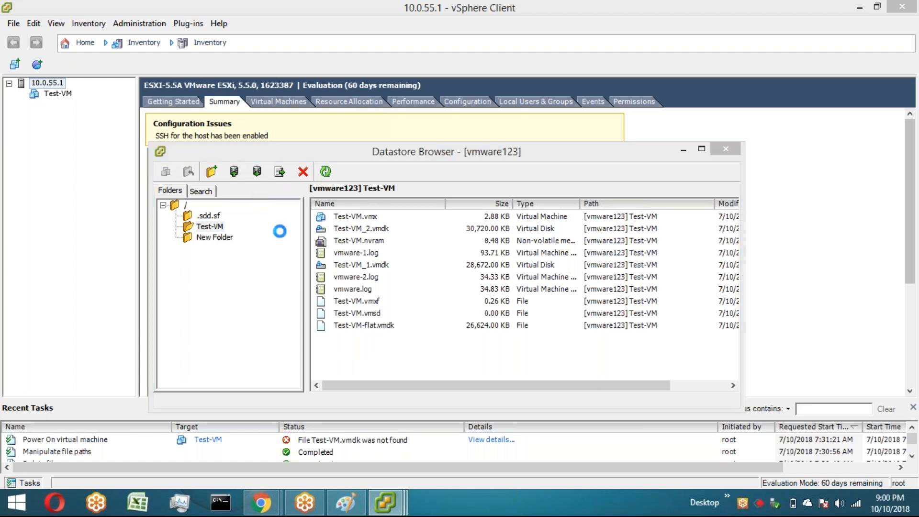
pyautogui.scroll(-10, 575, 392)
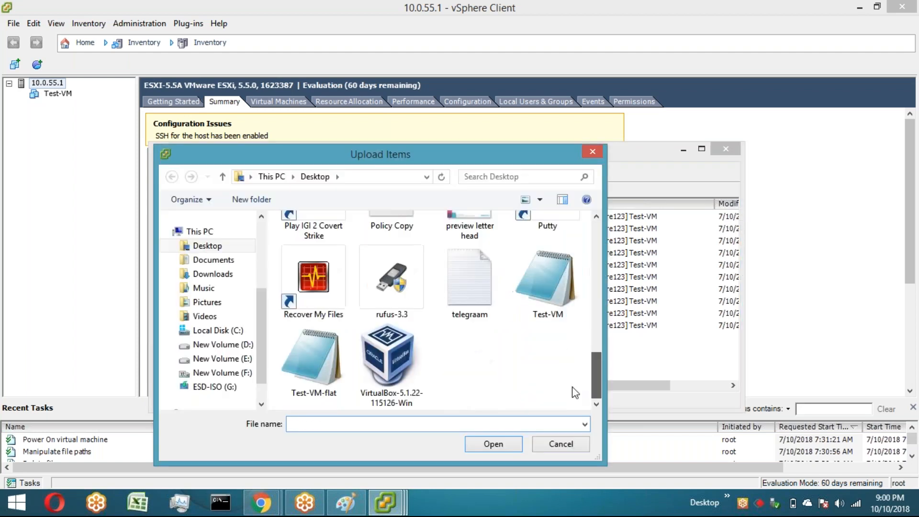
pyautogui.click(559, 294)
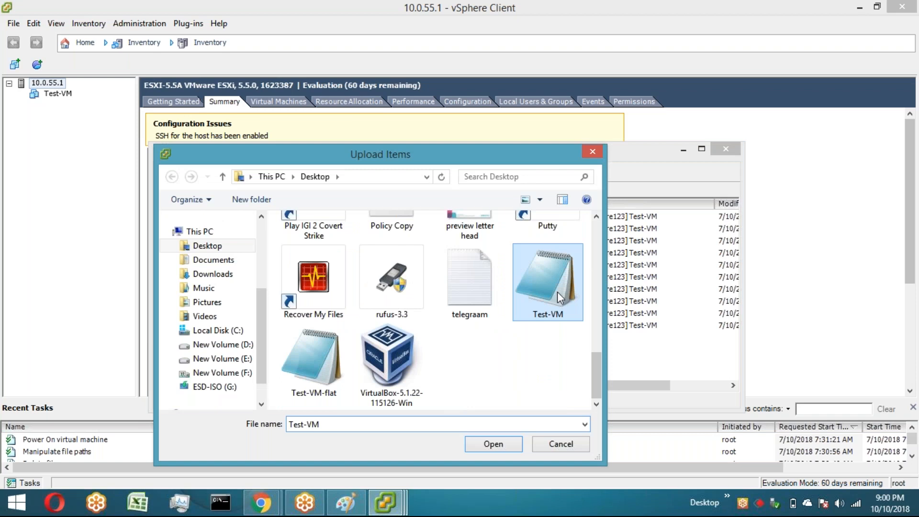
pyautogui.doubleClick(558, 292)
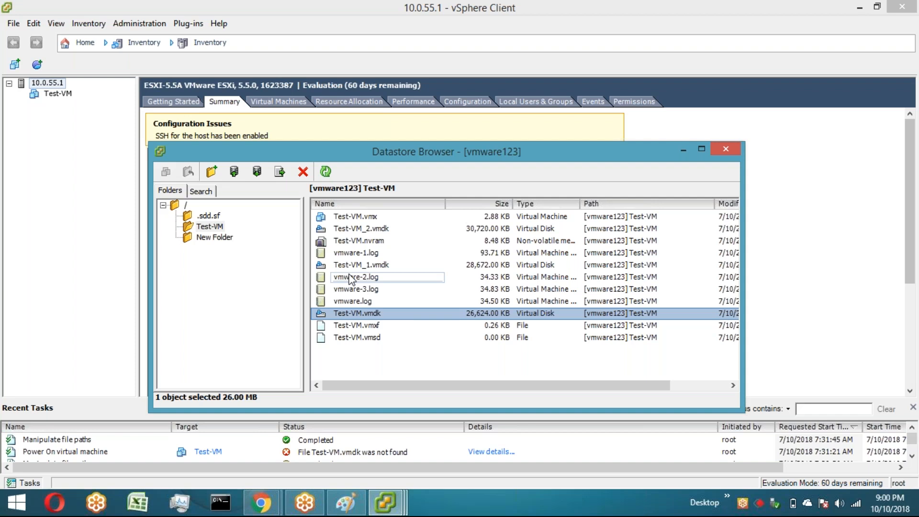
# Step: Compare the contents of New Folder, the datastore root and the Test-VM folder in the datastore browser
pyautogui.hotkey('alt', 'F4')
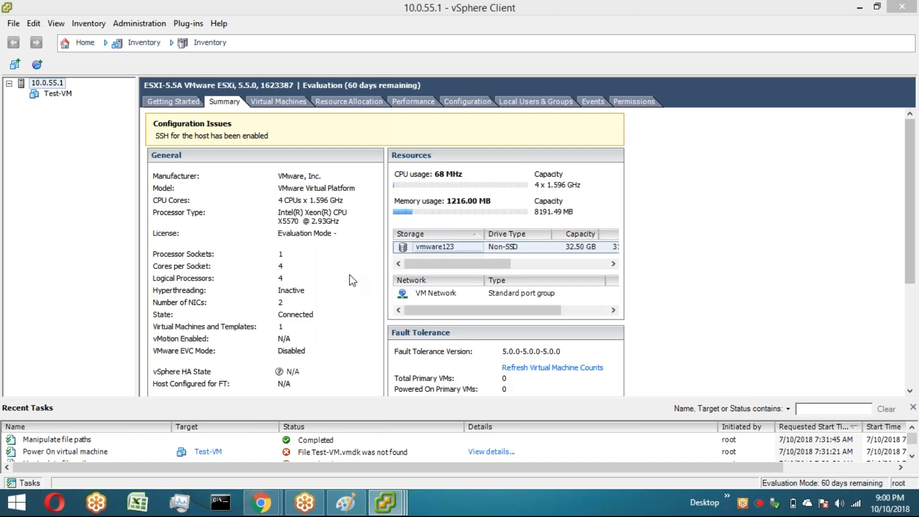
pyautogui.press('super+d')
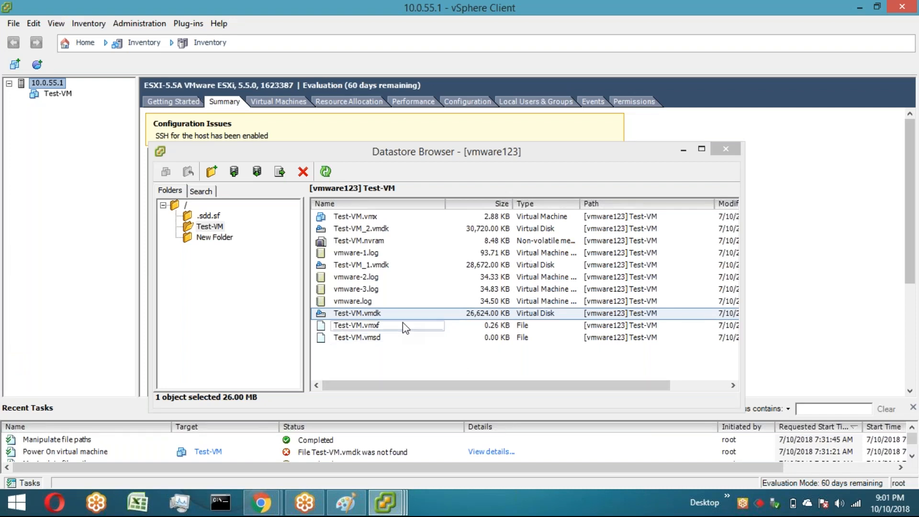
pyautogui.click(220, 237)
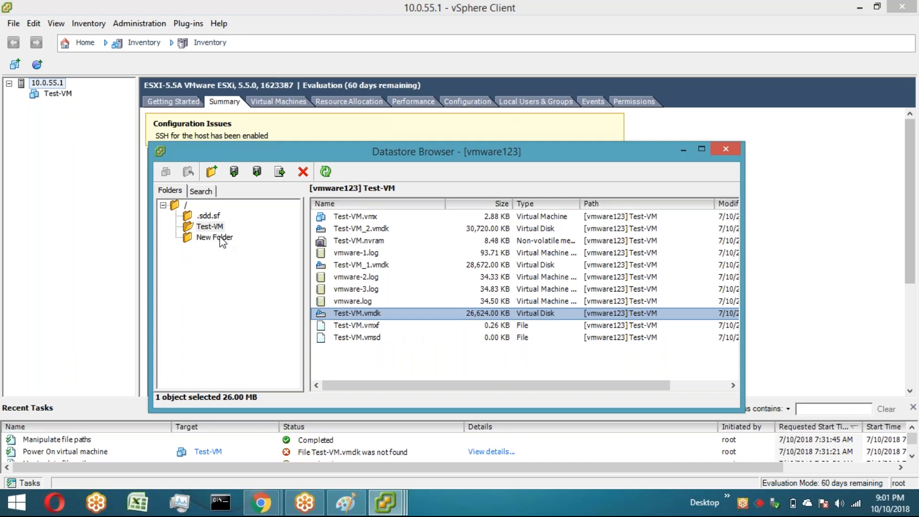
pyautogui.click(221, 239)
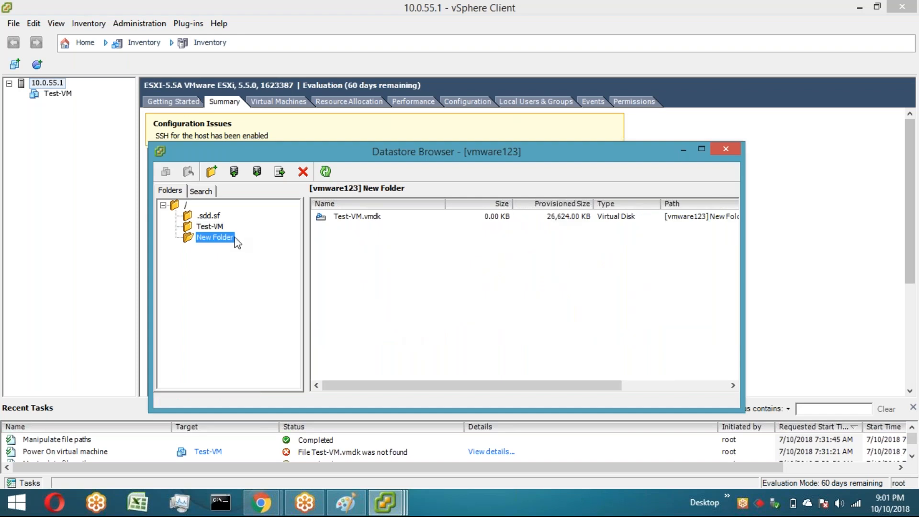
pyautogui.click(185, 205)
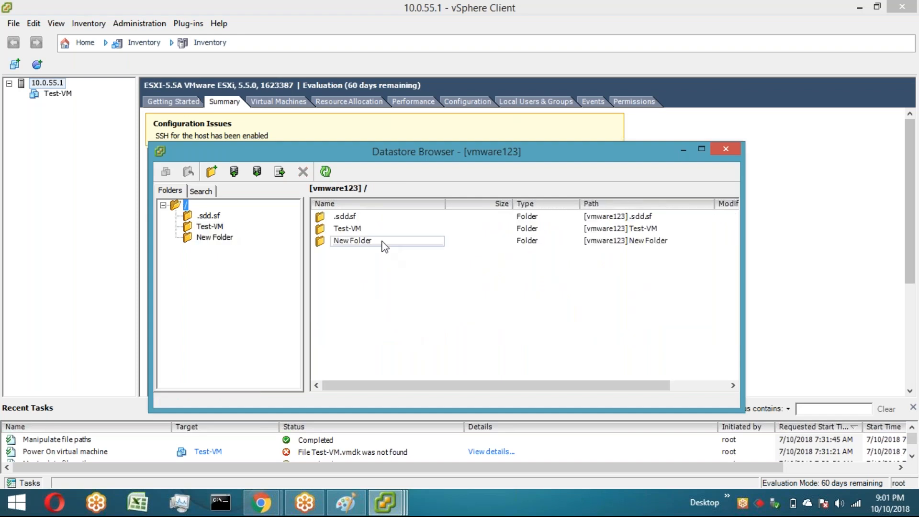
pyautogui.click(379, 229)
pyautogui.doubleClick(380, 229)
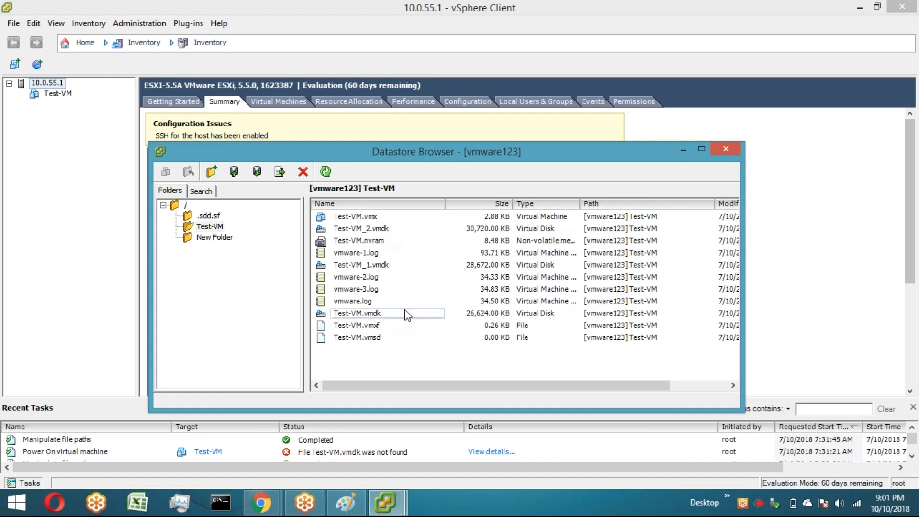
# Step: Inspect Hard disk 1's disk file and provisioning in Test-VM's properties without changing anything
pyautogui.click(47, 98)
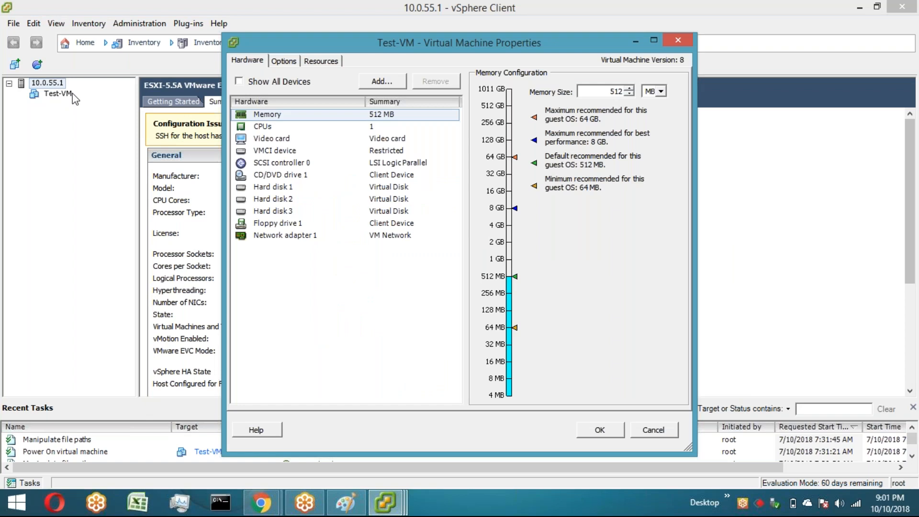
pyautogui.click(271, 187)
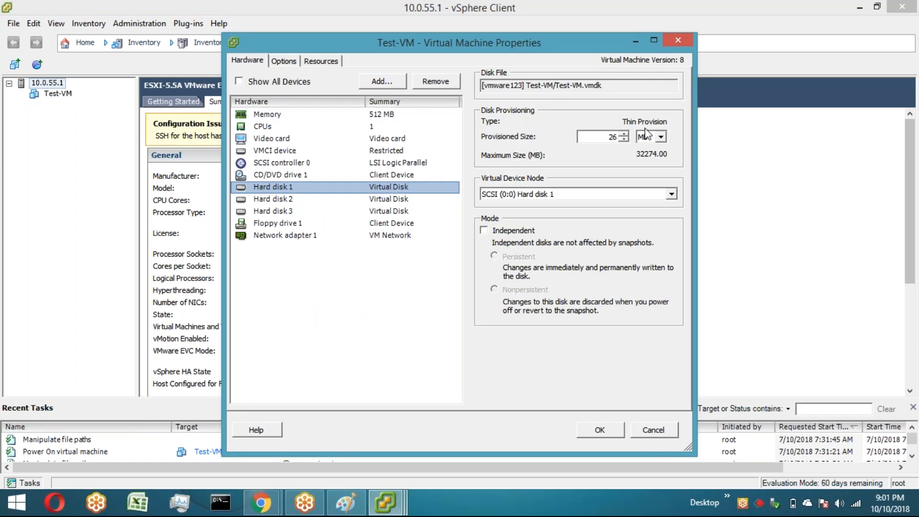
pyautogui.click(647, 430)
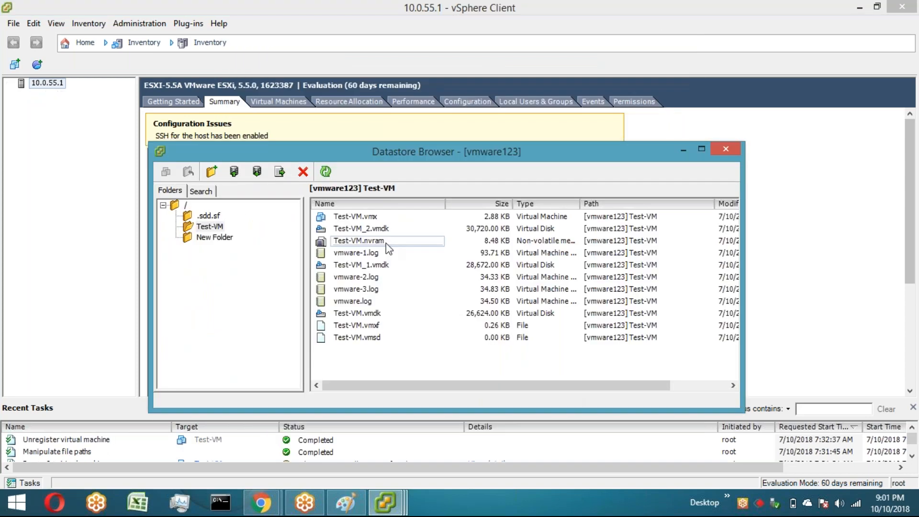
# Step: Register Test-VM.vmx from the Test-VM folder into the inventory as Test-VM
pyautogui.click(392, 219)
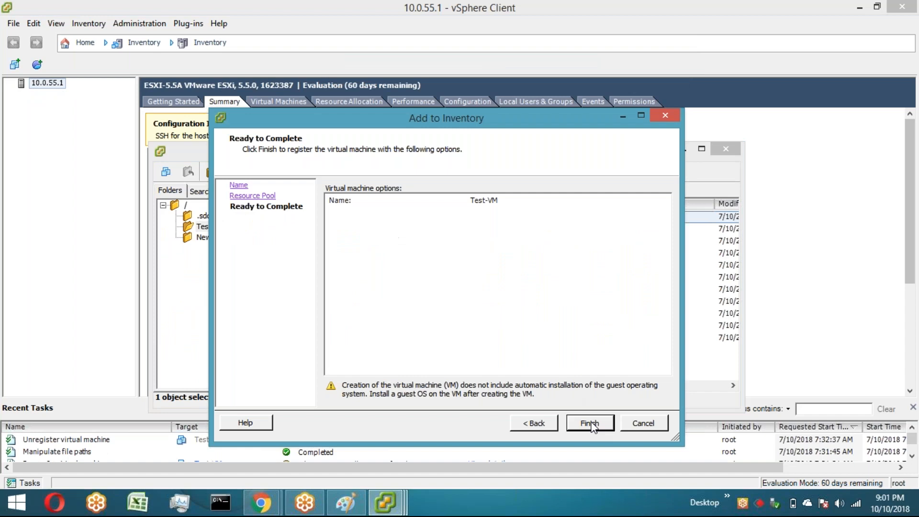
pyautogui.click(592, 424)
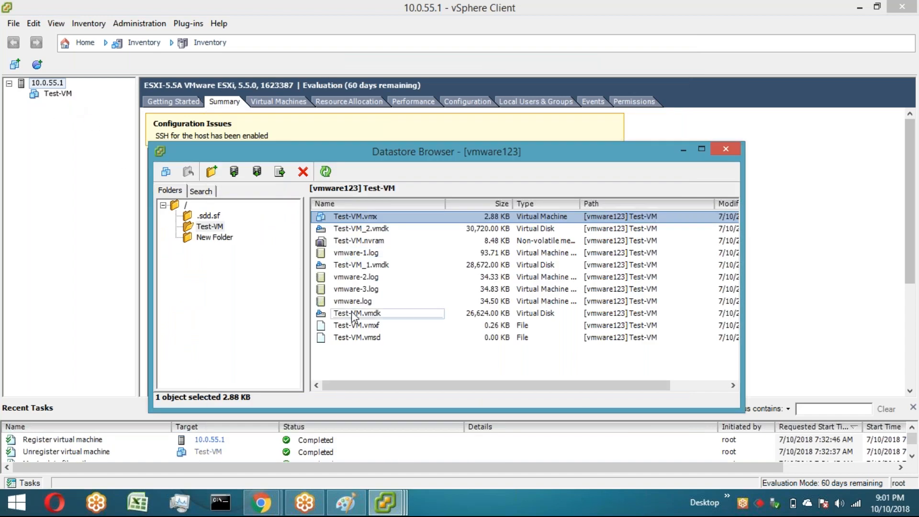
pyautogui.click(378, 314)
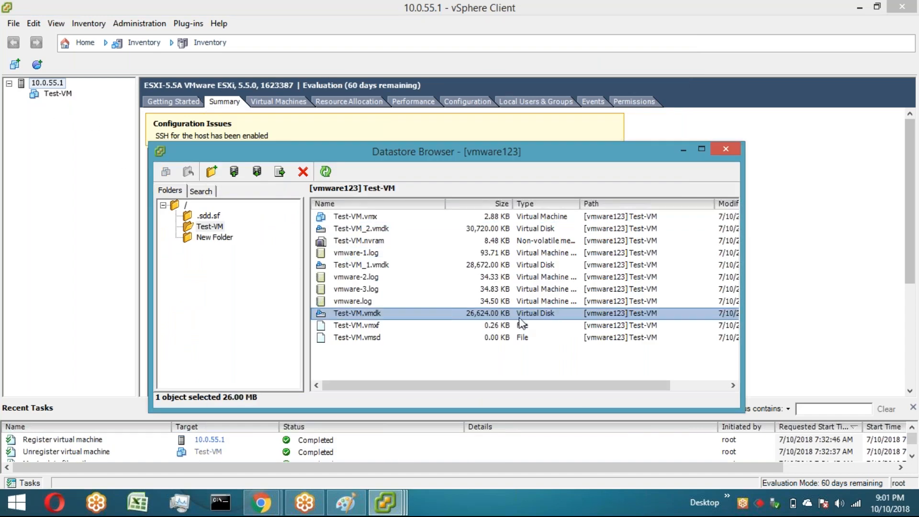
# Step: Set Hard disk 1's provisioned size to 32 MB in Test-VM's virtual machine properties and apply
pyautogui.rightClick(61, 94)
pyautogui.click(103, 158)
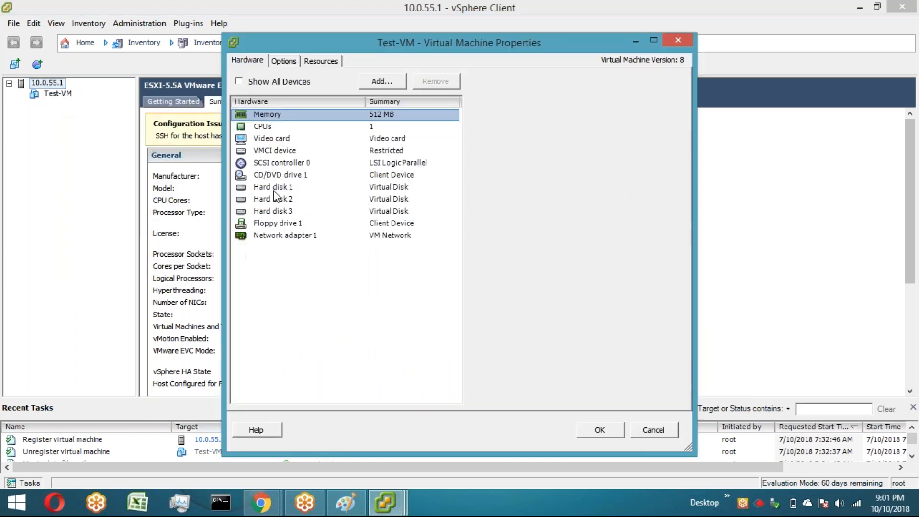
pyautogui.click(273, 188)
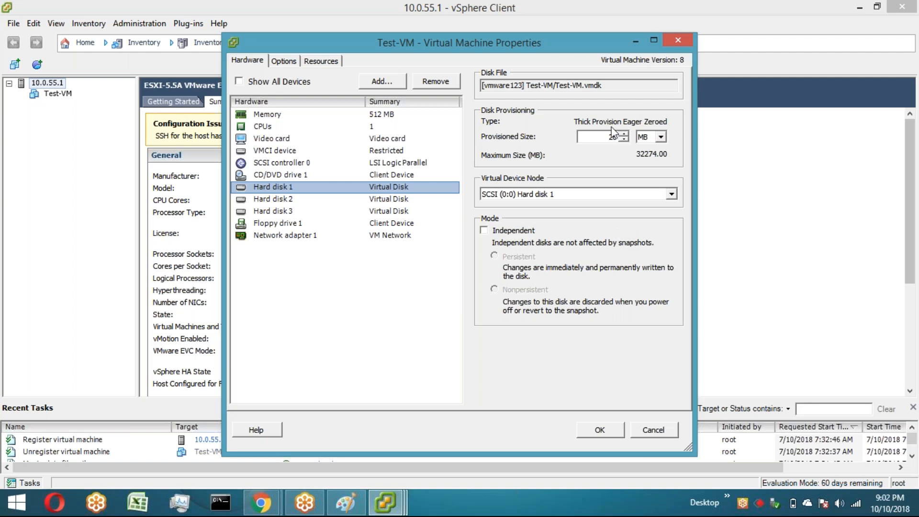
pyautogui.click(401, 283)
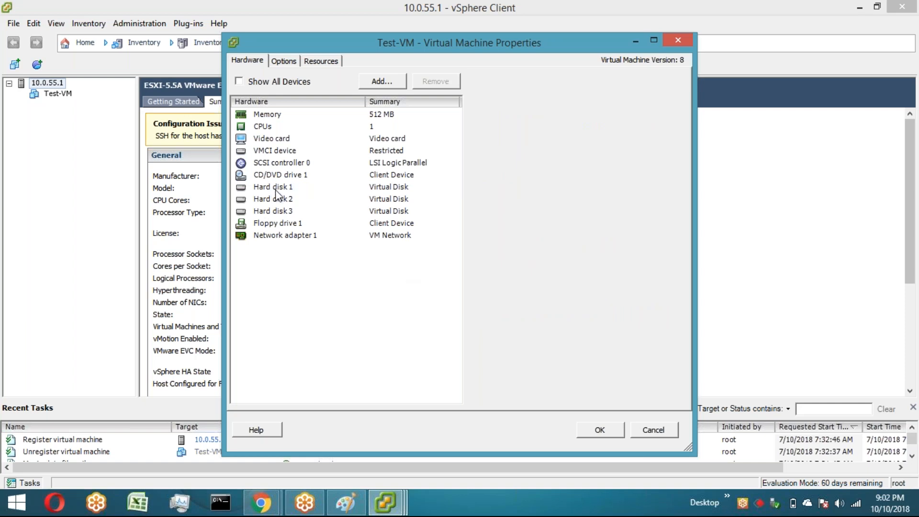
pyautogui.click(276, 191)
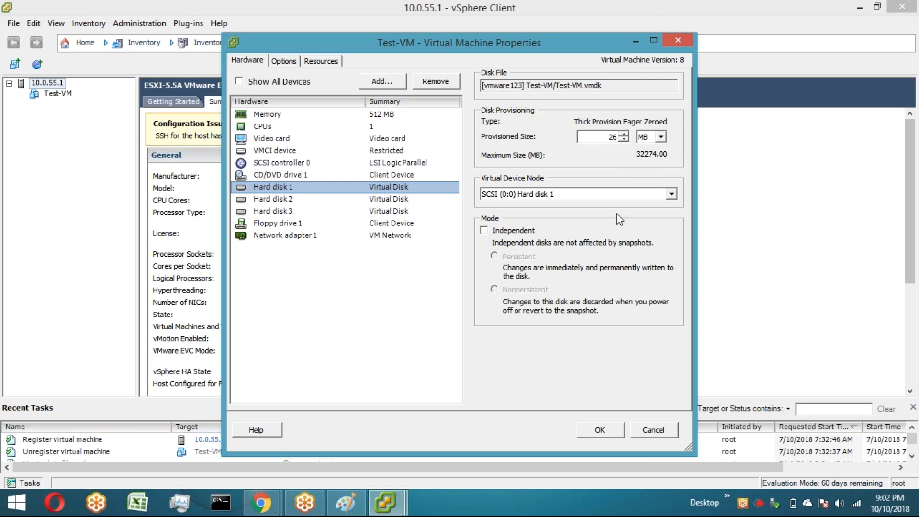
pyautogui.moveTo(617, 138); pyautogui.dragTo(590, 139)
pyautogui.write('32')
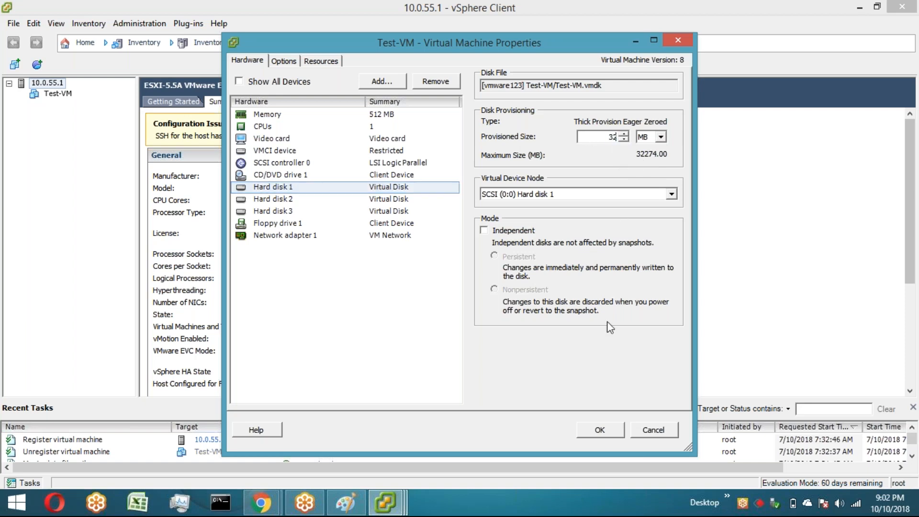
pyautogui.click(609, 432)
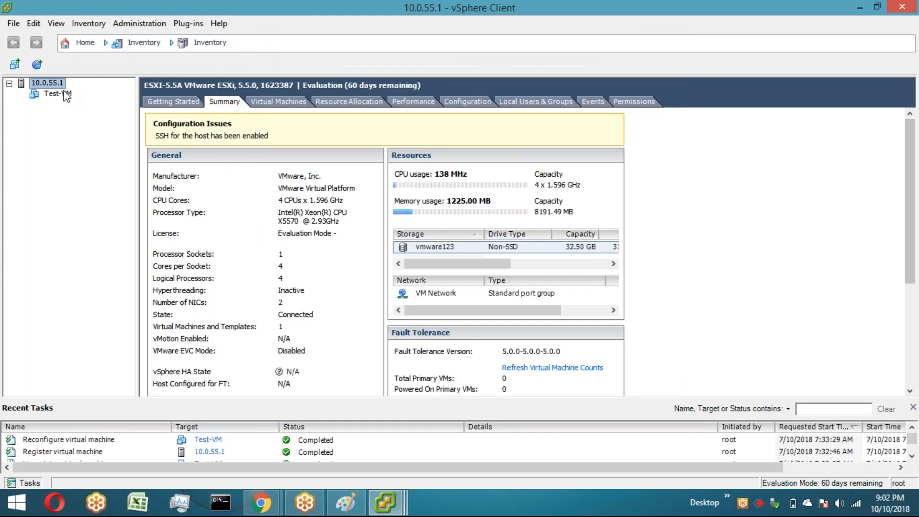
# Step: Reopen Test-VM's properties to review Hard disk 1's provisioning type and size
pyautogui.rightClick(60, 94)
pyautogui.click(108, 152)
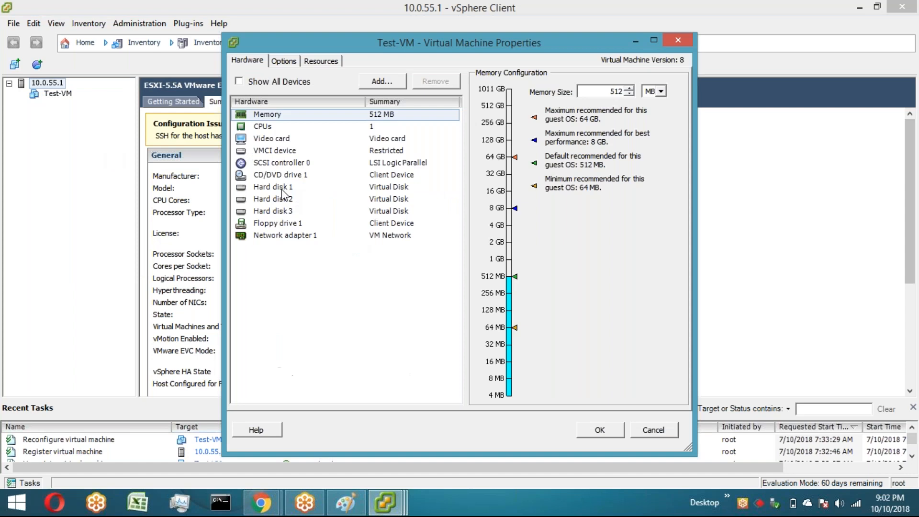
pyautogui.click(283, 188)
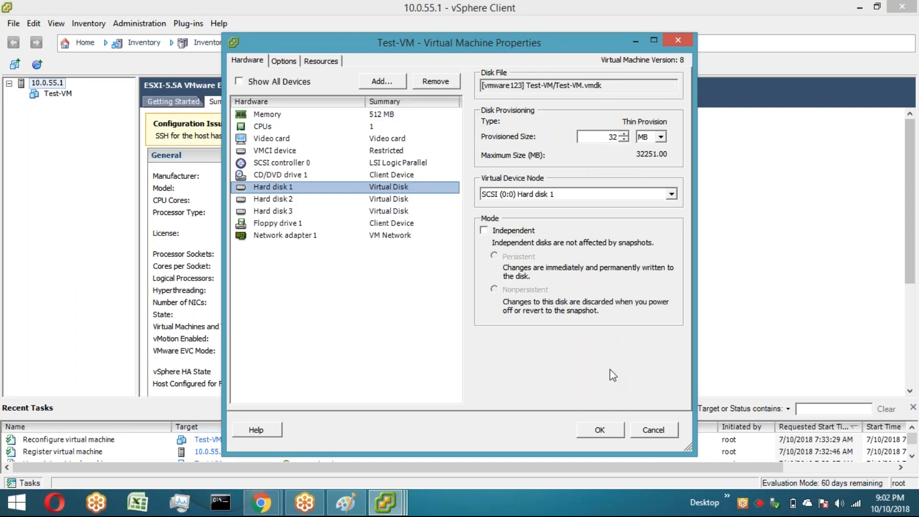
pyautogui.click(618, 433)
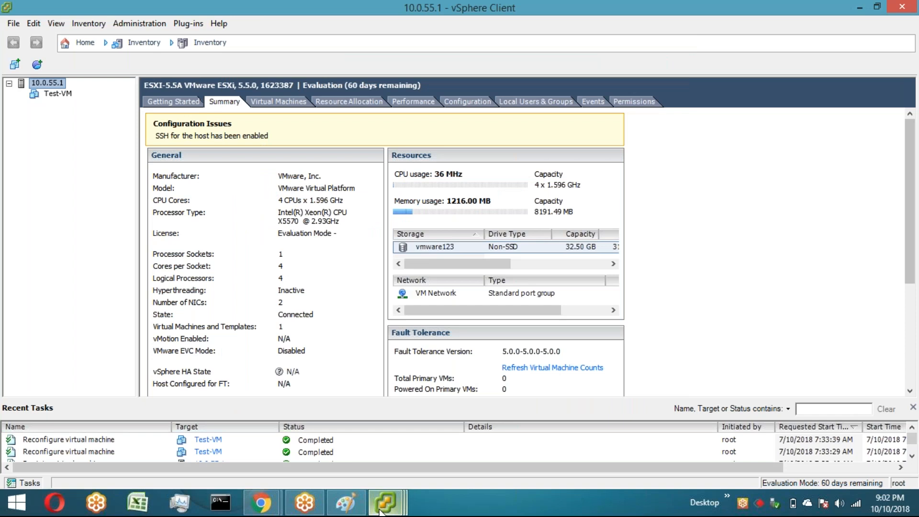
# Step: Delete Test-VM.vmdk from disk in the Test-VM datastore folder
pyautogui.click(383, 508)
pyautogui.click(530, 449)
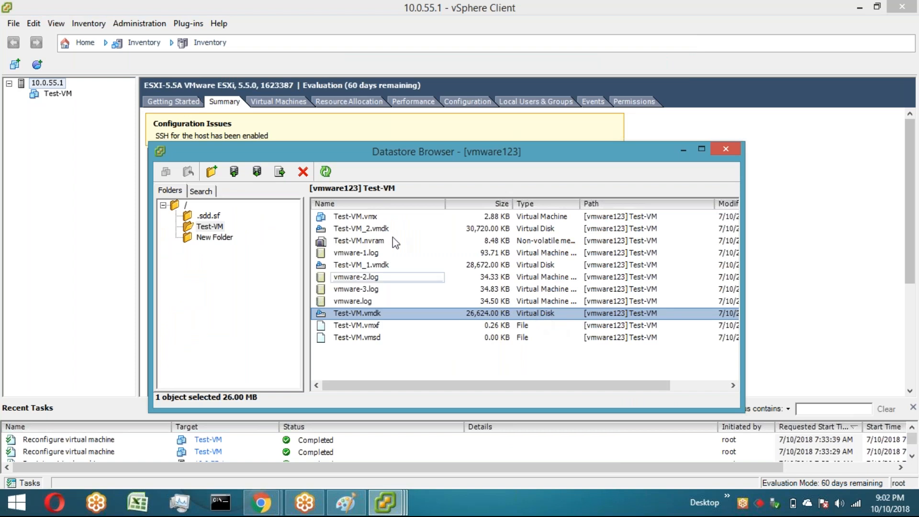
pyautogui.click(332, 168)
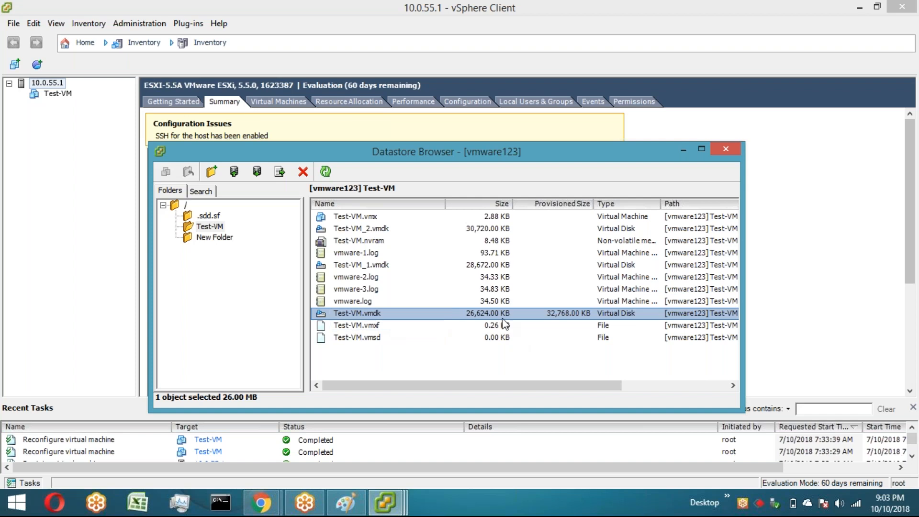
pyautogui.rightClick(383, 316)
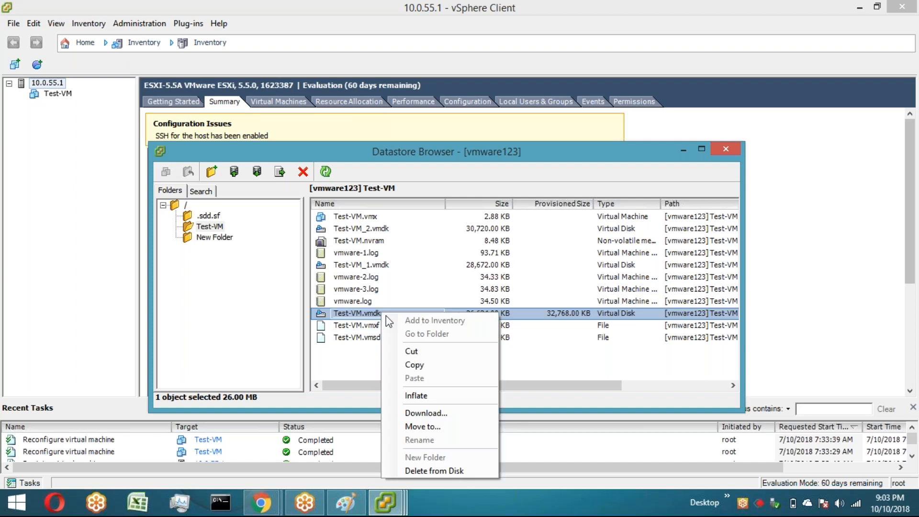
pyautogui.click(454, 471)
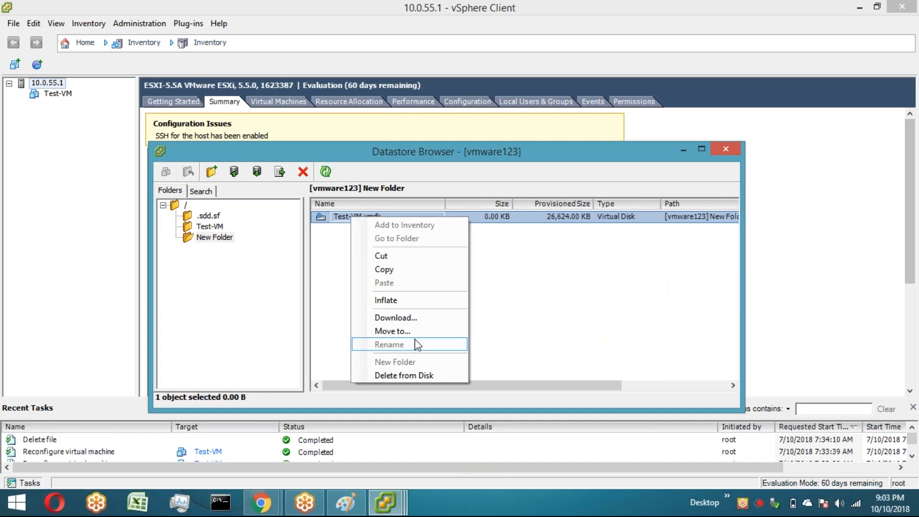
# Step: Move the Test-VM.vmdk disk from New Folder into the Test-VM folder
pyautogui.click(413, 331)
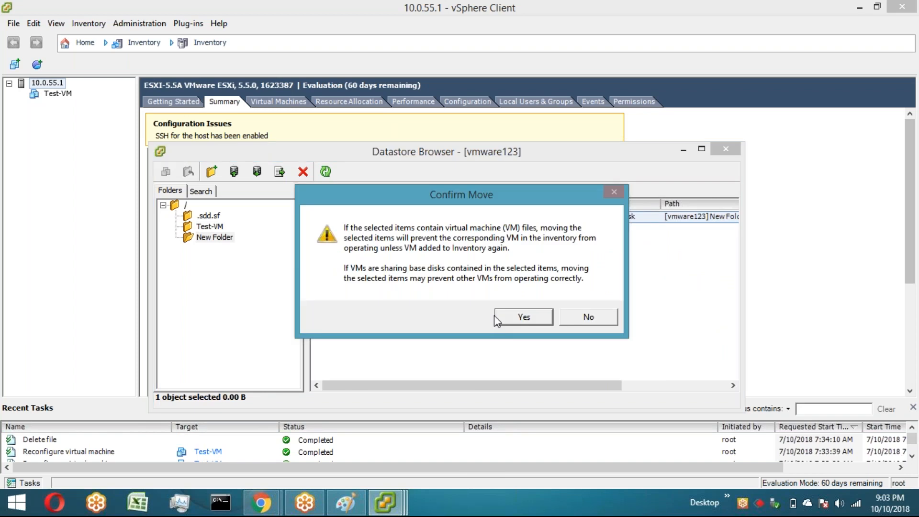
pyautogui.click(524, 317)
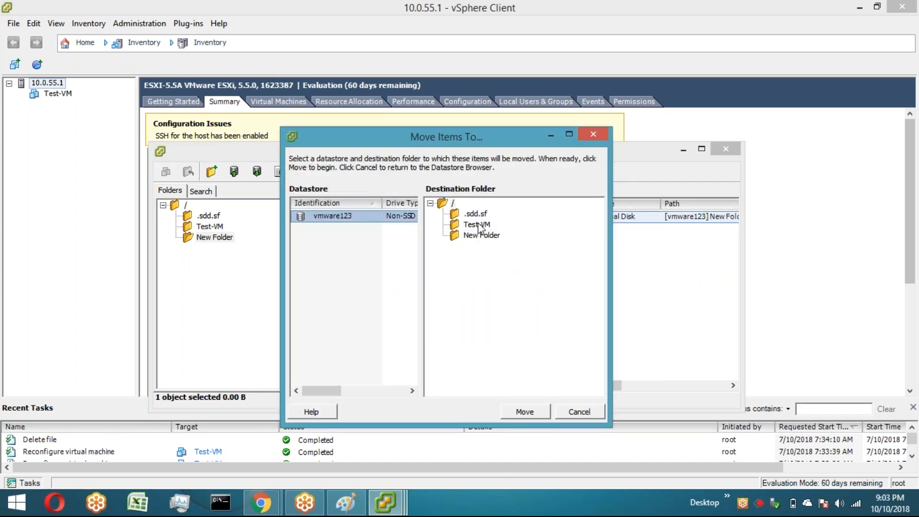
pyautogui.click(477, 224)
pyautogui.click(535, 412)
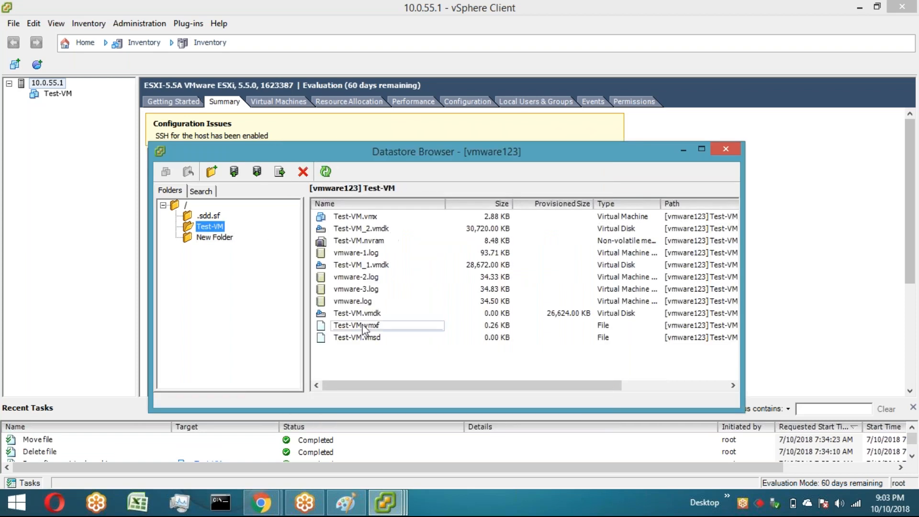
# Step: Check Hard disk 1's disk file and provisioning in Test-VM's settings and cancel
pyautogui.click(379, 314)
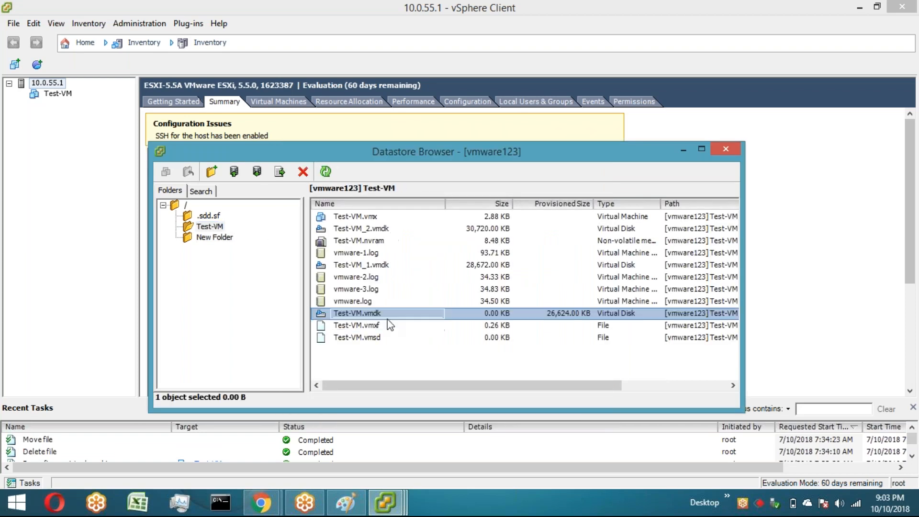
pyautogui.click(55, 96)
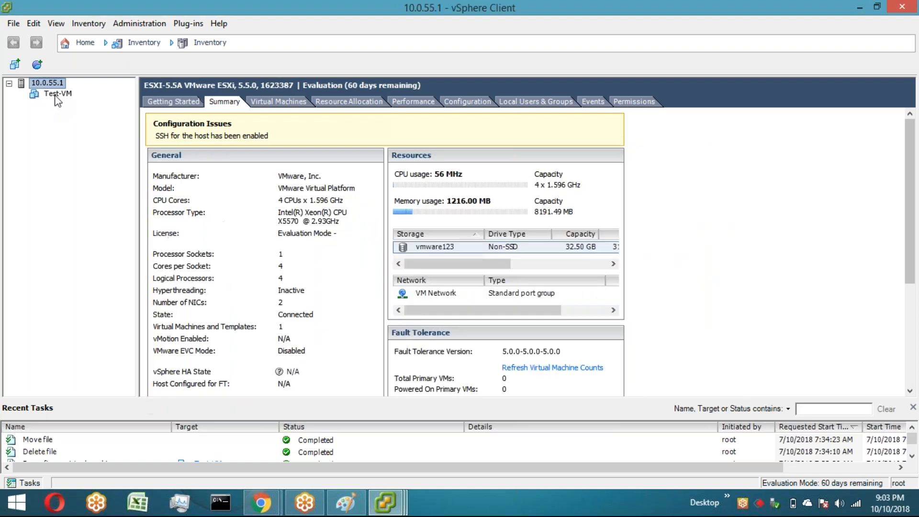
pyautogui.click(57, 94)
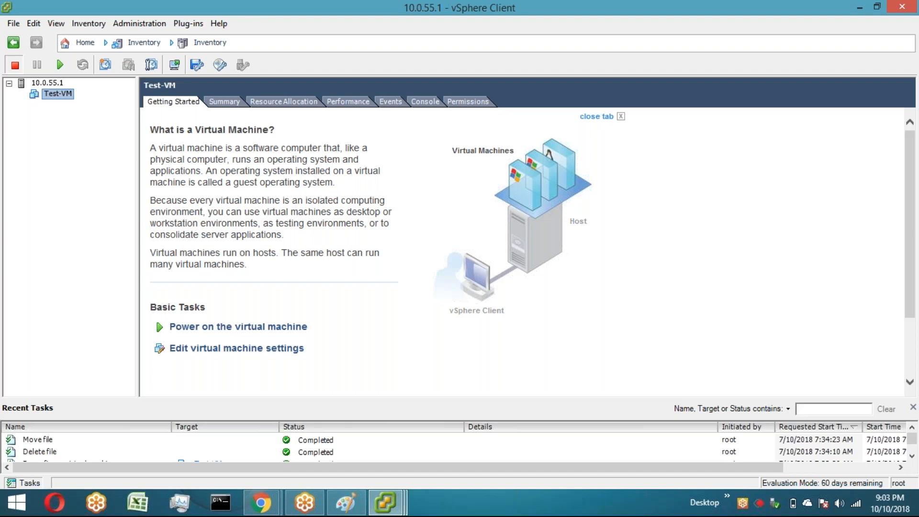
pyautogui.click(280, 187)
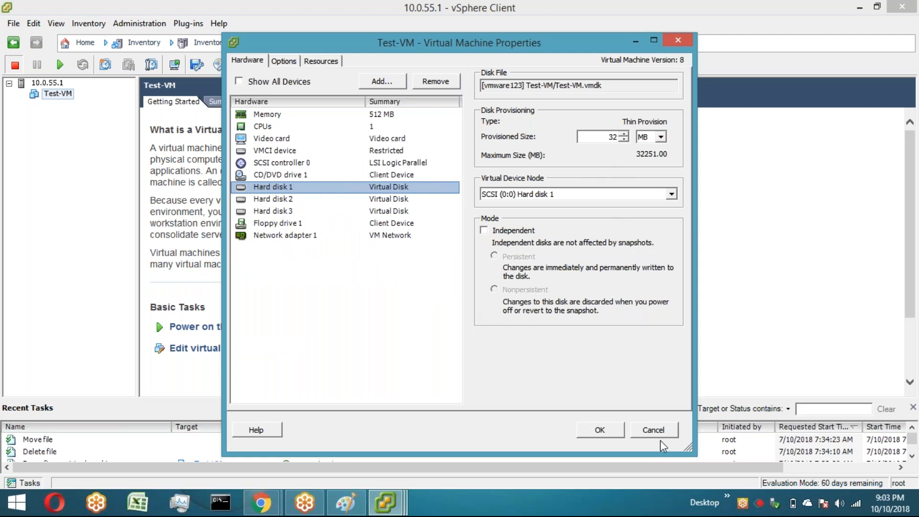
pyautogui.click(654, 429)
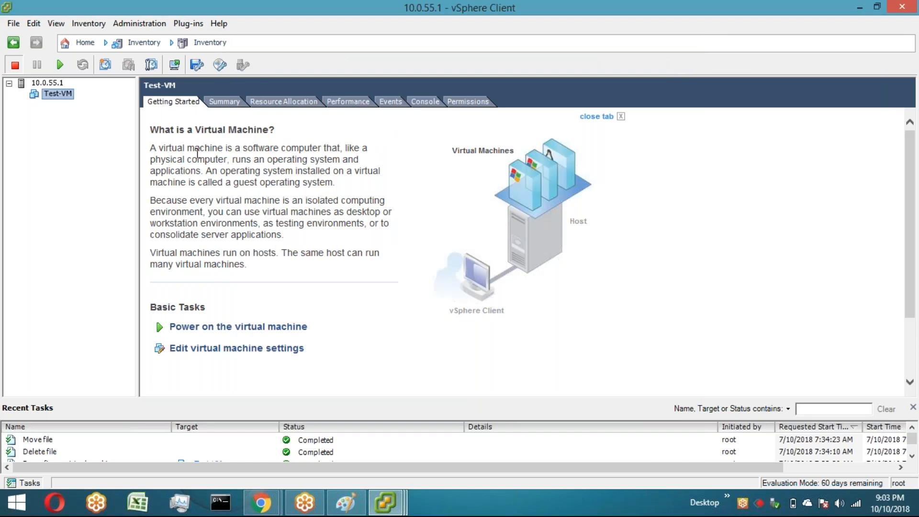
# Step: Remove Test-VM from the inventory
pyautogui.rightClick(66, 91)
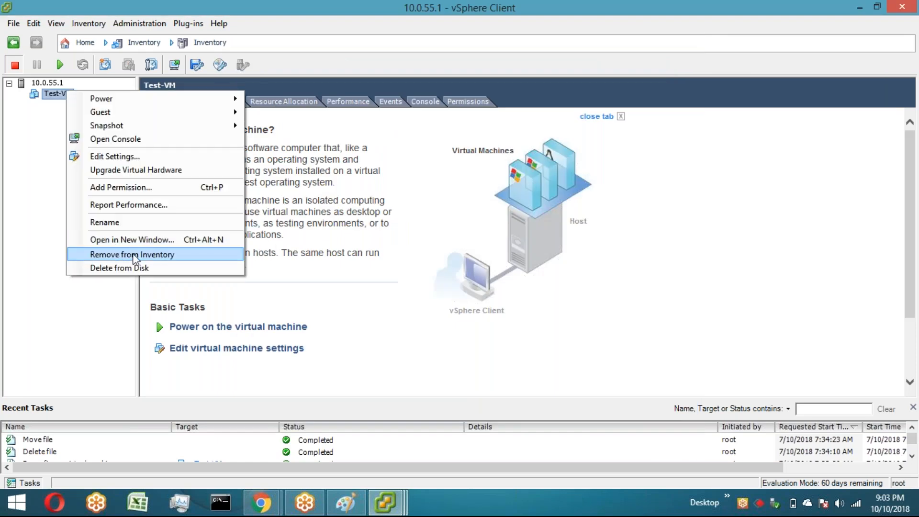
pyautogui.click(134, 254)
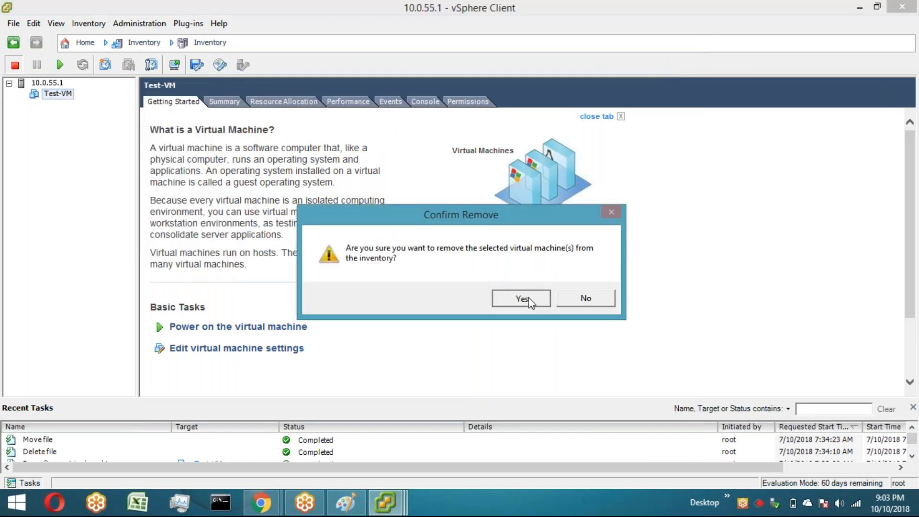
pyautogui.click(522, 298)
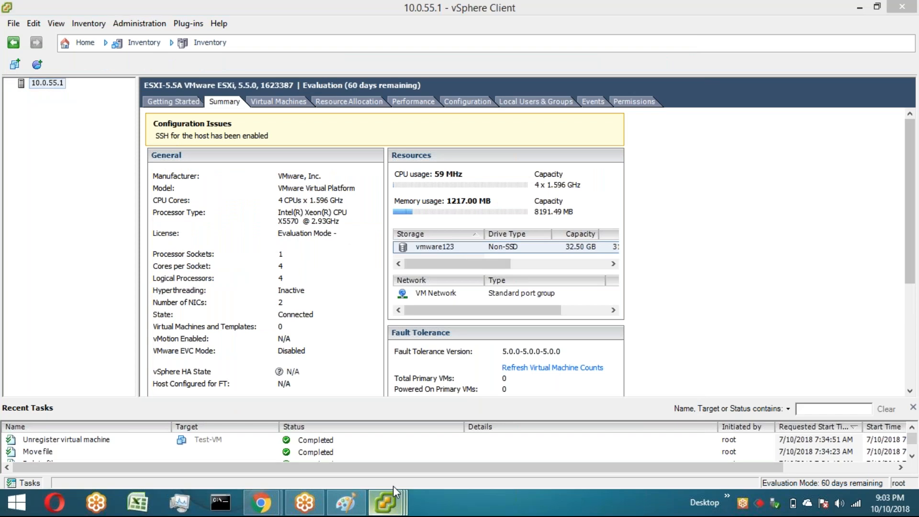
# Step: Register Test-VM.vmx from the Test-VM datastore folder into the inventory as Test-VM
pyautogui.click(388, 501)
pyautogui.rightClick(395, 217)
pyautogui.click(415, 228)
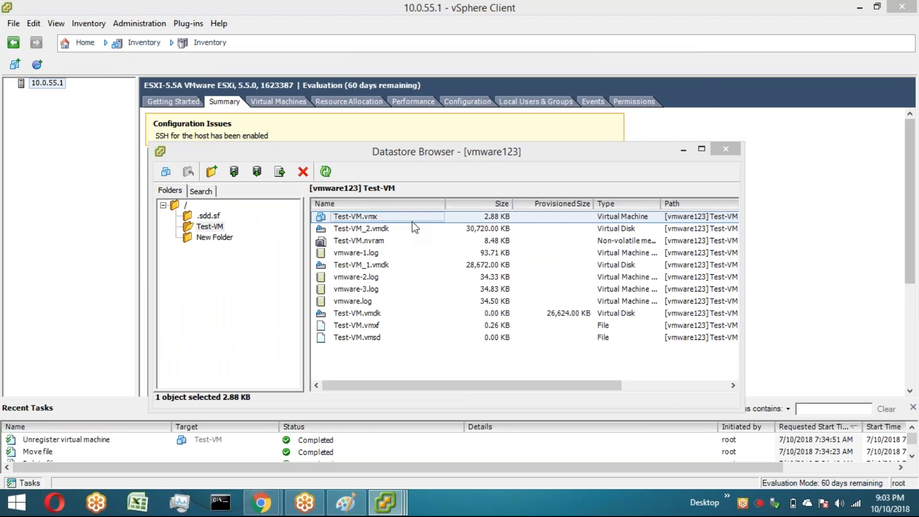
pyautogui.click(592, 427)
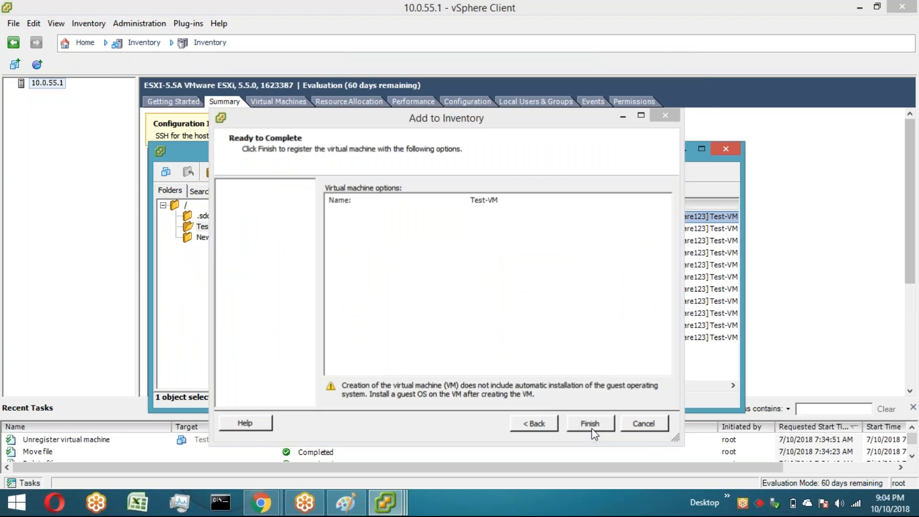
pyautogui.click(591, 424)
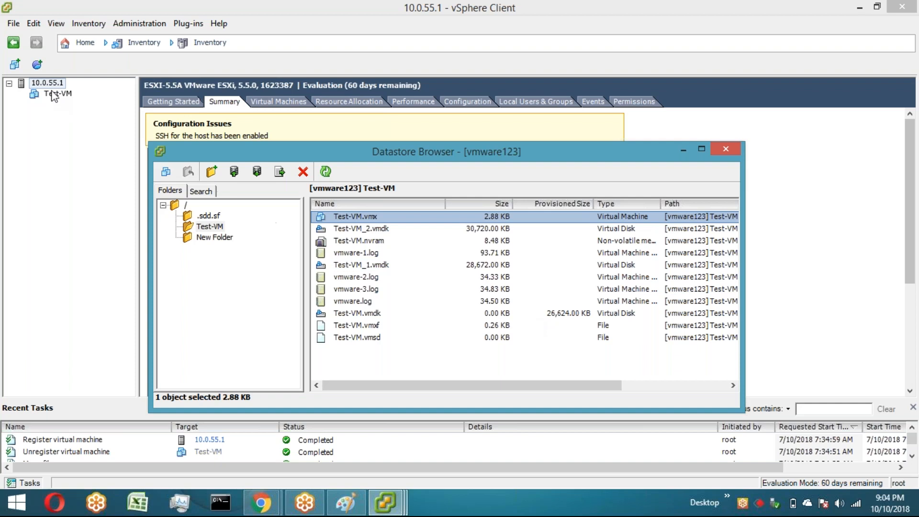
# Step: Inspect Hard disk 1's provisioned size and type in the re-registered Test-VM's properties
pyautogui.click(52, 95)
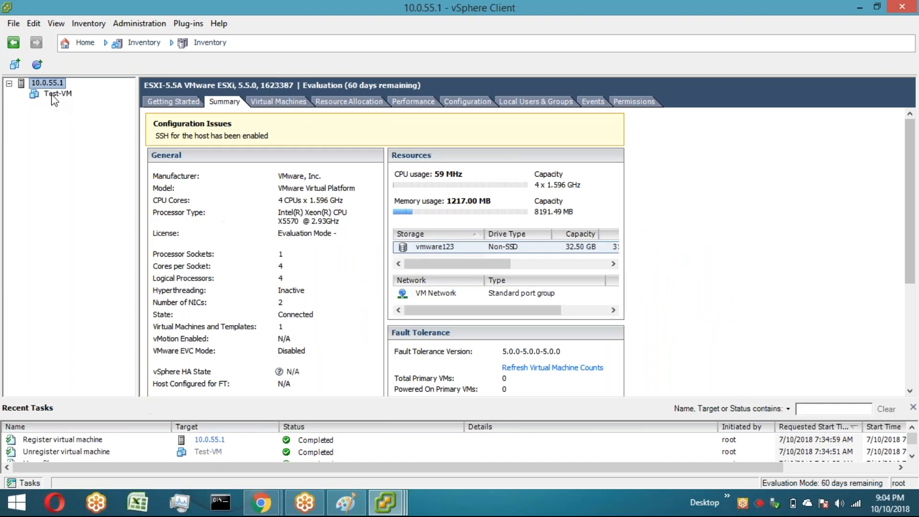
pyautogui.rightClick(55, 94)
pyautogui.click(102, 156)
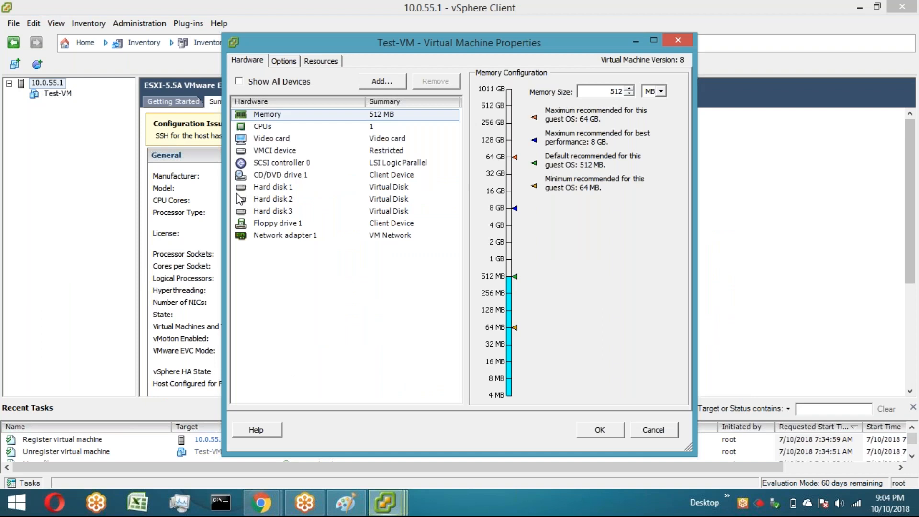
pyautogui.click(259, 187)
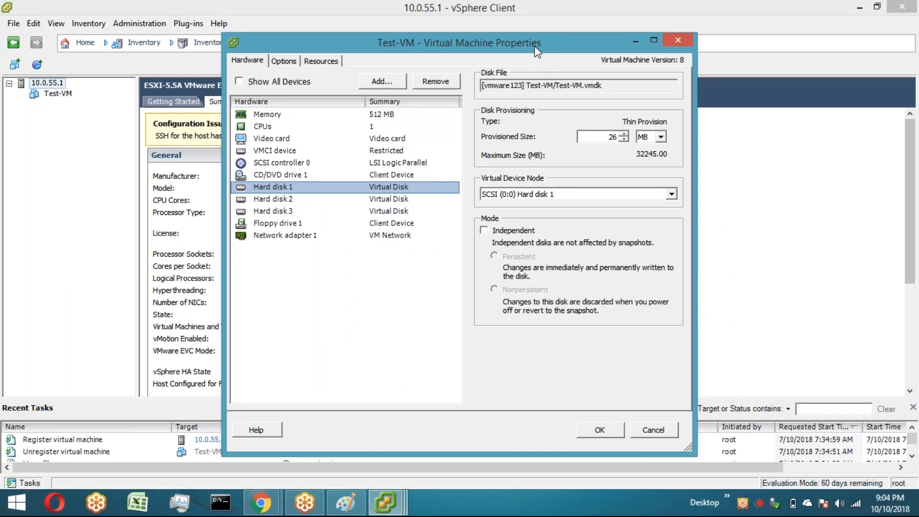
pyautogui.moveTo(536, 47); pyautogui.dragTo(448, 25)
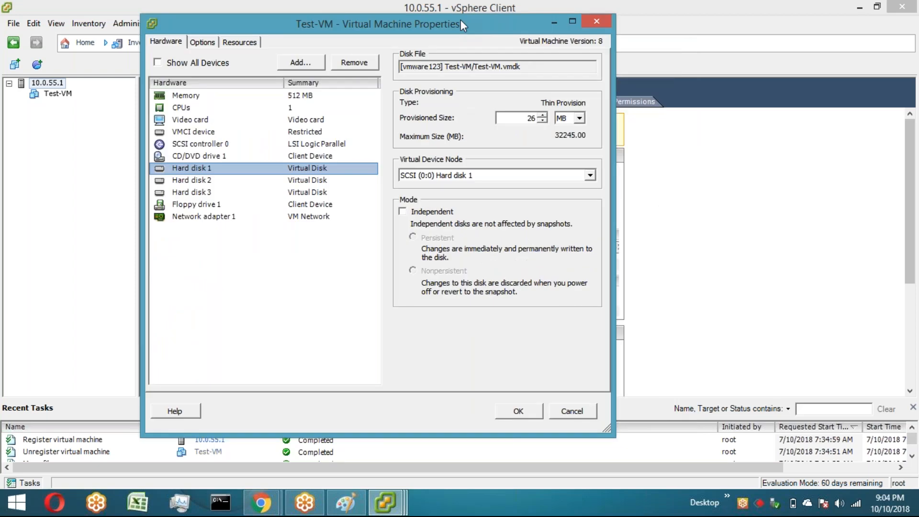
pyautogui.click(328, 262)
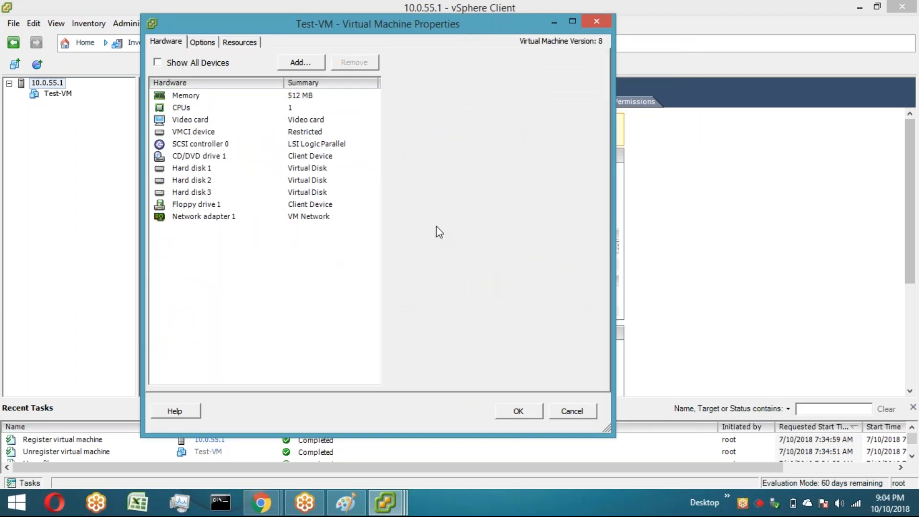
pyautogui.click(205, 173)
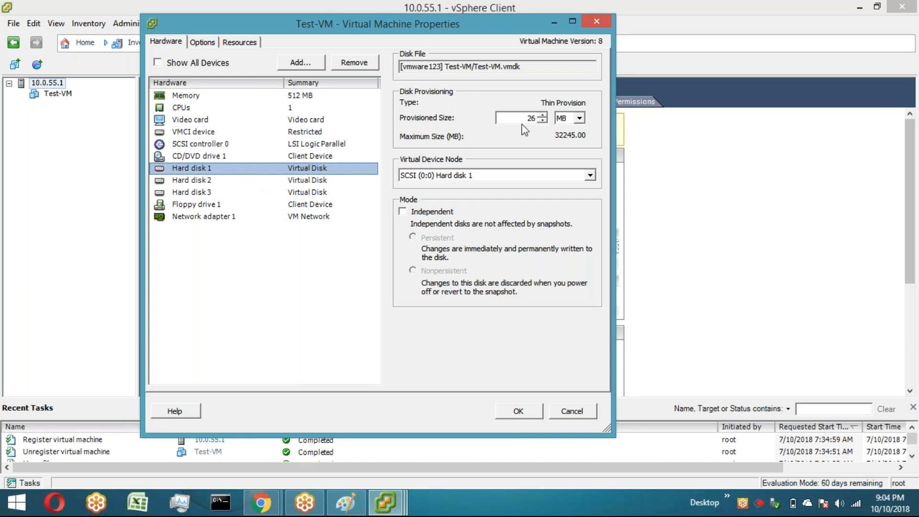
pyautogui.click(525, 415)
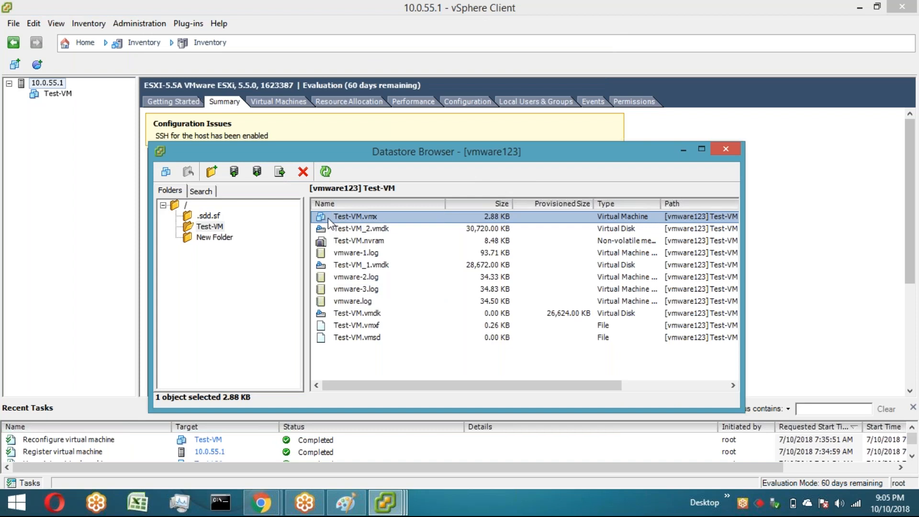
# Step: Examine the context menu options for each file in the Test-VM datastore folder
pyautogui.rightClick(377, 220)
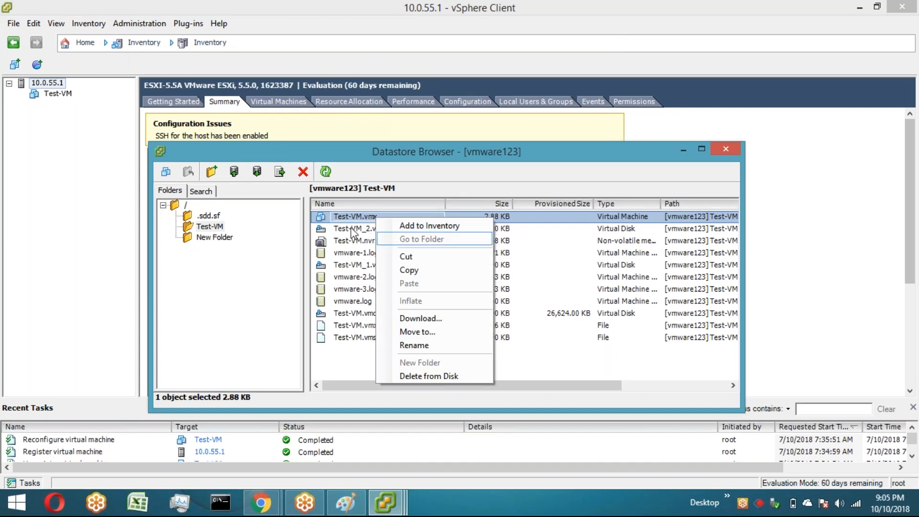
pyautogui.press('Escape')
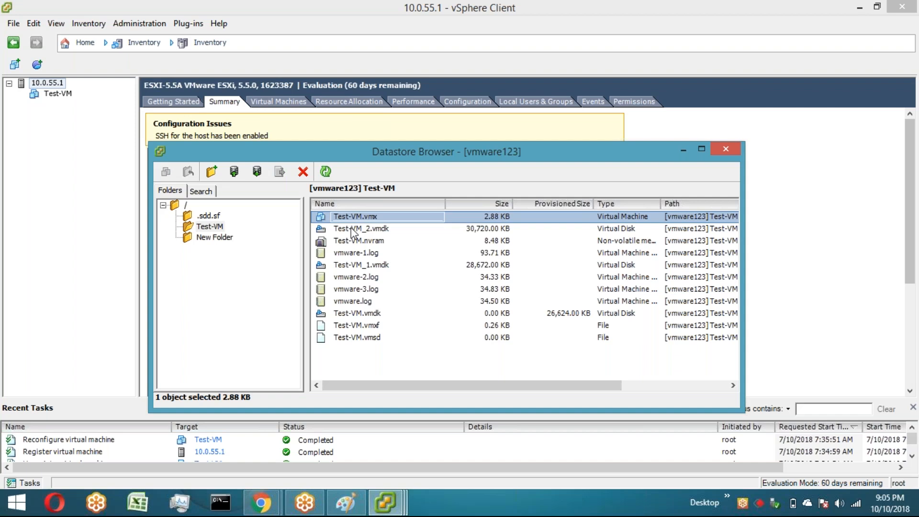
pyautogui.rightClick(360, 240)
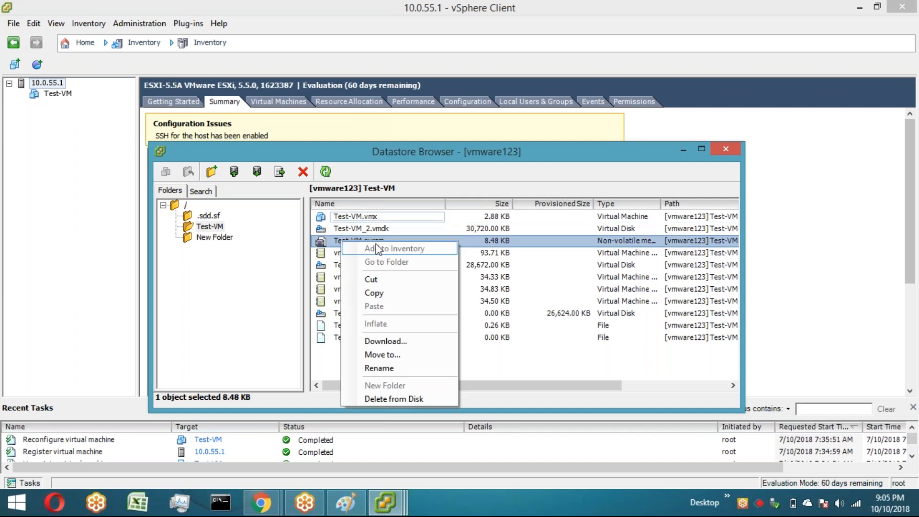
pyautogui.rightClick(323, 251)
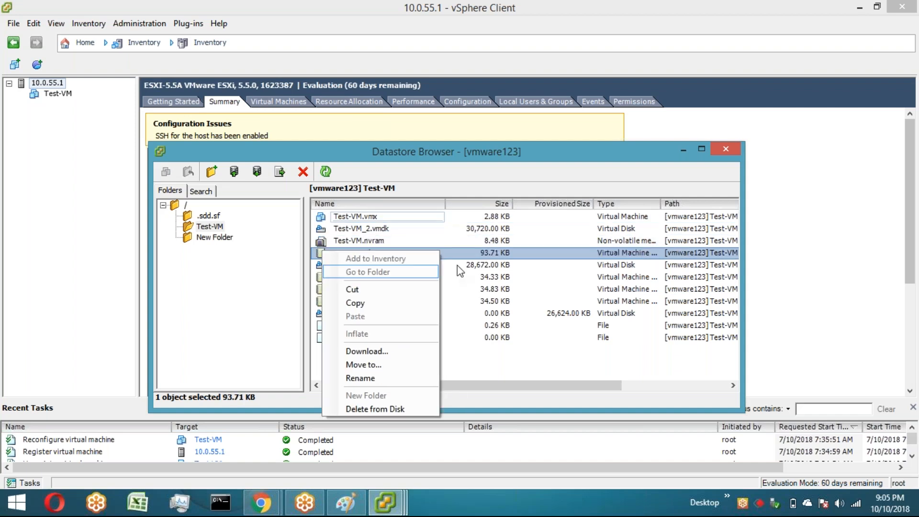
pyautogui.rightClick(386, 277)
pyautogui.rightClick(363, 290)
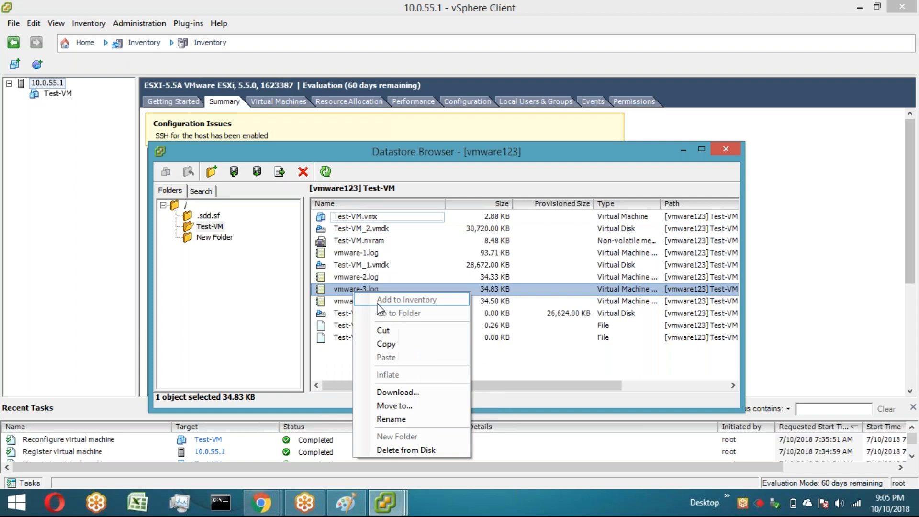
pyautogui.rightClick(330, 302)
pyautogui.rightClick(498, 327)
pyautogui.click(413, 324)
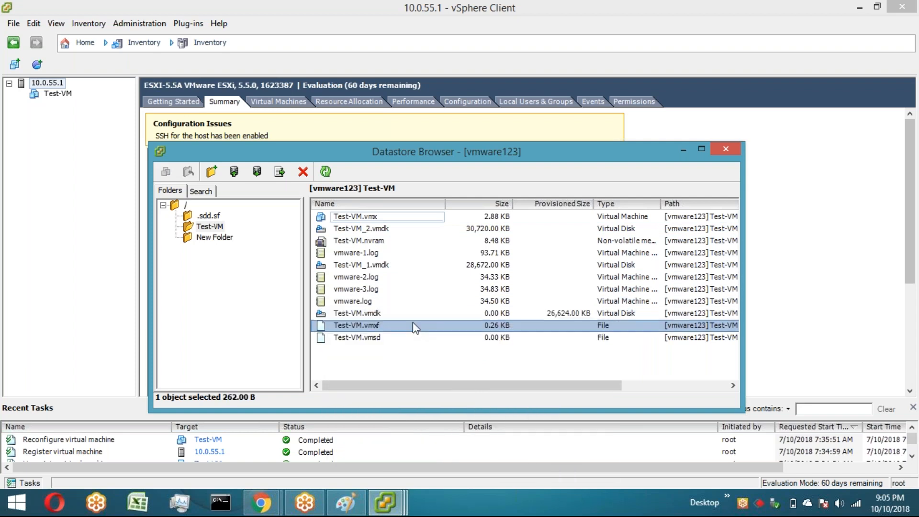
pyautogui.rightClick(414, 326)
pyautogui.click(371, 338)
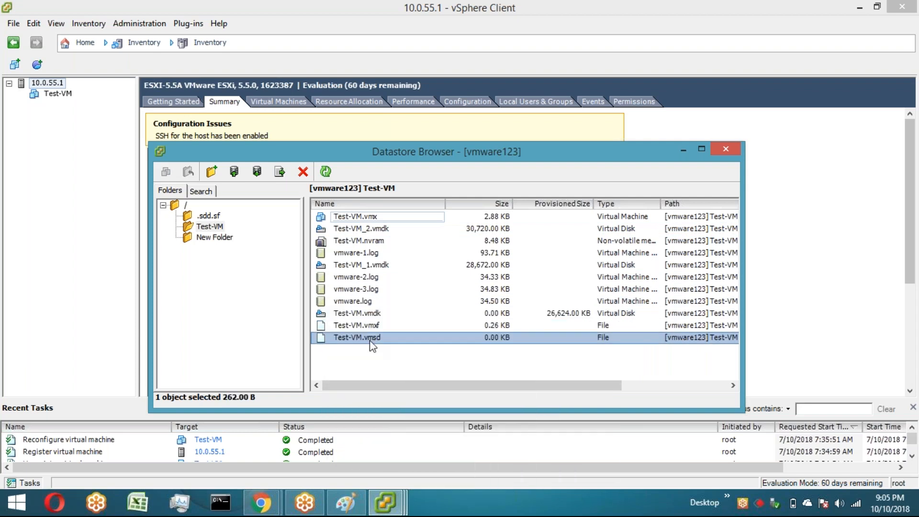
pyautogui.rightClick(369, 340)
pyautogui.click(346, 367)
pyautogui.click(349, 372)
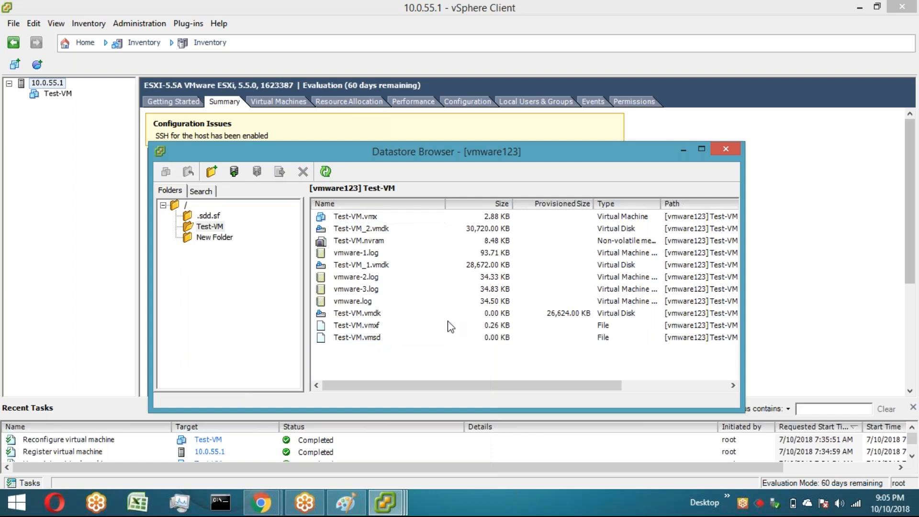
pyautogui.click(402, 221)
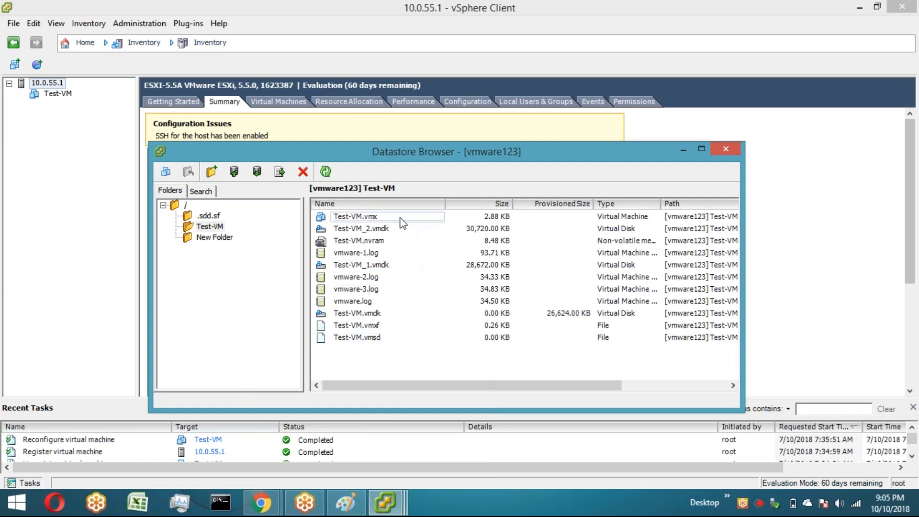
pyautogui.rightClick(401, 218)
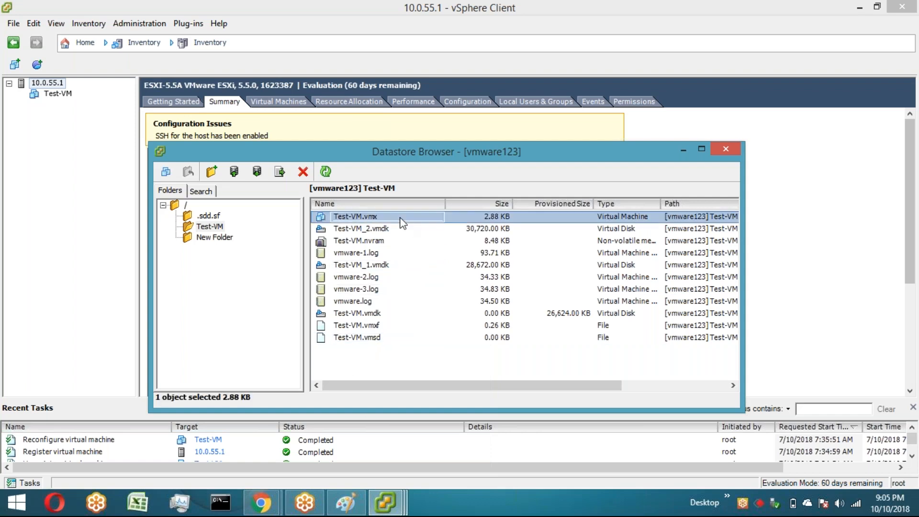
pyautogui.click(376, 368)
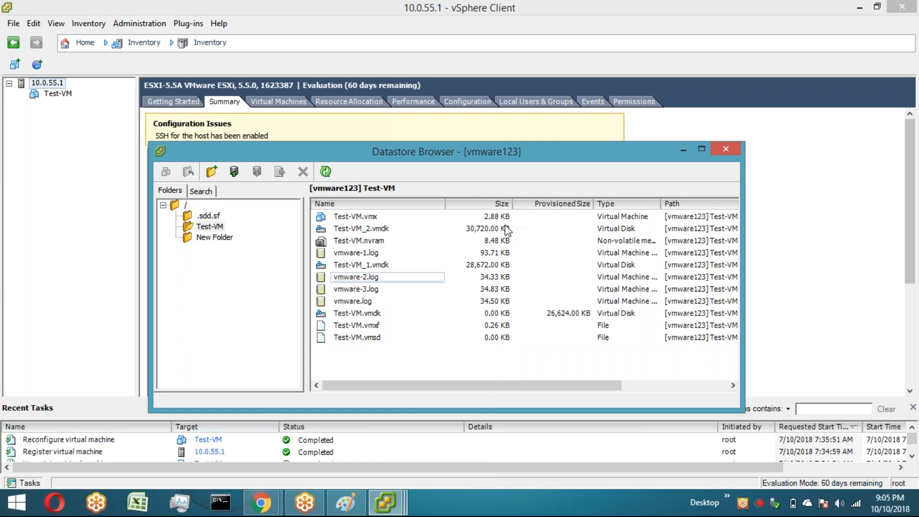
pyautogui.click(837, 236)
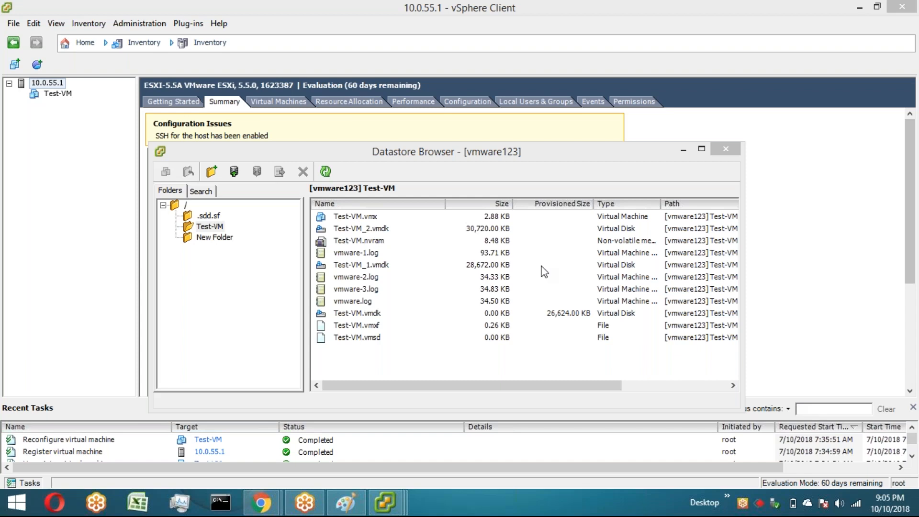
# Step: Compare the context menu options of the virtual disk files with those of the other VM files
pyautogui.click(415, 315)
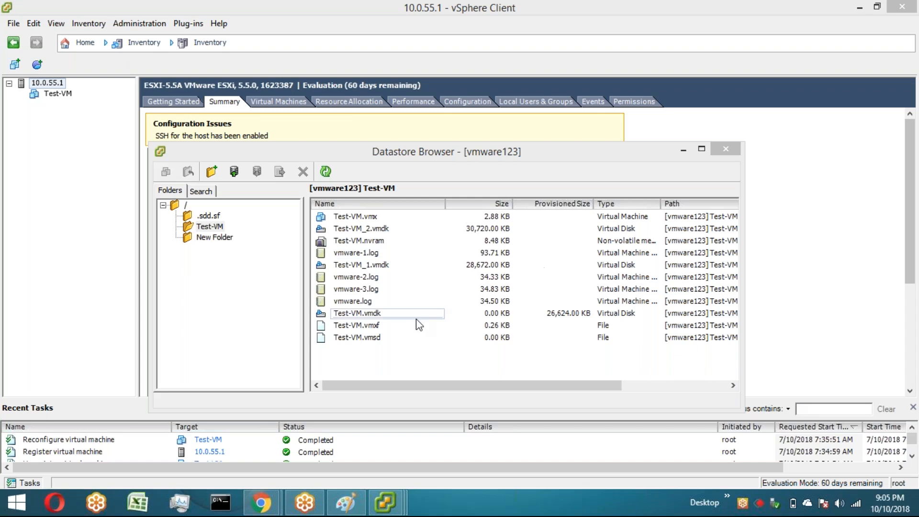
pyautogui.click(415, 316)
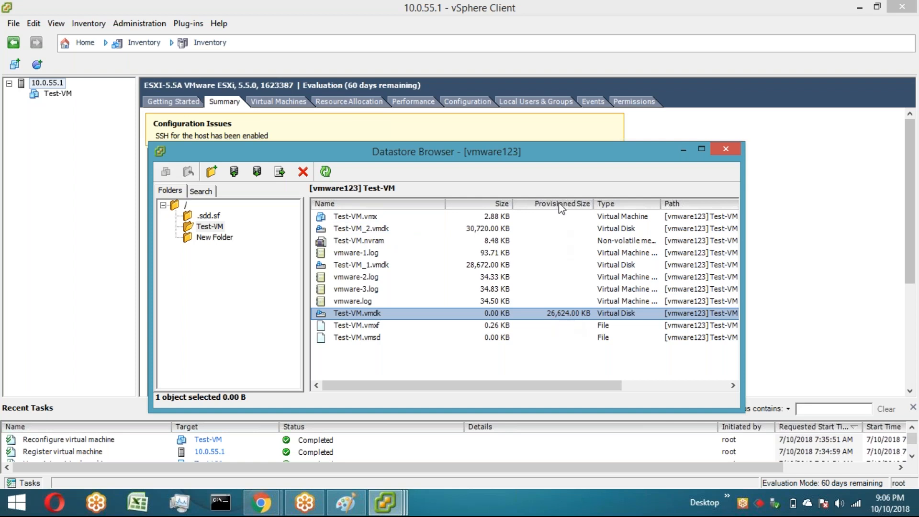
pyautogui.rightClick(366, 228)
pyautogui.press('Escape')
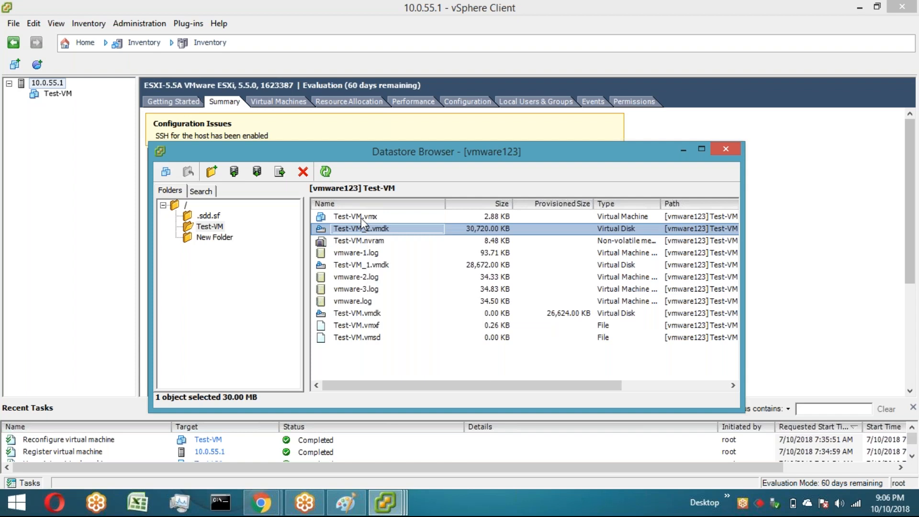
pyautogui.rightClick(361, 218)
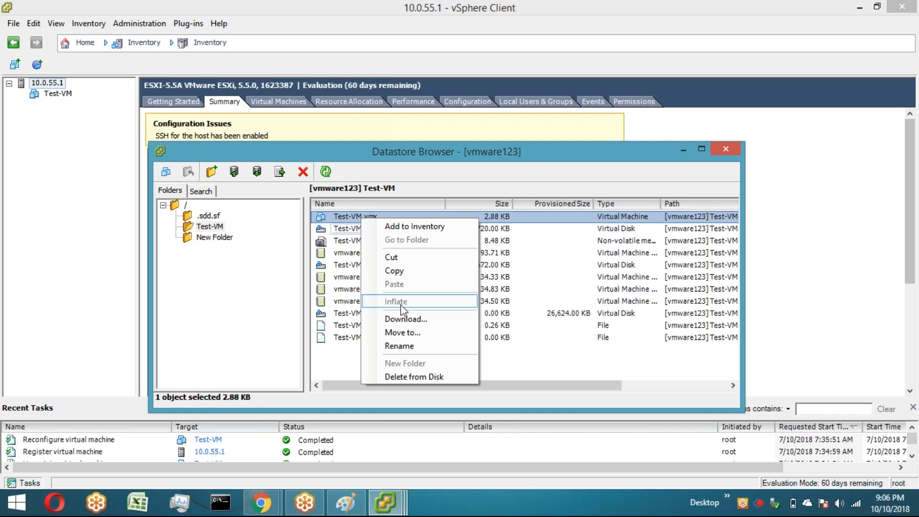
pyautogui.click(334, 230)
pyautogui.rightClick(334, 229)
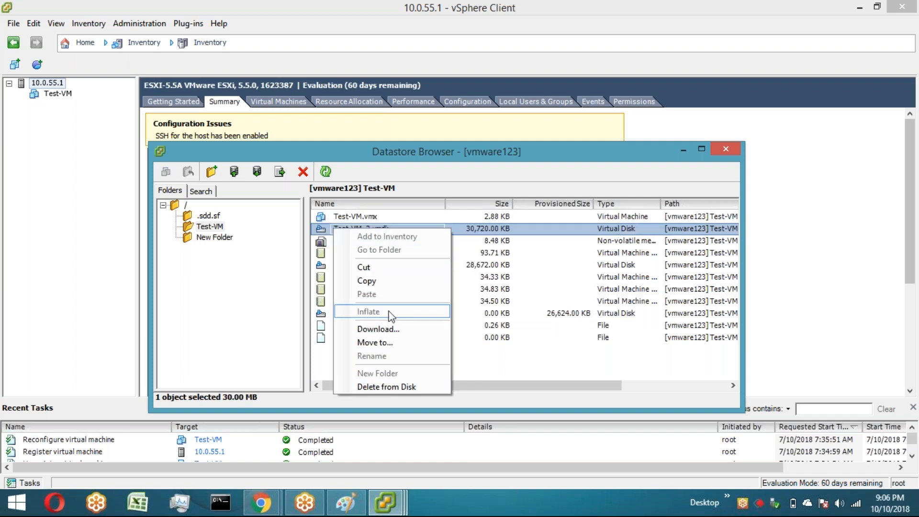
pyautogui.click(323, 243)
pyautogui.click(323, 243)
pyautogui.rightClick(324, 243)
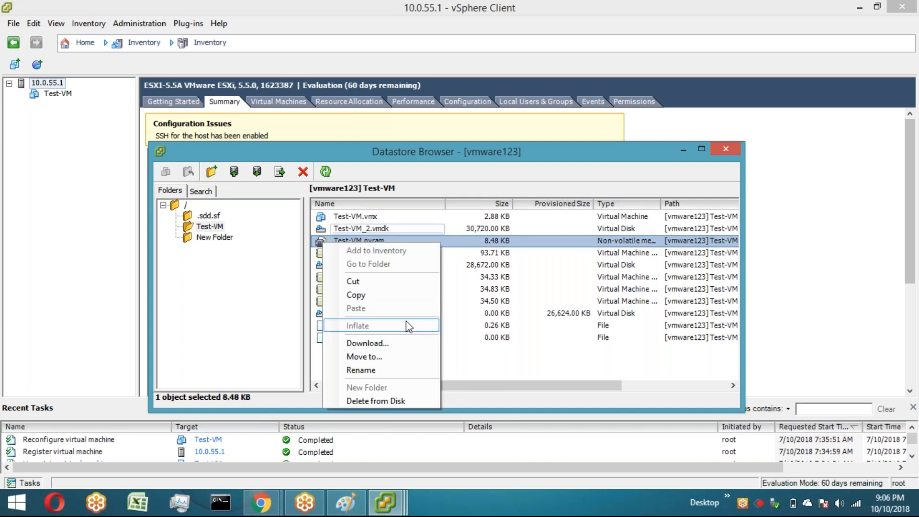
pyautogui.rightClick(484, 255)
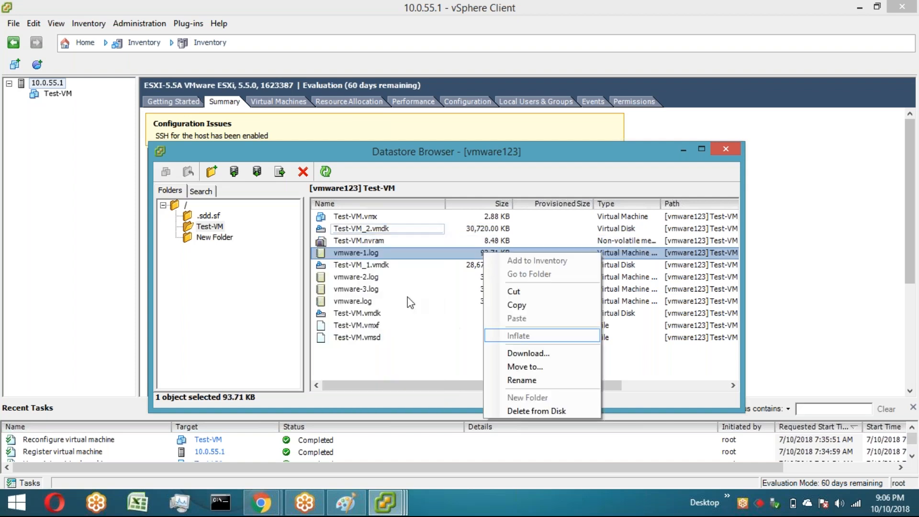
pyautogui.click(387, 267)
pyautogui.rightClick(386, 267)
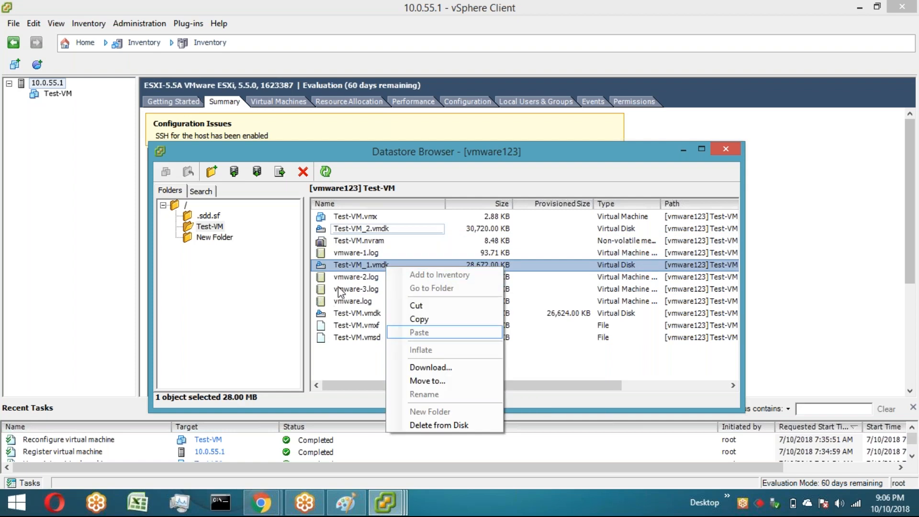
pyautogui.click(353, 317)
pyautogui.click(351, 312)
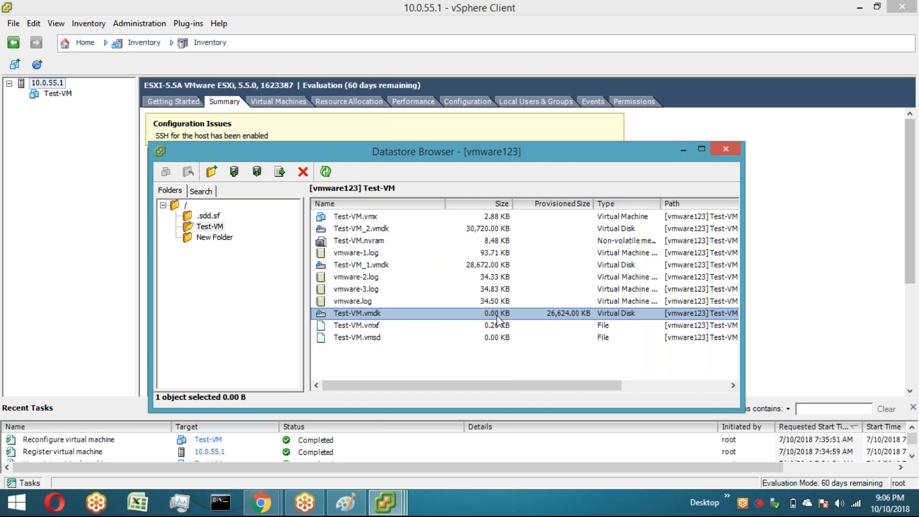
# Step: Inflate the Test-VM.vmdk virtual disk
pyautogui.rightClick(411, 316)
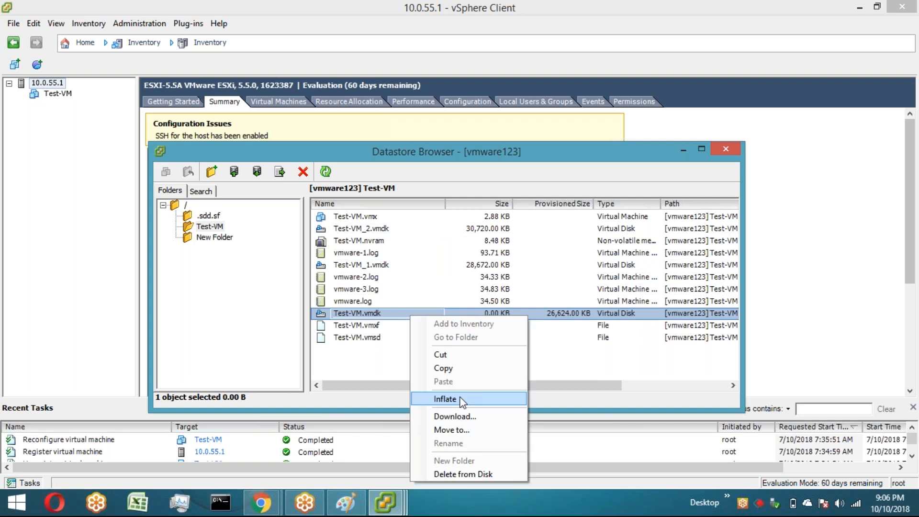
pyautogui.click(486, 406)
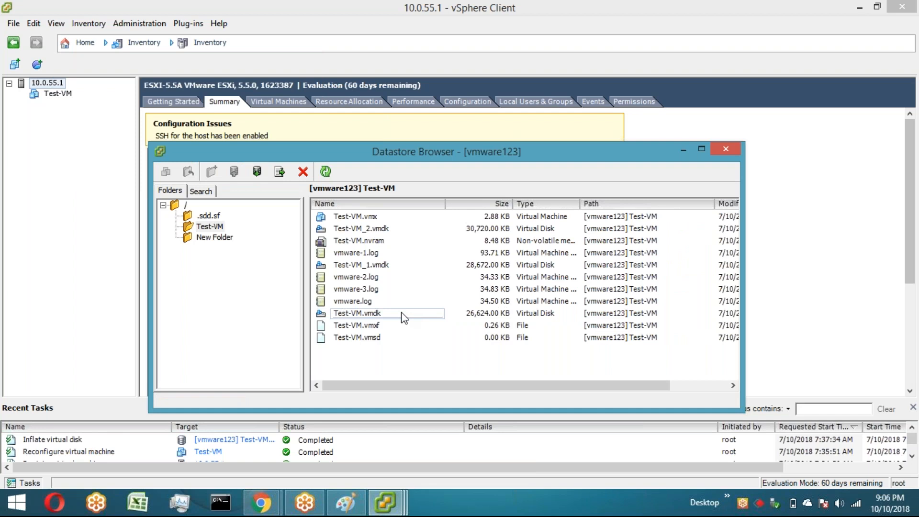
pyautogui.click(404, 317)
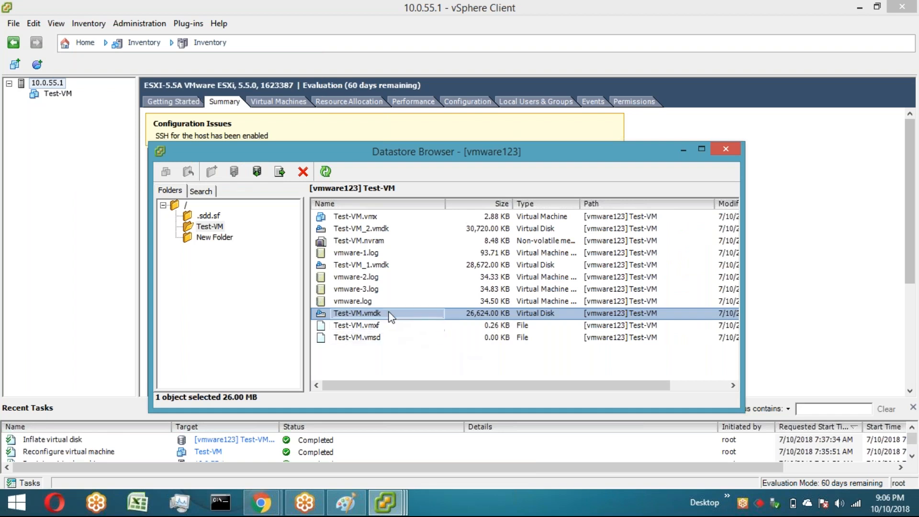
# Step: Increase Hard disk 1's provisioned size to 27 MB in Test-VM's settings and apply
pyautogui.rightClick(57, 97)
pyautogui.click(115, 164)
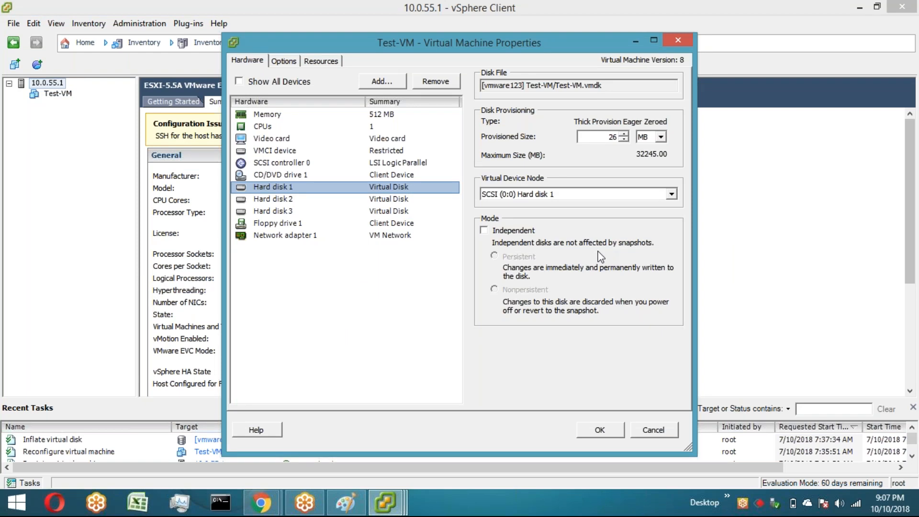
pyautogui.click(421, 275)
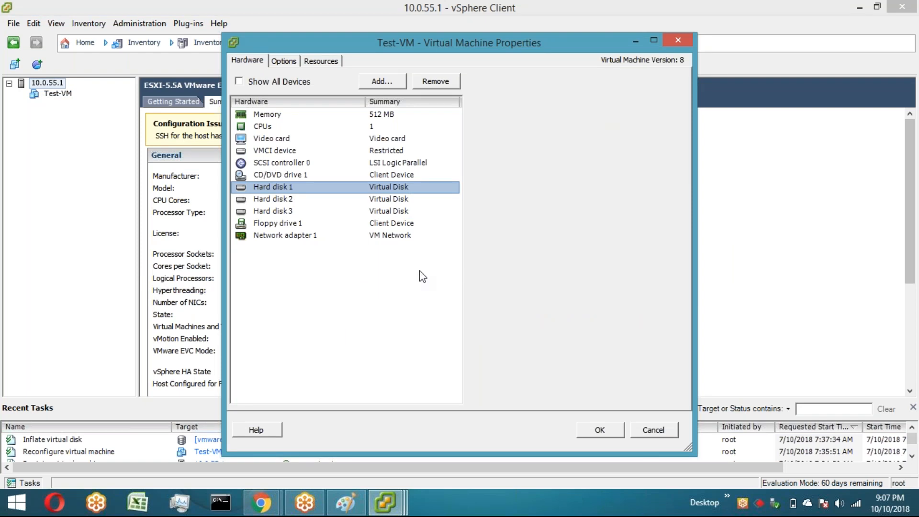
pyautogui.click(333, 187)
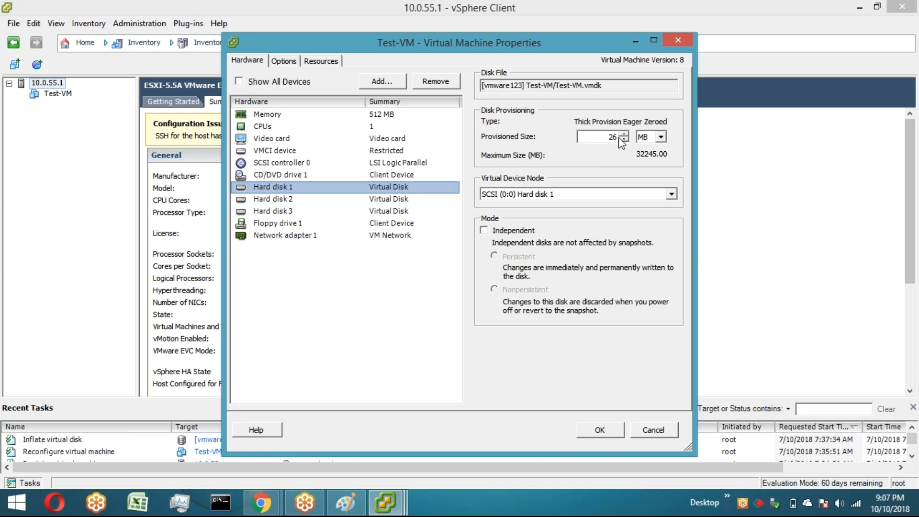
pyautogui.click(623, 135)
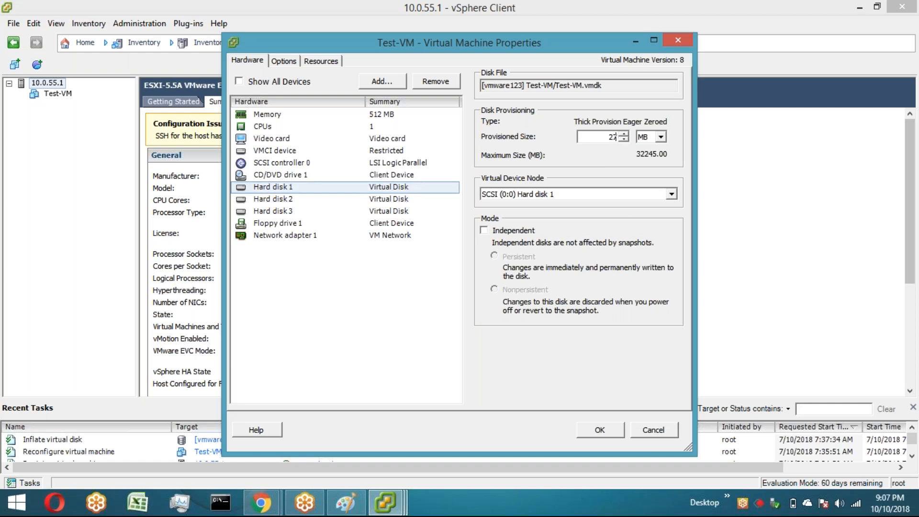
pyautogui.click(611, 428)
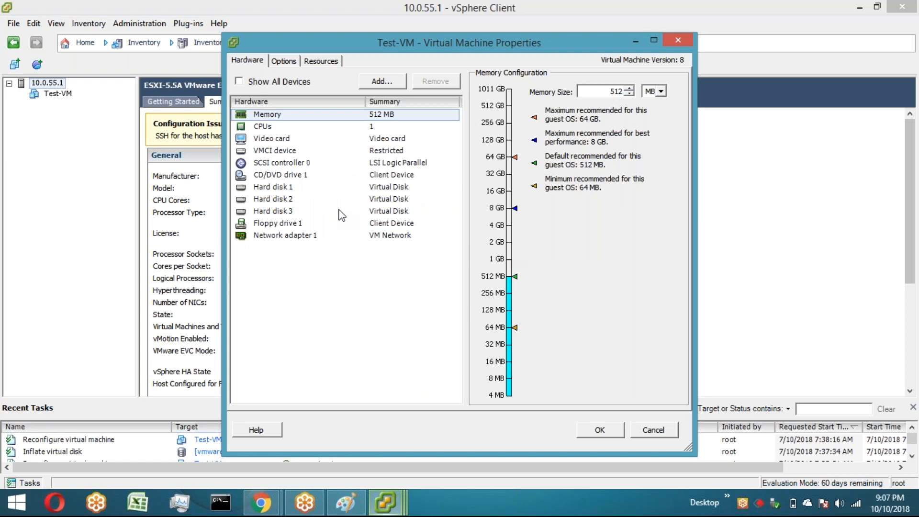
# Step: Check Hard disk 1's provisioning type and size in Test-VM's settings and cancel
pyautogui.click(307, 187)
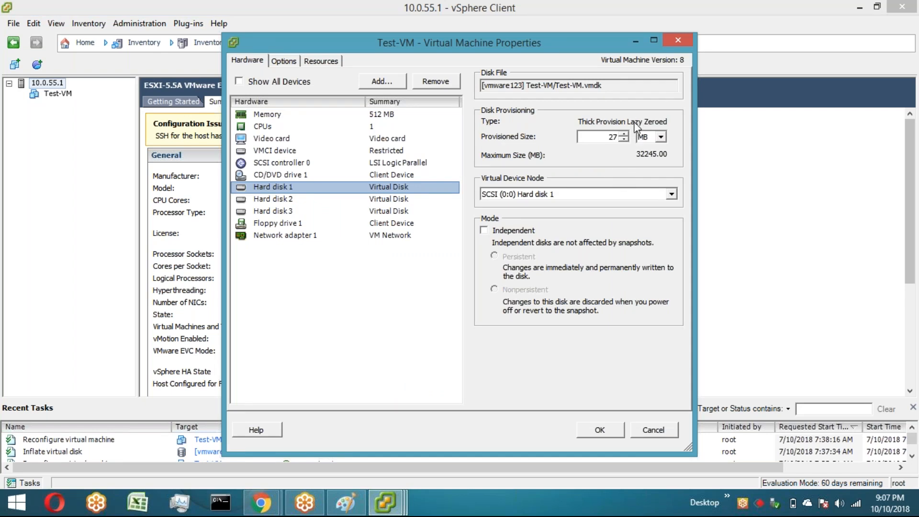
pyautogui.click(750, 314)
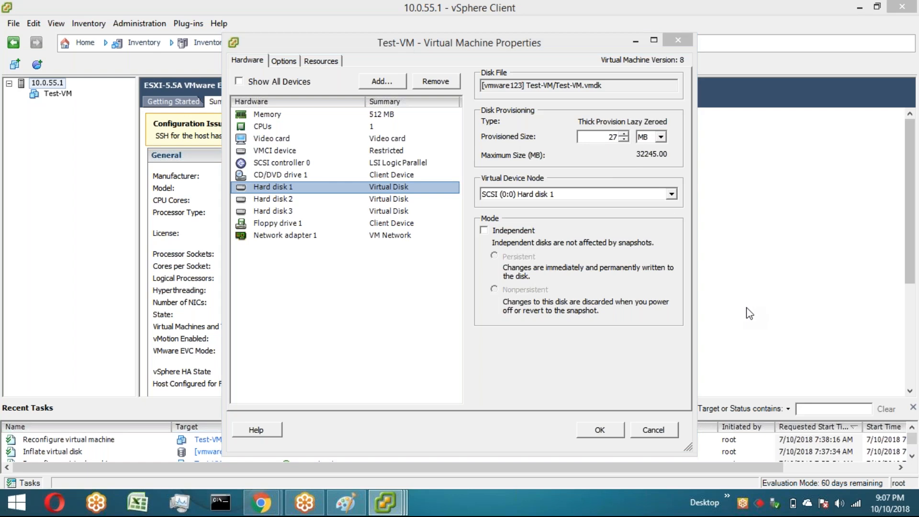
pyautogui.click(657, 431)
# Step: Return to the Datastore Browser, refresh the Test-VM folder and inspect Test-VM.vmdk's size
pyautogui.moveTo(385, 503)
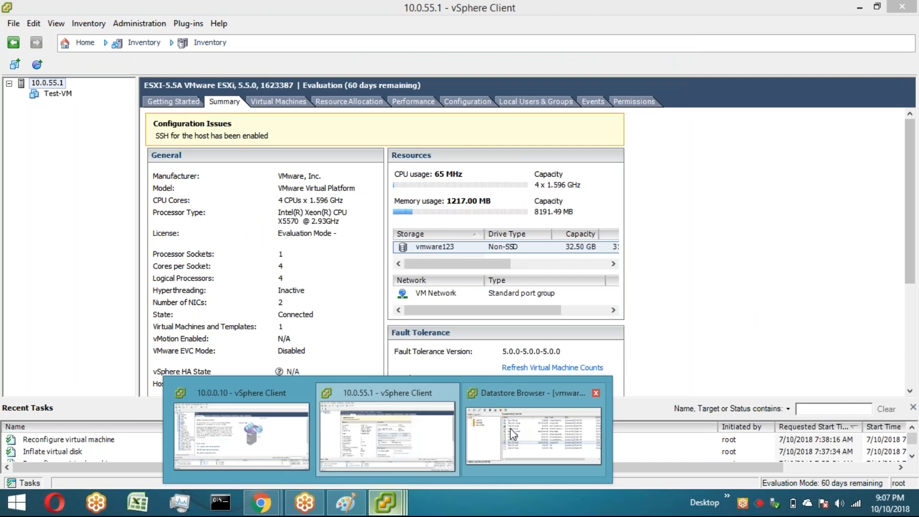
pyautogui.click(510, 430)
pyautogui.rightClick(355, 314)
pyautogui.press('Escape')
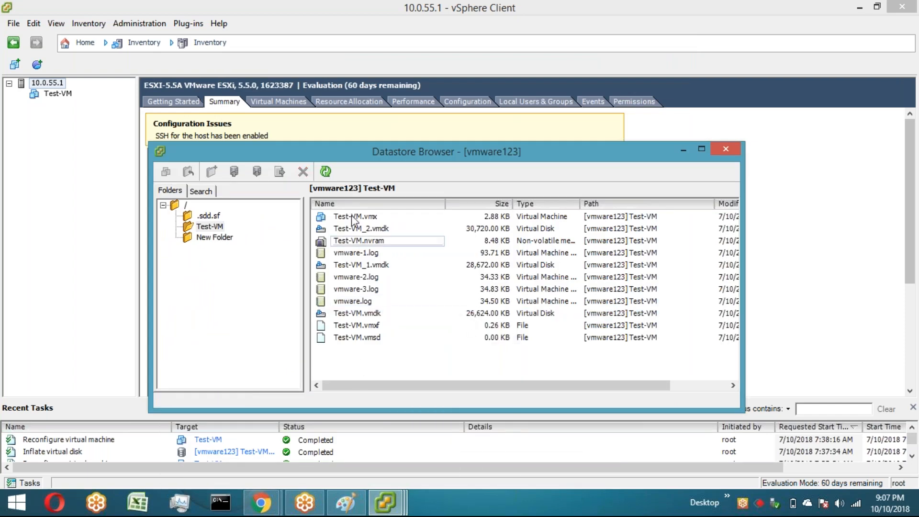
pyautogui.click(326, 171)
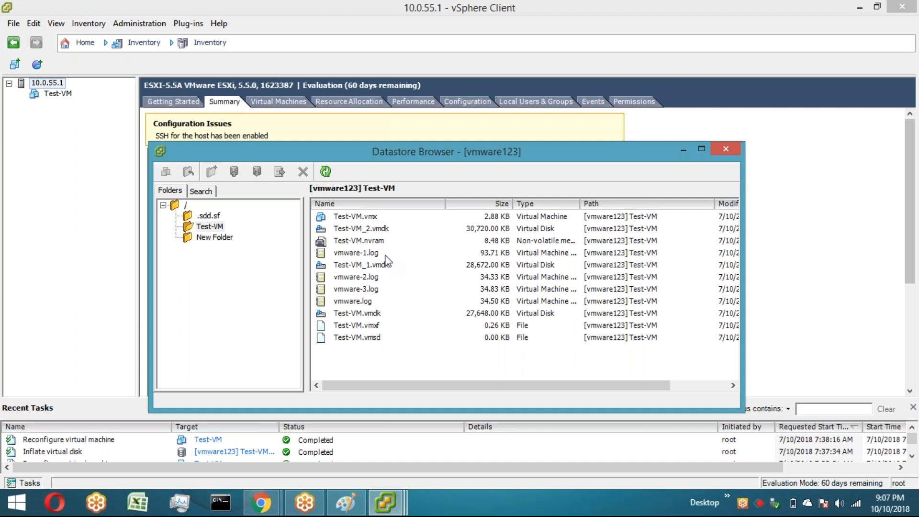
pyautogui.rightClick(453, 314)
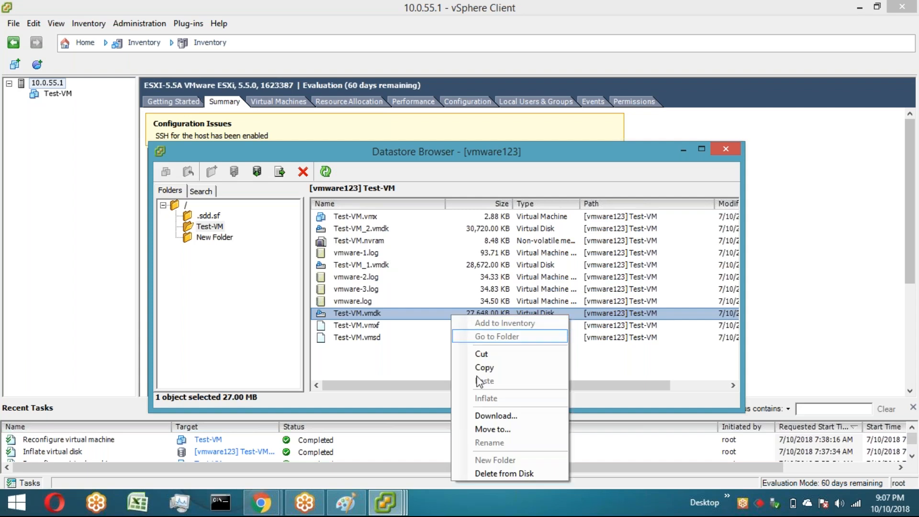
pyautogui.click(395, 368)
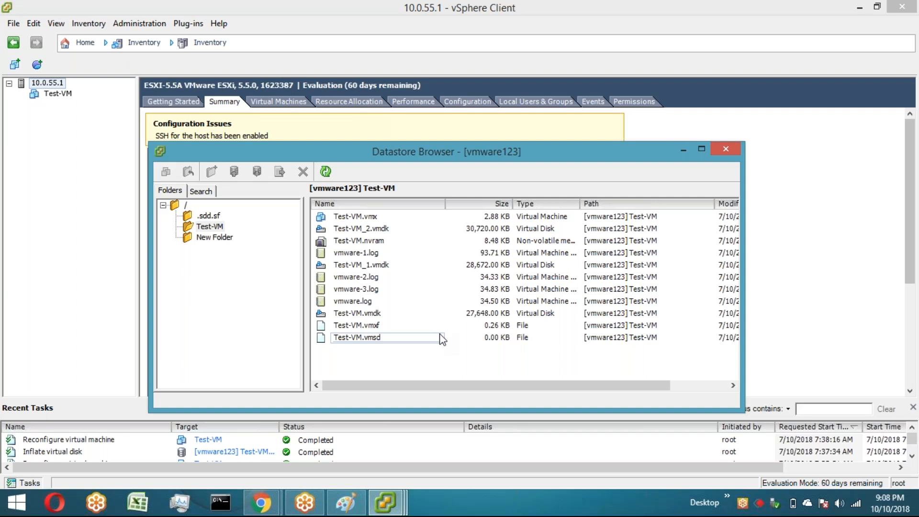
# Step: Minimize the Datastore Browser and start a blank canvas in Paint
pyautogui.click(684, 150)
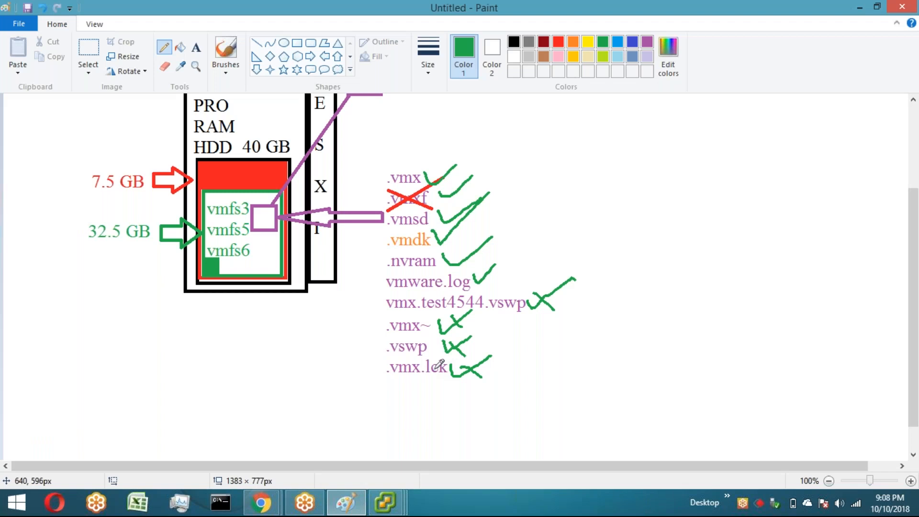
pyautogui.scroll(5, 440, 363)
pyautogui.click(257, 45)
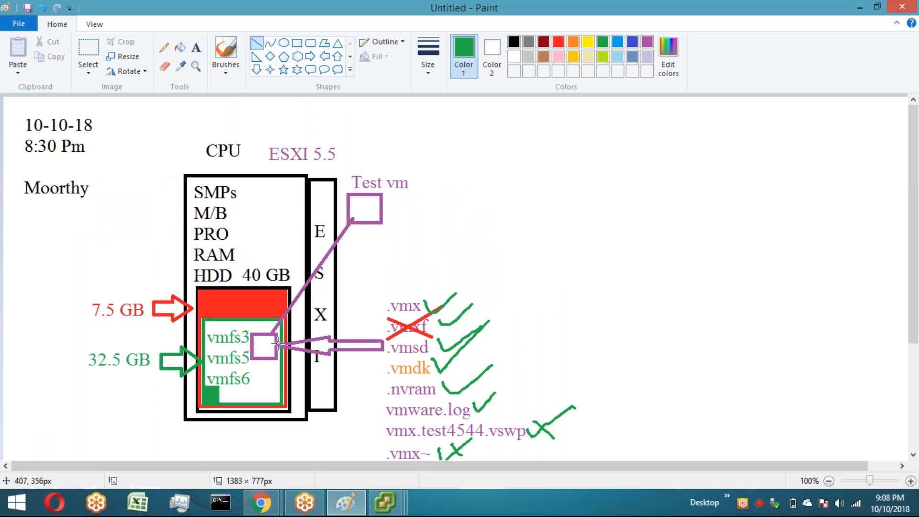
pyautogui.moveTo(266, 345); pyautogui.dragTo(388, 370)
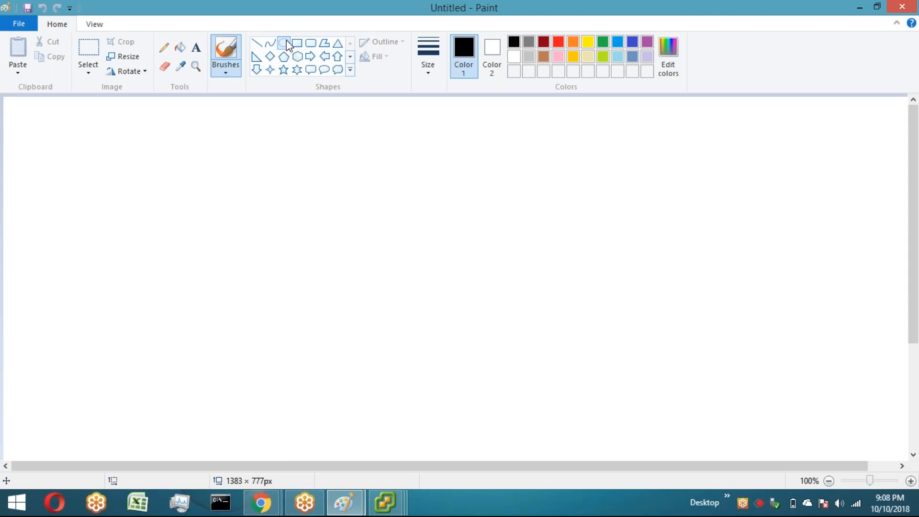
pyautogui.click(286, 44)
pyautogui.moveTo(94, 151); pyautogui.dragTo(187, 328)
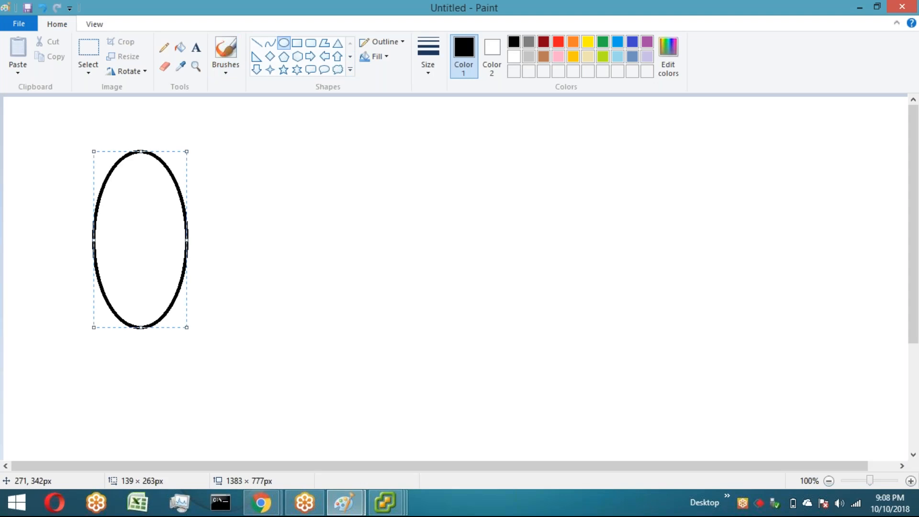
pyautogui.hotkey('ctrl', 'z')
# Step: Draw a tall black rectangle with a large circle filling its lower half as a hard disk
pyautogui.click(297, 43)
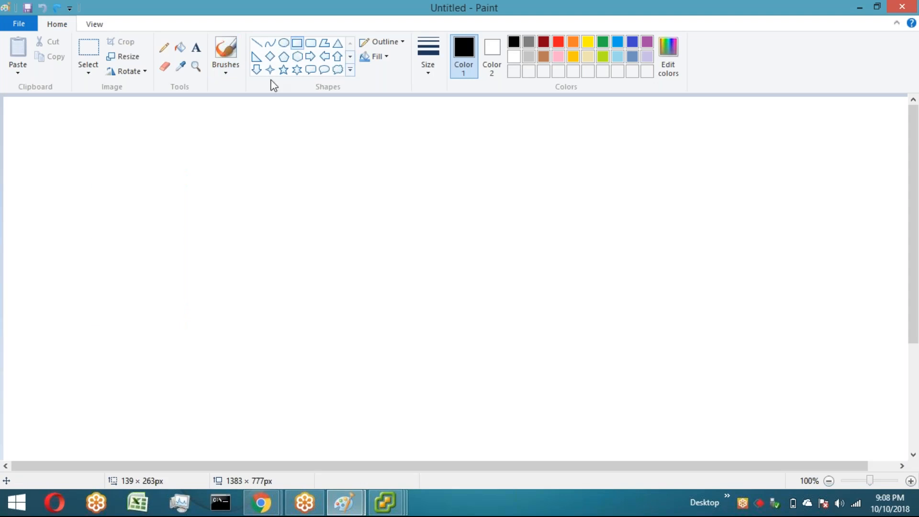
pyautogui.moveTo(66, 169); pyautogui.dragTo(236, 431)
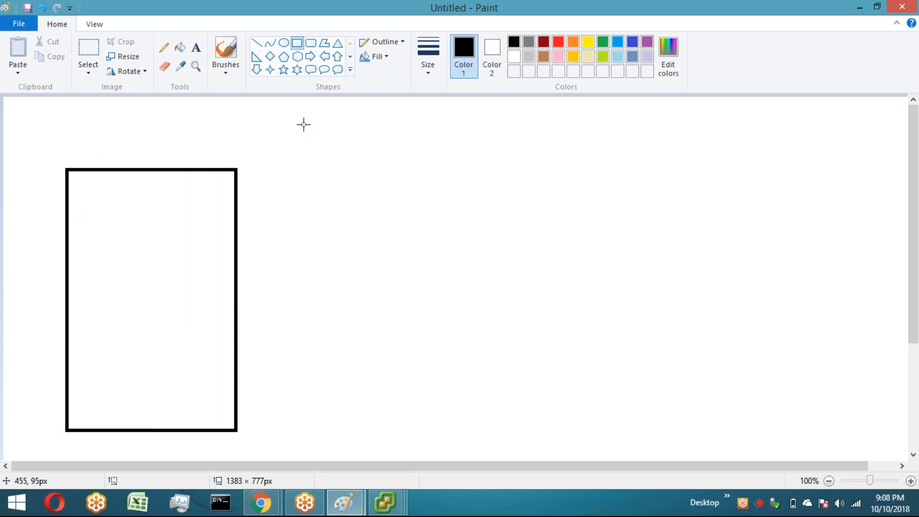
pyautogui.click(286, 43)
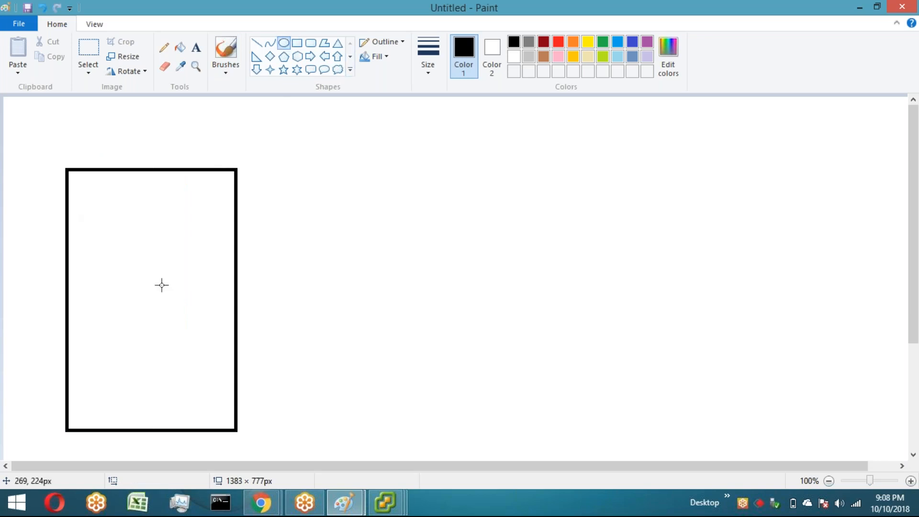
pyautogui.moveTo(74, 270); pyautogui.dragTo(237, 430)
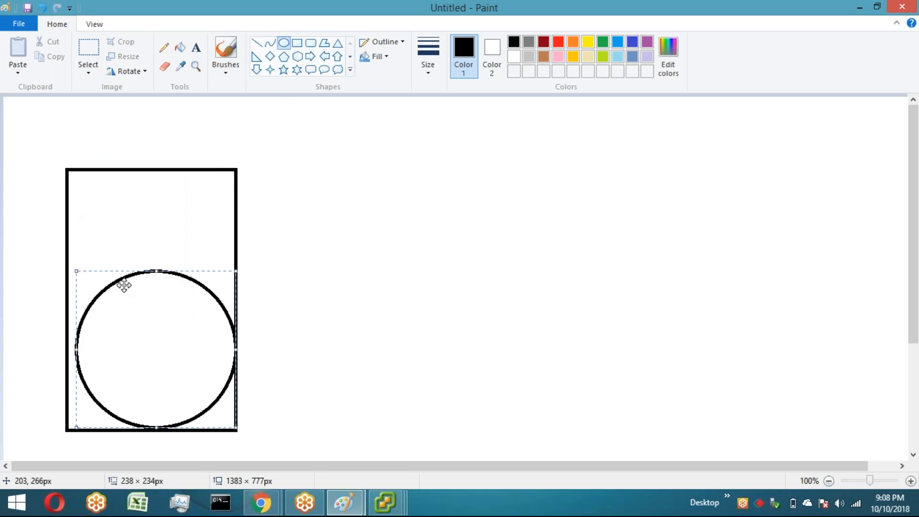
pyautogui.moveTo(75, 349); pyautogui.dragTo(70, 349)
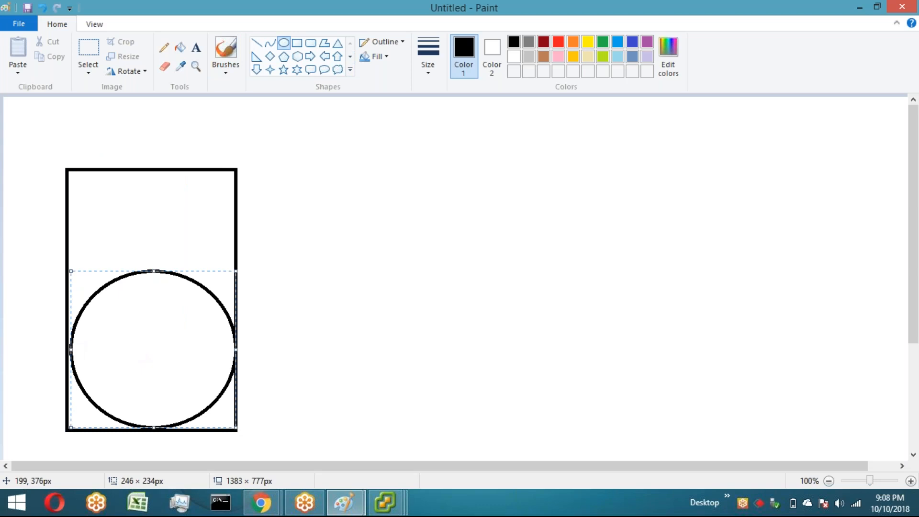
# Step: Draw a small spindle oval with tiny circles at the centre of the disk's platter
pyautogui.click(291, 339)
pyautogui.moveTo(144, 343); pyautogui.dragTo(173, 366)
pyautogui.moveTo(143, 342)
pyautogui.mouseDown()
pyautogui.moveTo(130, 340)
pyautogui.moveTo(191, 361)
pyautogui.moveTo(147, 355)
pyautogui.mouseUp()
pyautogui.click(311, 349)
pyautogui.hotkey('ctrl', 'z')
pyautogui.hotkey('ctrl', 'z')
pyautogui.click(280, 328)
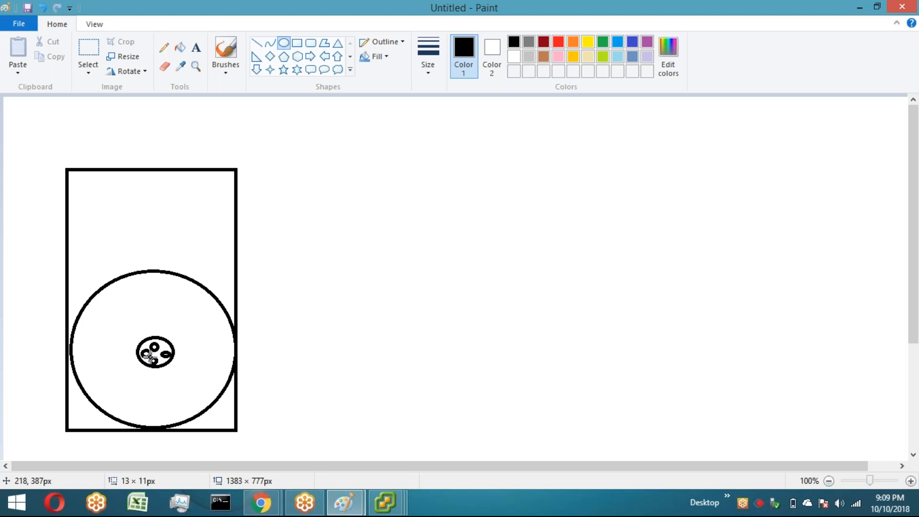
pyautogui.click(303, 338)
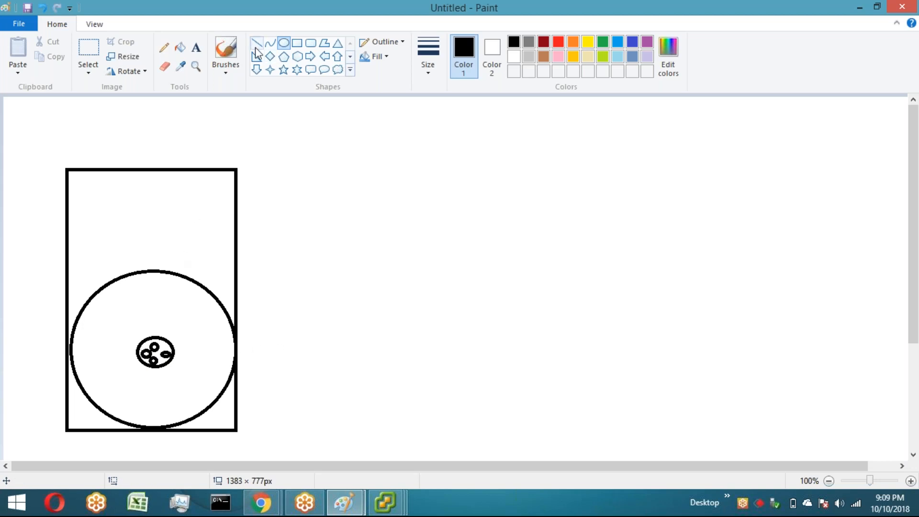
# Step: Draw a read/write arm from the rectangle's upper-right corner down to the platter centre
pyautogui.moveTo(220, 190); pyautogui.dragTo(165, 298)
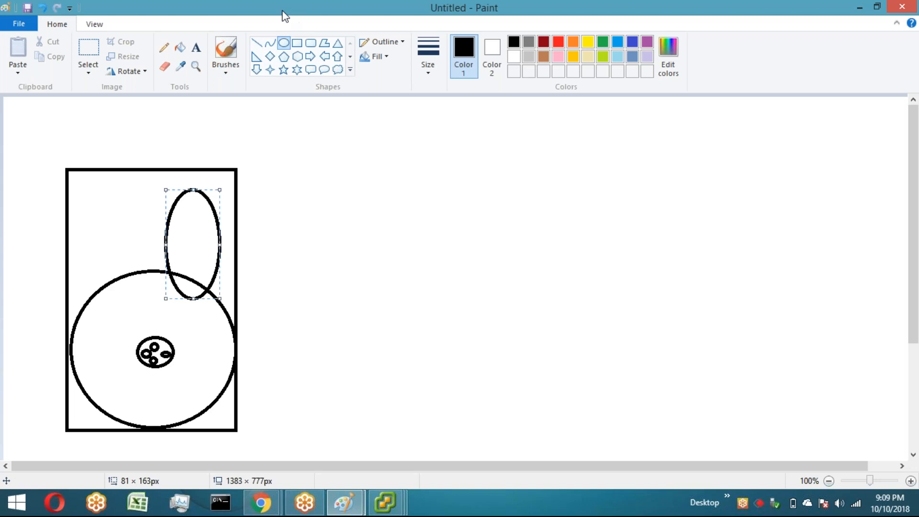
pyautogui.hotkey('ctrl', 'z')
pyautogui.click(257, 43)
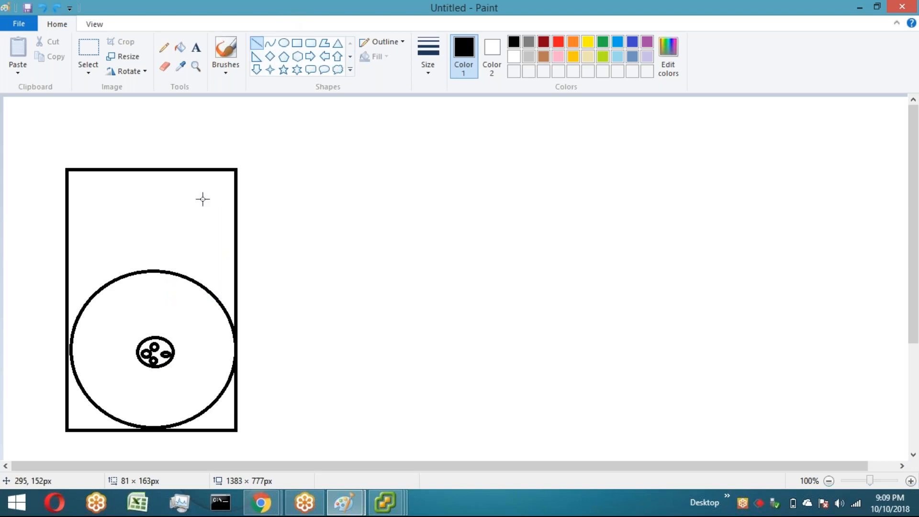
pyautogui.moveTo(212, 192)
pyautogui.mouseDown()
pyautogui.moveTo(160, 326)
pyautogui.moveTo(227, 200)
pyautogui.moveTo(213, 192)
pyautogui.mouseUp()
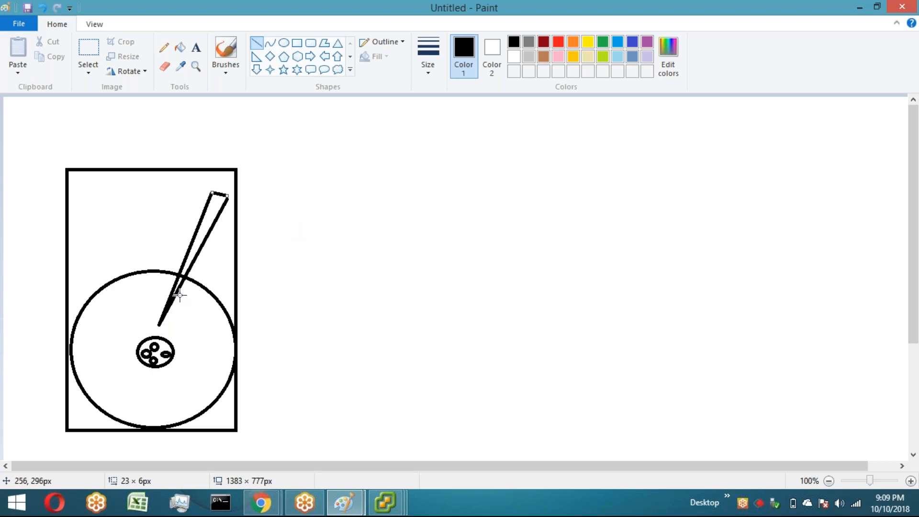
# Step: Draw a large circle beside the disk as an enlarged platter
pyautogui.click(284, 44)
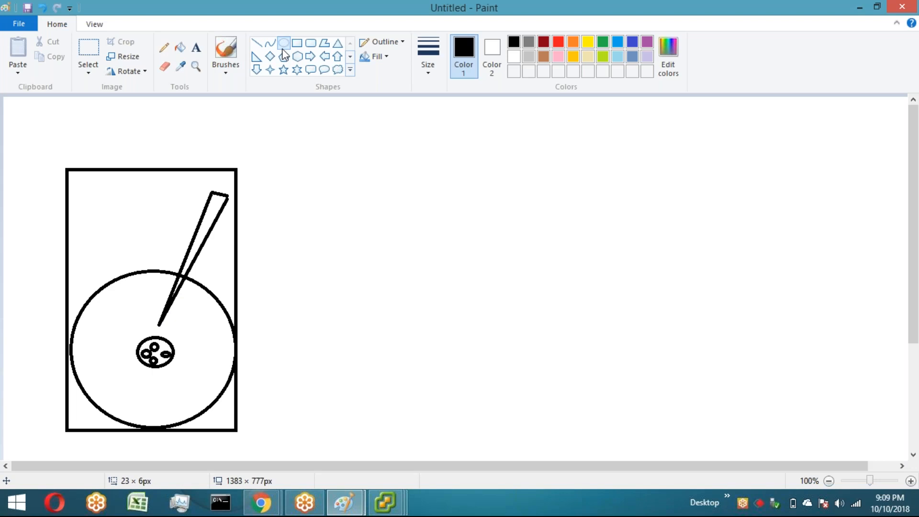
pyautogui.moveTo(314, 127); pyautogui.dragTo(651, 454)
pyautogui.click(754, 351)
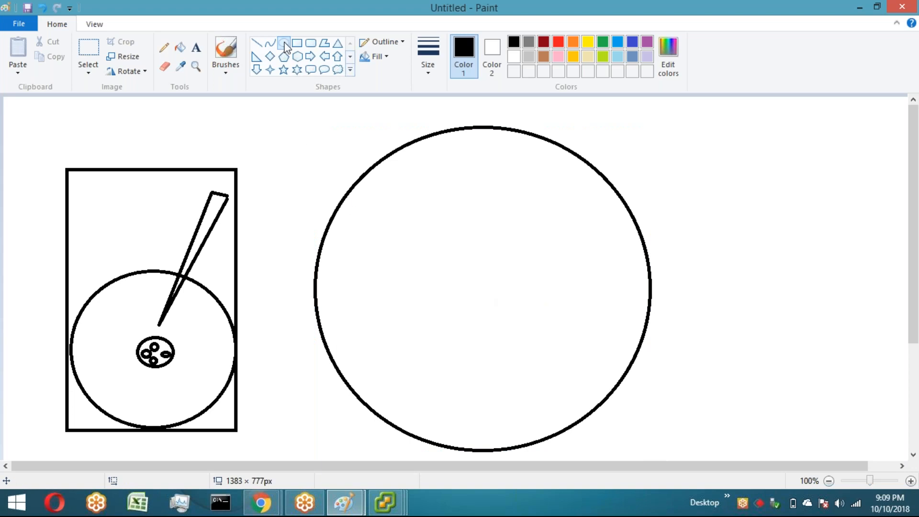
# Step: Draw a hub oval with four small holes at the large platter's centre and delete the stray dot
pyautogui.moveTo(469, 268)
pyautogui.mouseDown()
pyautogui.moveTo(519, 322)
pyautogui.moveTo(468, 302)
pyautogui.moveTo(491, 290)
pyautogui.mouseUp()
pyautogui.click(558, 307)
pyautogui.moveTo(486, 303); pyautogui.dragTo(494, 311)
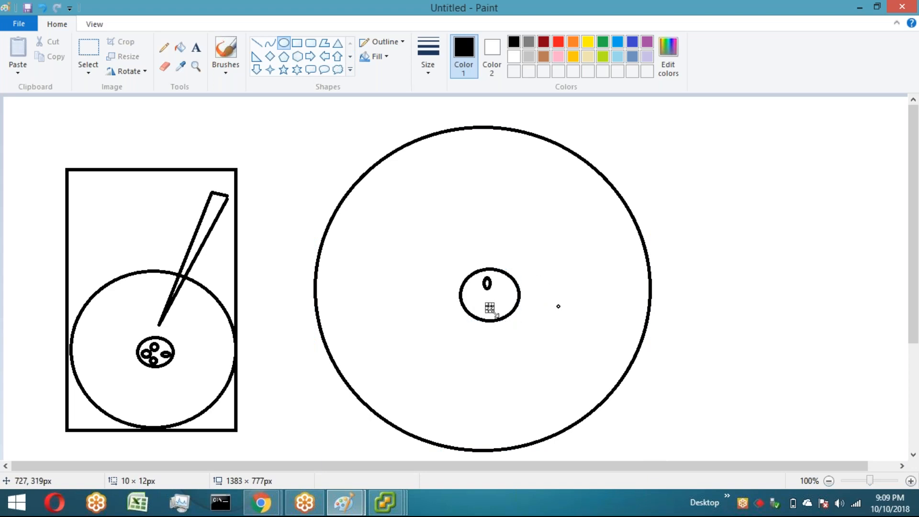
pyautogui.click(504, 295)
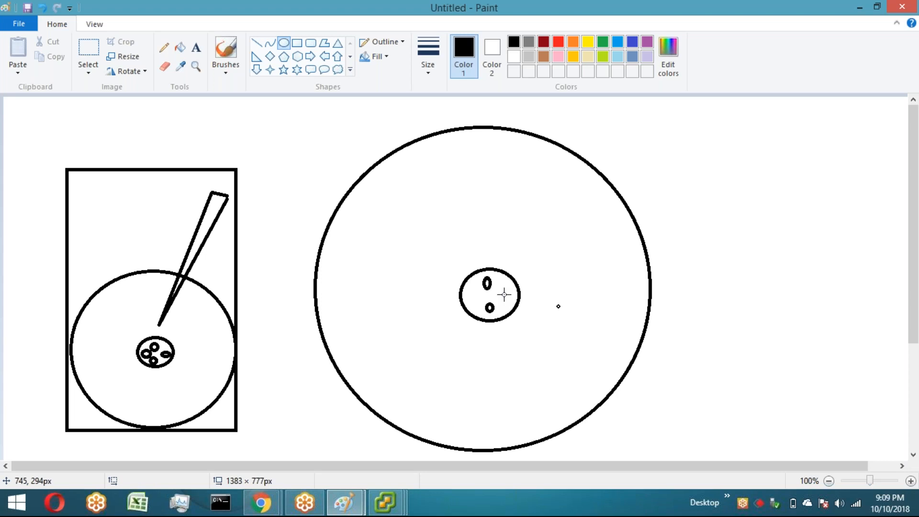
pyautogui.moveTo(500, 290); pyautogui.dragTo(482, 304)
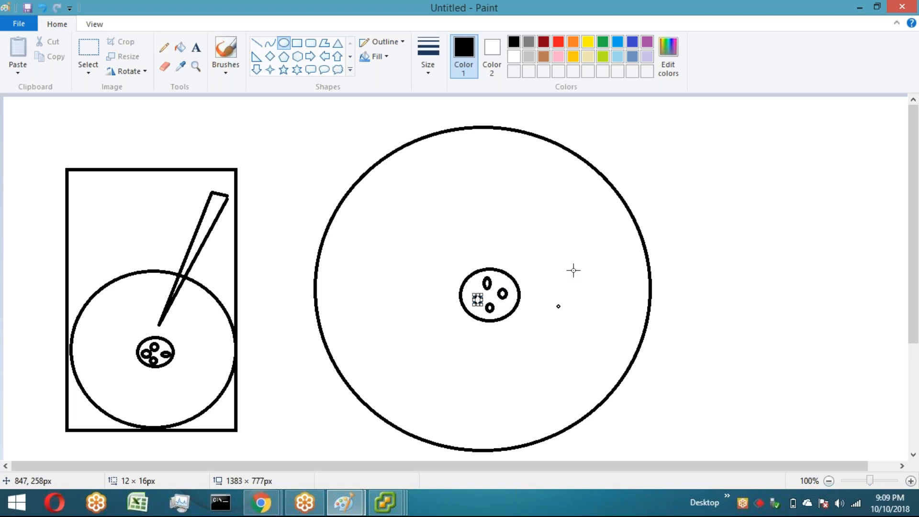
pyautogui.click(88, 47)
pyautogui.moveTo(550, 298); pyautogui.dragTo(566, 319)
pyautogui.press('Delete')
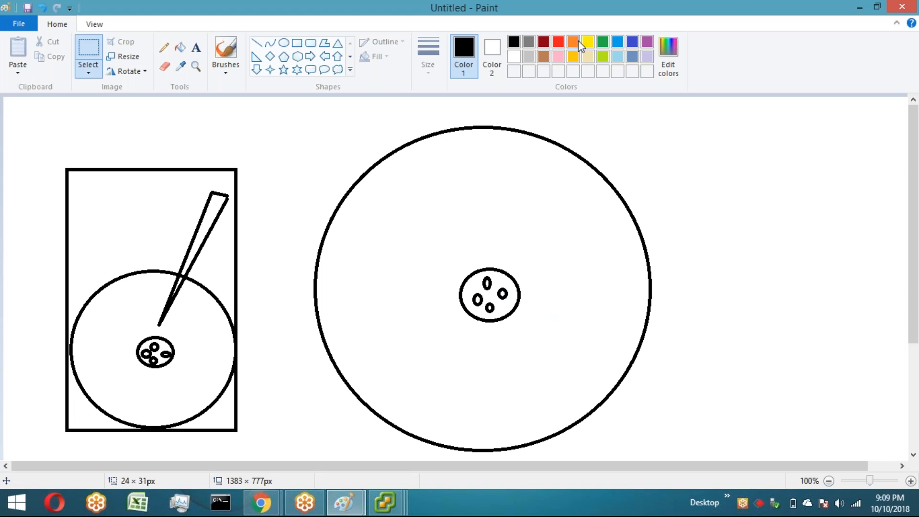
# Step: Switch to orange and draw a large orange track ring just inside the platter's edge
pyautogui.click(574, 43)
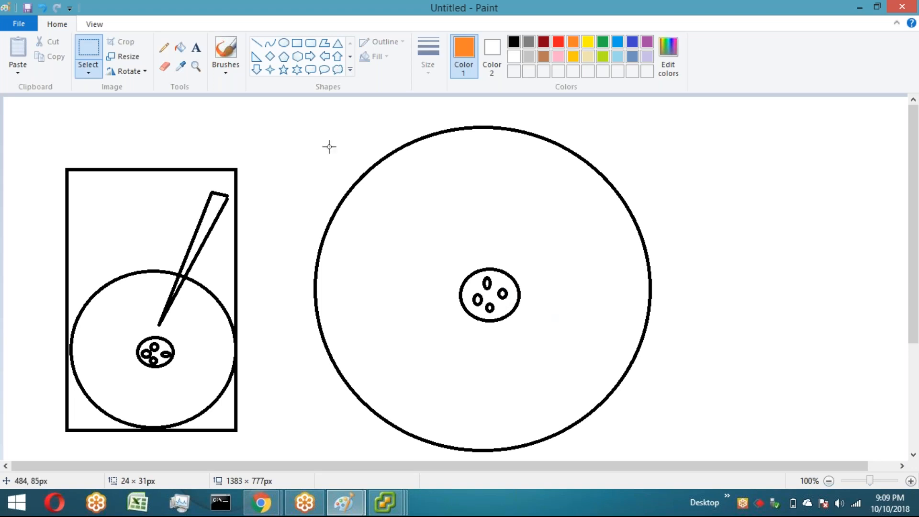
pyautogui.moveTo(330, 144); pyautogui.dragTo(512, 297)
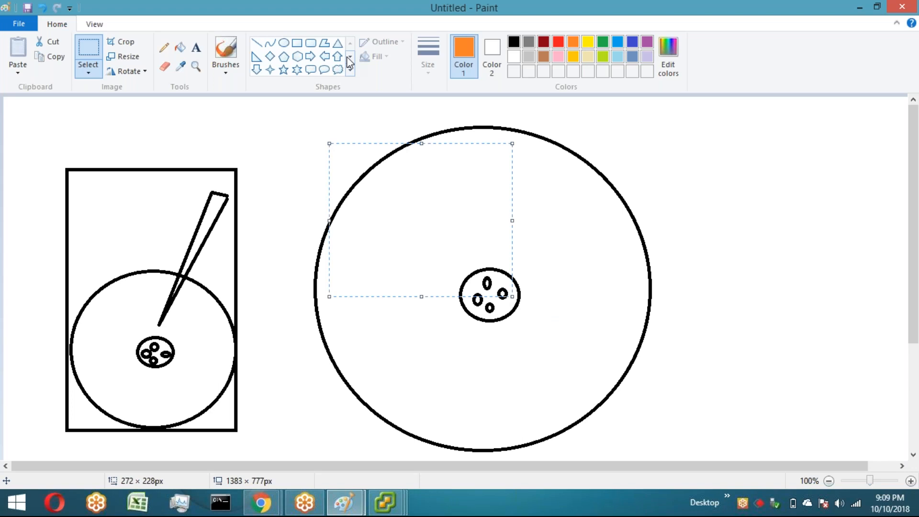
pyautogui.click(284, 42)
pyautogui.moveTo(339, 164); pyautogui.dragTo(617, 424)
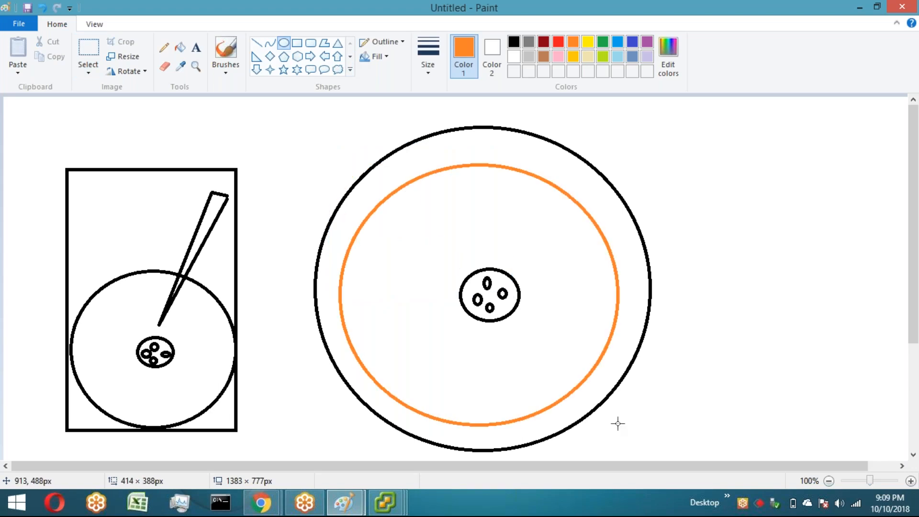
pyautogui.moveTo(490, 162); pyautogui.dragTo(490, 158)
pyautogui.moveTo(700, 252); pyautogui.dragTo(704, 252)
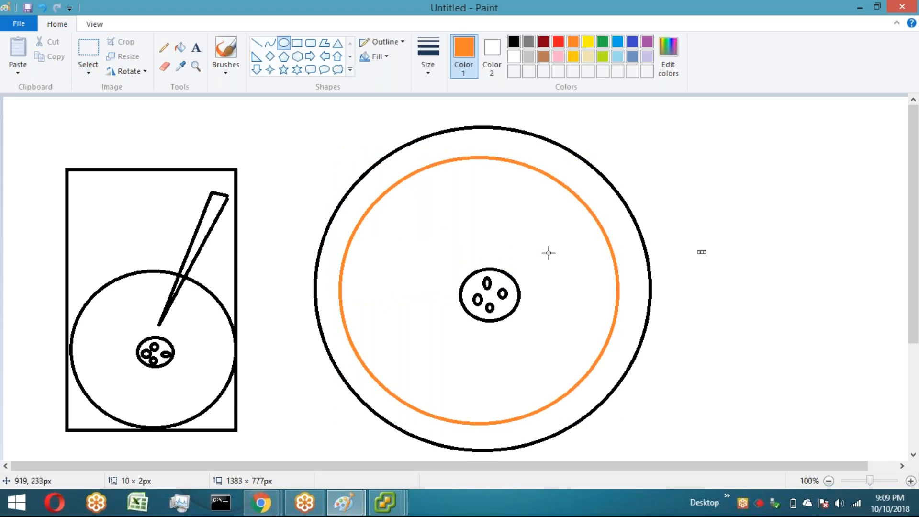
# Step: Draw a second, smaller orange track ring and stretch it to fit inside the first
pyautogui.moveTo(384, 203); pyautogui.dragTo(582, 388)
pyautogui.moveTo(386, 294); pyautogui.dragTo(370, 294)
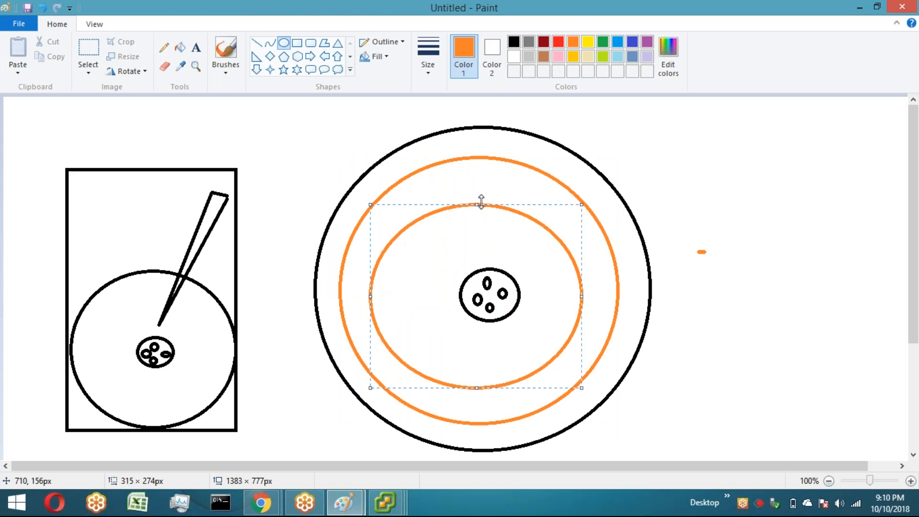
pyautogui.moveTo(482, 204); pyautogui.dragTo(481, 187)
pyautogui.moveTo(582, 287); pyautogui.dragTo(593, 287)
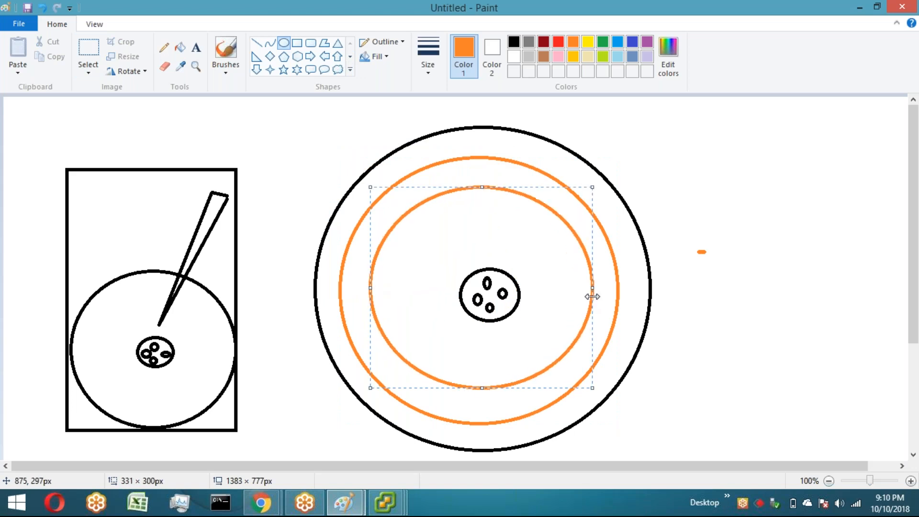
pyautogui.moveTo(480, 388); pyautogui.dragTo(481, 396)
pyautogui.click(401, 224)
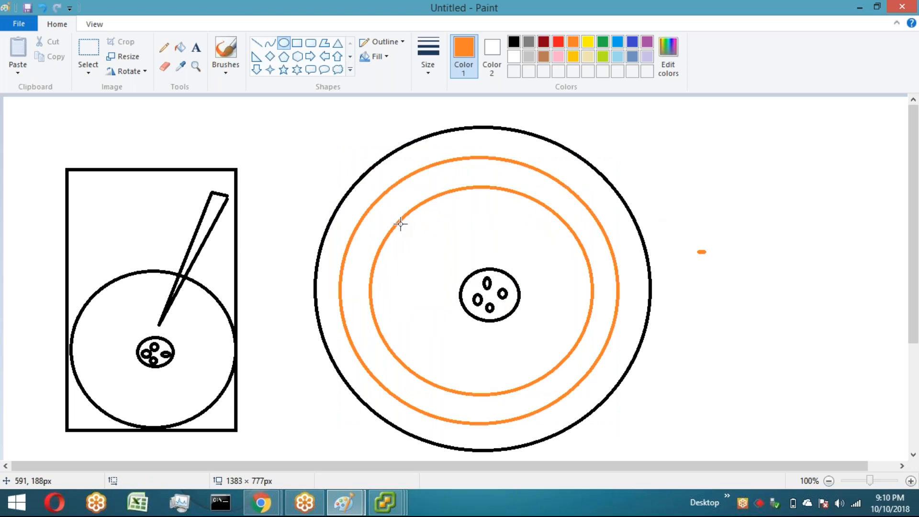
# Step: Draw two more concentric orange track rings closer to the hub
pyautogui.click(401, 224)
pyautogui.moveTo(412, 240); pyautogui.dragTo(557, 362)
pyautogui.moveTo(558, 294); pyautogui.dragTo(565, 299)
pyautogui.click(585, 282)
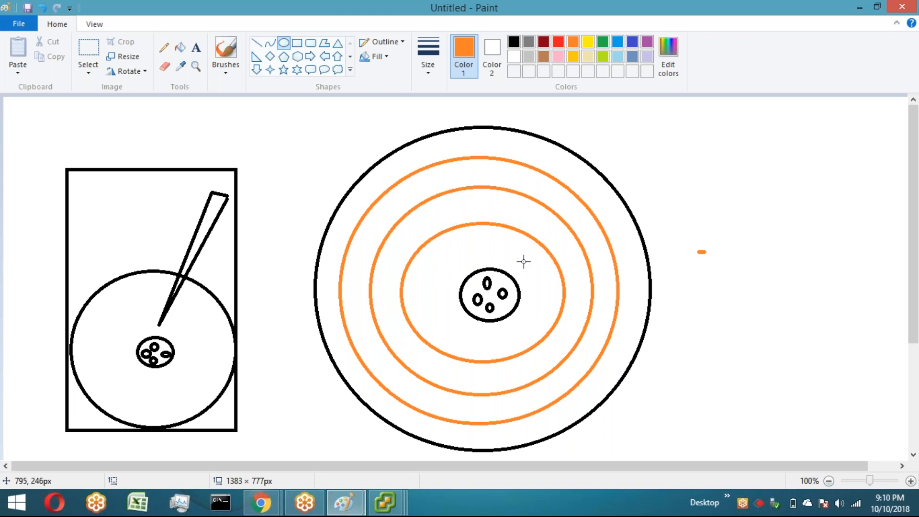
pyautogui.moveTo(437, 252); pyautogui.dragTo(542, 341)
# Step: Draw orange radial lines from the hub to the rim, dividing the platter into sectors
pyautogui.click(257, 44)
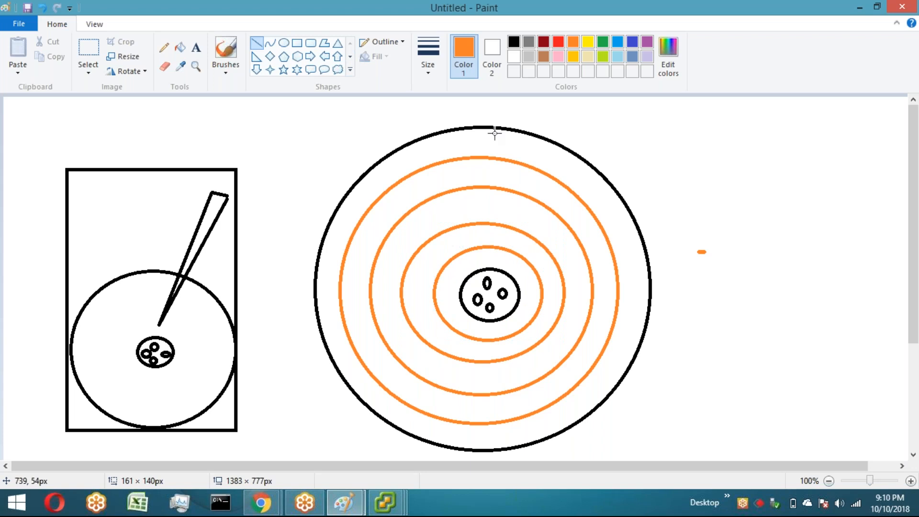
pyautogui.moveTo(475, 128); pyautogui.dragTo(482, 267)
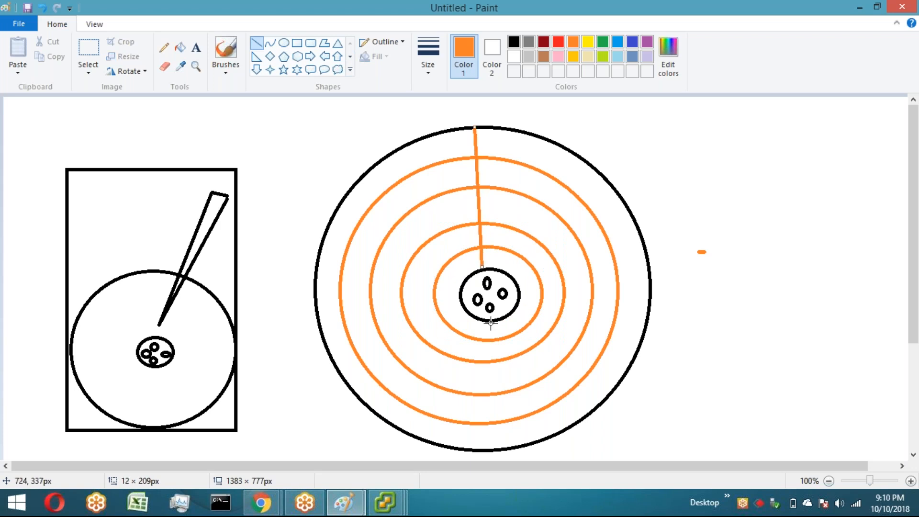
pyautogui.moveTo(491, 322); pyautogui.dragTo(502, 447)
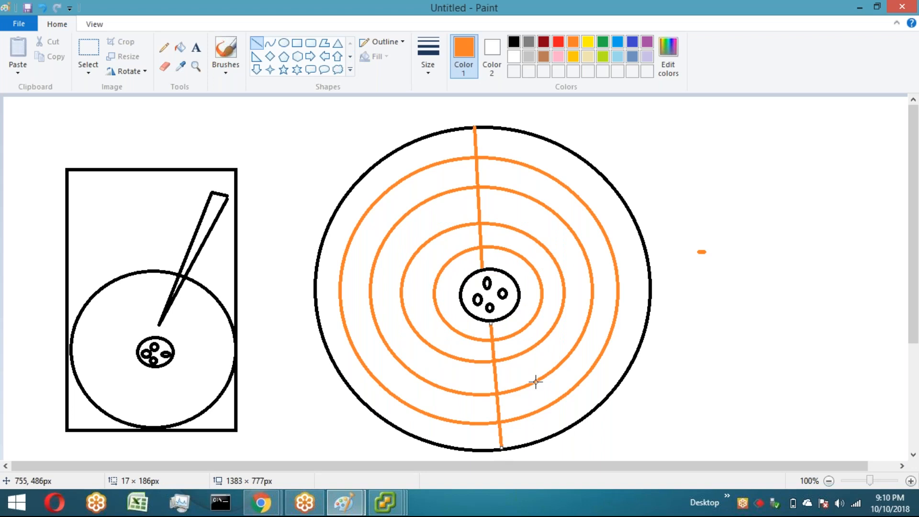
pyautogui.moveTo(519, 286); pyautogui.dragTo(644, 248)
pyautogui.moveTo(461, 302); pyautogui.dragTo(325, 346)
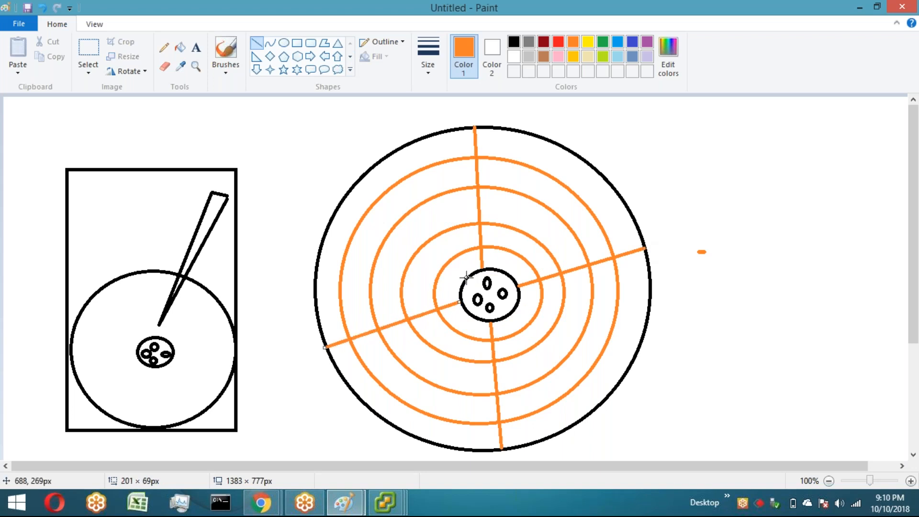
pyautogui.moveTo(467, 277); pyautogui.dragTo(358, 182)
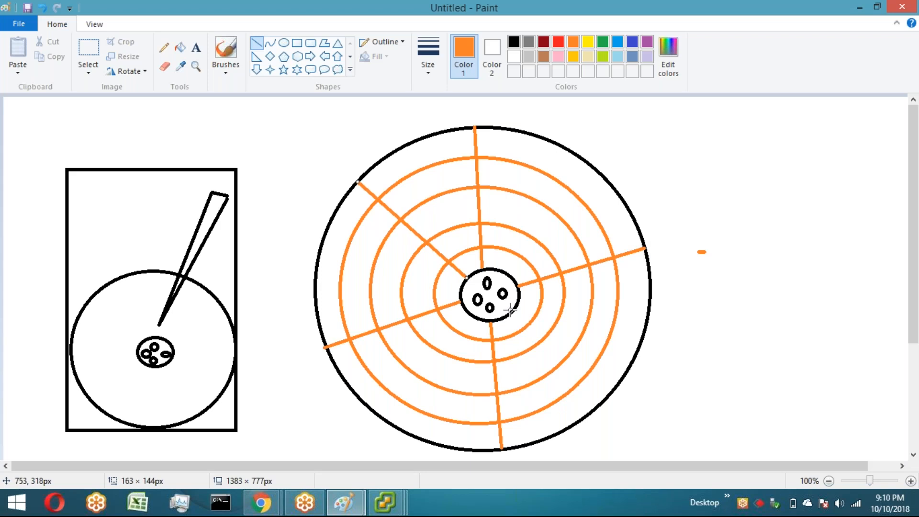
pyautogui.moveTo(511, 310)
pyautogui.mouseDown()
pyautogui.moveTo(627, 382)
pyautogui.moveTo(617, 384)
pyautogui.mouseUp()
pyautogui.moveTo(506, 273); pyautogui.dragTo(577, 159)
pyautogui.moveTo(469, 316); pyautogui.dragTo(388, 421)
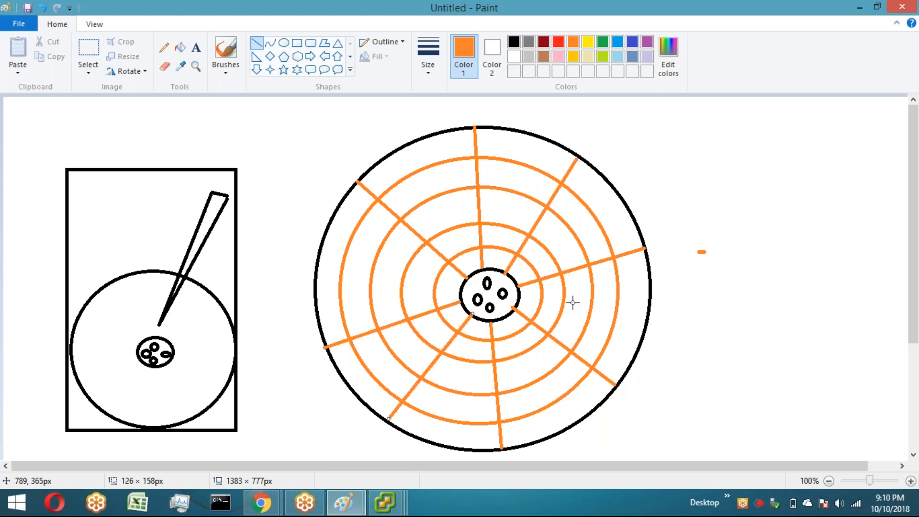
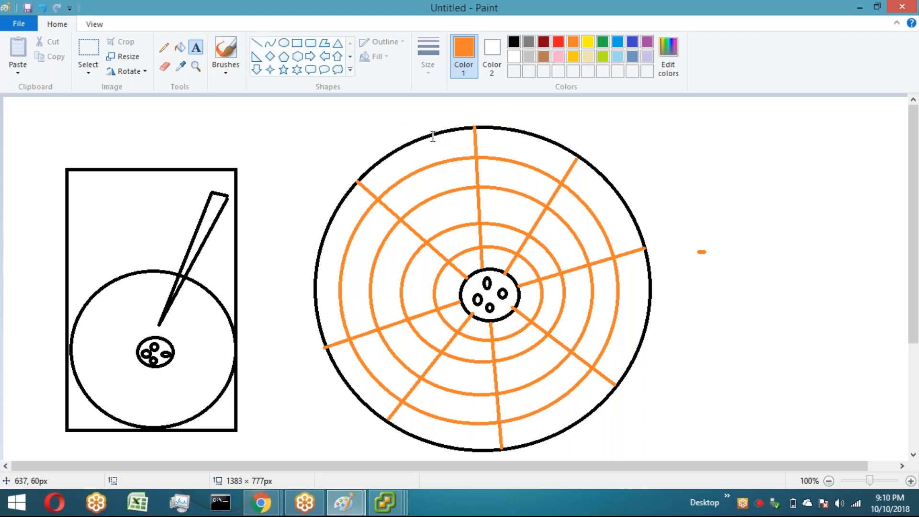
# Step: Add orange text "syslinux 3.86" and "ext2/3" on two lines to the right of the platter
pyautogui.click(647, 108)
pyautogui.moveTo(663, 139); pyautogui.dragTo(782, 176)
pyautogui.write('syslinux')
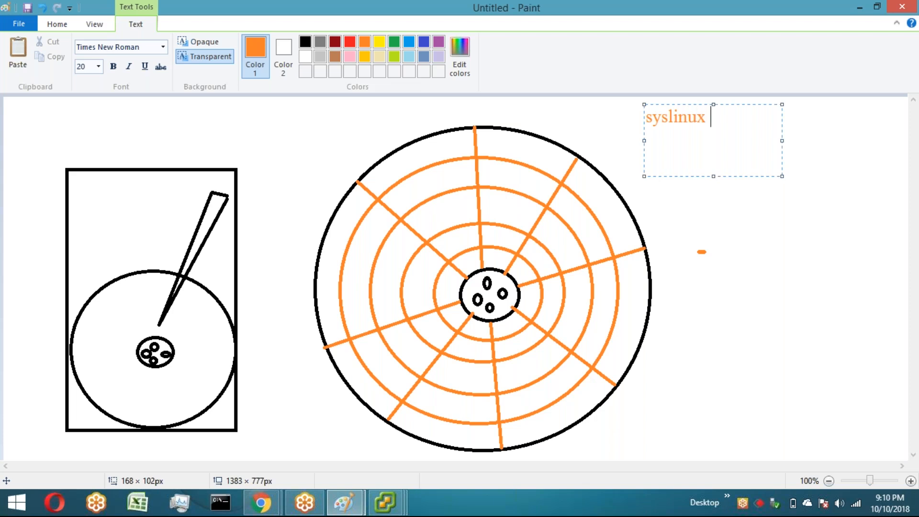
pyautogui.write(' 3.6')
pyautogui.press('BackSpace')
pyautogui.press('BackSpace')
pyautogui.write('.86')
pyautogui.press('Return')
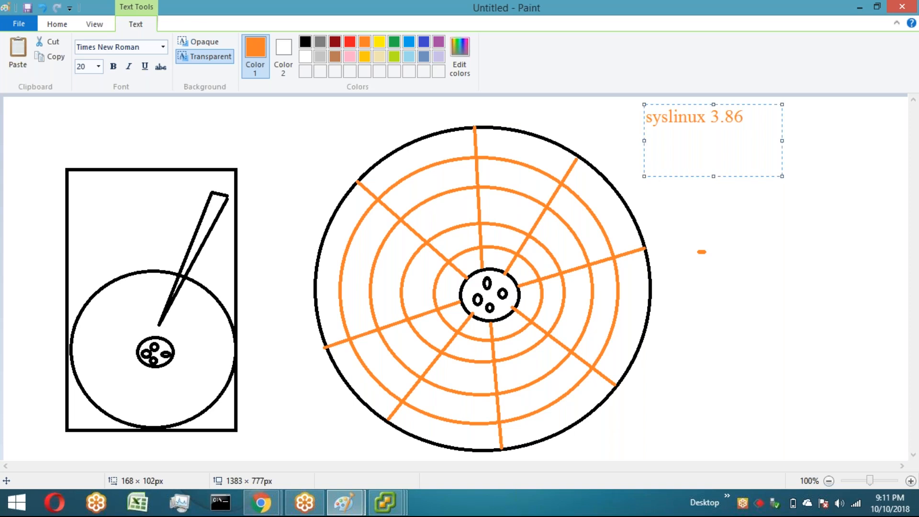
pyautogui.write('ext2/3')
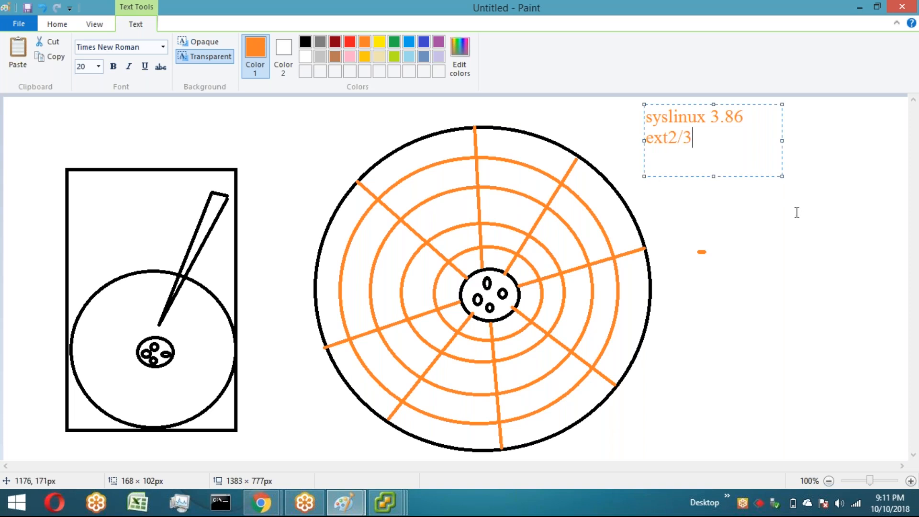
pyautogui.click(698, 220)
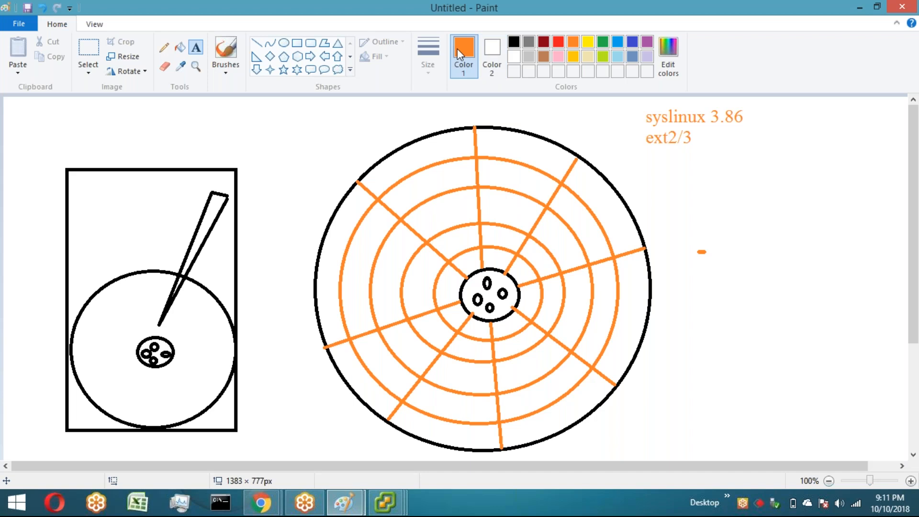
# Step: Switch to dark red and fill several platter sectors with it using the Fill tool
pyautogui.click(544, 42)
pyautogui.click(180, 47)
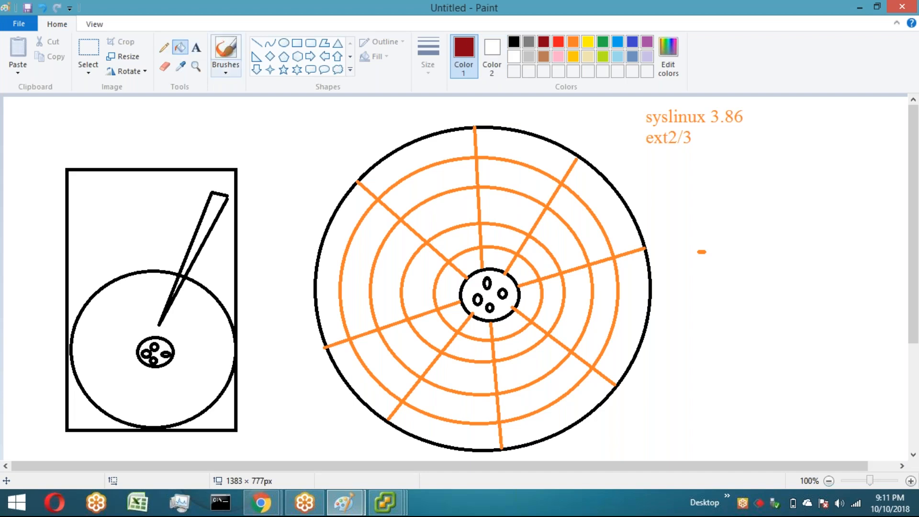
pyautogui.click(488, 193)
pyautogui.click(513, 171)
pyautogui.click(591, 222)
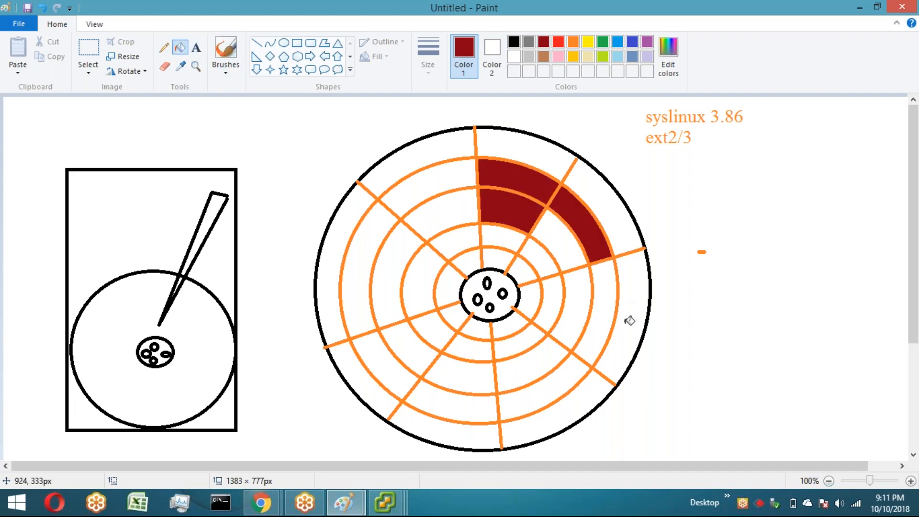
pyautogui.click(633, 318)
pyautogui.click(555, 386)
pyautogui.click(518, 377)
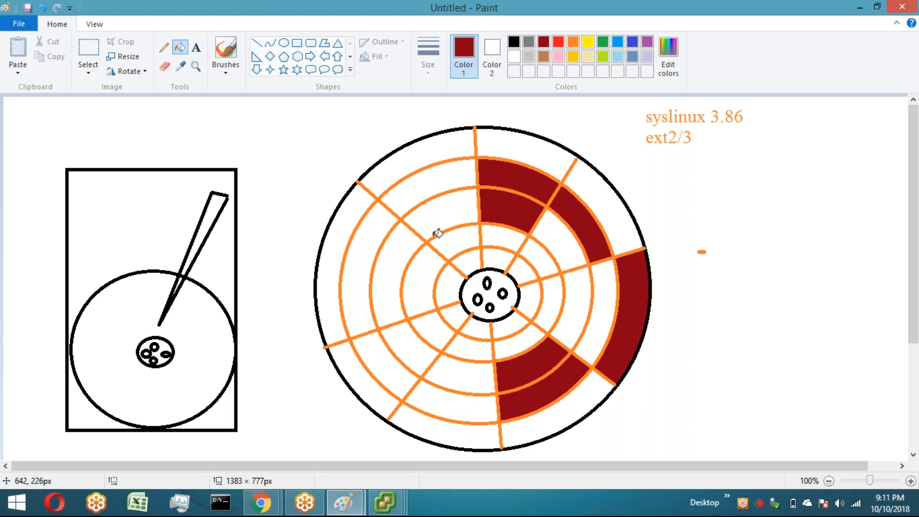
pyautogui.click(453, 178)
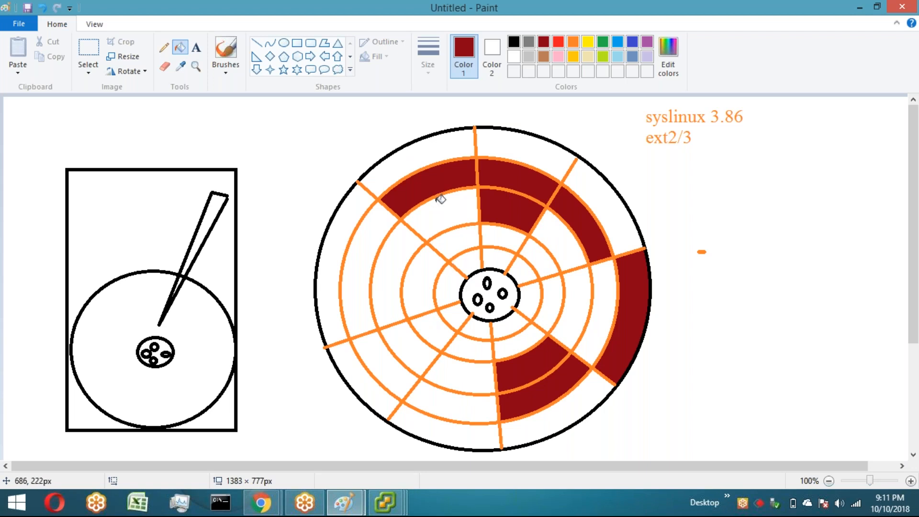
# Step: Switch to green and fill the sectors on the platter's right half and around the hub green
pyautogui.click(604, 43)
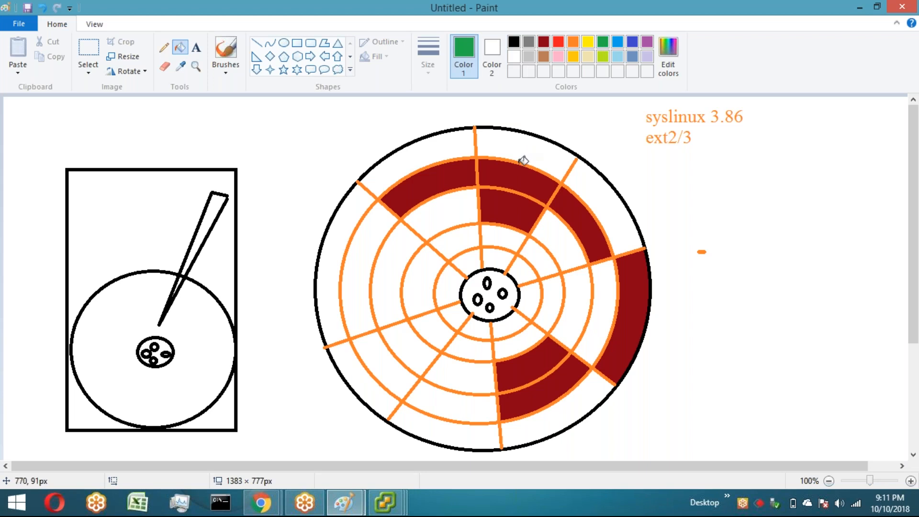
pyautogui.click(527, 149)
pyautogui.click(619, 200)
pyautogui.click(558, 246)
pyautogui.click(546, 263)
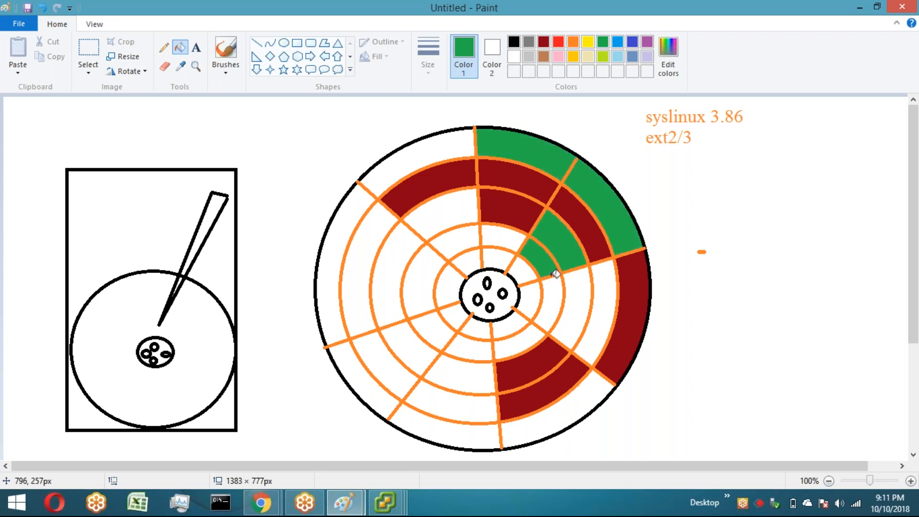
pyautogui.click(565, 303)
pyautogui.click(593, 297)
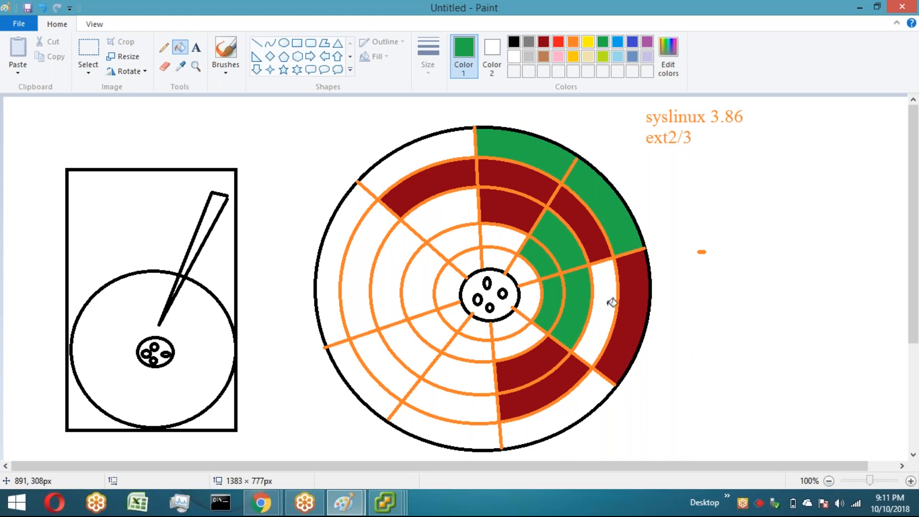
pyautogui.click(617, 308)
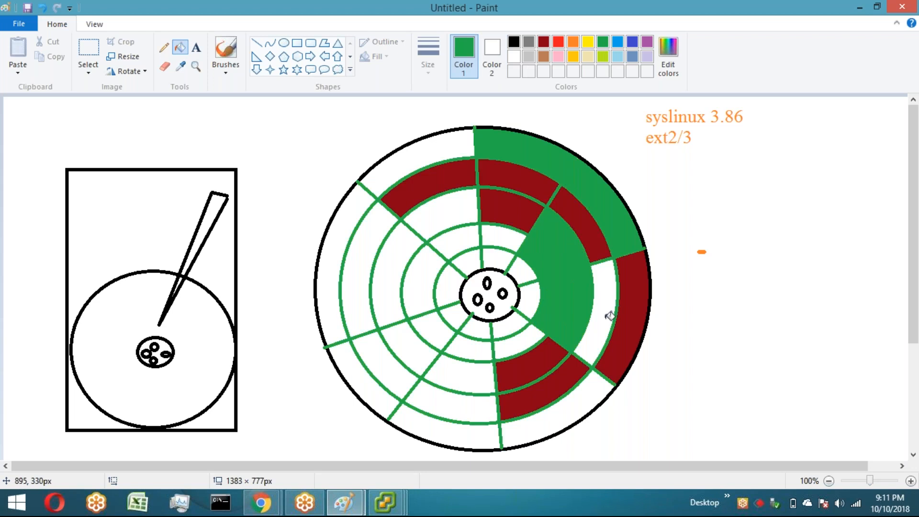
pyautogui.hotkey('ctrl', 'z')
pyautogui.click(608, 316)
pyautogui.click(581, 405)
pyautogui.click(520, 350)
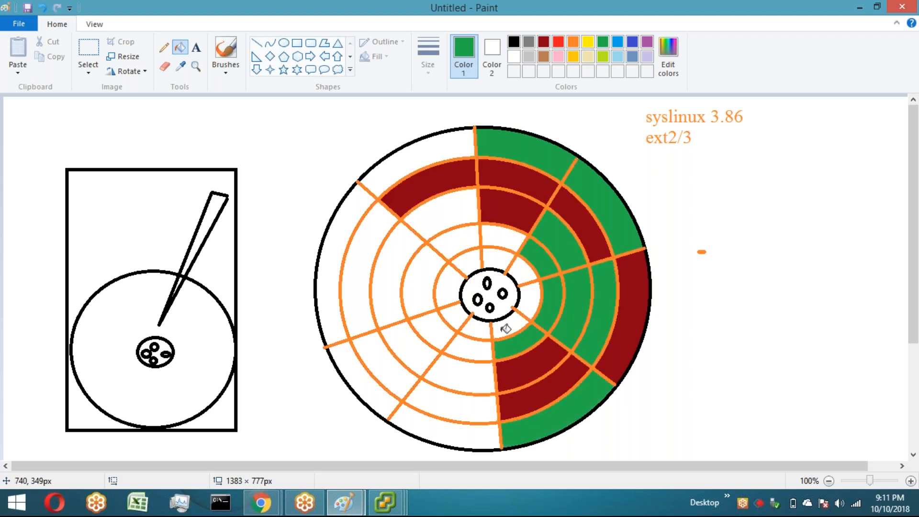
pyautogui.click(525, 298)
pyautogui.click(522, 275)
pyautogui.click(500, 264)
pyautogui.click(501, 235)
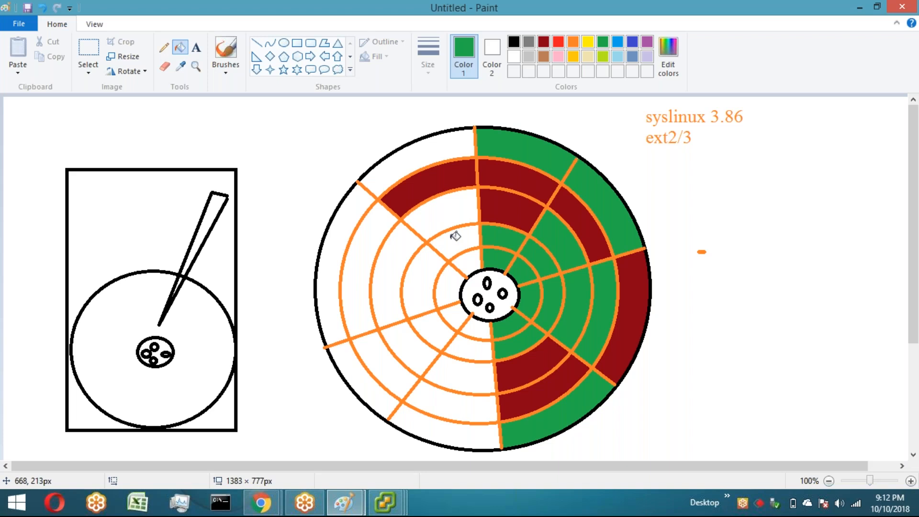
# Step: Fill all remaining white sectors on the platter's left half green
pyautogui.click(455, 236)
pyautogui.click(454, 215)
pyautogui.click(424, 158)
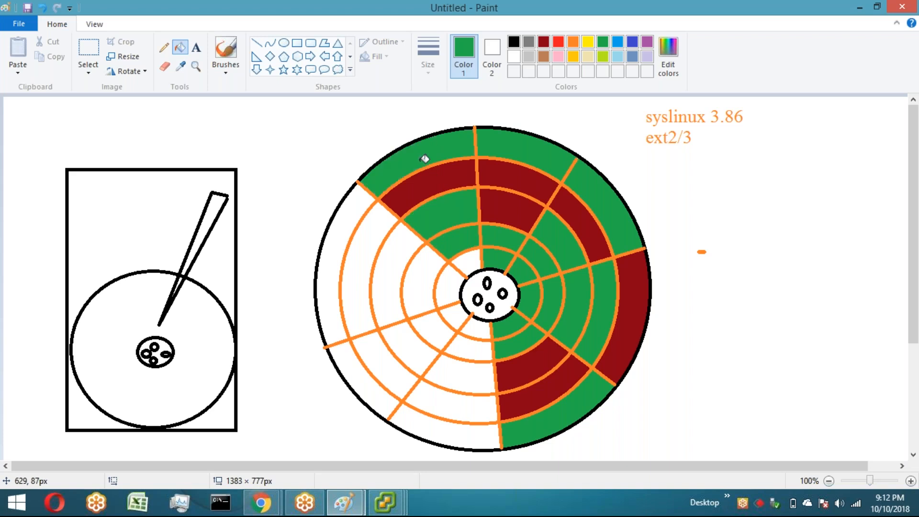
pyautogui.click(358, 206)
pyautogui.click(370, 261)
pyautogui.click(402, 283)
pyautogui.click(420, 285)
pyautogui.click(452, 290)
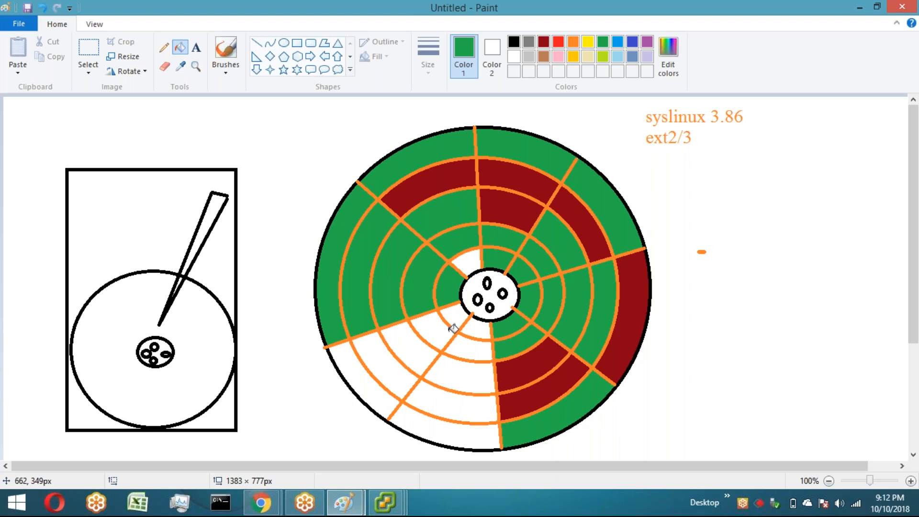
pyautogui.click(452, 320)
pyautogui.click(467, 264)
pyautogui.click(479, 330)
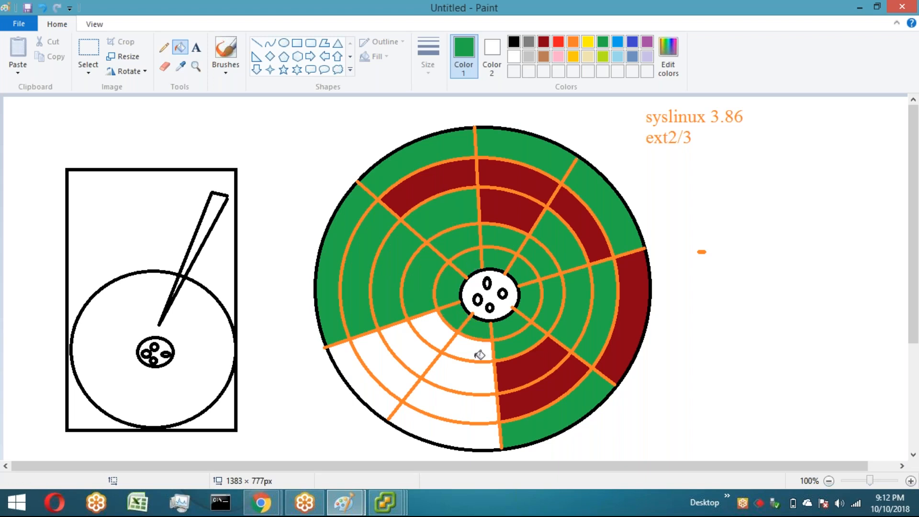
pyautogui.click(452, 348)
pyautogui.click(430, 324)
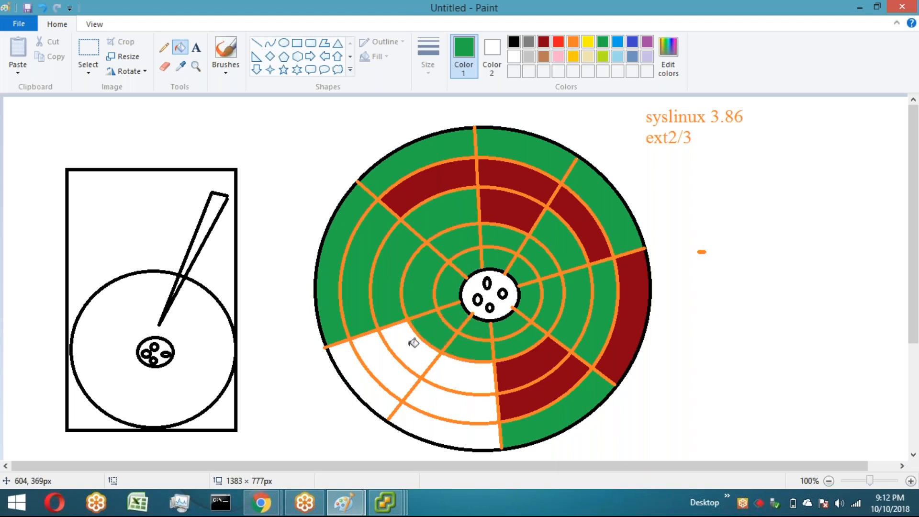
pyautogui.click(414, 343)
pyautogui.click(380, 355)
pyautogui.click(365, 370)
pyautogui.click(414, 412)
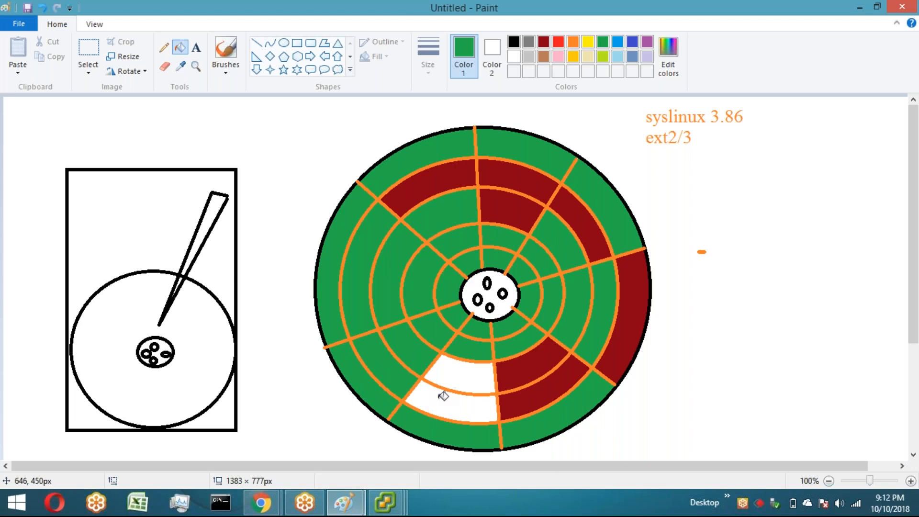
pyautogui.click(444, 396)
pyautogui.click(458, 374)
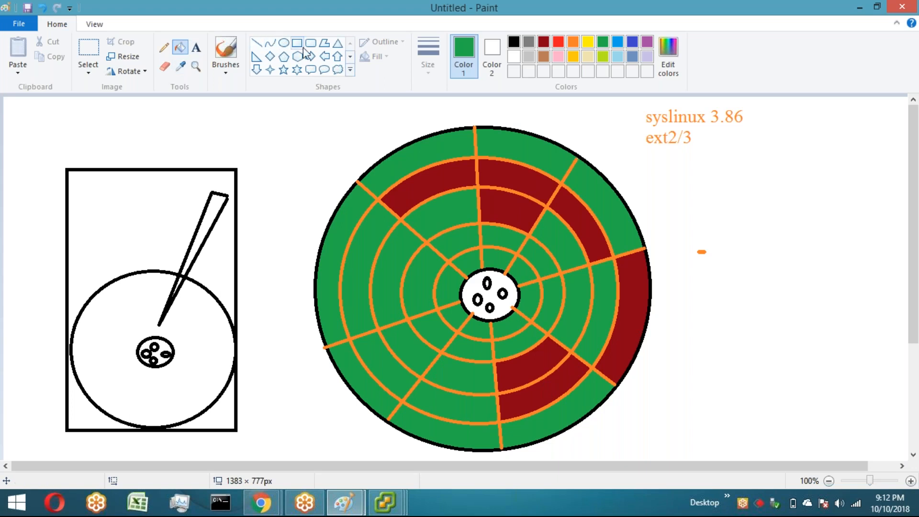
# Step: Add a green text label "32.5 GB" below the orange text
pyautogui.click(196, 48)
pyautogui.click(688, 163)
pyautogui.write('32.5 ')
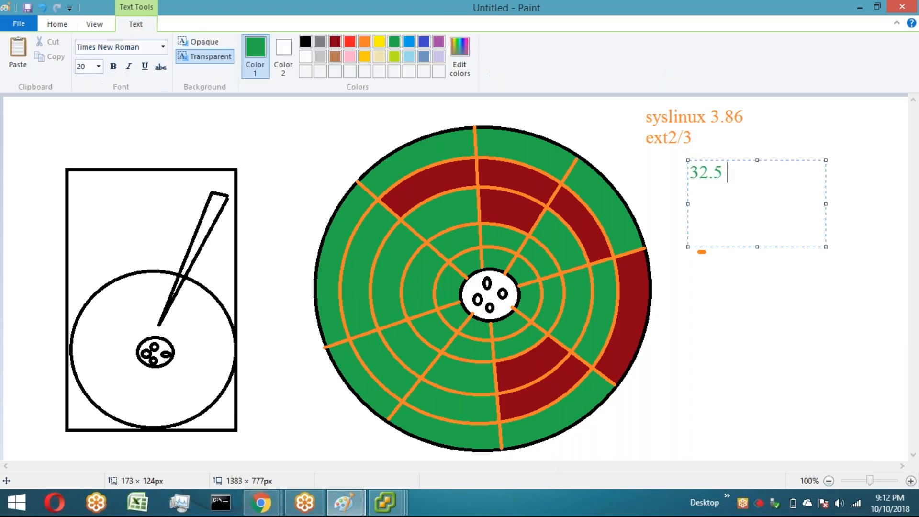
pyautogui.write('GB')
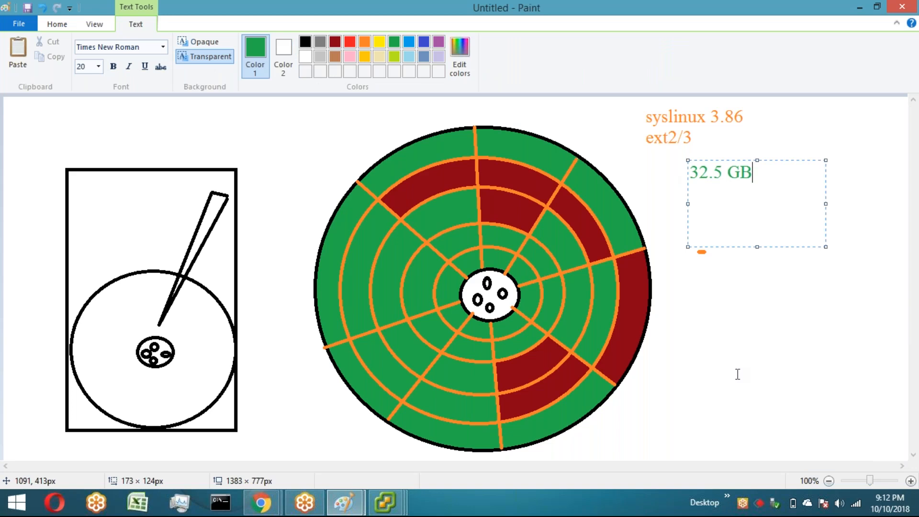
pyautogui.click(738, 375)
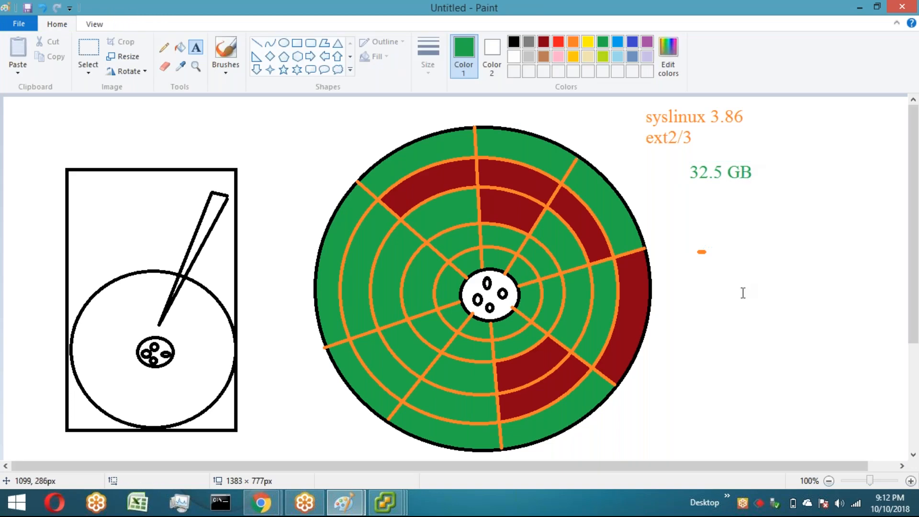
# Step: Shrink the hard disk sketch and the coloured platter and move them to the upper left of the canvas
pyautogui.click(80, 45)
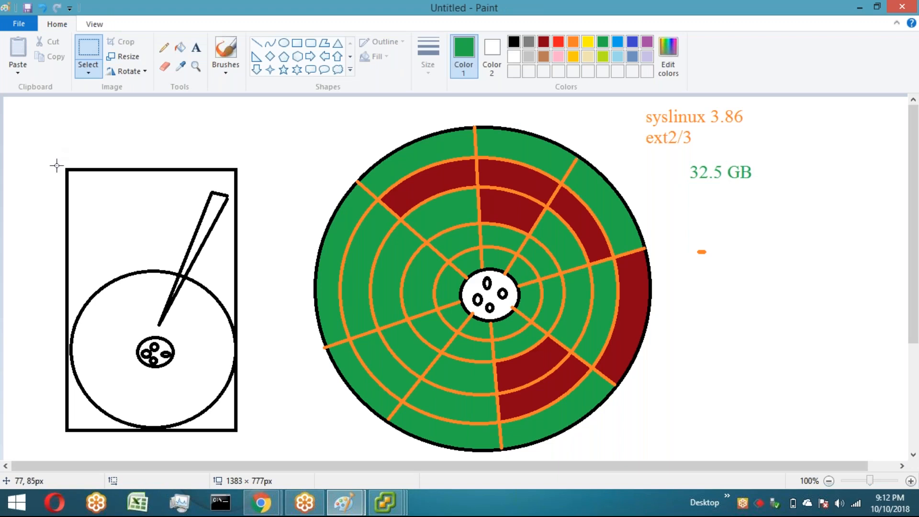
pyautogui.moveTo(56, 158)
pyautogui.mouseDown()
pyautogui.moveTo(250, 435)
pyautogui.moveTo(179, 370)
pyautogui.mouseUp()
pyautogui.moveTo(115, 295); pyautogui.dragTo(68, 239)
pyautogui.moveTo(286, 108); pyautogui.dragTo(540, 317)
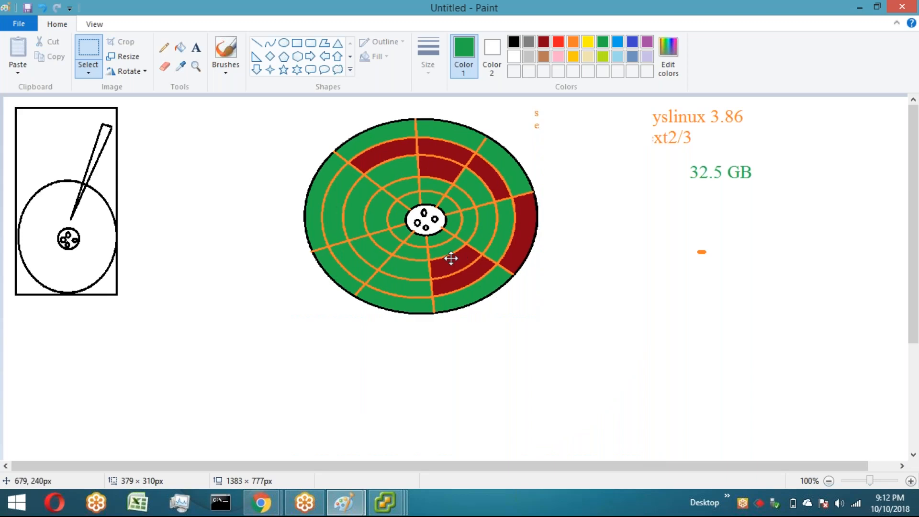
pyautogui.moveTo(452, 258); pyautogui.dragTo(273, 244)
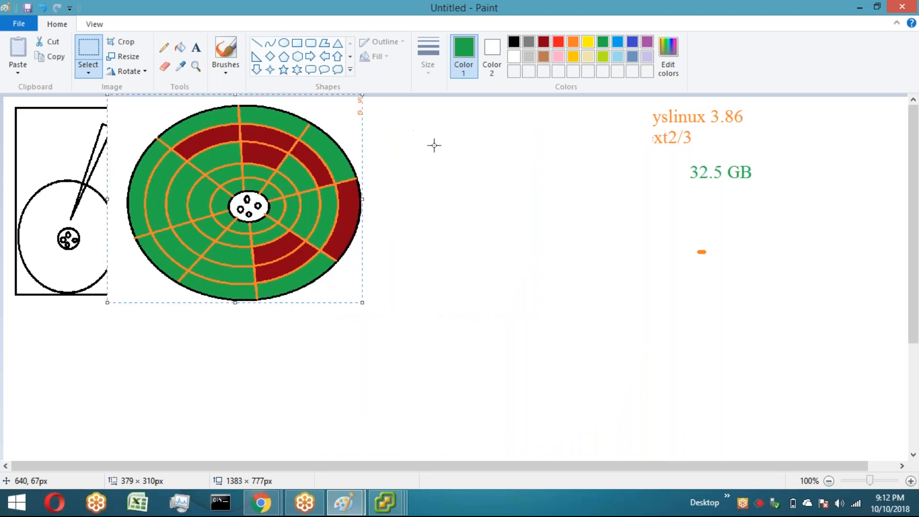
# Step: Draw a large green circle as a new platter with a small green hub ellipse at its centre
pyautogui.click(284, 42)
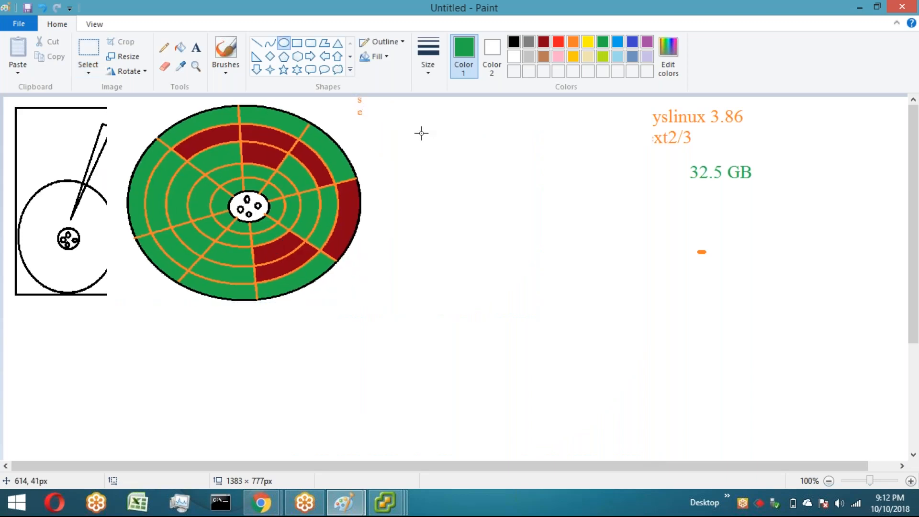
pyautogui.moveTo(419, 127); pyautogui.dragTo(698, 407)
pyautogui.moveTo(546, 255); pyautogui.dragTo(581, 283)
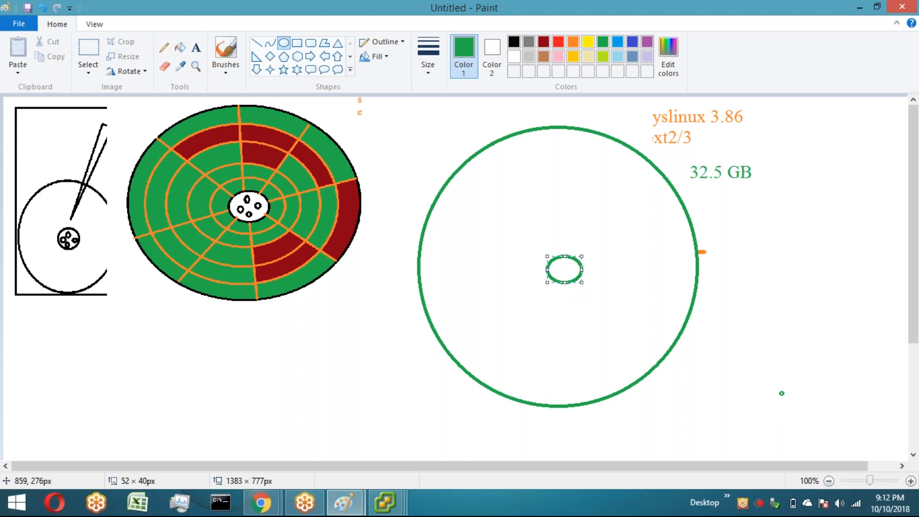
pyautogui.click(415, 230)
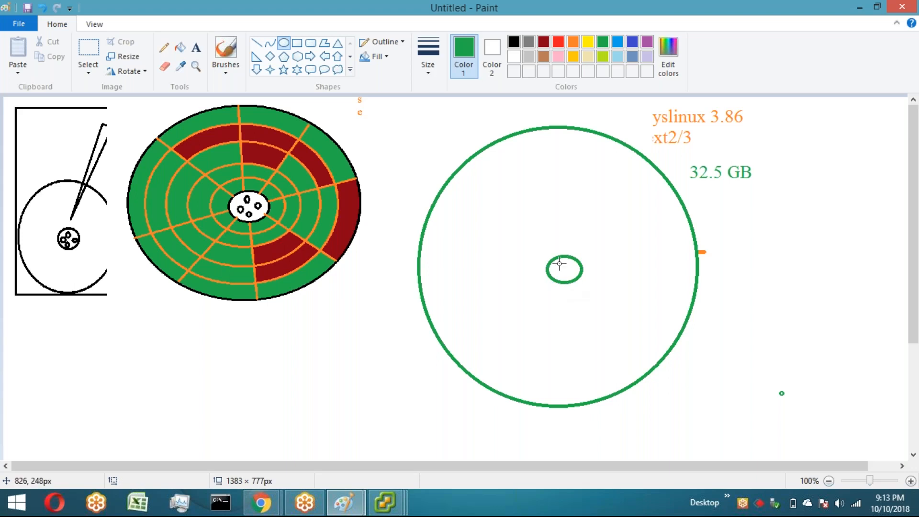
# Step: Draw small spindle holes inside the green hub and delete the stray green marks beside it
pyautogui.moveTo(559, 262); pyautogui.dragTo(570, 279)
pyautogui.moveTo(568, 263); pyautogui.dragTo(621, 290)
pyautogui.click(89, 48)
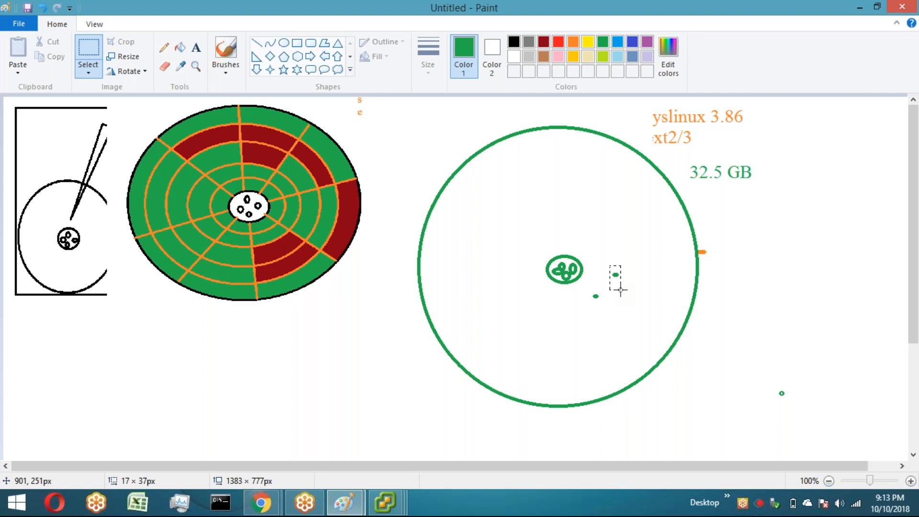
pyautogui.press('Delete')
pyautogui.moveTo(594, 291); pyautogui.dragTo(601, 305)
pyautogui.press('Delete')
# Step: Draw two concentric green track rings inside the new platter and stretch the inner ring to fit
pyautogui.click(283, 44)
pyautogui.moveTo(442, 164)
pyautogui.mouseDown()
pyautogui.moveTo(679, 382)
pyautogui.moveTo(673, 371)
pyautogui.mouseUp()
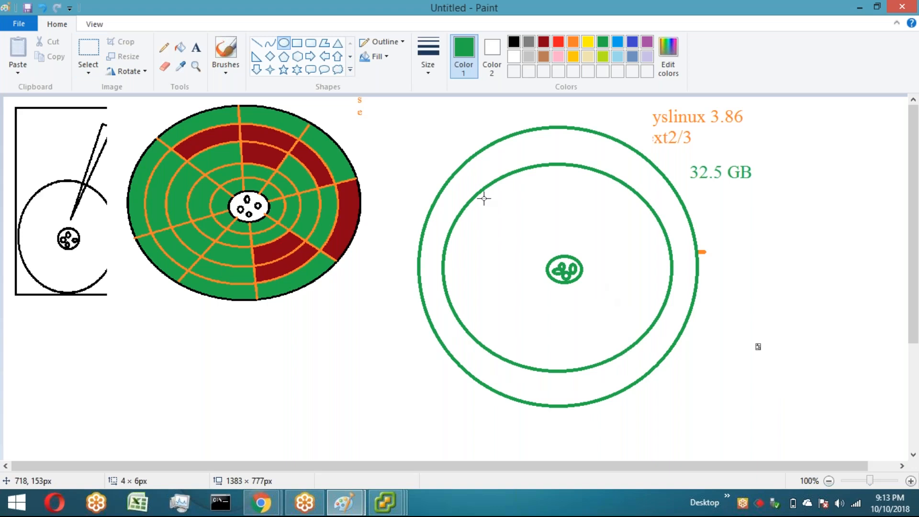
pyautogui.moveTo(484, 199); pyautogui.dragTo(642, 340)
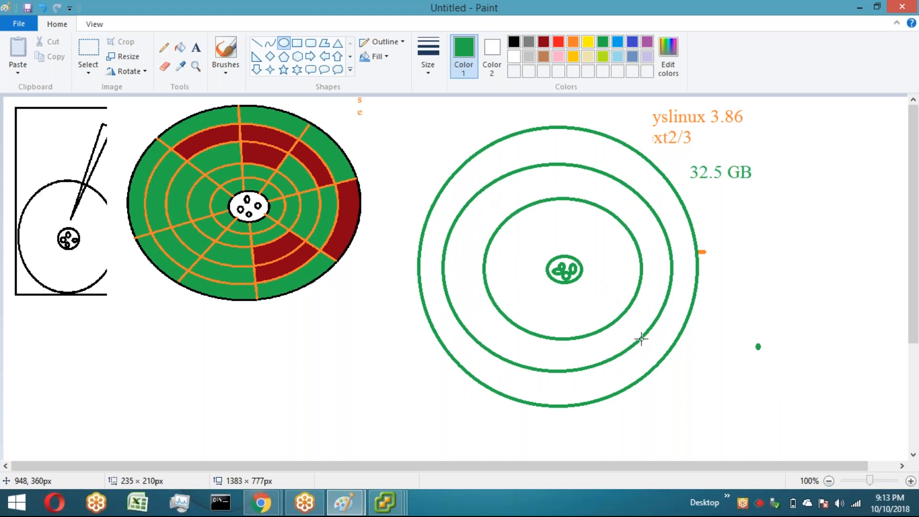
pyautogui.moveTo(484, 269); pyautogui.dragTo(470, 268)
pyautogui.moveTo(633, 266); pyautogui.dragTo(639, 266)
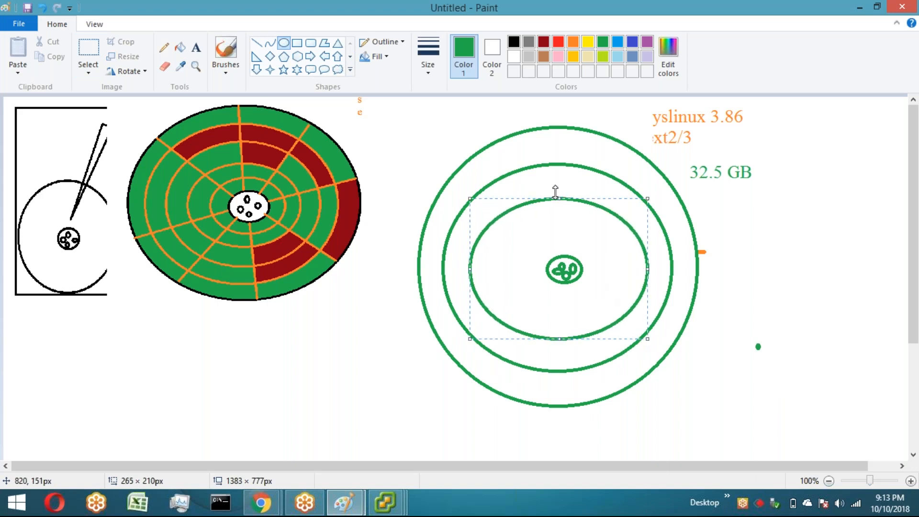
pyautogui.moveTo(556, 198); pyautogui.dragTo(556, 190)
pyautogui.moveTo(560, 339); pyautogui.dragTo(567, 345)
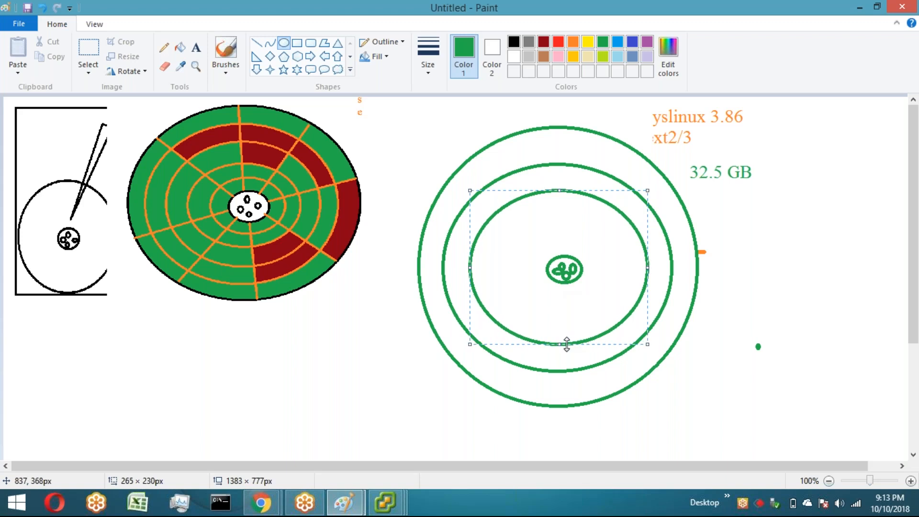
# Step: Draw straight green lines from the hub to the rim, dividing the new platter's tracks into sectors
pyautogui.click(652, 285)
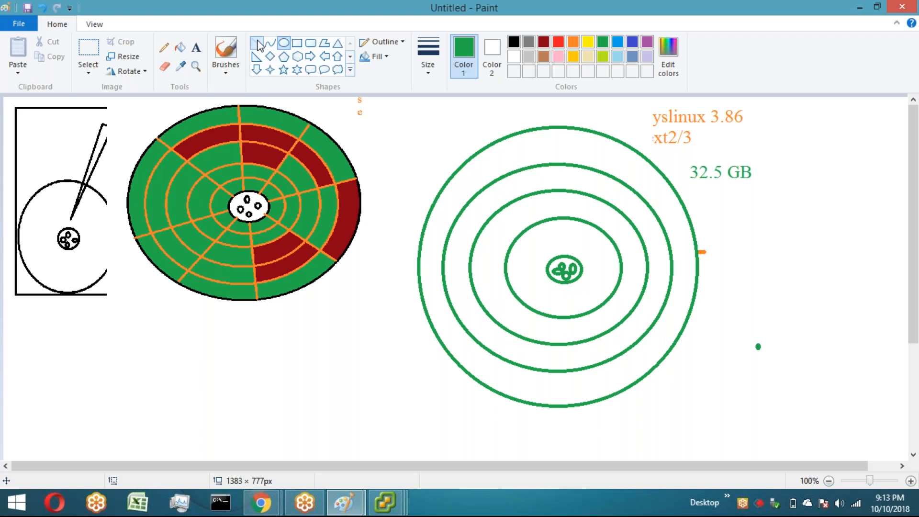
pyautogui.click(258, 45)
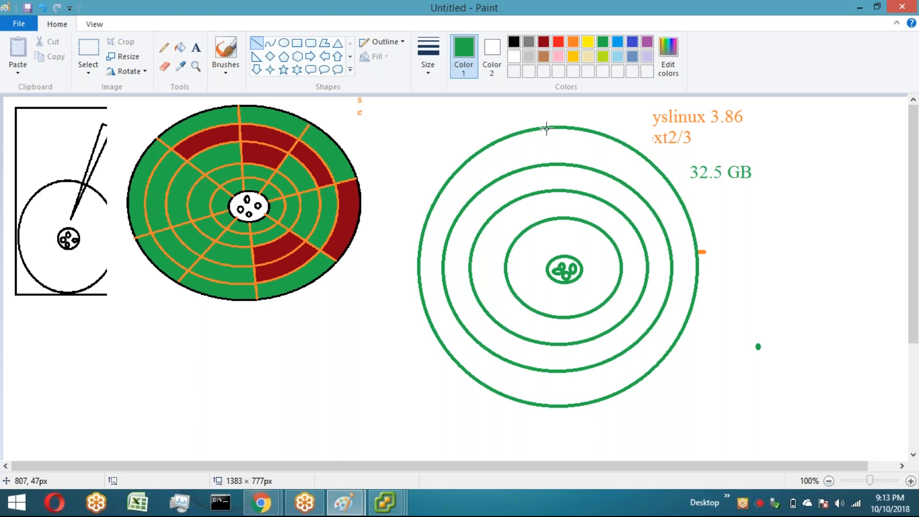
pyautogui.moveTo(546, 128); pyautogui.dragTo(556, 252)
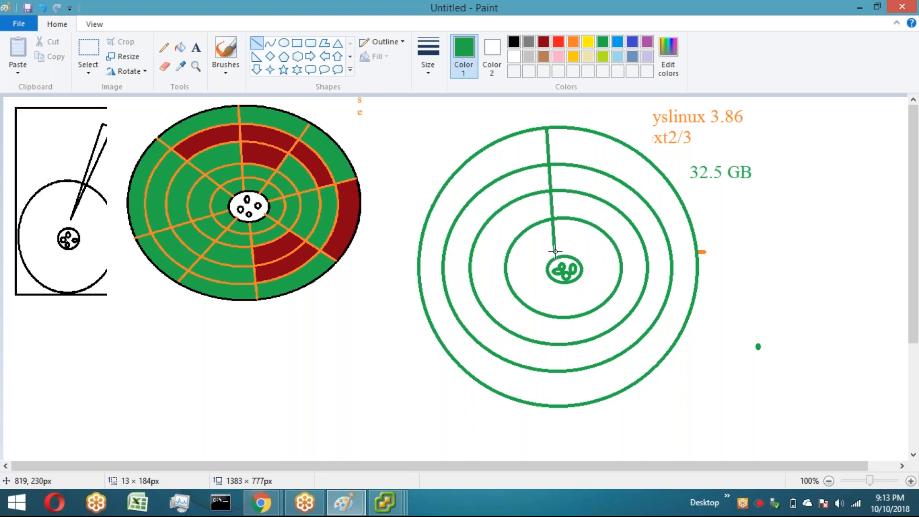
pyautogui.moveTo(556, 252); pyautogui.dragTo(559, 254)
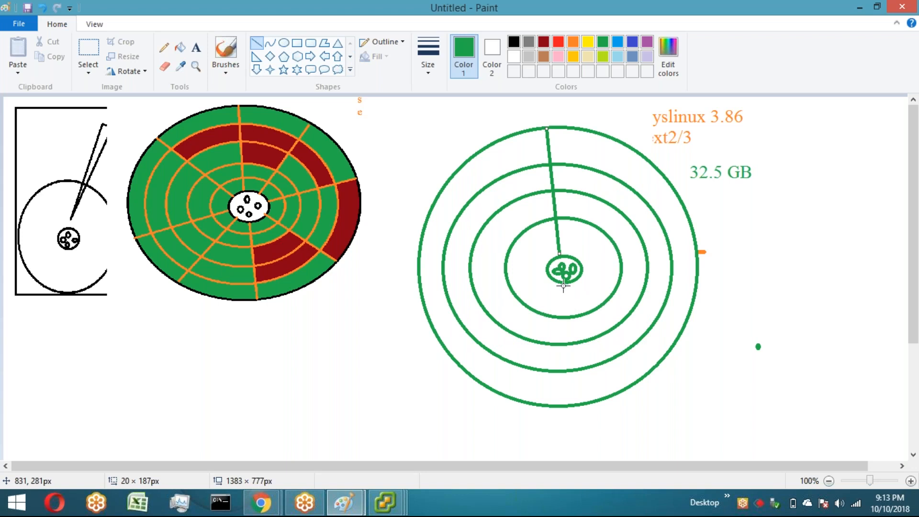
pyautogui.moveTo(564, 283); pyautogui.dragTo(579, 402)
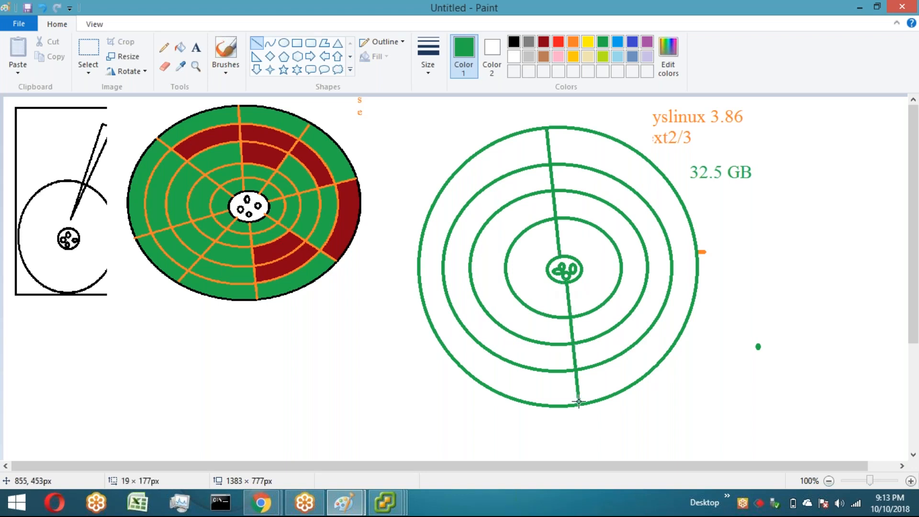
pyautogui.moveTo(582, 263); pyautogui.dragTo(691, 232)
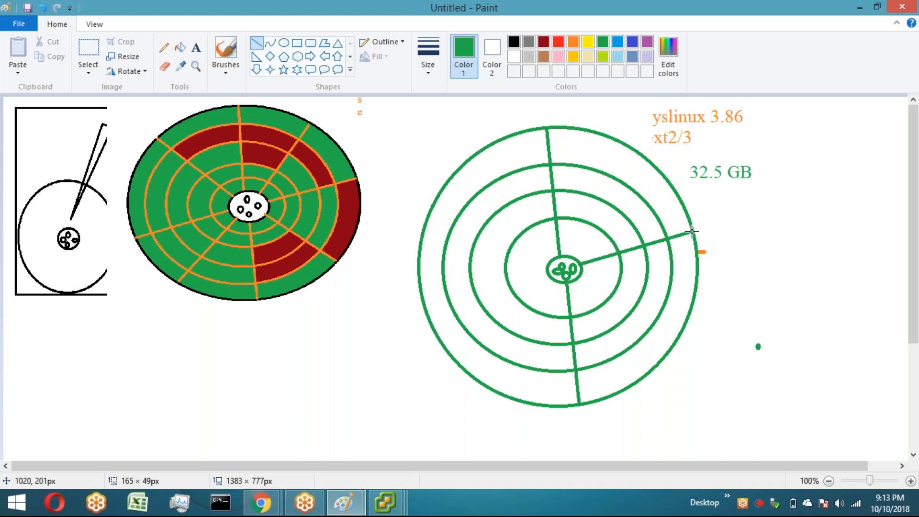
pyautogui.moveTo(552, 276); pyautogui.dragTo(437, 330)
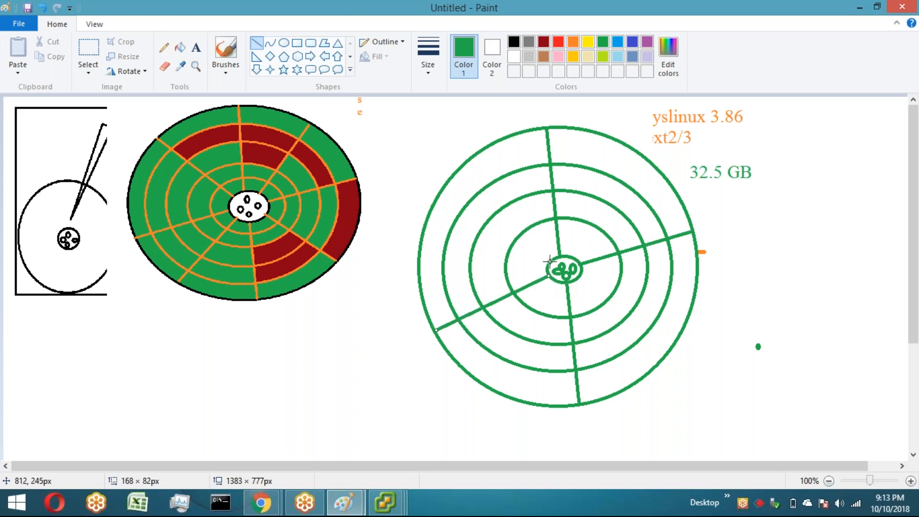
pyautogui.moveTo(550, 261); pyautogui.dragTo(442, 194)
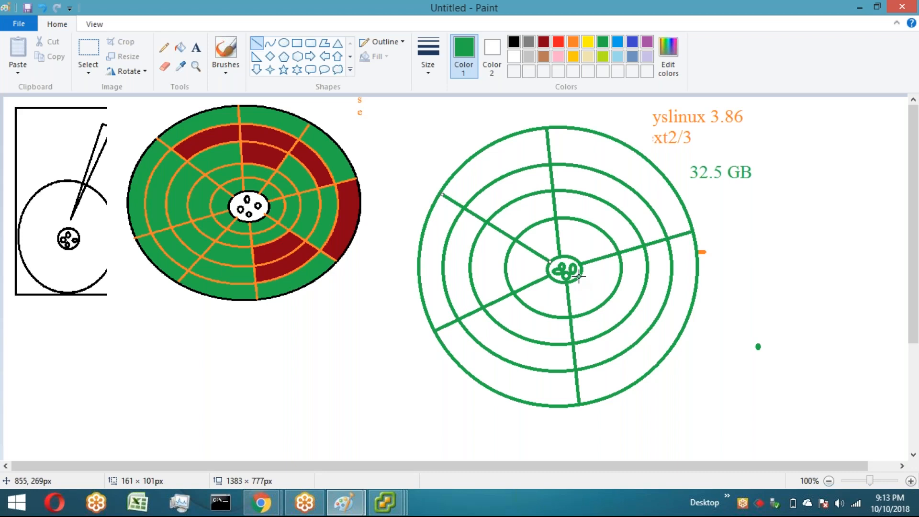
pyautogui.moveTo(580, 276); pyautogui.dragTo(659, 355)
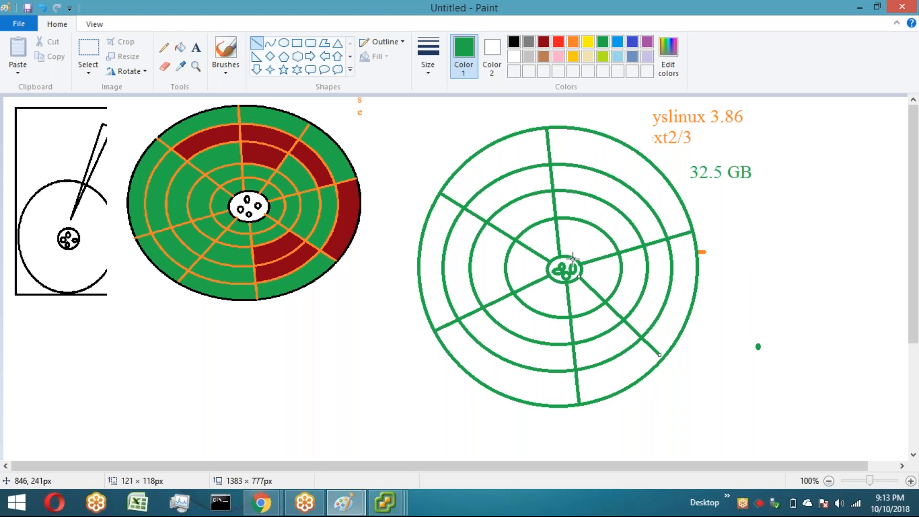
pyautogui.moveTo(578, 248); pyautogui.dragTo(639, 156)
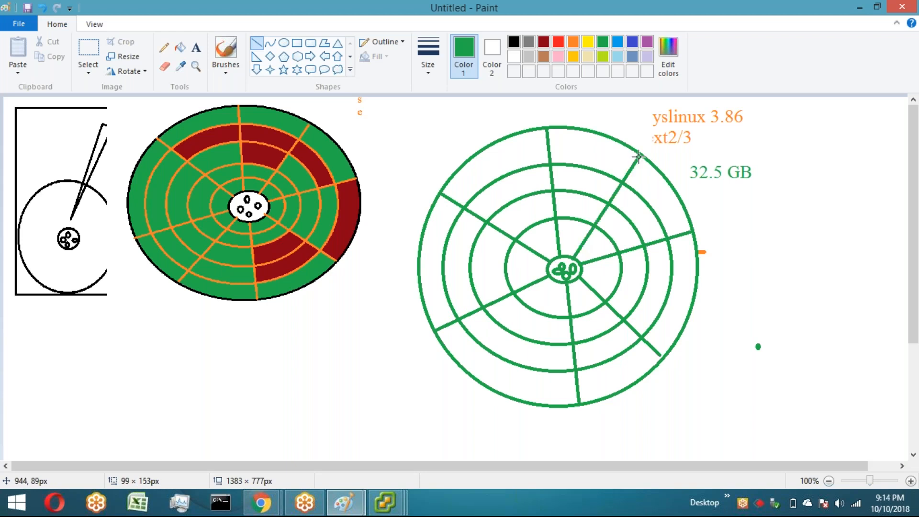
pyautogui.moveTo(559, 280); pyautogui.dragTo(501, 390)
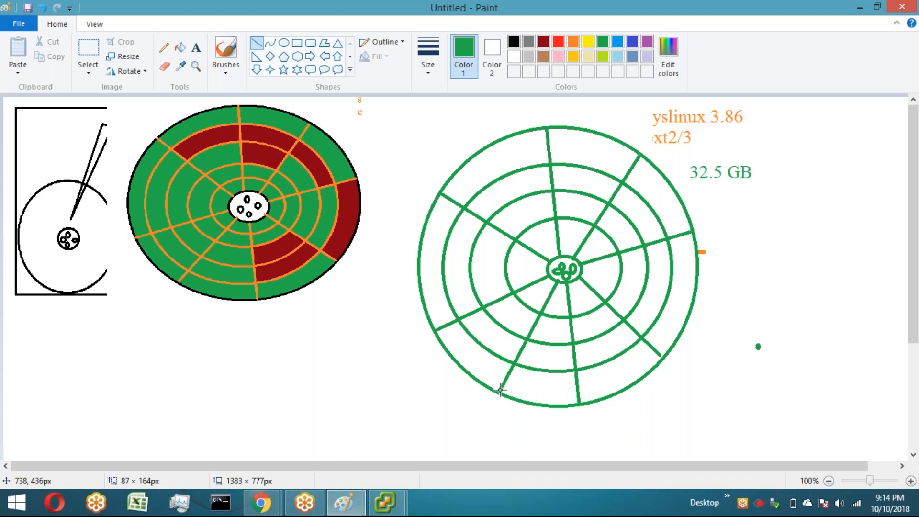
# Step: Review the Create New Virtual Machine wizard's Storage page and the vmware123 Datastore Browser in the vSphere Client
pyautogui.hotkey('alt', 'Tab')
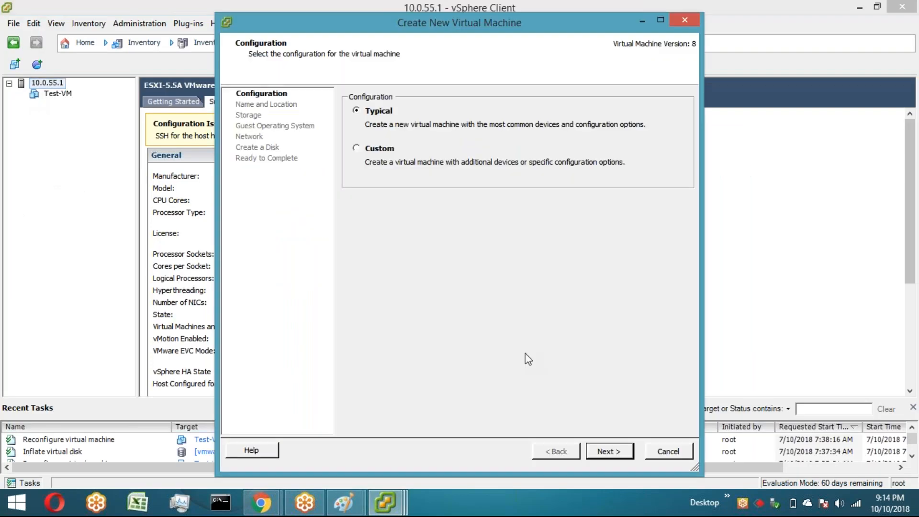
pyautogui.click(604, 452)
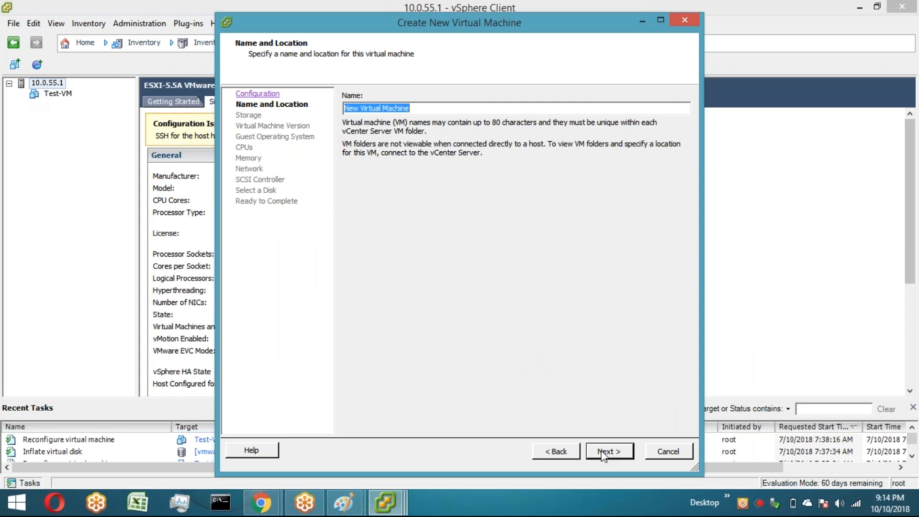
pyautogui.click(604, 452)
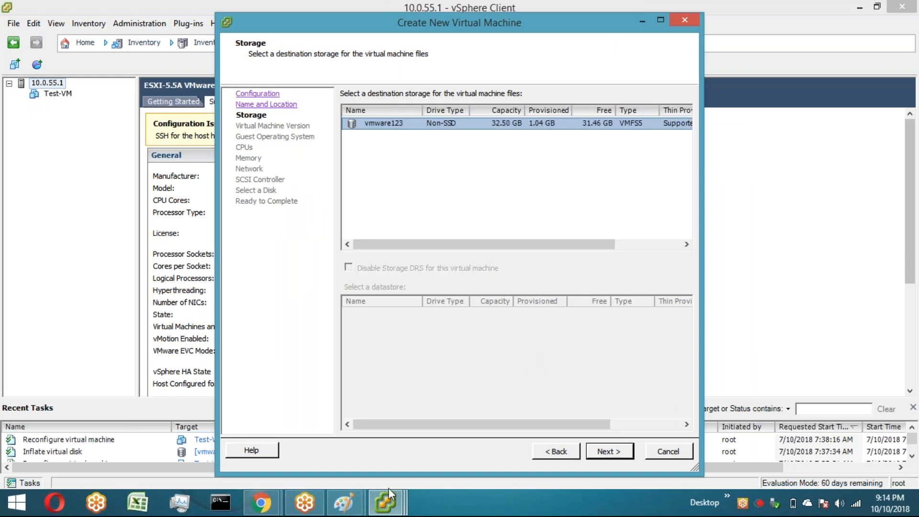
pyautogui.click(345, 504)
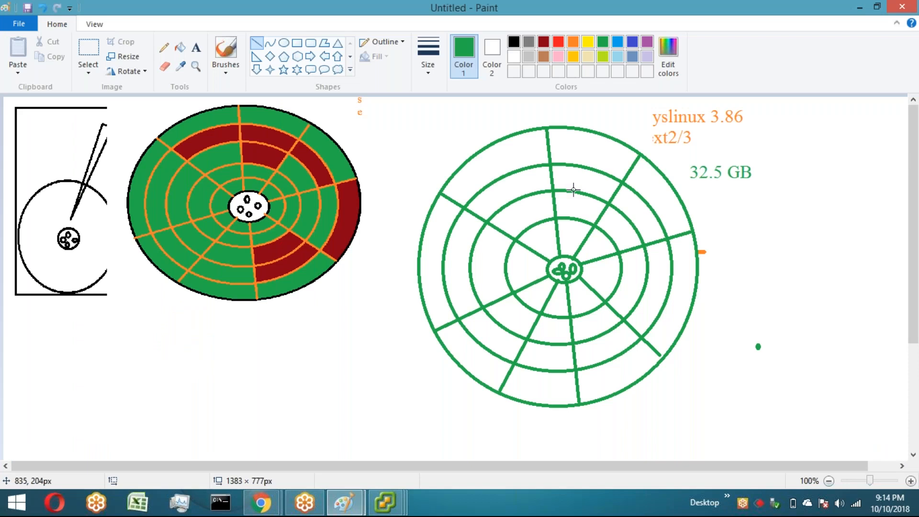
pyautogui.moveTo(386, 490)
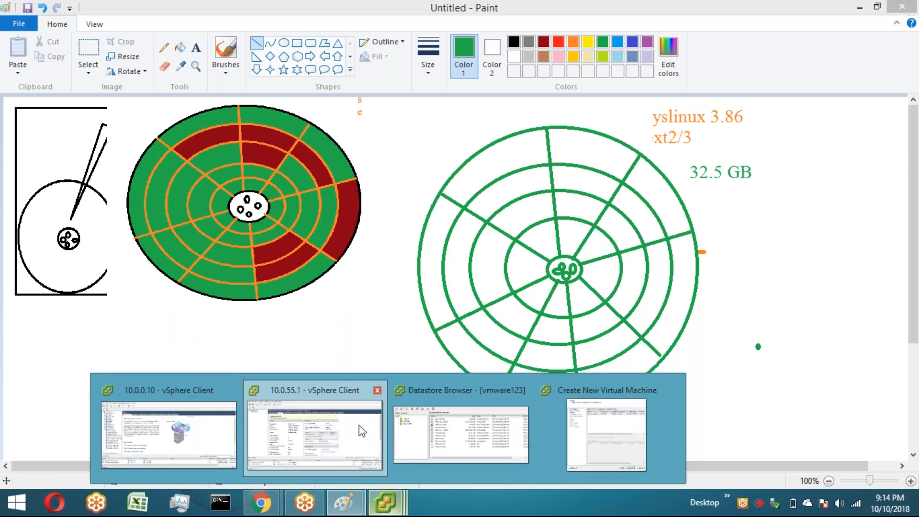
pyautogui.click(362, 431)
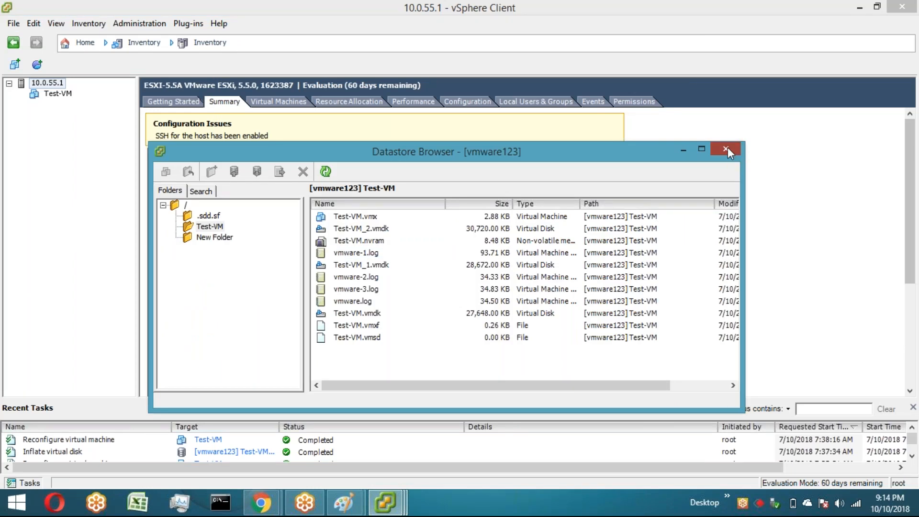
pyautogui.click(728, 148)
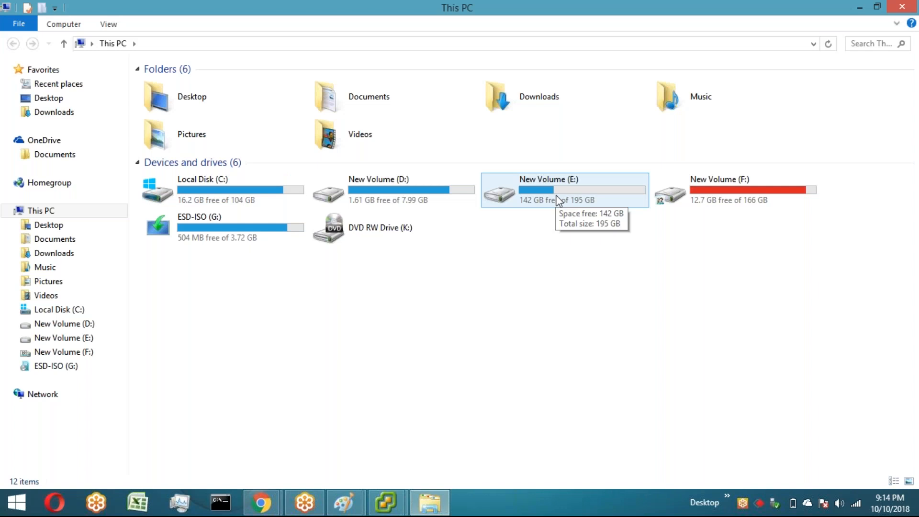
# Step: Inspect drive E's contents and its Properties to examine used and free space
pyautogui.click(558, 201)
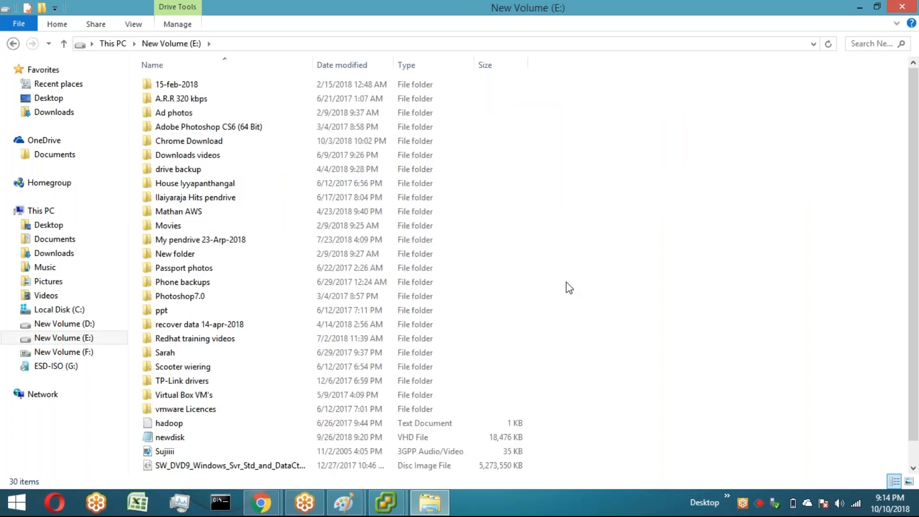
pyautogui.click(63, 44)
pyautogui.rightClick(537, 188)
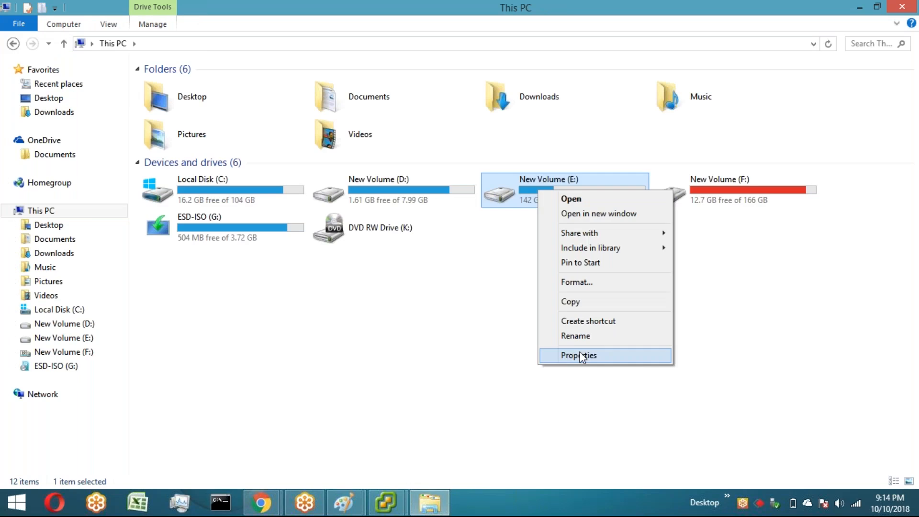
pyautogui.click(583, 356)
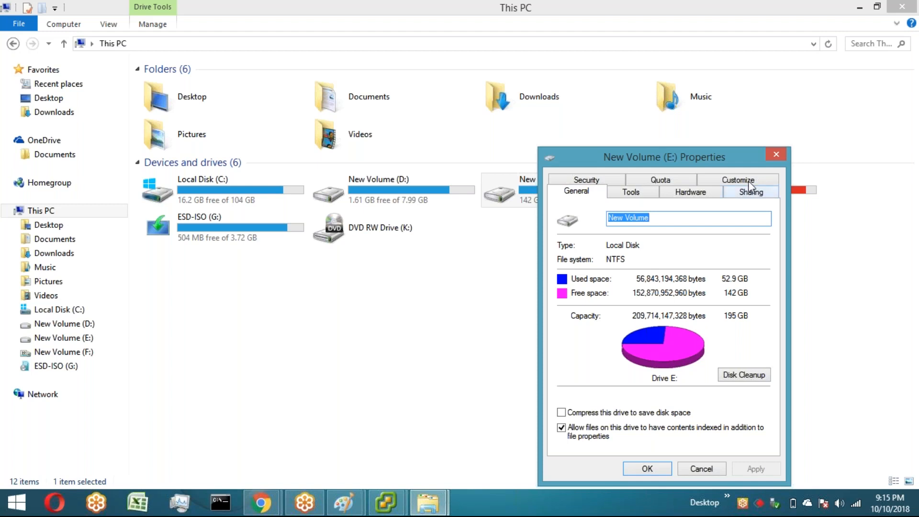
pyautogui.click(775, 154)
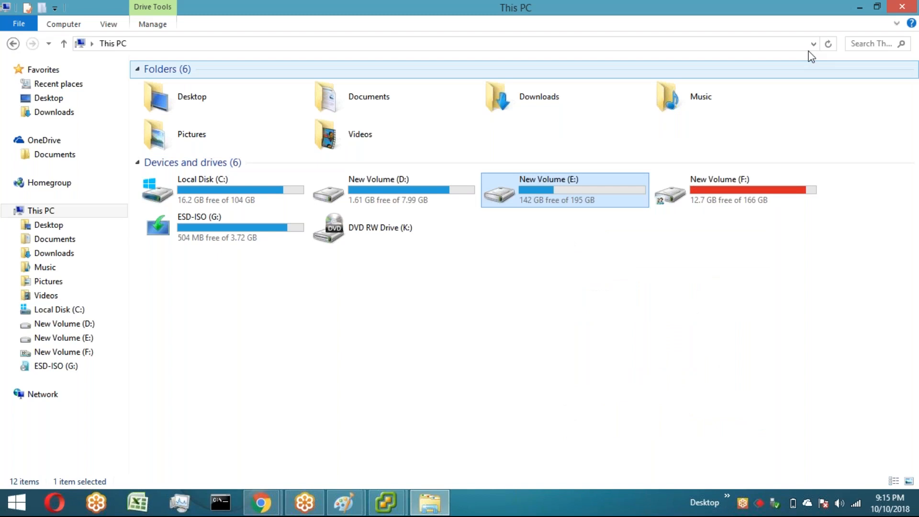
# Step: Return to the platter drawing and fill several sectors of the second track with purple as used space
pyautogui.click(430, 503)
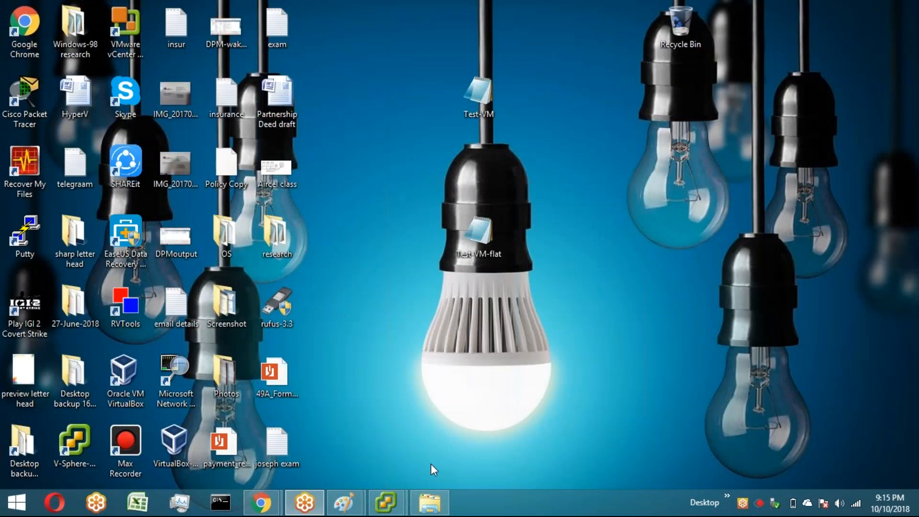
pyautogui.click(344, 503)
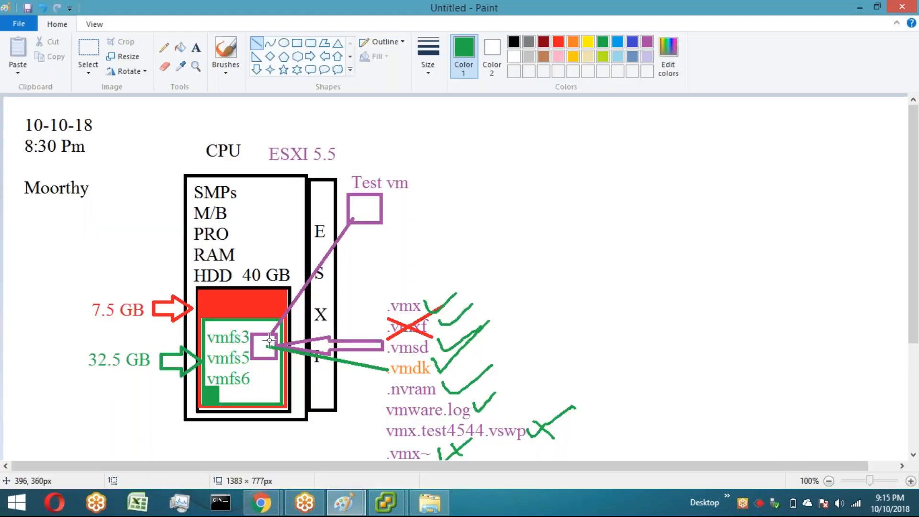
pyautogui.moveTo(370, 479)
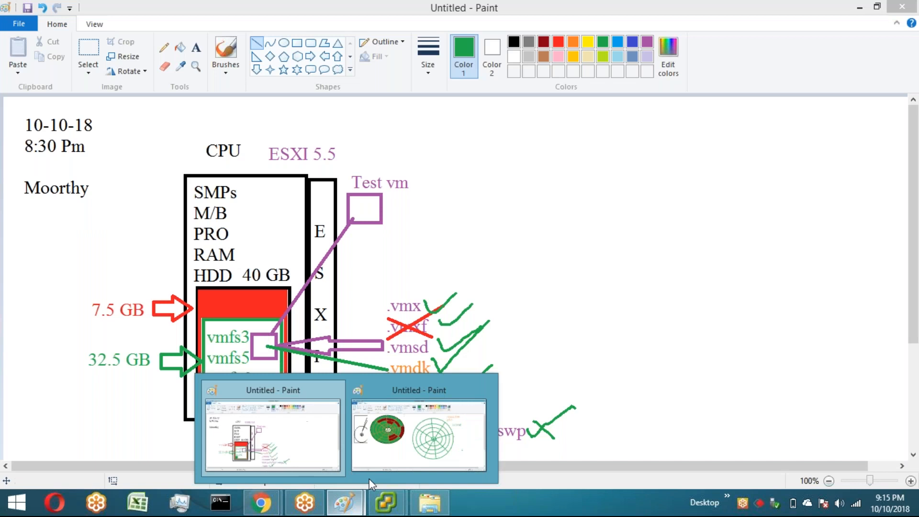
pyautogui.click(369, 479)
pyautogui.click(647, 41)
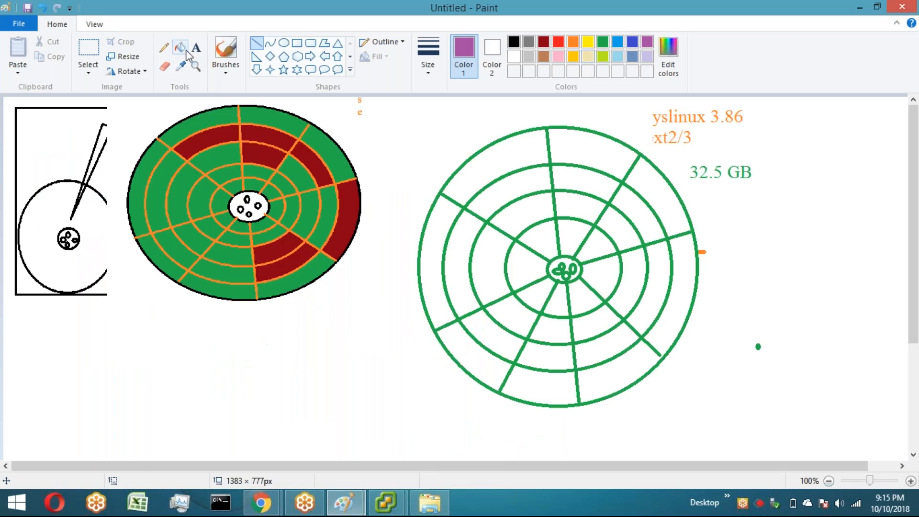
pyautogui.click(181, 47)
pyautogui.click(582, 181)
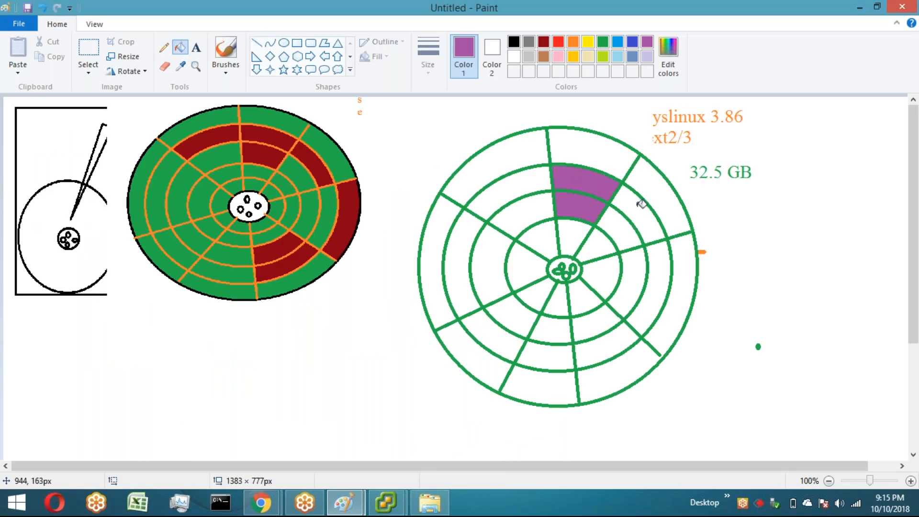
pyautogui.click(642, 204)
pyautogui.click(508, 182)
pyautogui.click(494, 244)
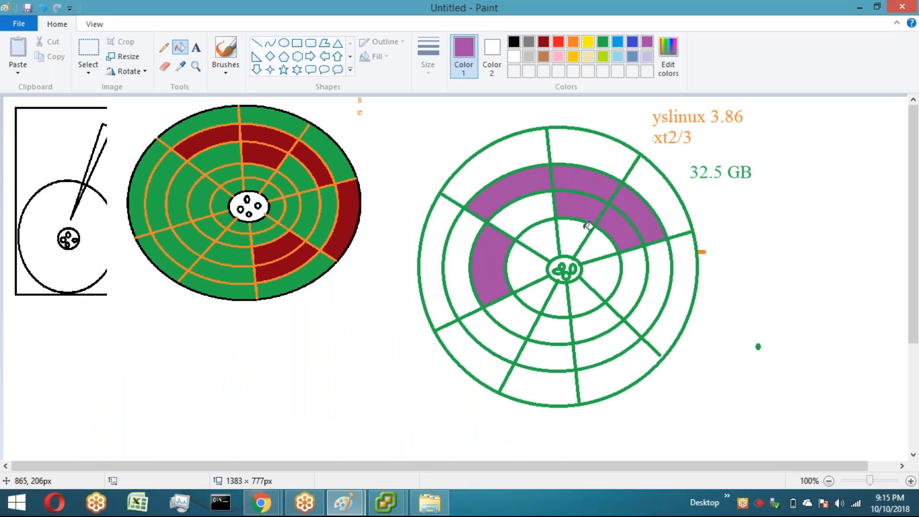
# Step: Add the purple text label '26MB of vmdk' beside the new platter, below the 32.5 GB note
pyautogui.click(284, 44)
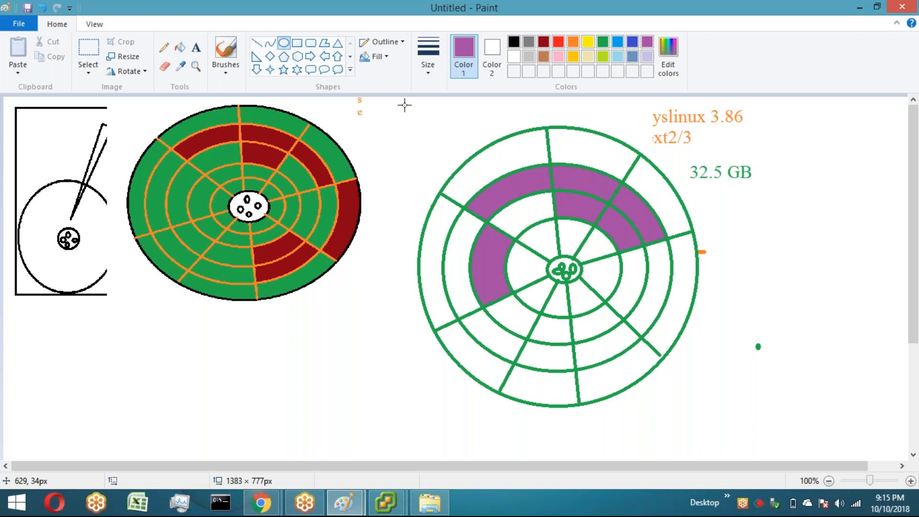
pyautogui.click(196, 47)
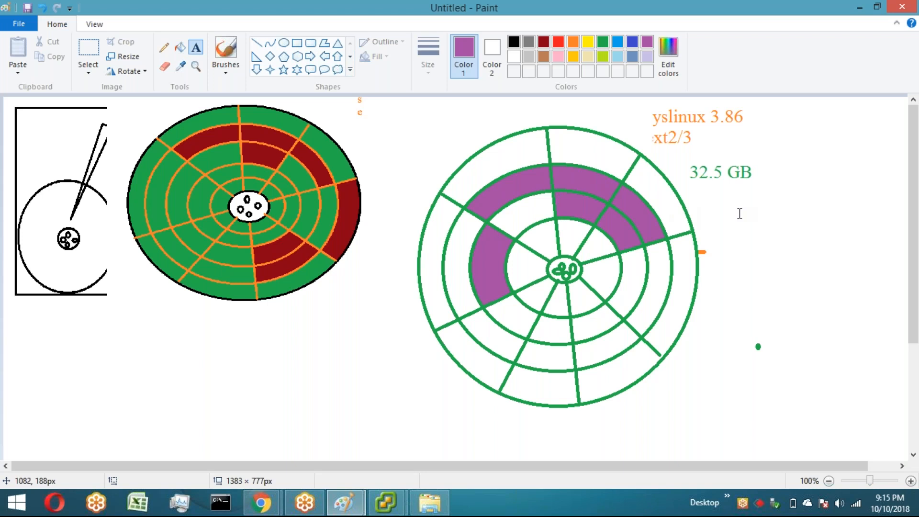
pyautogui.click(740, 214)
pyautogui.write('2')
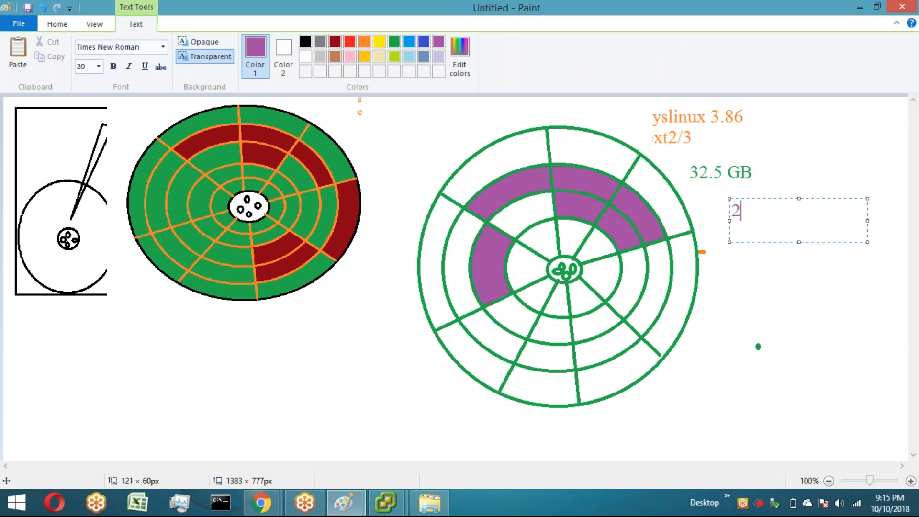
pyautogui.write('6MB of vmdk')
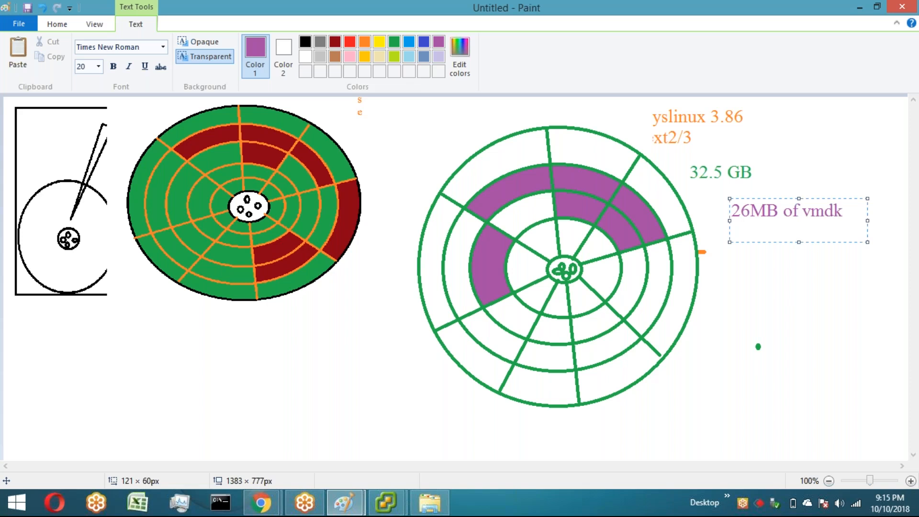
pyautogui.click(803, 265)
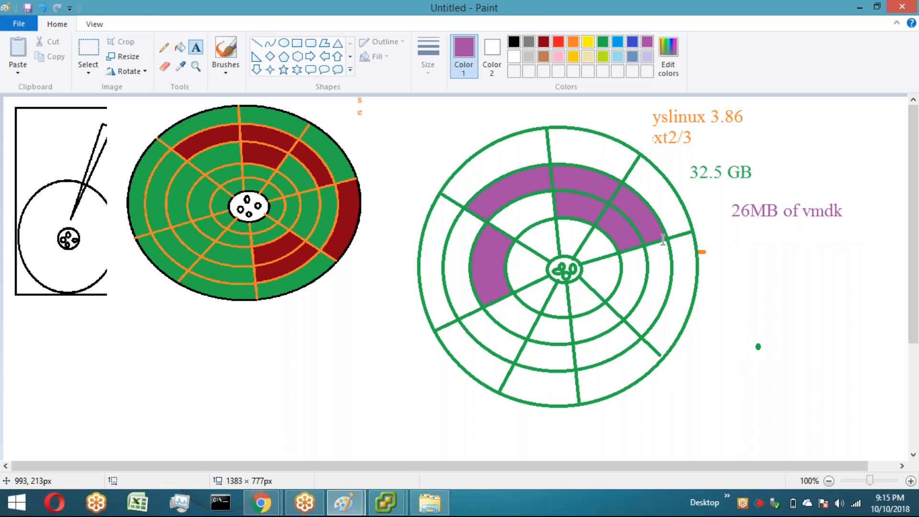
# Step: Draw a purple ellipse below the red-and-green platter as a new platter outline, and dismiss the low-battery notice
pyautogui.click(284, 43)
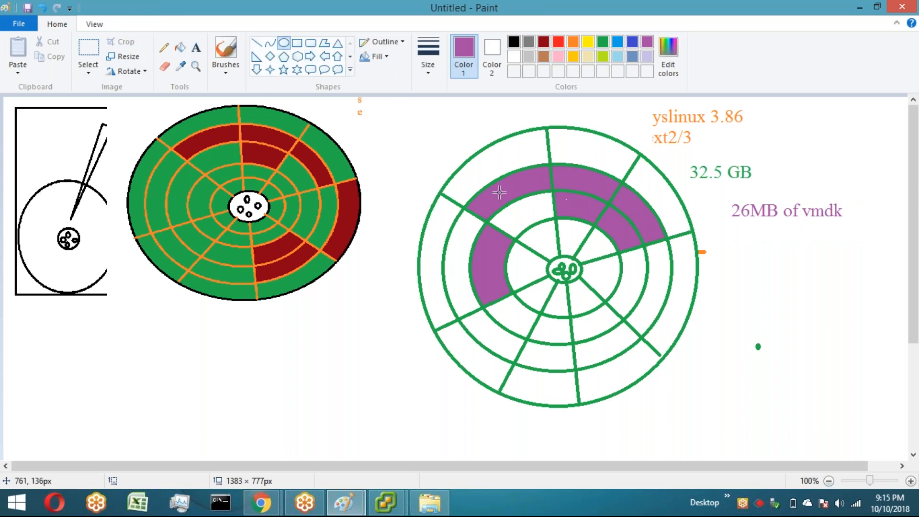
pyautogui.moveTo(235, 327); pyautogui.dragTo(394, 464)
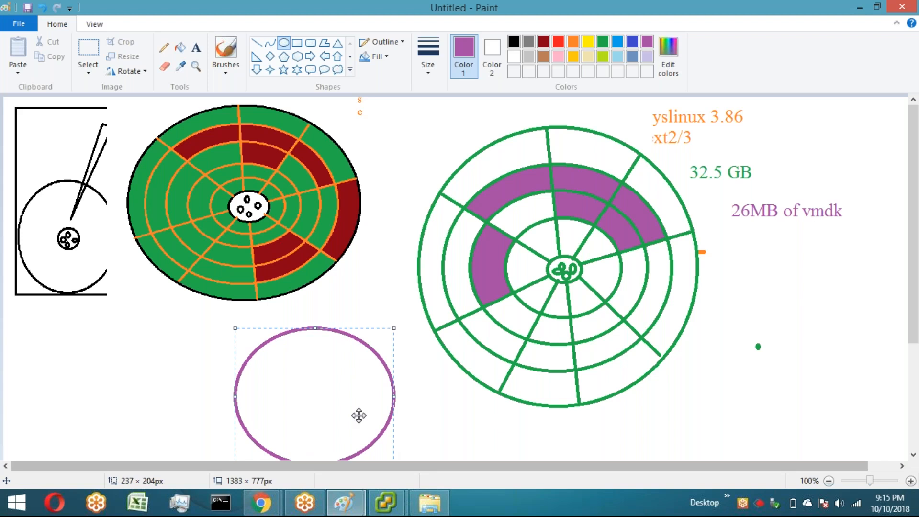
pyautogui.moveTo(359, 416); pyautogui.dragTo(360, 393)
pyautogui.click(436, 416)
pyautogui.moveTo(307, 364); pyautogui.dragTo(315, 372)
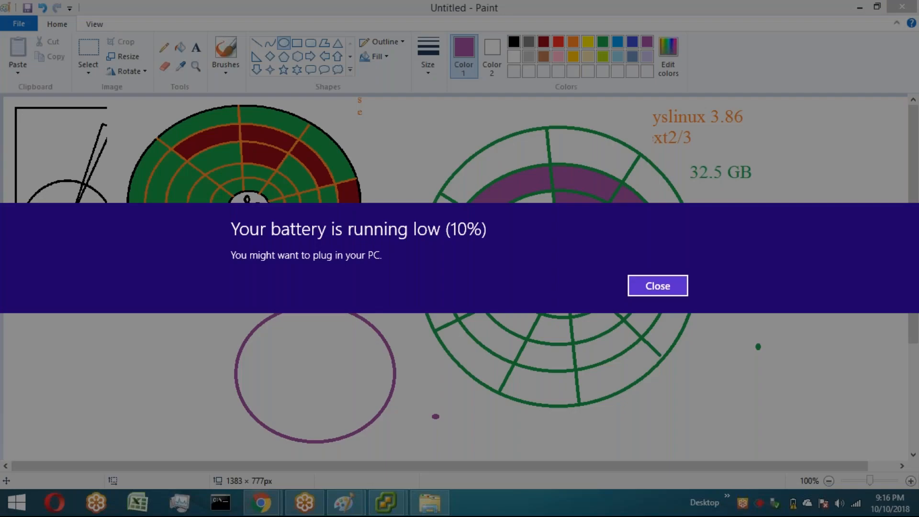
pyautogui.click(658, 286)
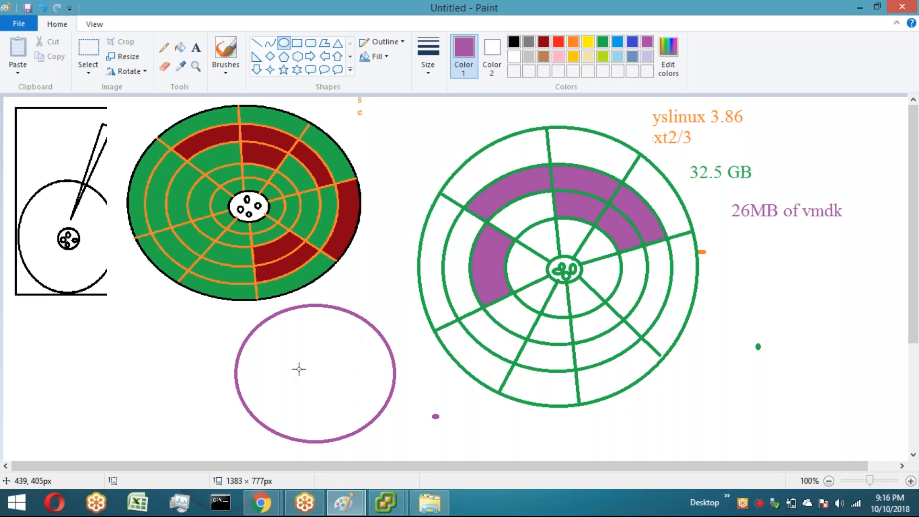
# Step: Add a small purple hub ellipse and two concentric purple track ellipses inside the new platter outline
pyautogui.moveTo(300, 362); pyautogui.dragTo(330, 387)
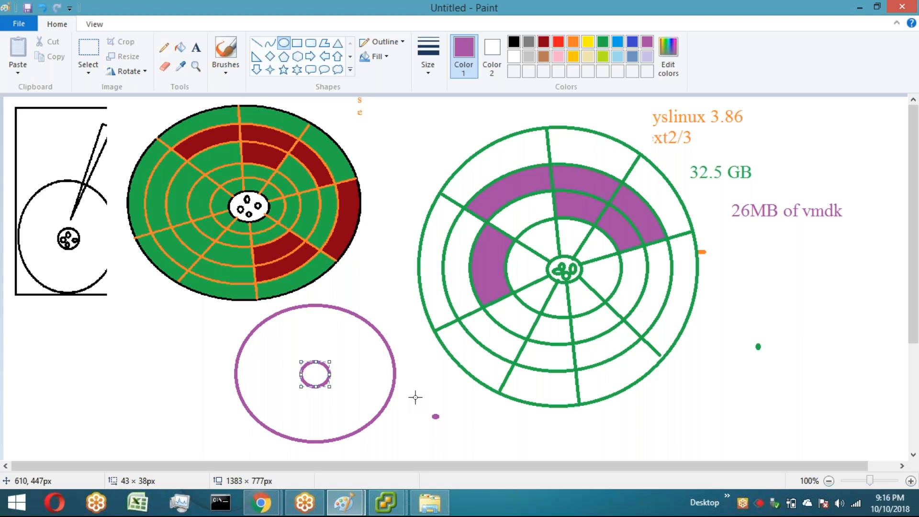
pyautogui.click(415, 398)
pyautogui.moveTo(247, 327); pyautogui.dragTo(385, 431)
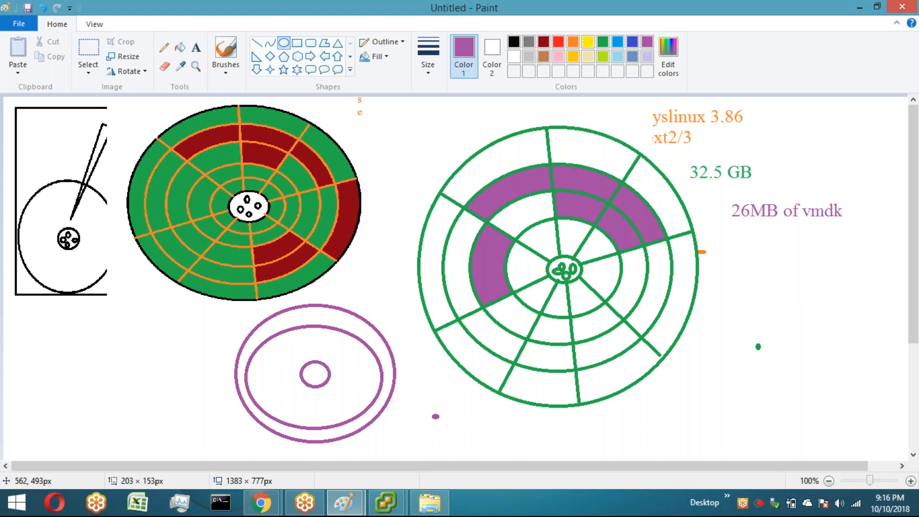
pyautogui.moveTo(382, 428); pyautogui.dragTo(382, 429)
pyautogui.moveTo(320, 331); pyautogui.dragTo(320, 327)
pyautogui.moveTo(246, 378); pyautogui.dragTo(251, 376)
pyautogui.moveTo(381, 375); pyautogui.dragTo(380, 375)
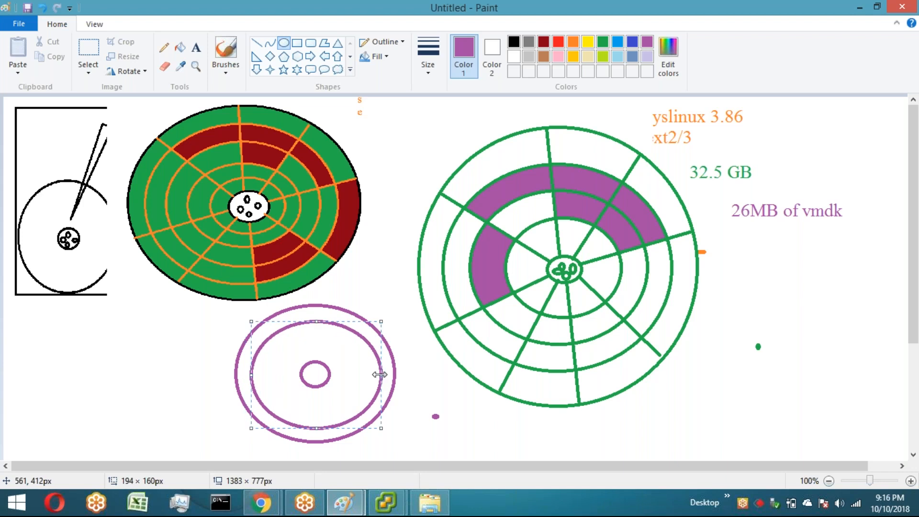
pyautogui.moveTo(275, 341); pyautogui.dragTo(355, 411)
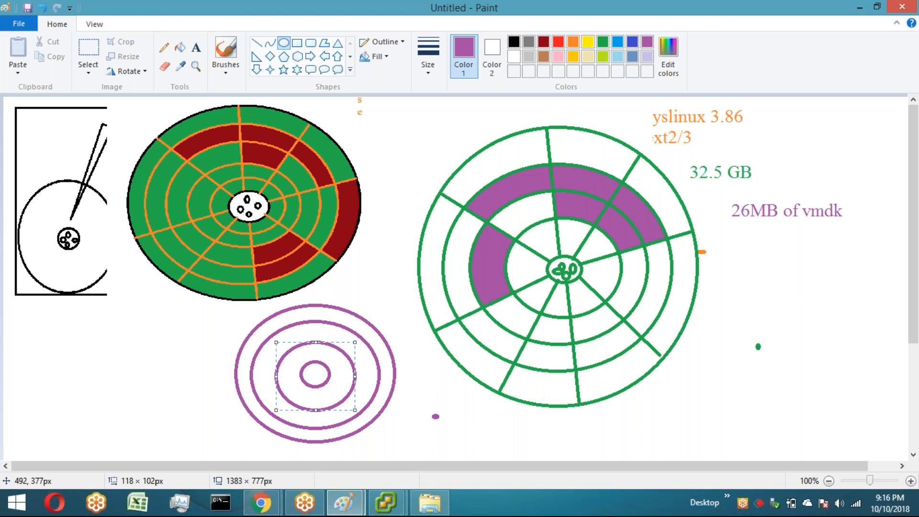
pyautogui.moveTo(494, 146); pyautogui.dragTo(611, 254)
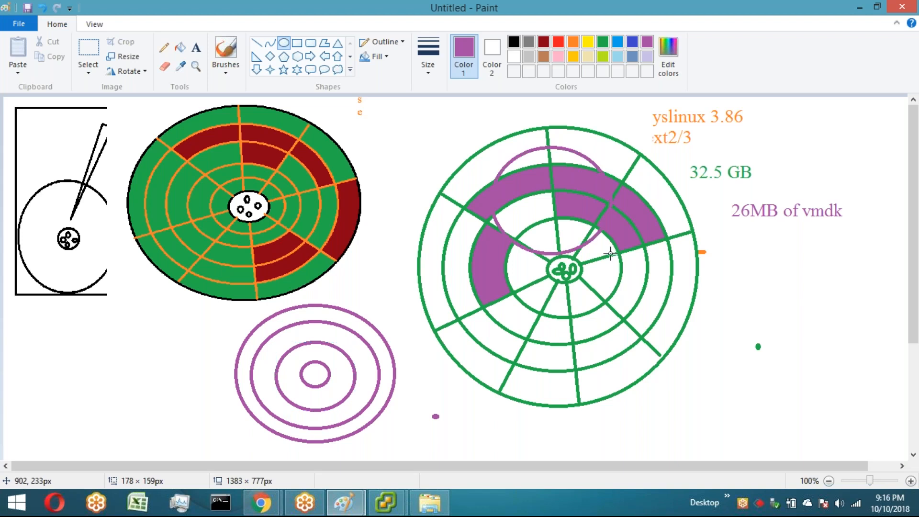
pyautogui.moveTo(534, 189); pyautogui.dragTo(554, 202)
pyautogui.hotkey('ctrl', 'z')
pyautogui.hotkey('ctrl', 'z')
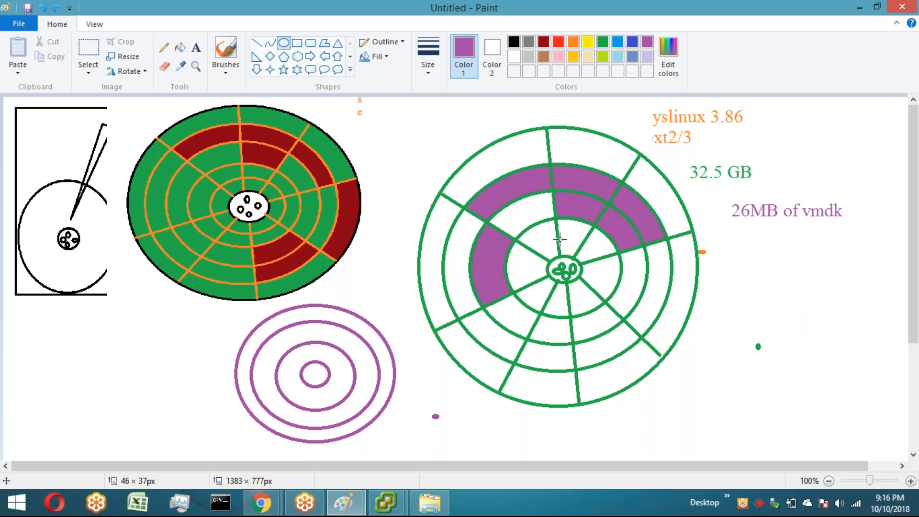
# Step: Draw concentric yellow ellipses over the purple used sectors of the green platter to mark a zoomed region
pyautogui.click(573, 56)
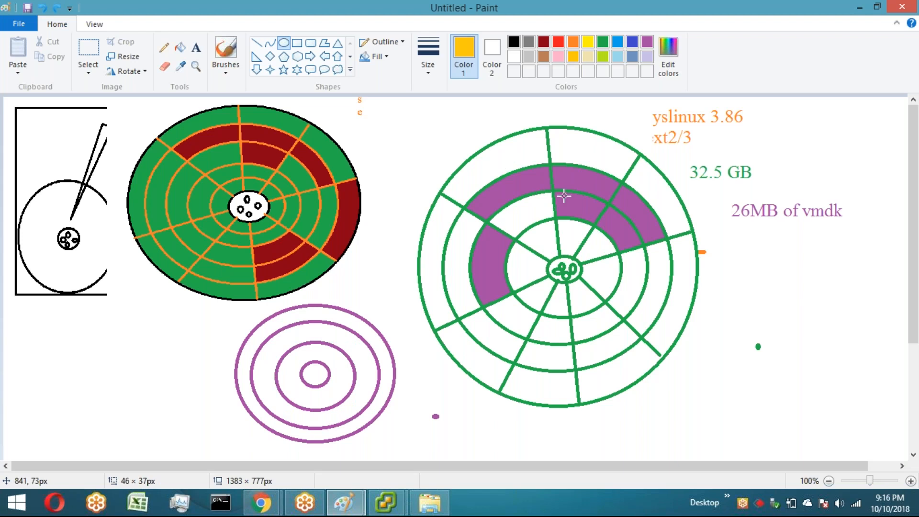
pyautogui.moveTo(498, 142); pyautogui.dragTo(642, 252)
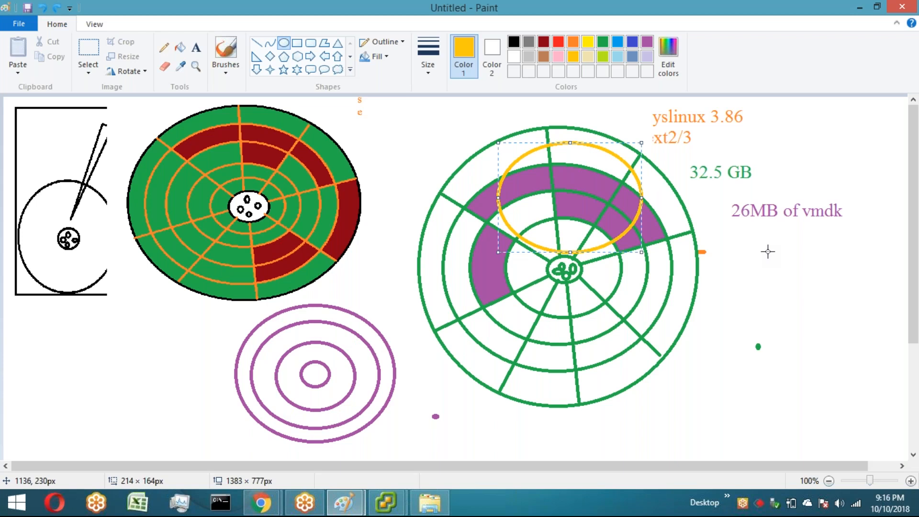
pyautogui.click(563, 192)
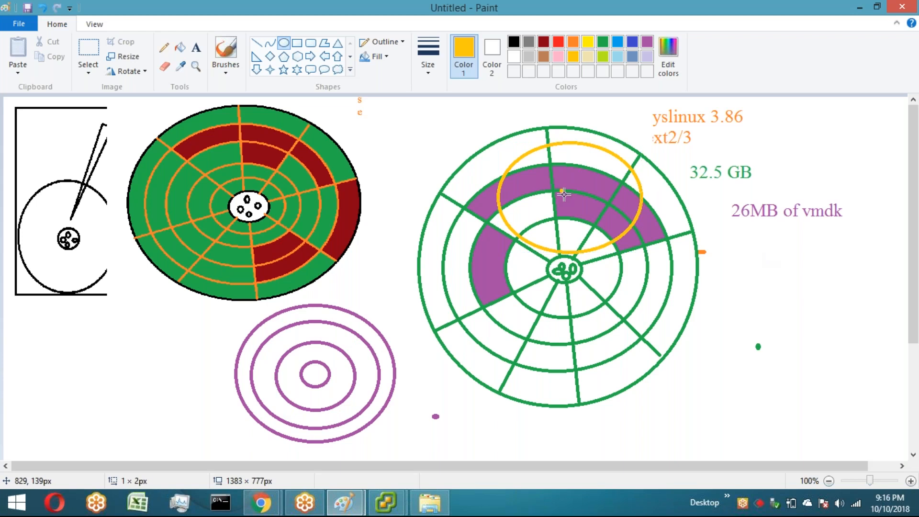
pyautogui.moveTo(564, 194); pyautogui.dragTo(579, 209)
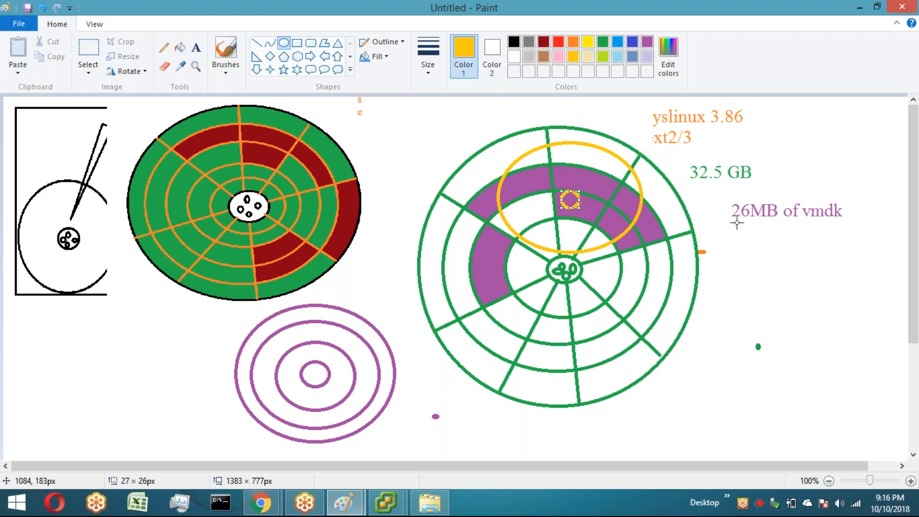
pyautogui.moveTo(521, 163); pyautogui.dragTo(622, 232)
pyautogui.click(714, 272)
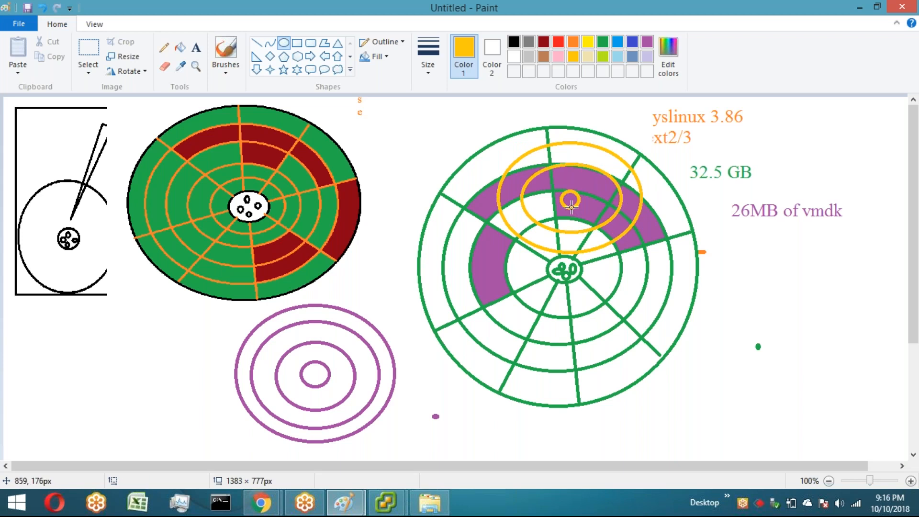
pyautogui.moveTo(546, 178); pyautogui.dragTo(597, 220)
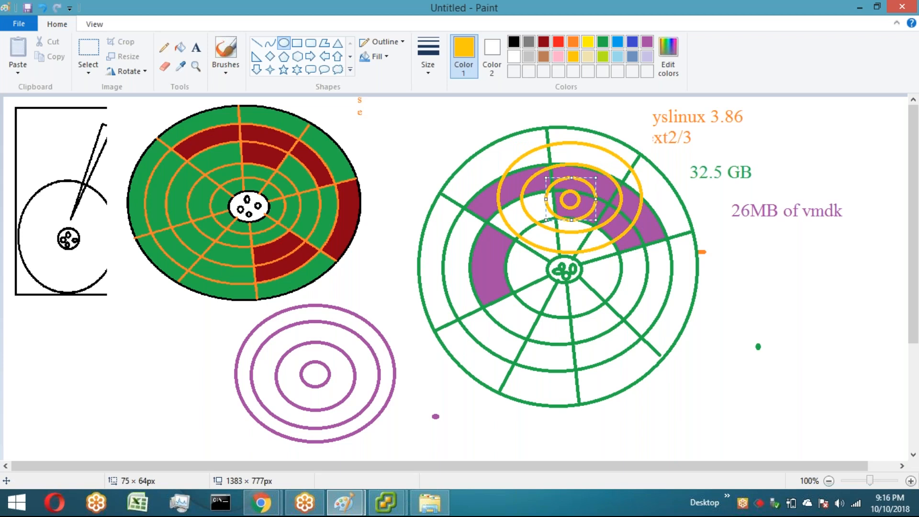
# Step: Draw yellow straight lines through the yellow ellipses to divide them into sectors
pyautogui.click(579, 145)
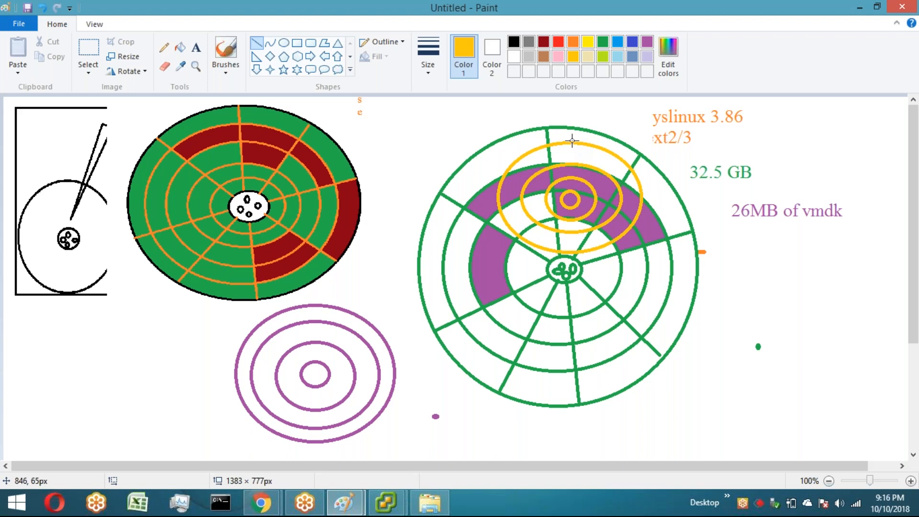
pyautogui.moveTo(572, 141); pyautogui.dragTo(572, 190)
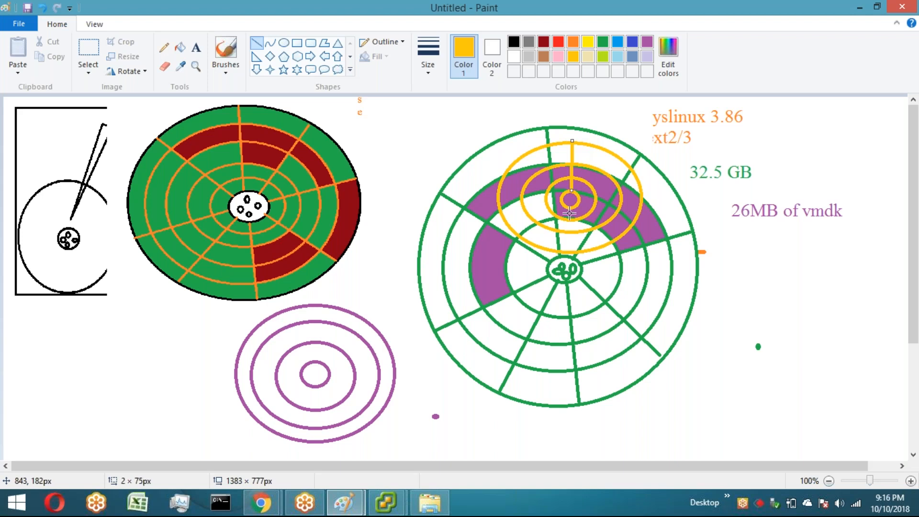
pyautogui.moveTo(569, 213); pyautogui.dragTo(569, 250)
pyautogui.moveTo(498, 198); pyautogui.dragTo(641, 198)
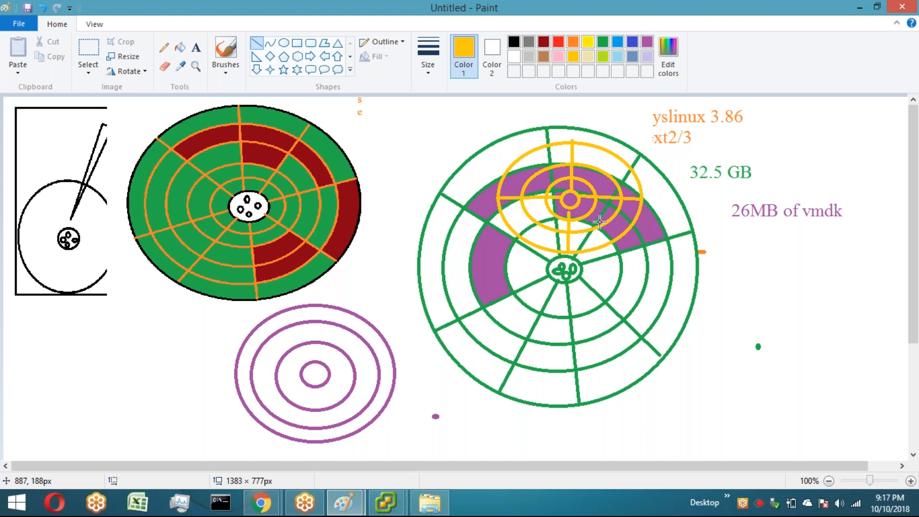
pyautogui.moveTo(570, 200); pyautogui.dragTo(607, 234)
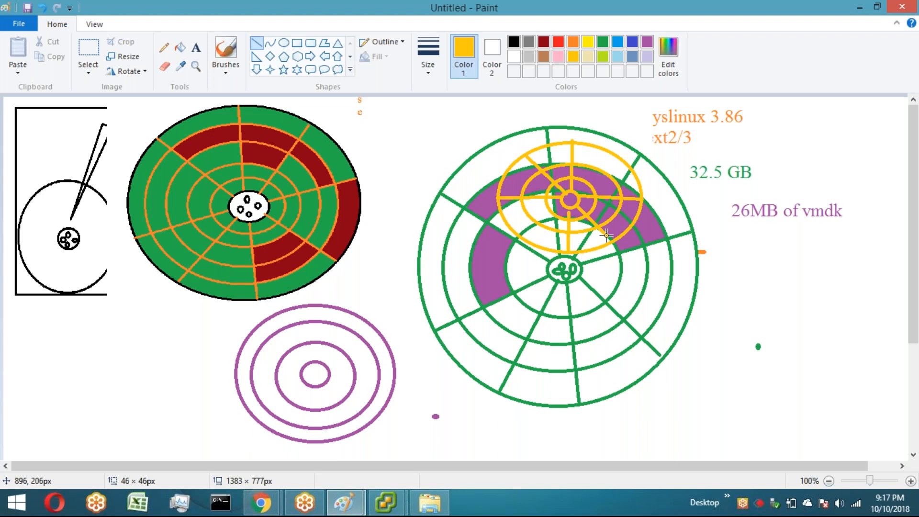
pyautogui.moveTo(585, 182); pyautogui.dragTo(609, 159)
pyautogui.moveTo(552, 212); pyautogui.dragTo(526, 235)
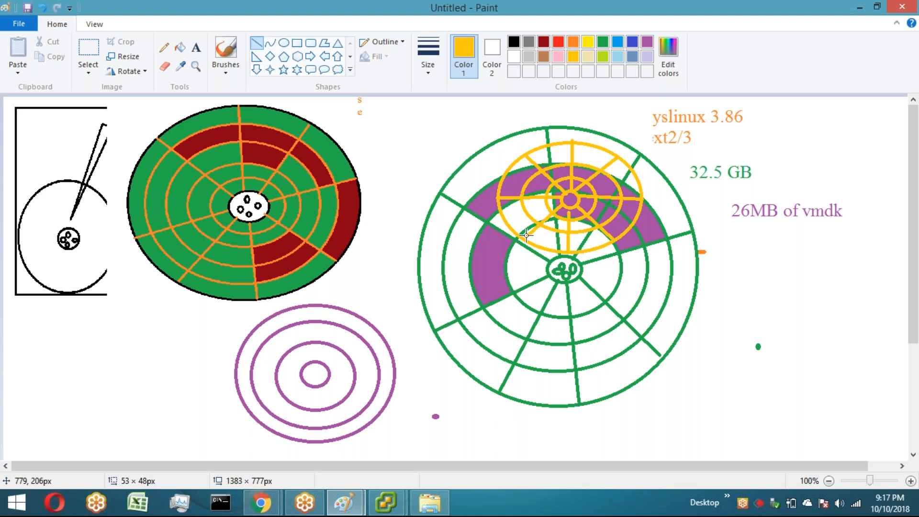
pyautogui.moveTo(526, 235); pyautogui.dragTo(524, 236)
pyautogui.moveTo(570, 208); pyautogui.dragTo(571, 208)
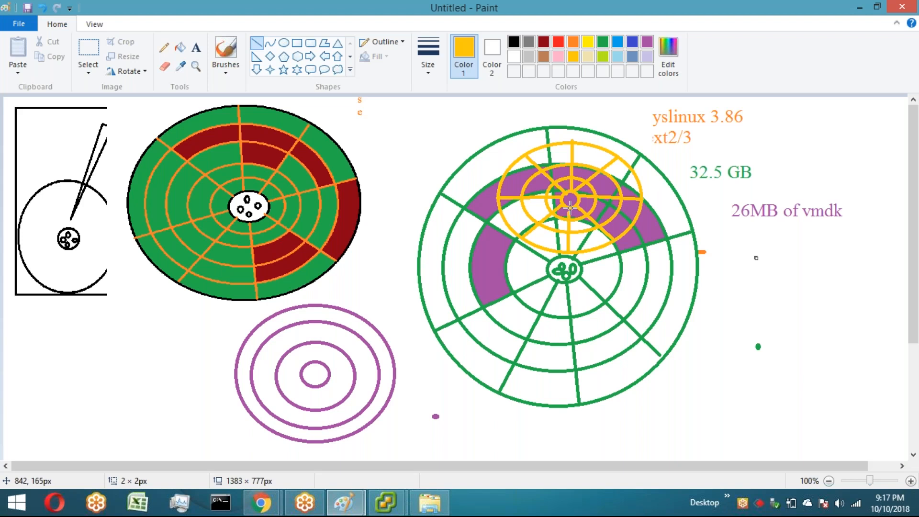
# Step: Minimize Paint and try opening the Test-VM-flat file from the desktop in Notepad, closing the program
pyautogui.click(861, 8)
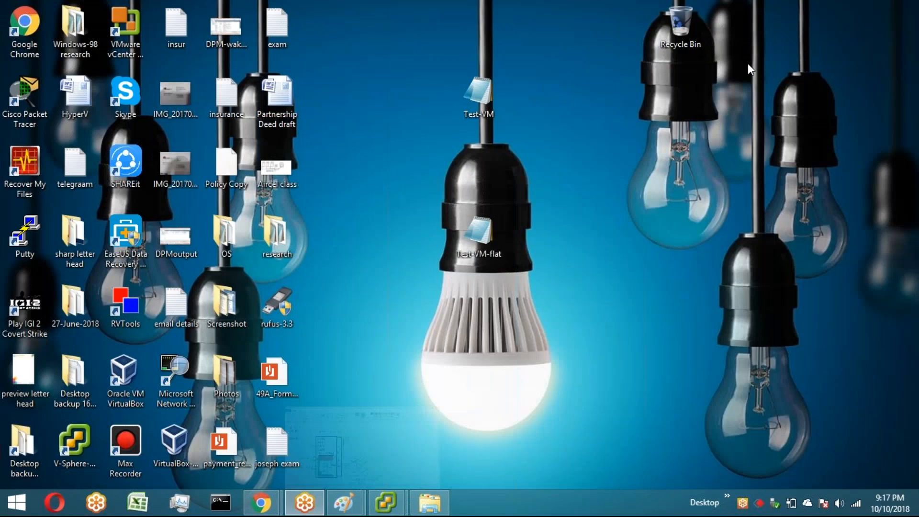
pyautogui.doubleClick(478, 233)
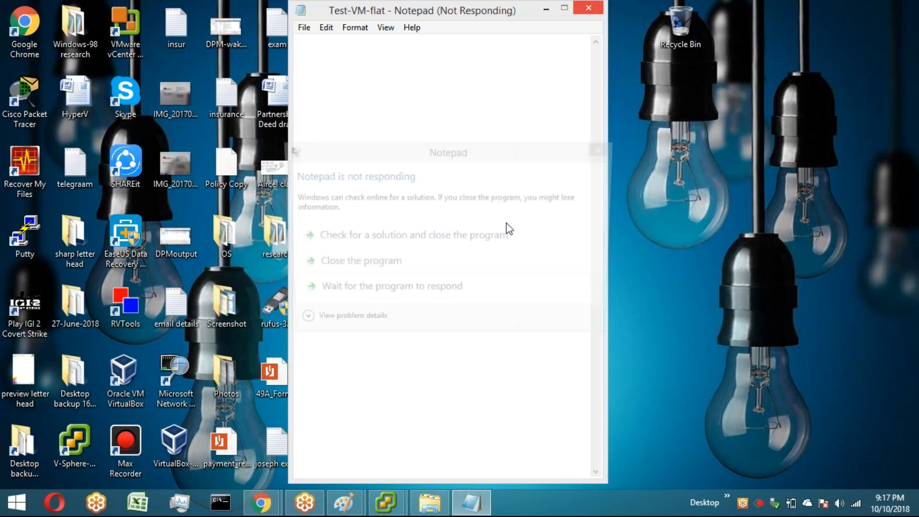
pyautogui.click(352, 270)
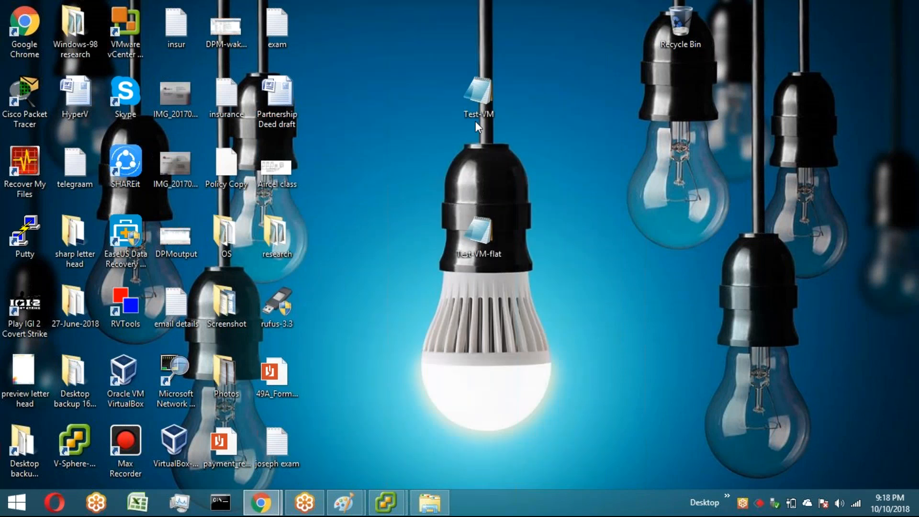
# Step: Open the Test-VM descriptor file in Notepad, highlight its geometry entries, and close it
pyautogui.doubleClick(476, 122)
pyautogui.moveTo(383, 107); pyautogui.dragTo(437, 107)
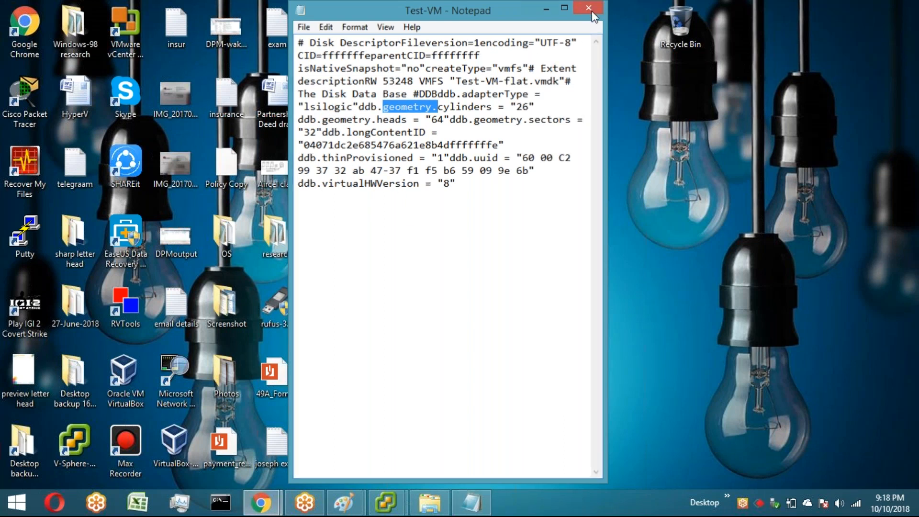
pyautogui.click(592, 11)
# Step: Switch to the vSphere Client, browse the vmware123 datastore, and open the Test-VM folder to inspect its files
pyautogui.moveTo(348, 507)
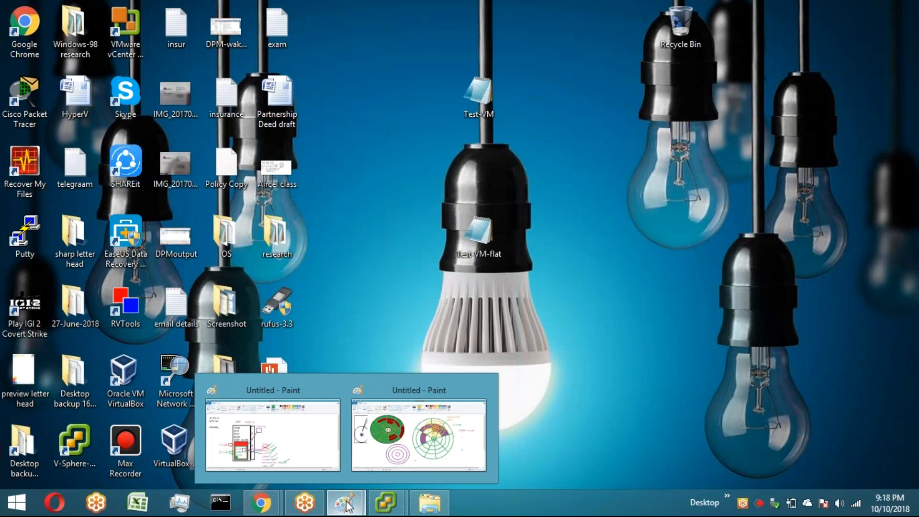
pyautogui.click(389, 501)
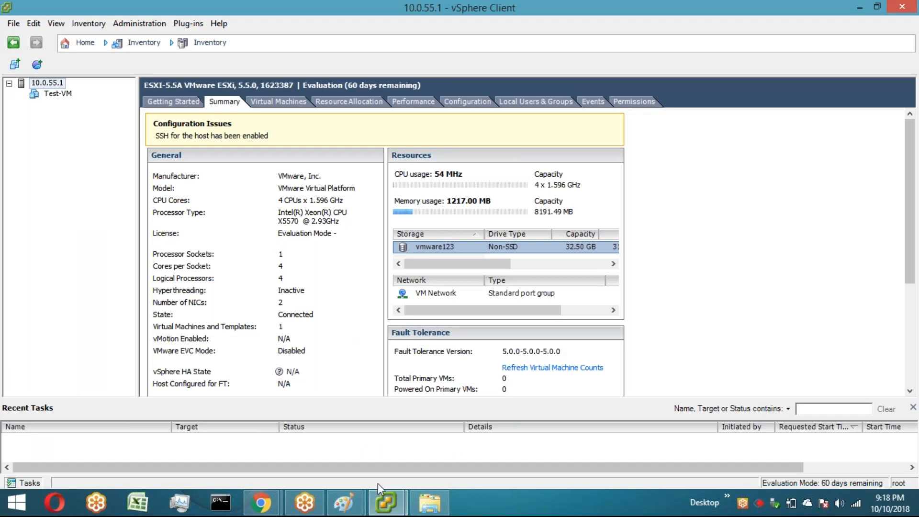
pyautogui.moveTo(391, 503)
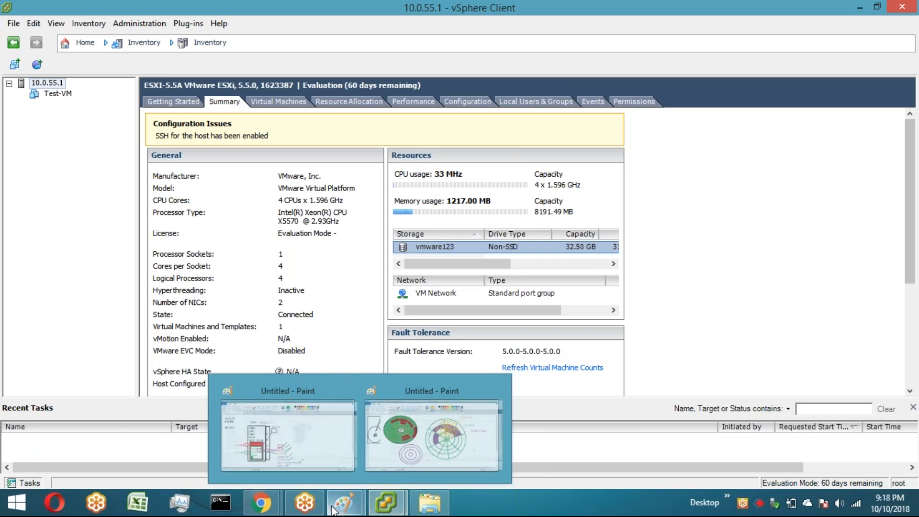
pyautogui.click(400, 458)
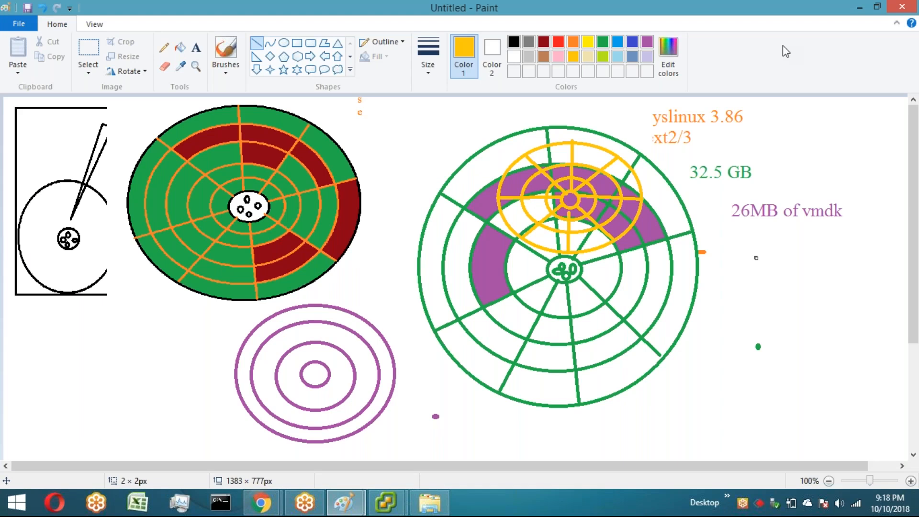
pyautogui.hotkey('alt', 'Tab')
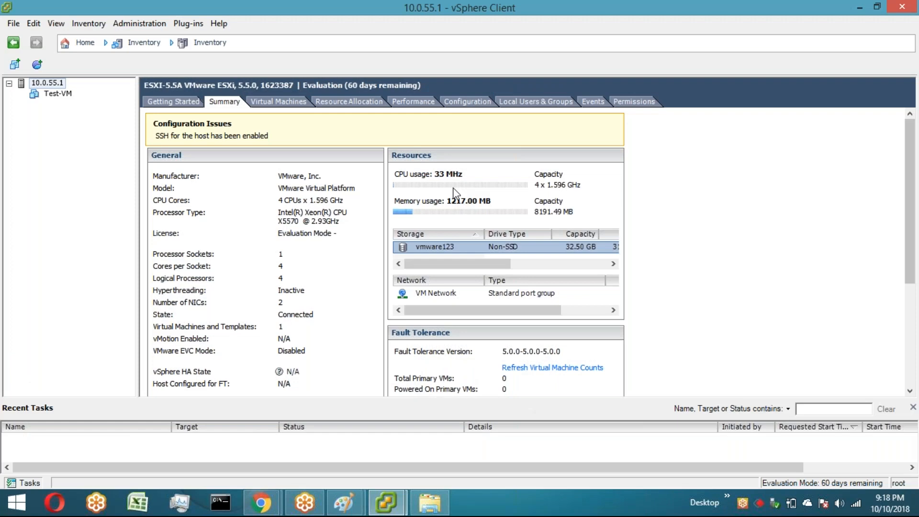
pyautogui.rightClick(438, 248)
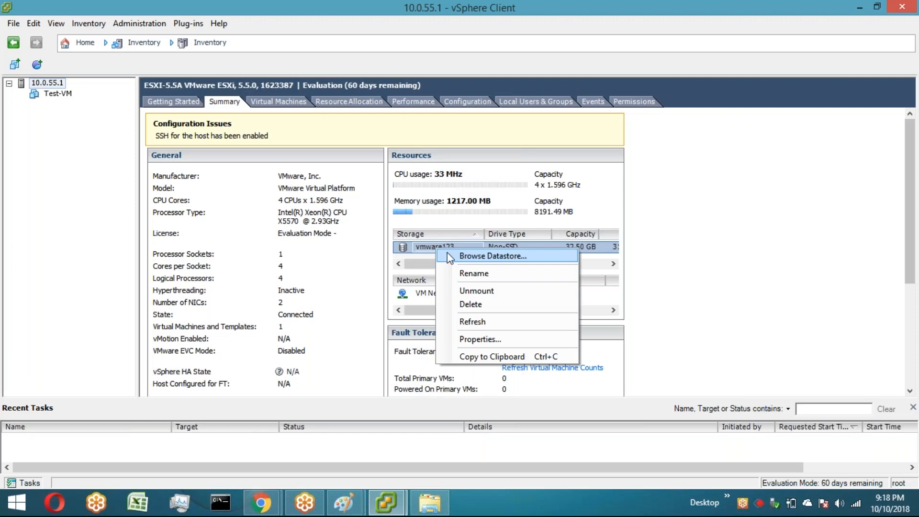
pyautogui.click(483, 256)
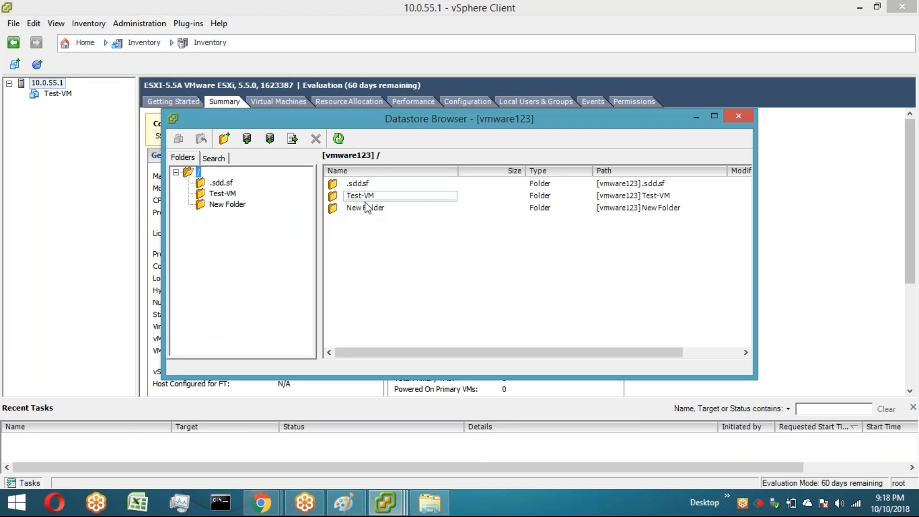
pyautogui.doubleClick(365, 199)
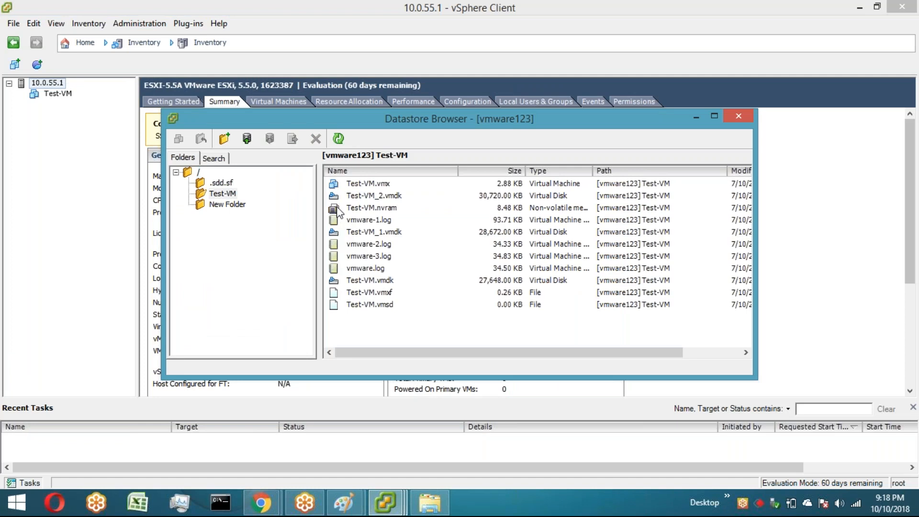
pyautogui.click(338, 209)
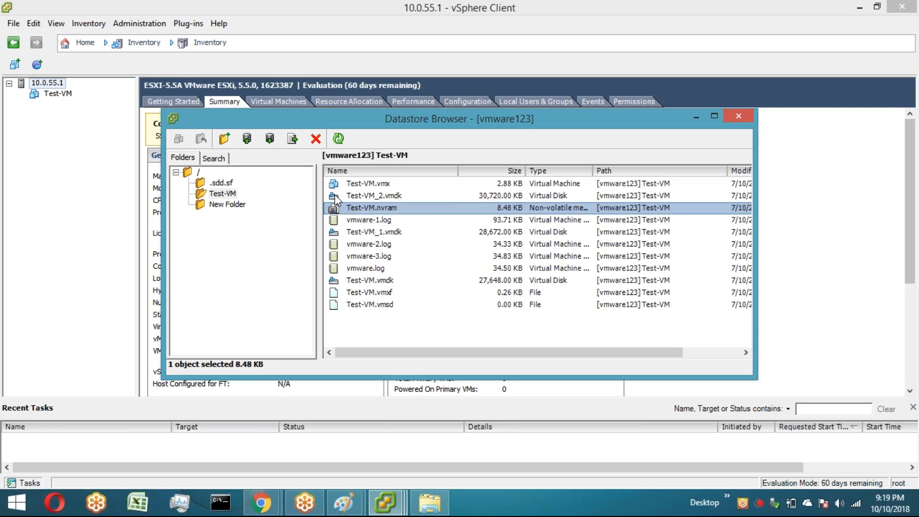
# Step: Start the Windows Magnifier from the Start screen and switch back to the vSphere Client
pyautogui.press('super')
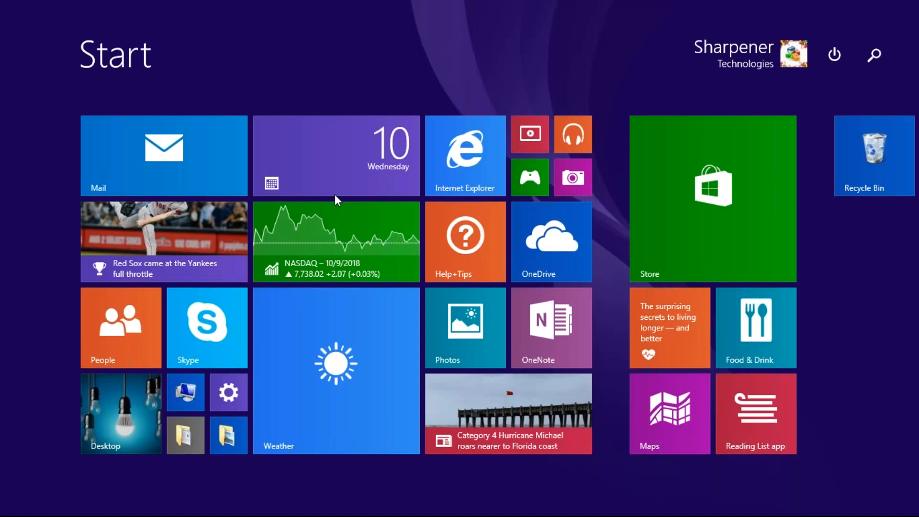
pyautogui.write('magni')
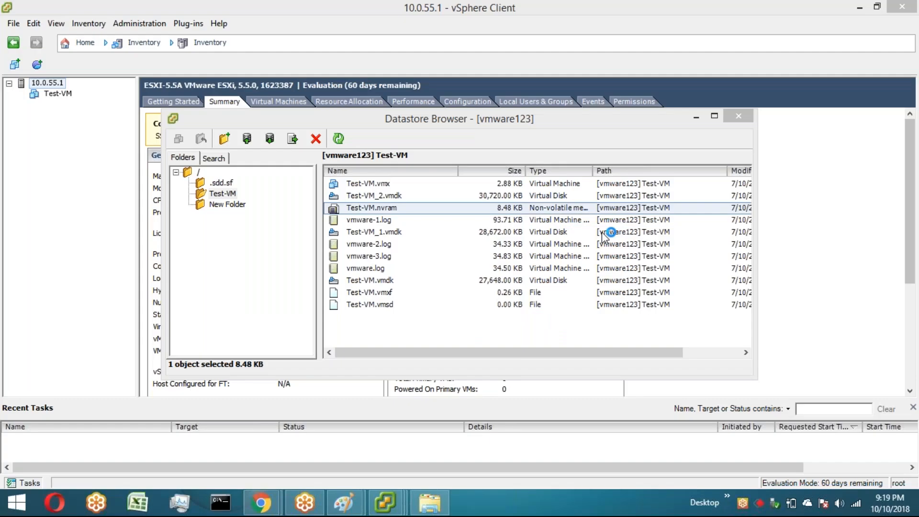
pyautogui.click(138, 74)
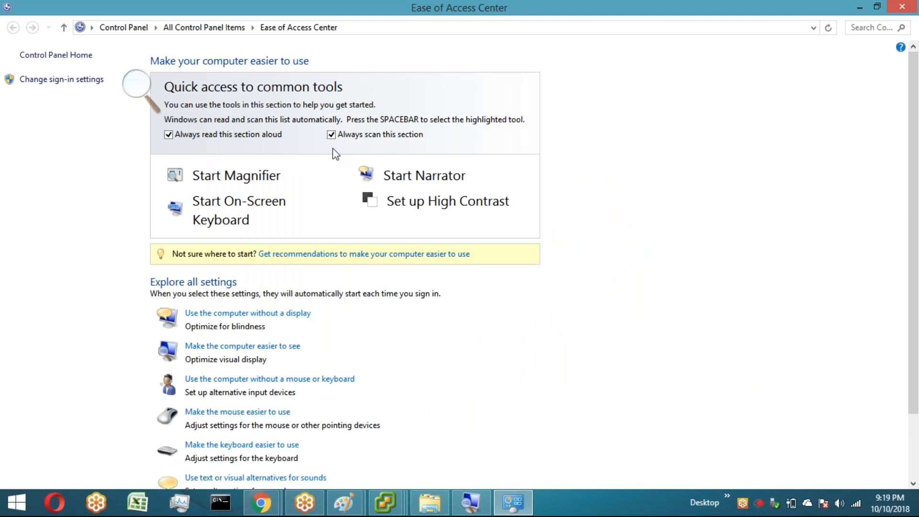
pyautogui.press('alt')
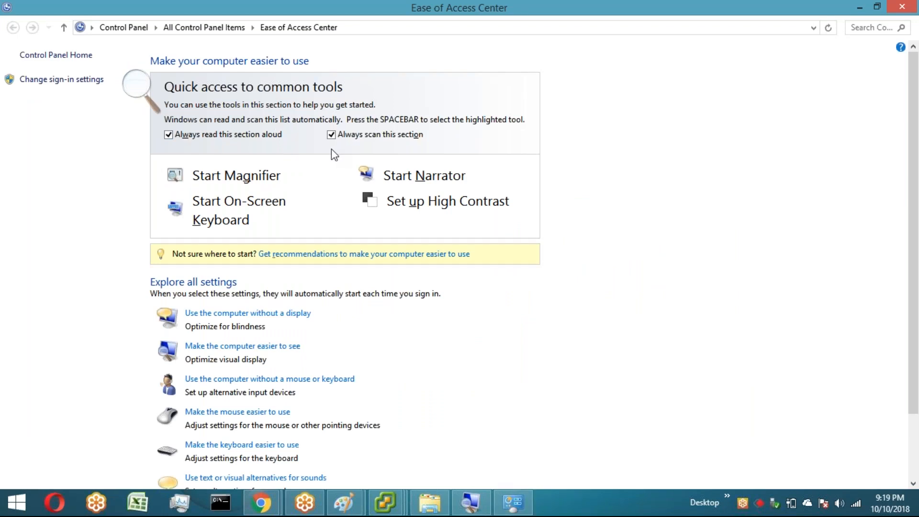
pyautogui.hotkey('alt', 'Tab')
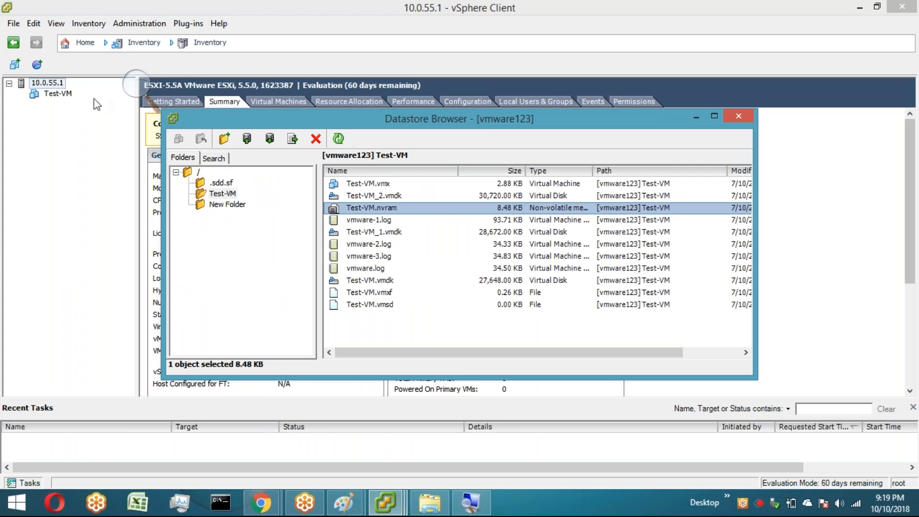
# Step: Minimize the vSphere Client and the Datastore Browser to reach the desktop
pyautogui.click(136, 83)
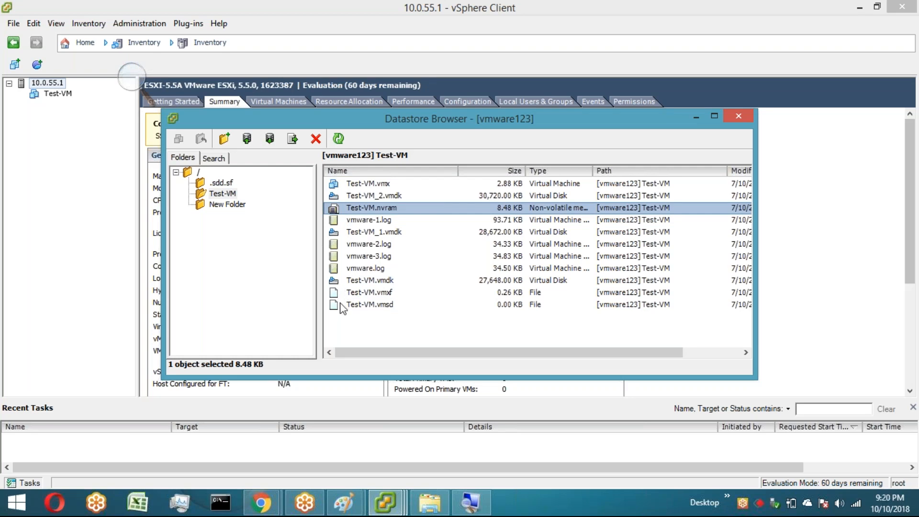
pyautogui.click(868, 6)
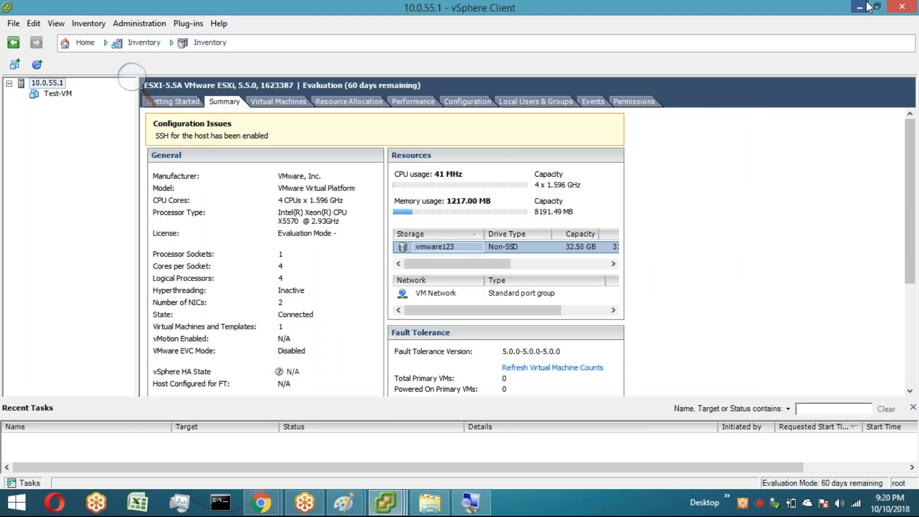
pyautogui.click(867, 7)
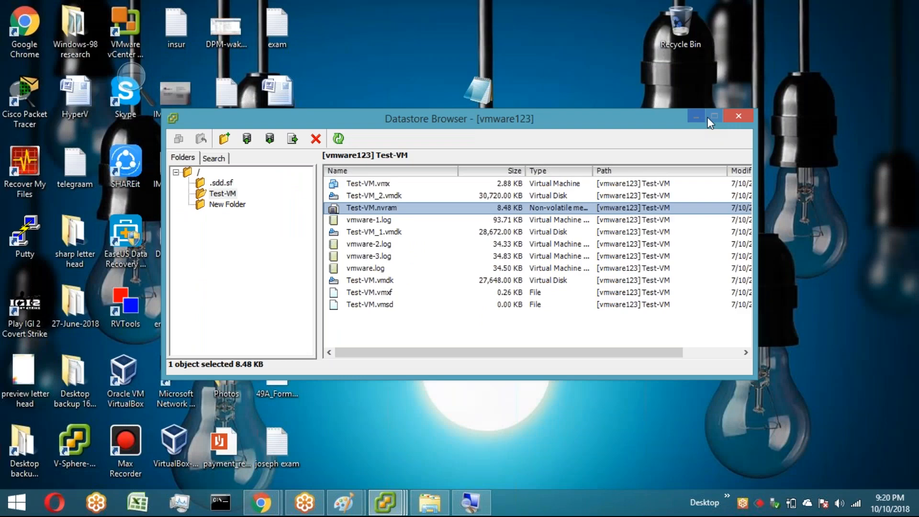
pyautogui.click(697, 117)
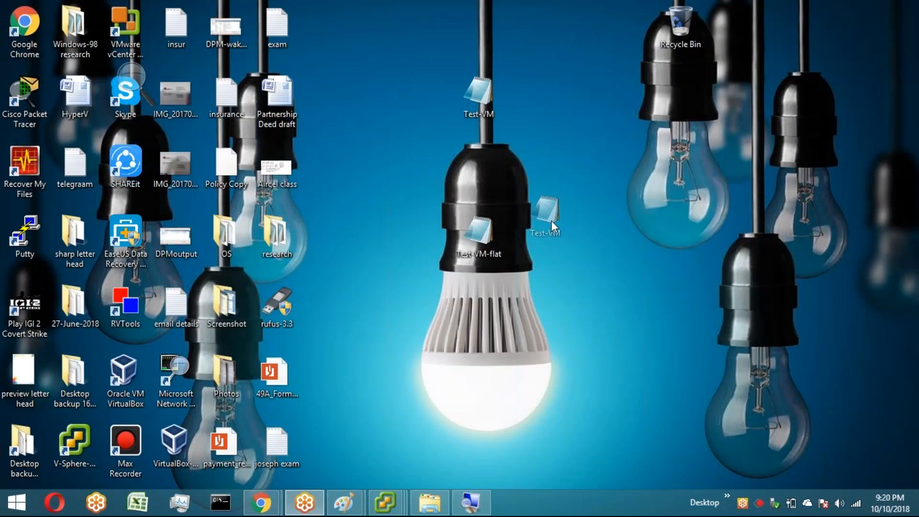
# Step: Open the Properties of the Test-VM-flat file on the desktop to view its size, then close them
pyautogui.moveTo(552, 221); pyautogui.dragTo(550, 222)
pyautogui.rightClick(480, 245)
pyautogui.click(512, 439)
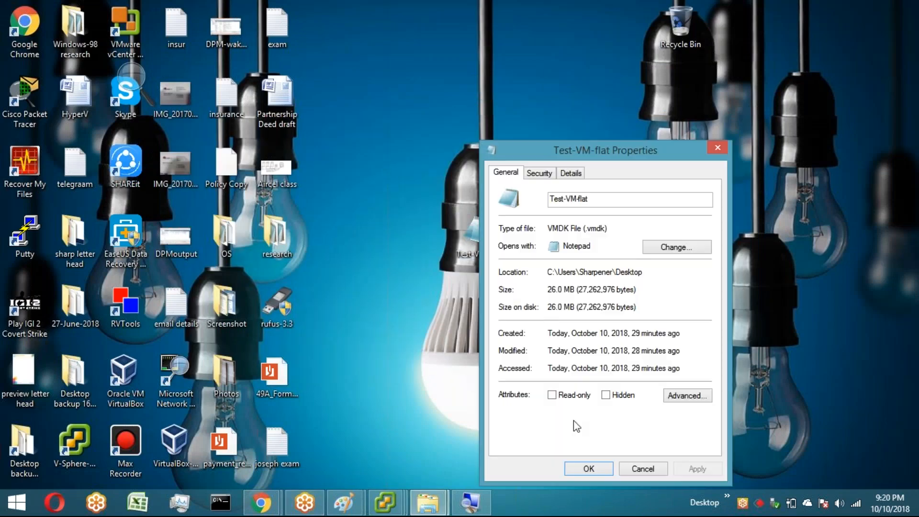
pyautogui.click(589, 470)
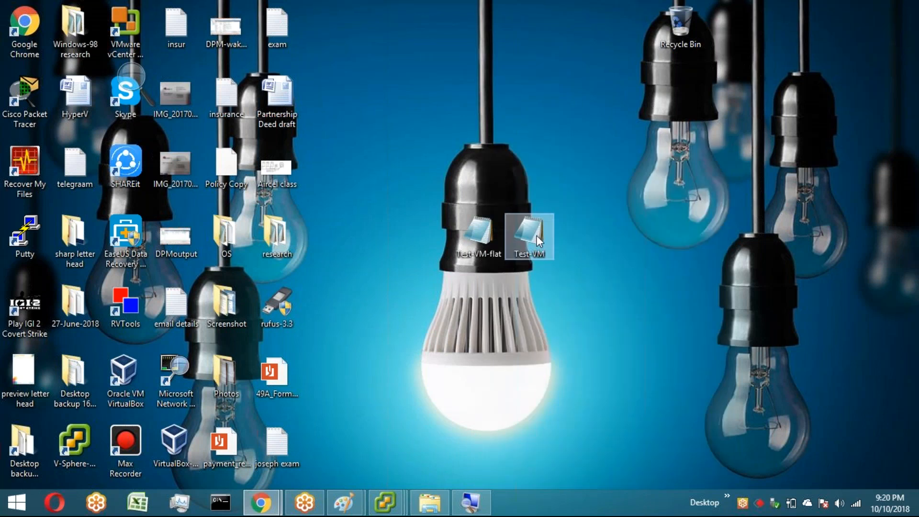
# Step: Open the Test-VM descriptor file in Notepad, minimize it, reopen it and close it
pyautogui.click(537, 235)
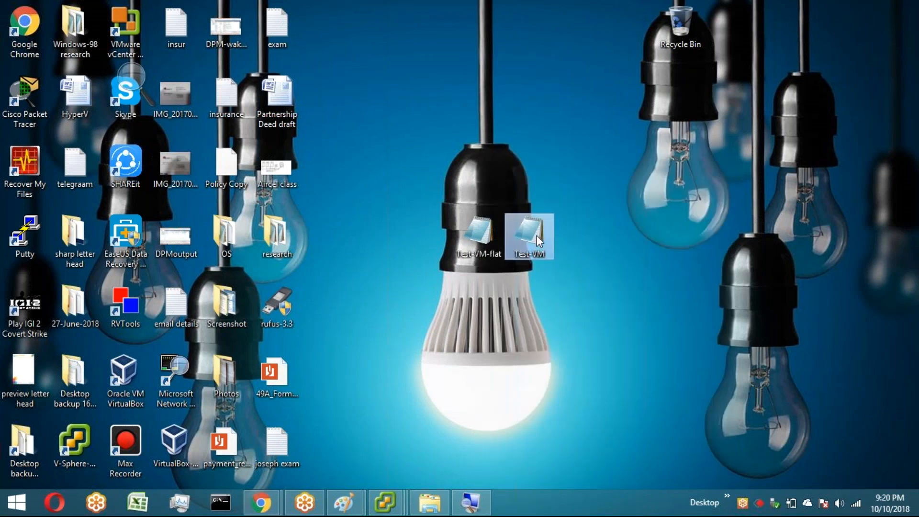
pyautogui.doubleClick(536, 235)
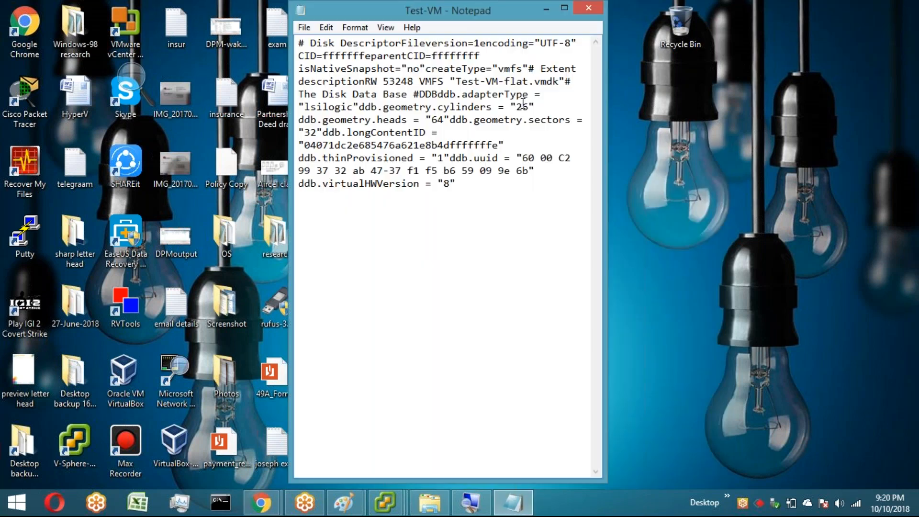
pyautogui.click(545, 9)
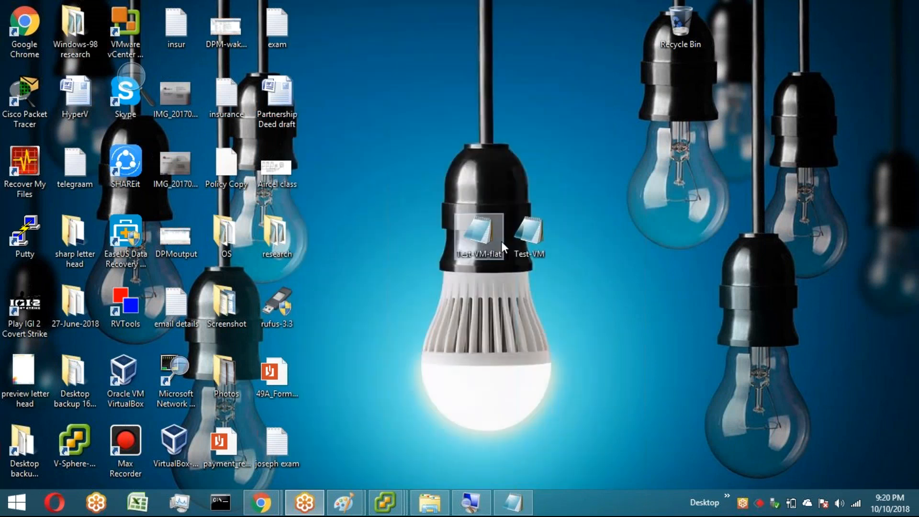
pyautogui.click(531, 237)
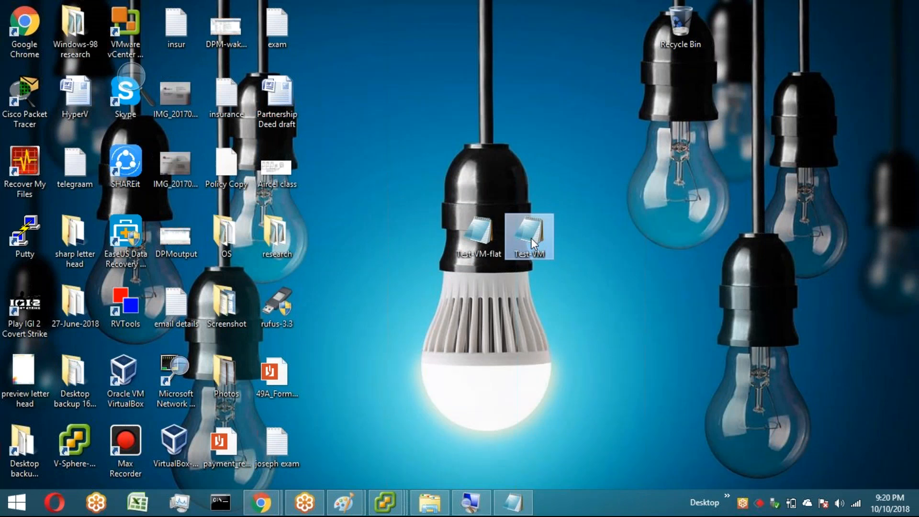
pyautogui.doubleClick(531, 238)
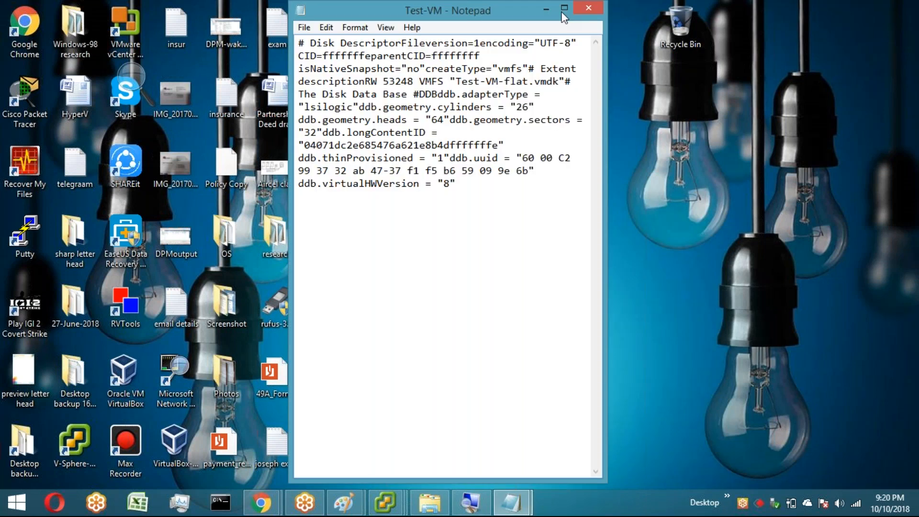
pyautogui.click(589, 7)
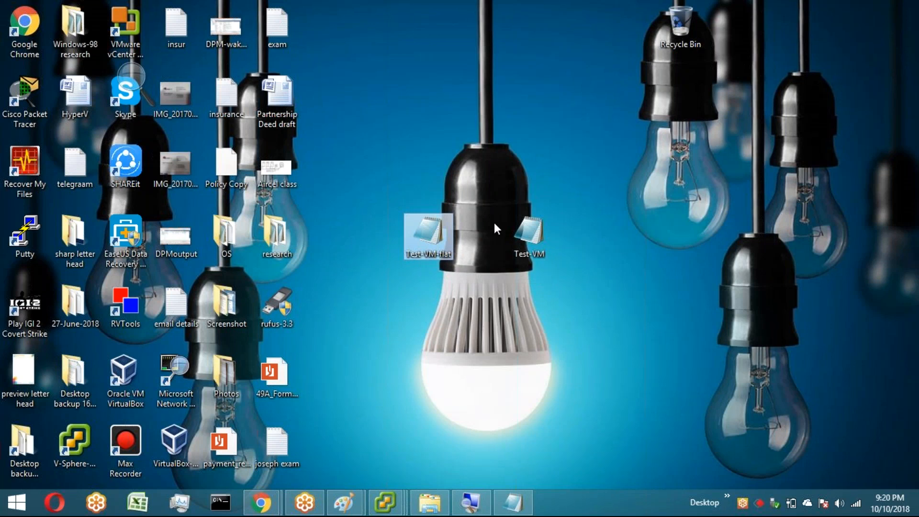
# Step: Select the Test-VM-flat file and bring the Datastore Browser back from the taskbar
pyautogui.click(447, 250)
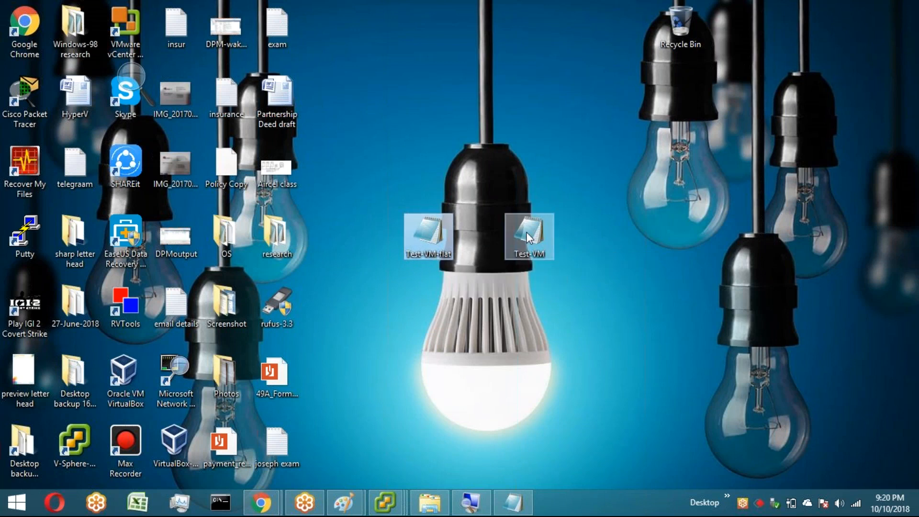
pyautogui.moveTo(527, 232)
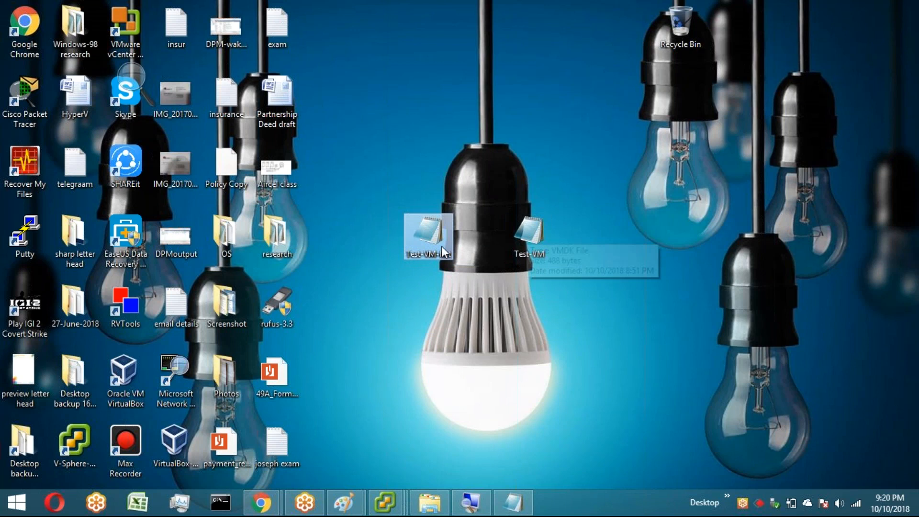
pyautogui.click(385, 503)
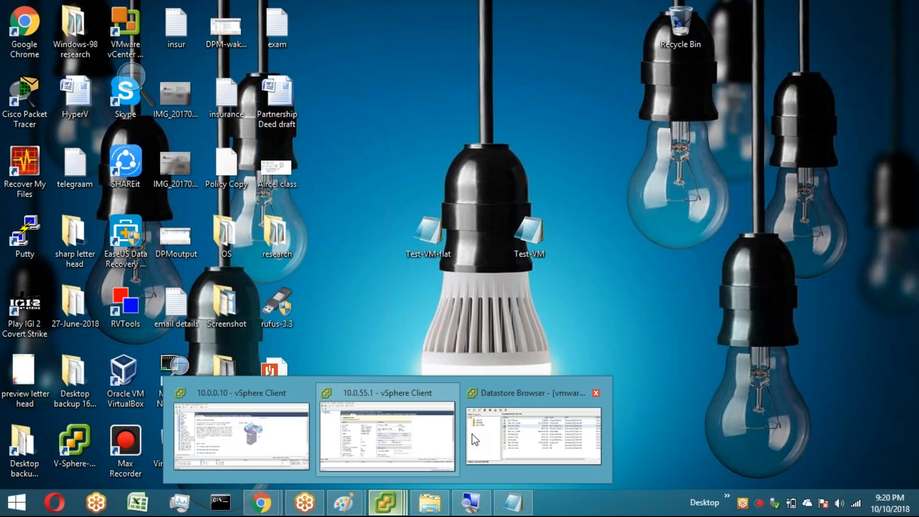
pyautogui.click(475, 440)
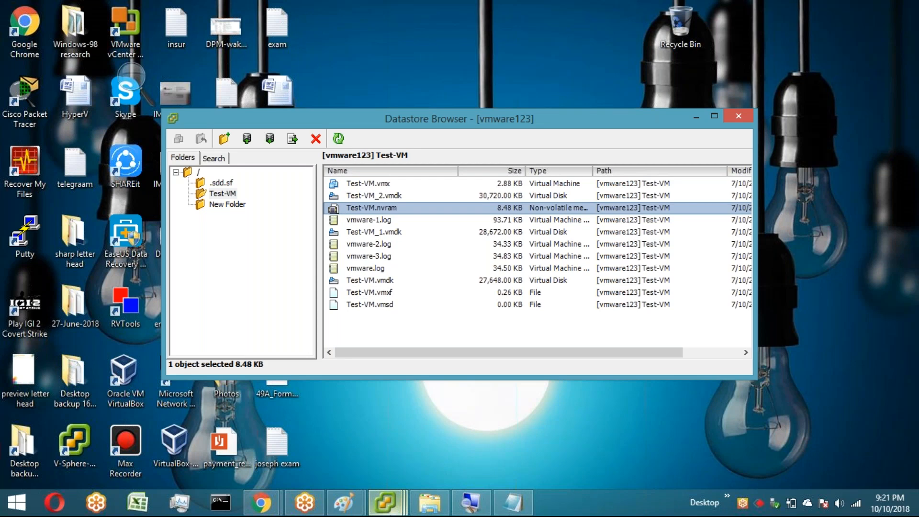
# Step: Bring the 10.0.55.1 vSphere Client forward and close the Datastore Browser
pyautogui.click(387, 503)
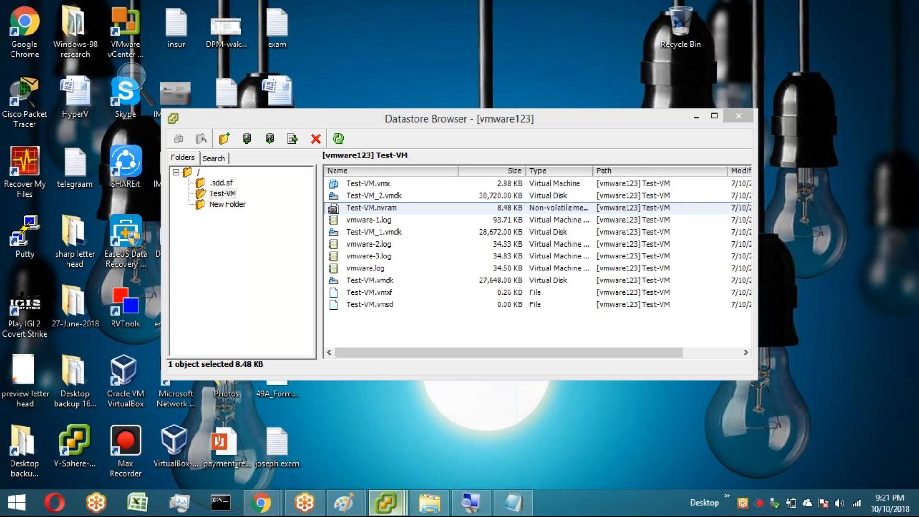
pyautogui.click(446, 443)
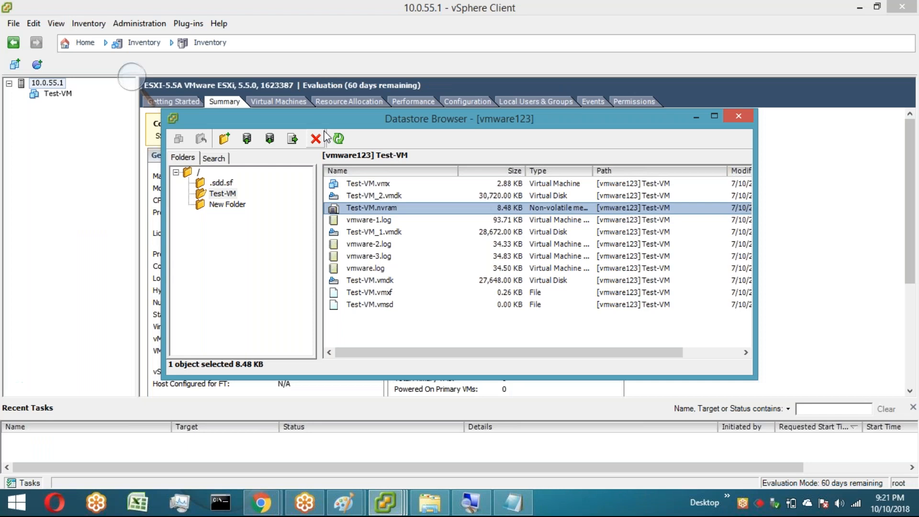
pyautogui.click(432, 332)
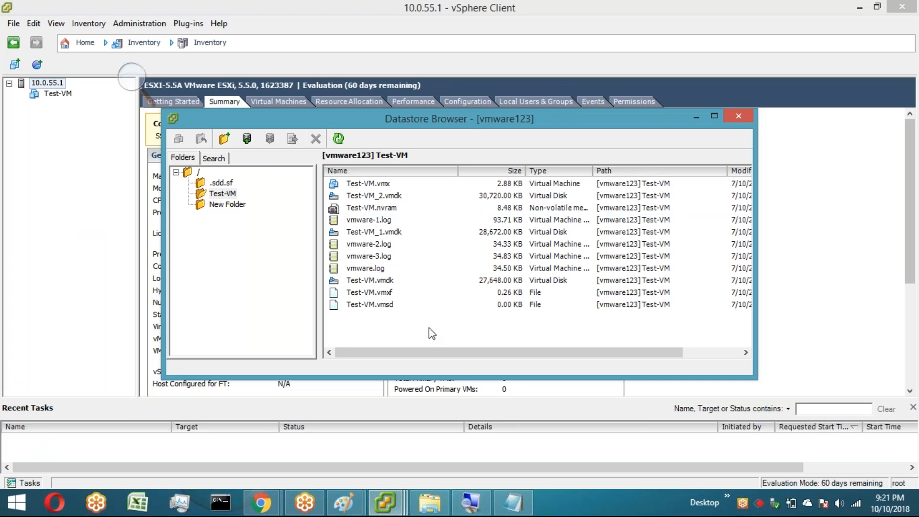
pyautogui.click(740, 121)
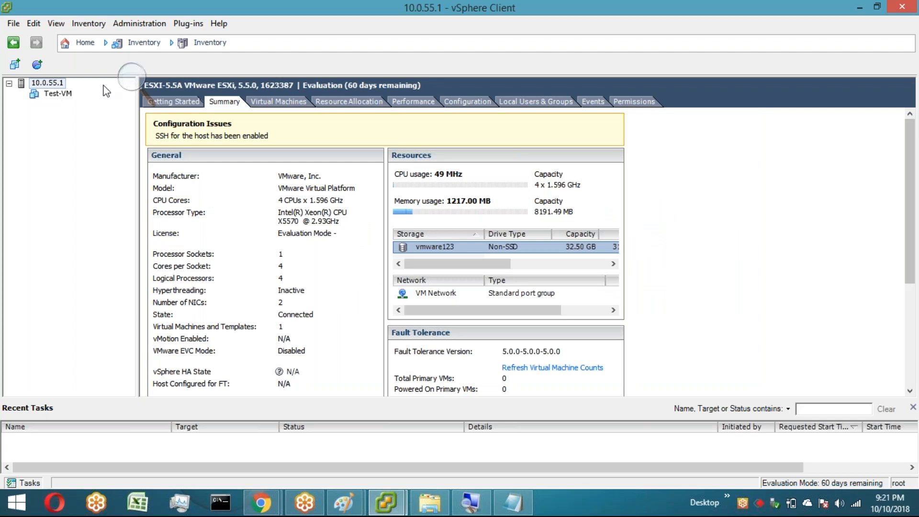
# Step: Review Hard disk 1's provisioning in the Test-VM's Virtual Machine Properties and cancel
pyautogui.click(860, 8)
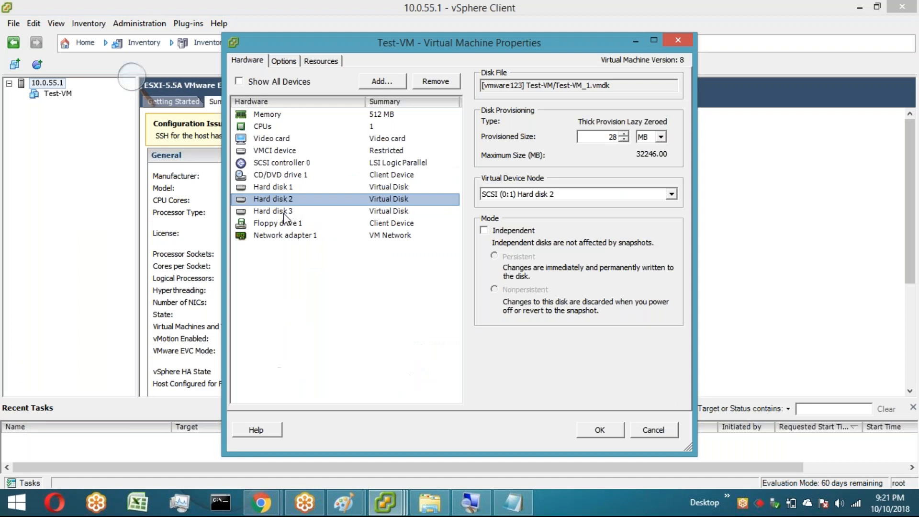
pyautogui.click(280, 187)
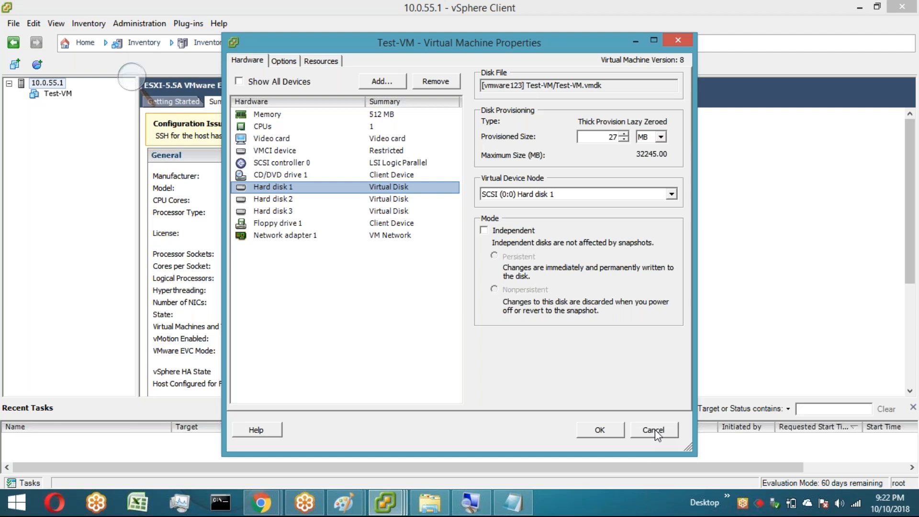
pyautogui.click(655, 429)
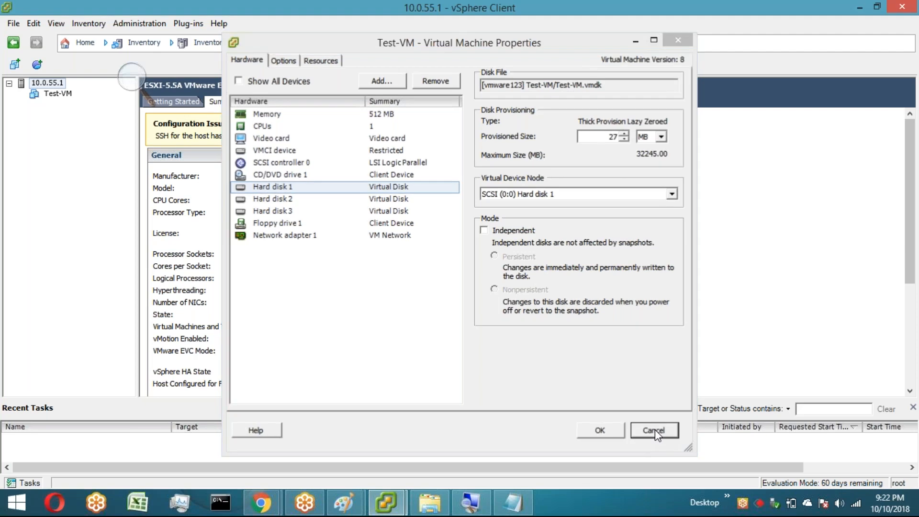
# Step: Open Test-VM's Edit Settings, review Hard disk 2 and Hard disk 3 provisioning, and close with OK
pyautogui.click(58, 94)
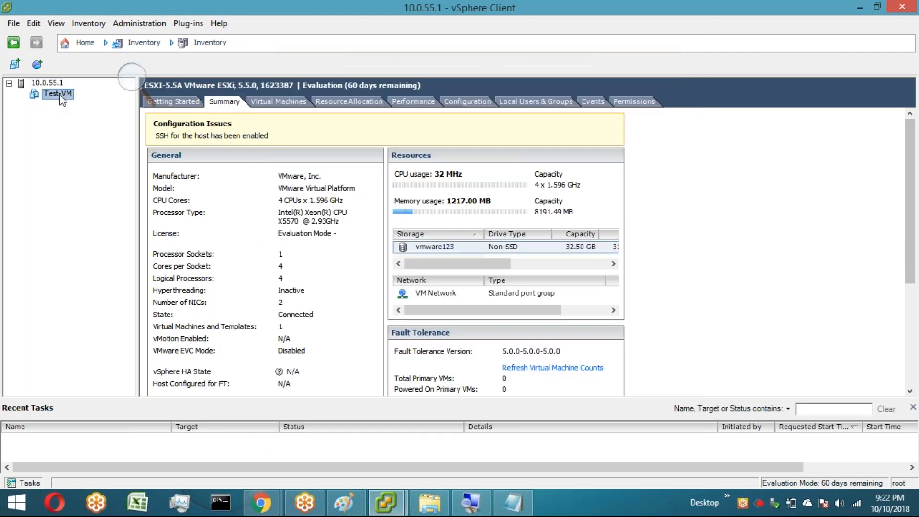
pyautogui.rightClick(62, 100)
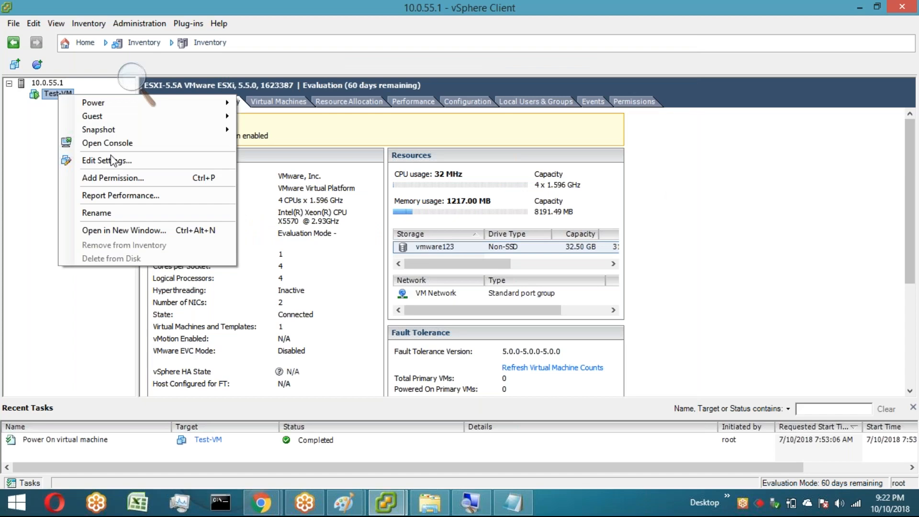
pyautogui.click(113, 160)
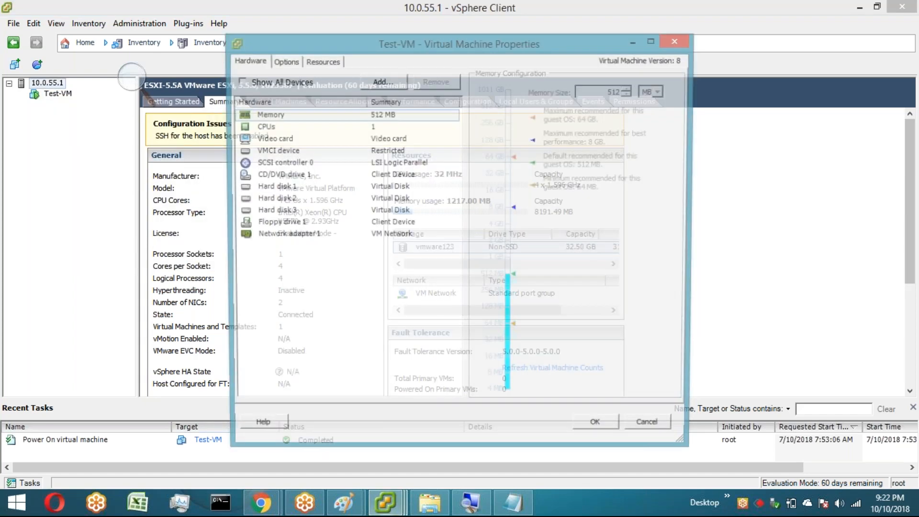
pyautogui.click(301, 200)
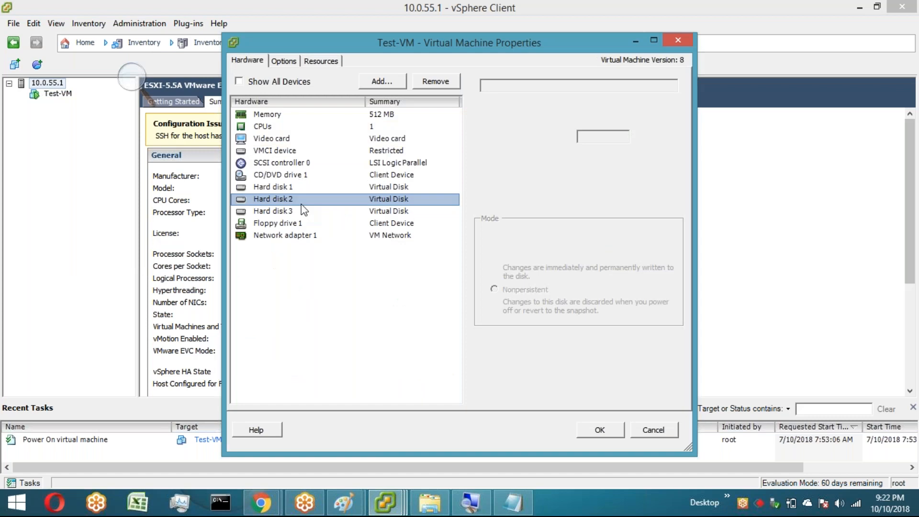
pyautogui.click(302, 210)
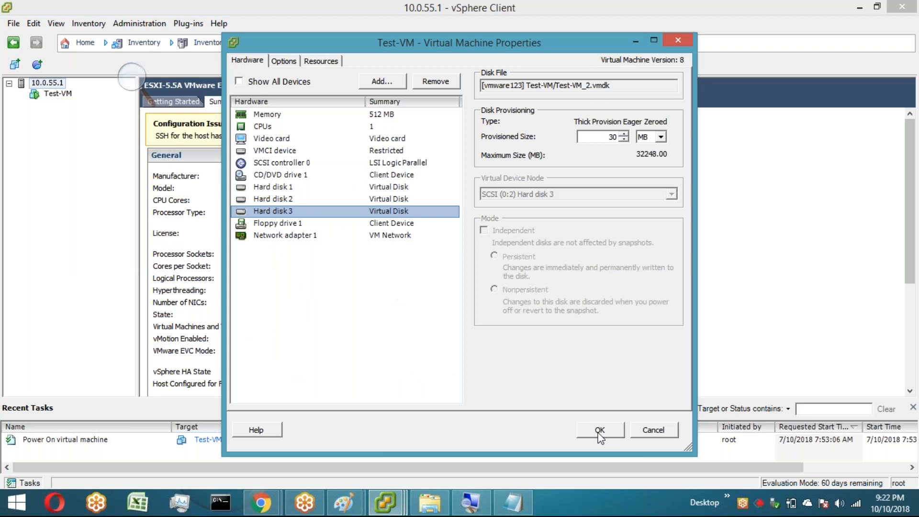
pyautogui.click(600, 430)
# Step: Power off Test-VM and confirm the power-off
pyautogui.click(59, 94)
pyautogui.rightClick(61, 96)
pyautogui.moveTo(202, 99)
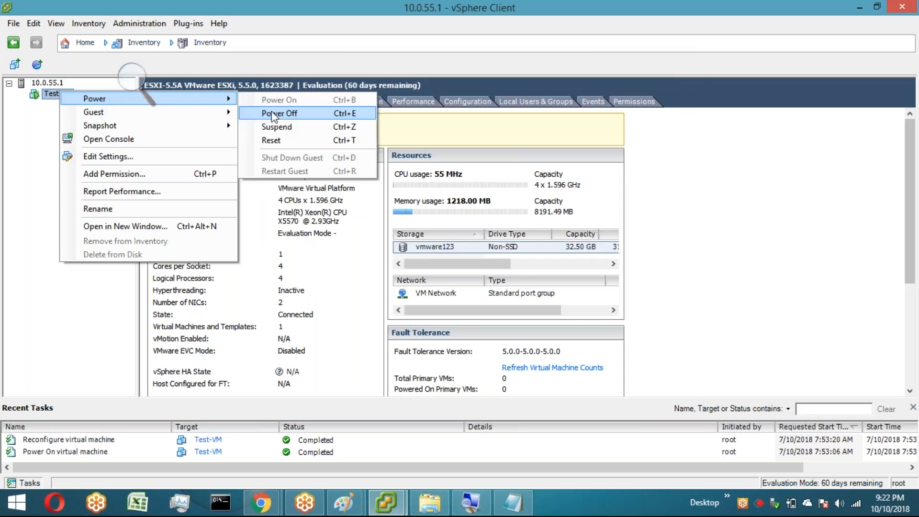
pyautogui.click(274, 115)
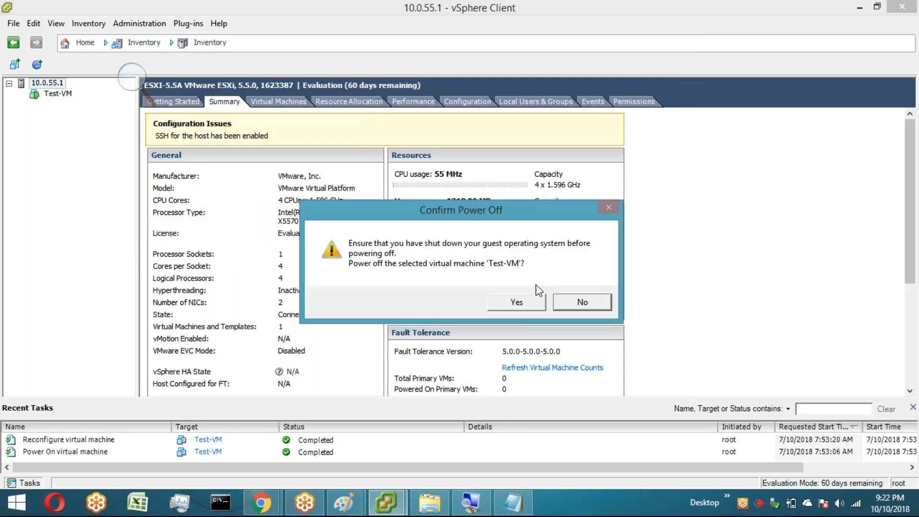
pyautogui.click(517, 303)
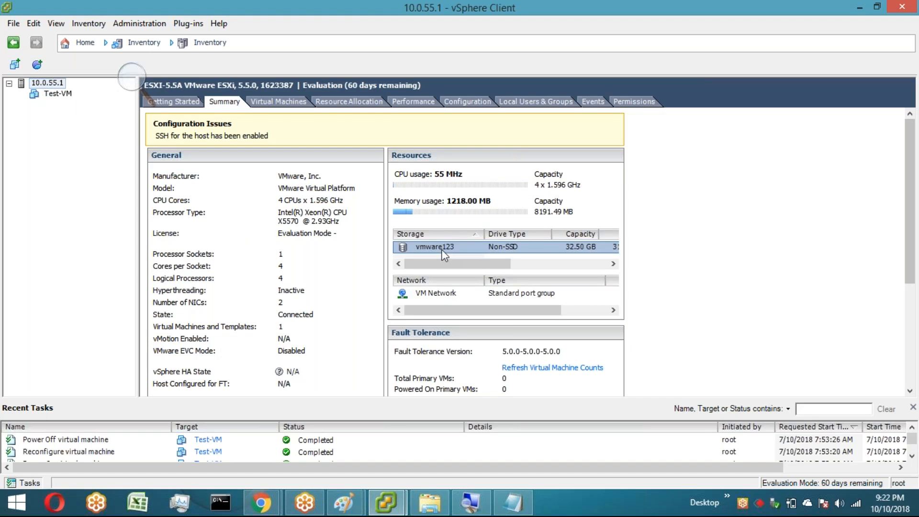
# Step: Open the vmware123 datastore in the Datastore Browser and open Test-VM's Edit Settings
pyautogui.doubleClick(442, 250)
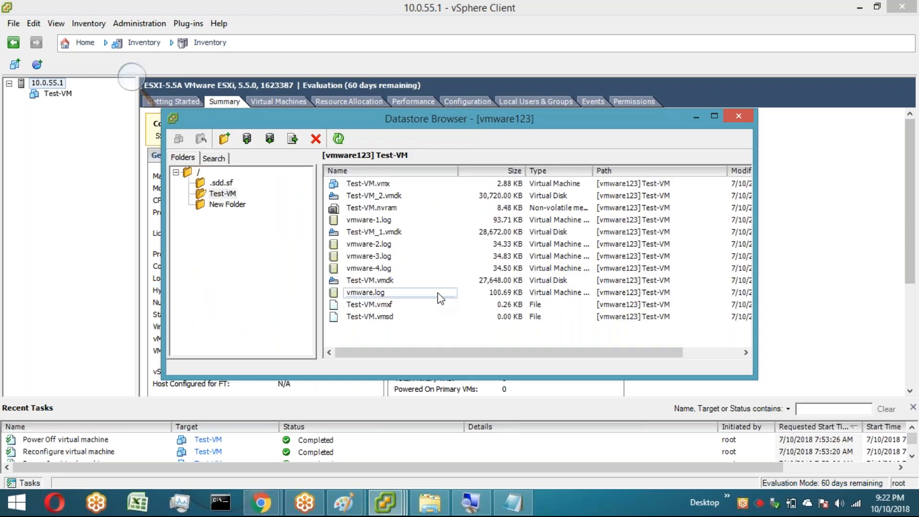
pyautogui.rightClick(56, 94)
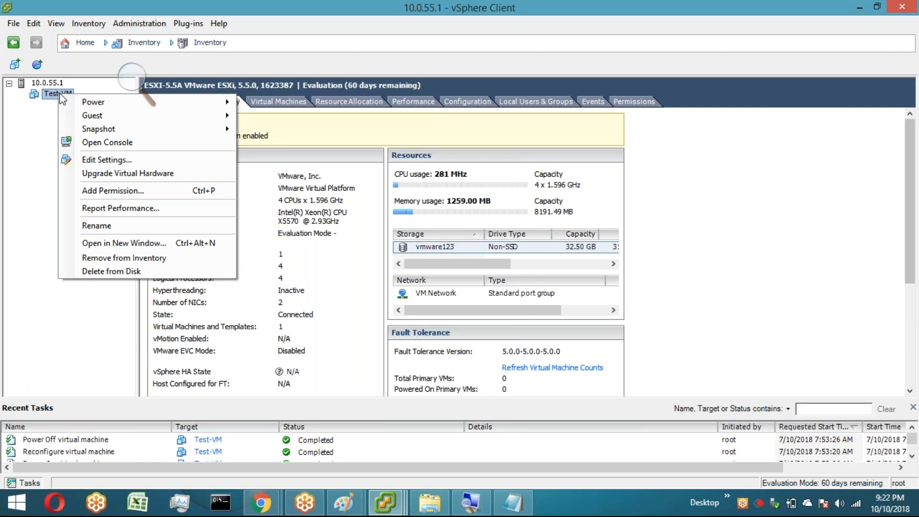
pyautogui.click(106, 160)
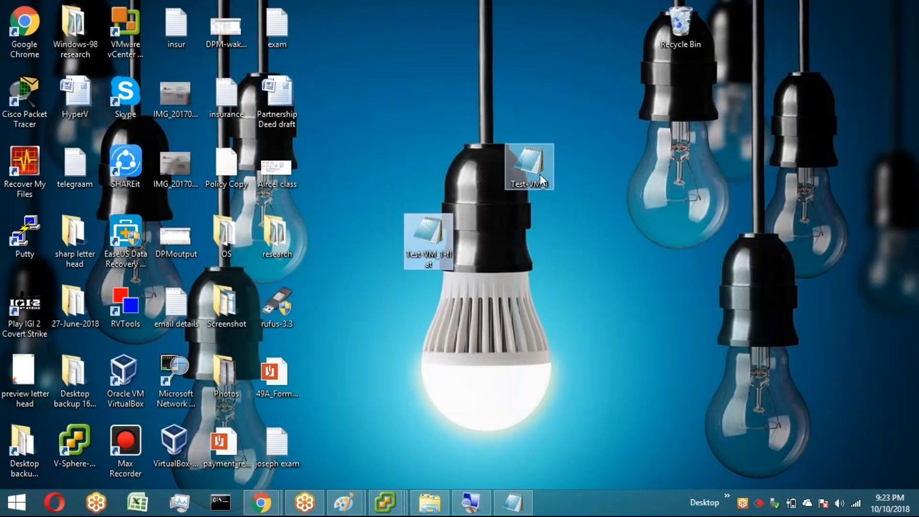
# Step: Select the Test-VM_1-flat file on the desktop and move Test-VM_1.vmdk out of the Test-VM datastore folder
pyautogui.click(447, 228)
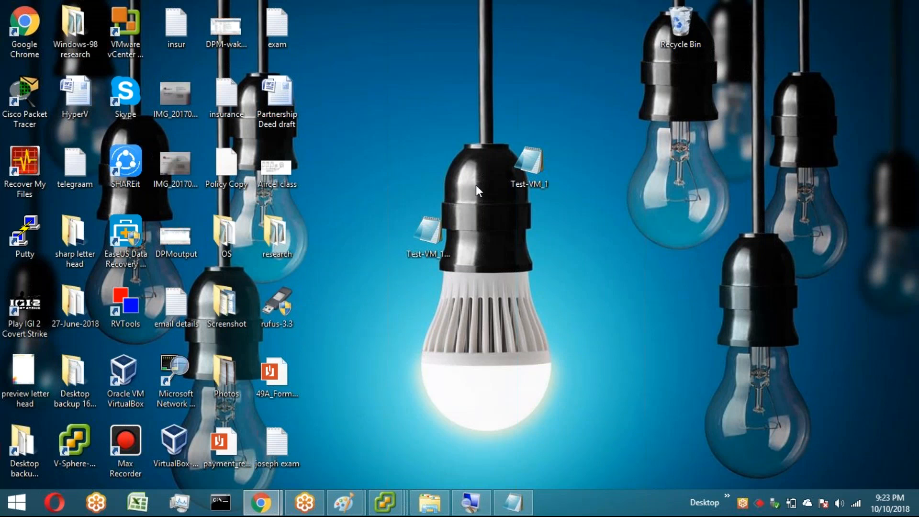
pyautogui.hotkey('alt', 'Tab')
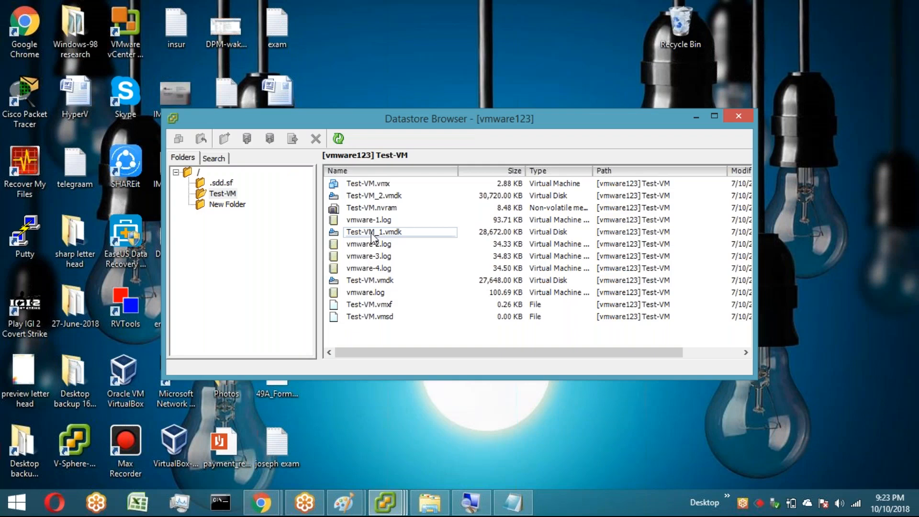
pyautogui.rightClick(413, 234)
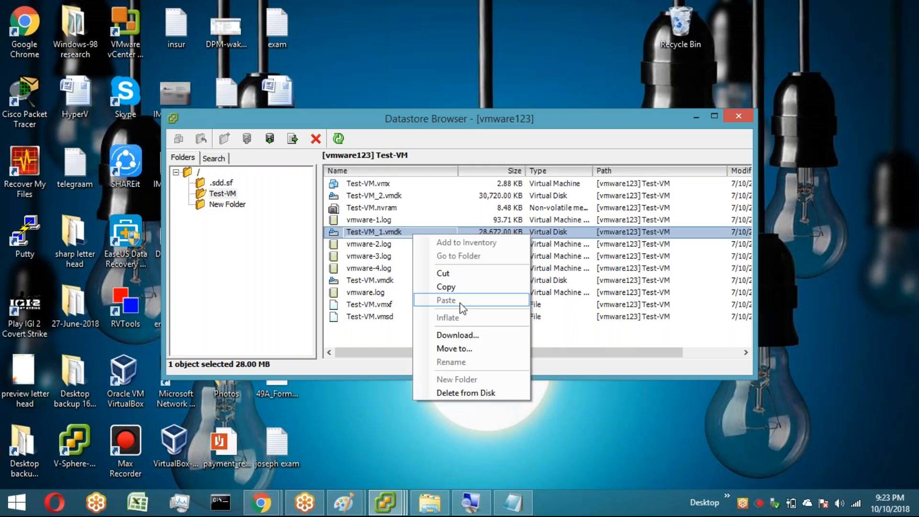
pyautogui.click(483, 354)
pyautogui.click(504, 318)
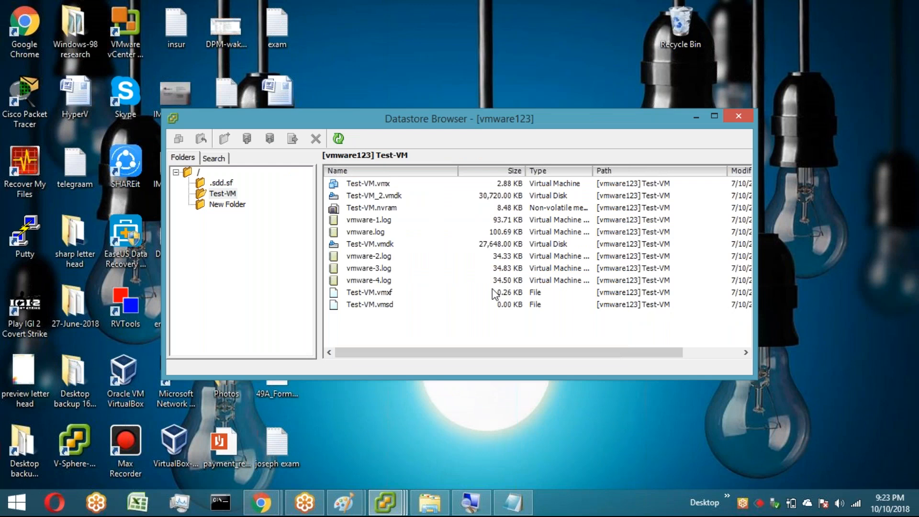
# Step: Close the power-on error and upload Test-VM_1-flat from the desktop into the Test-VM datastore folder
pyautogui.hotkey('alt', 'Tab')
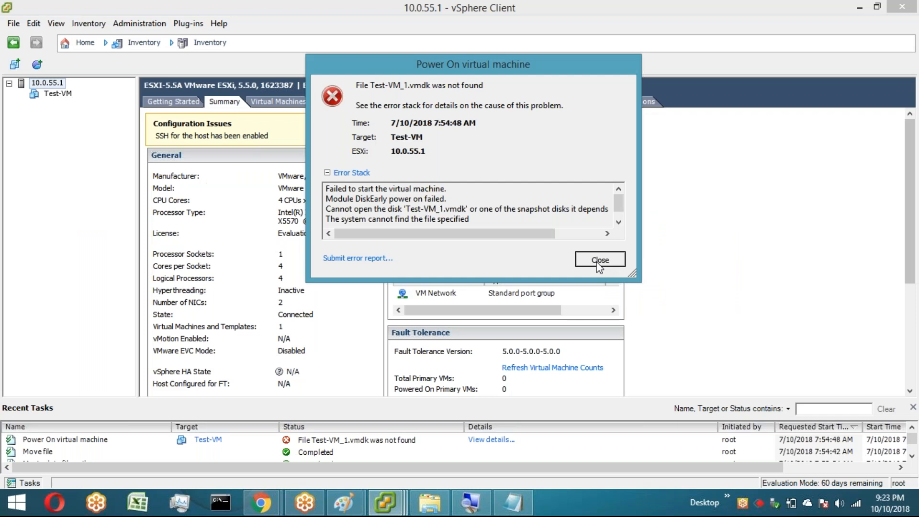
pyautogui.click(598, 261)
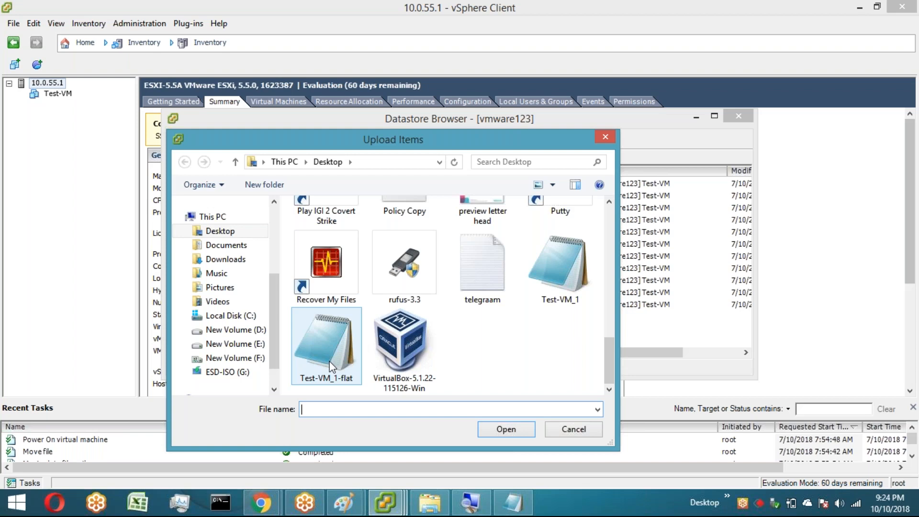
pyautogui.doubleClick(330, 367)
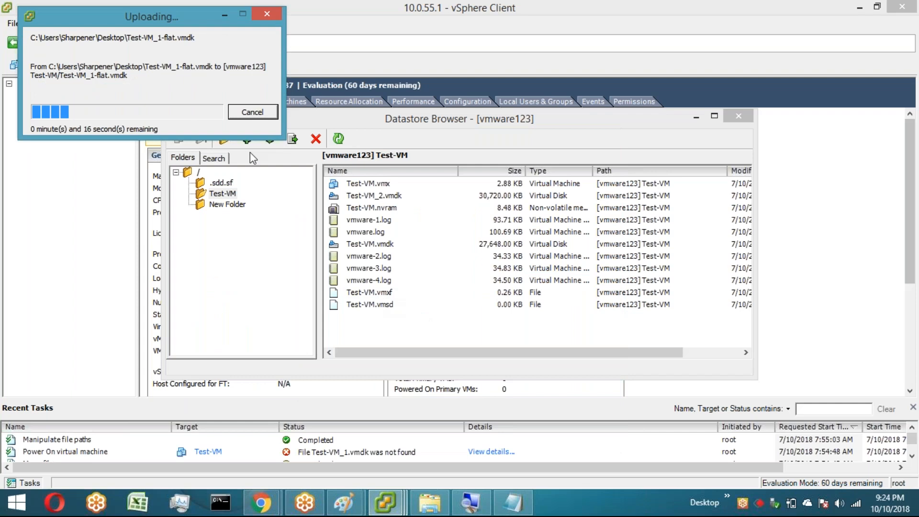
pyautogui.click(320, 174)
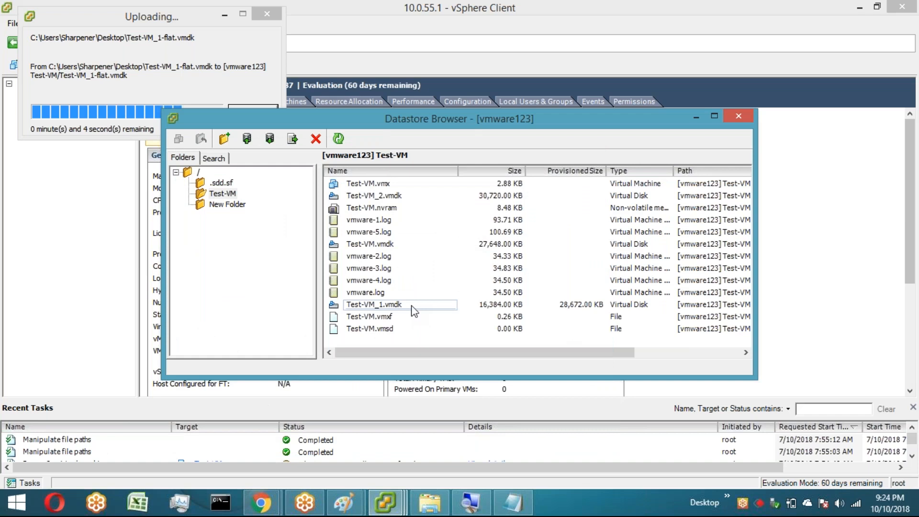
pyautogui.click(408, 306)
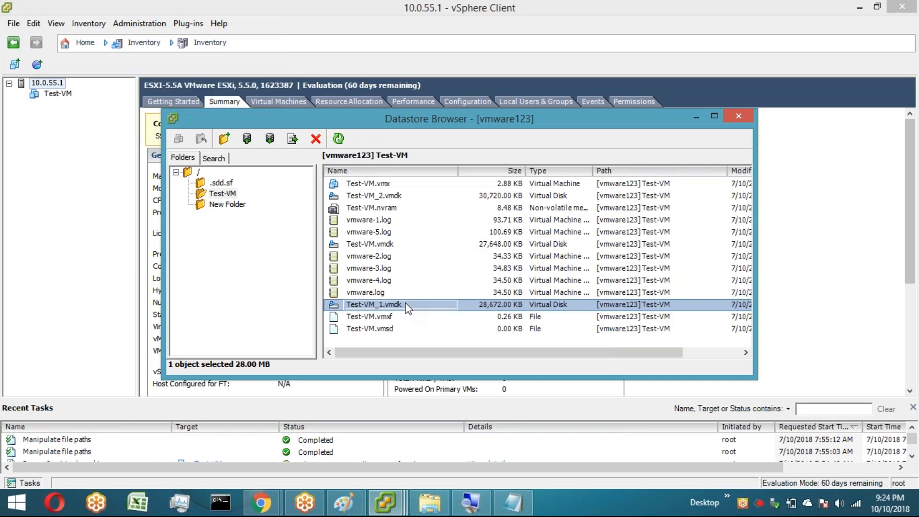
# Step: Review Hard disk 2's provisioning in Test-VM's Virtual Machine Properties and cancel
pyautogui.click(57, 106)
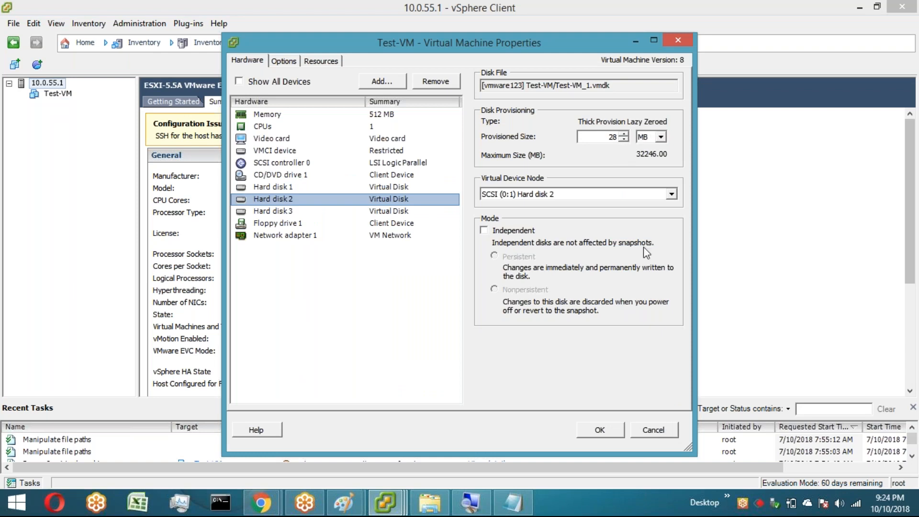
pyautogui.click(661, 434)
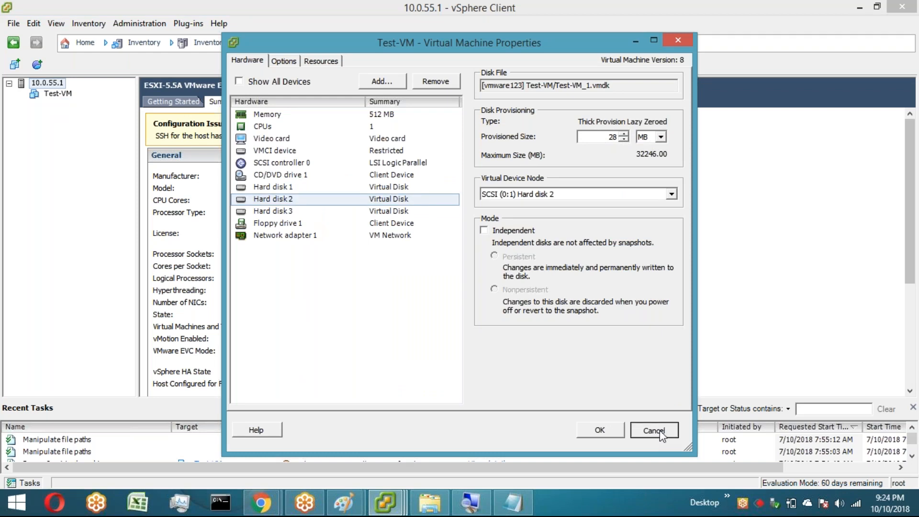
pyautogui.click(655, 431)
pyautogui.click(58, 94)
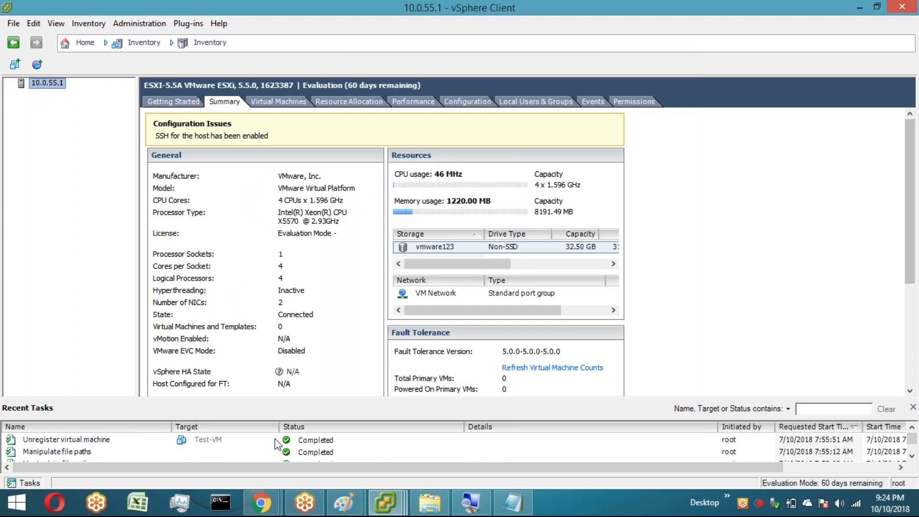
pyautogui.click(390, 502)
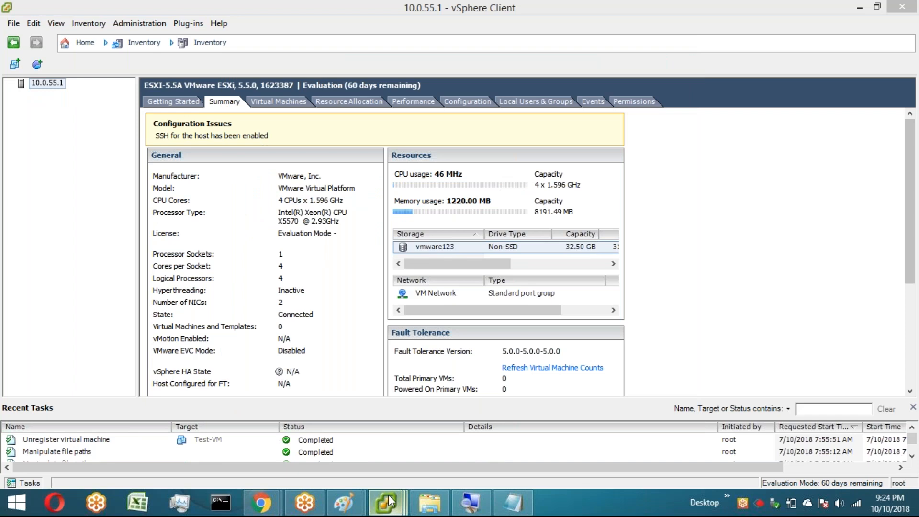
pyautogui.rightClick(391, 502)
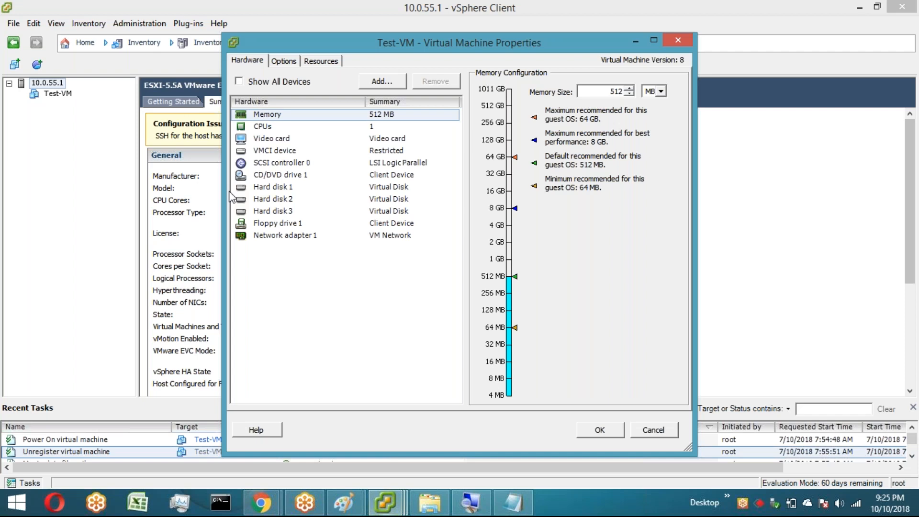
# Step: Try to change Hard disk 2's provisioned size to 25 MB and confirm with OK
pyautogui.click(232, 198)
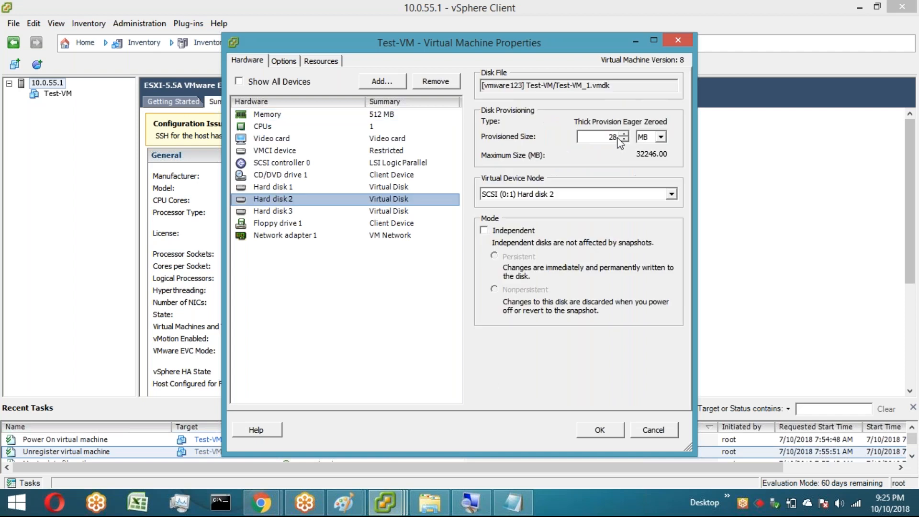
pyautogui.click(618, 136)
pyautogui.press('BackSpace')
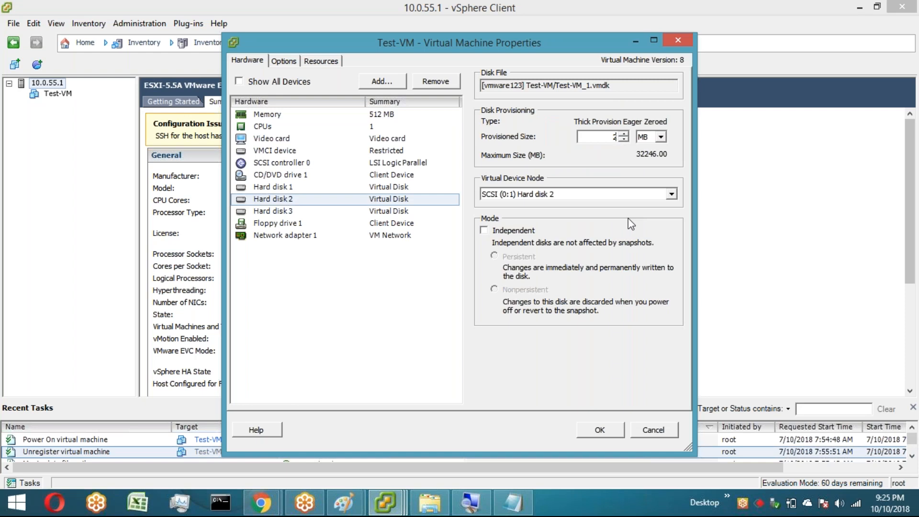
pyautogui.write('5')
pyautogui.click(612, 432)
pyautogui.click(612, 432)
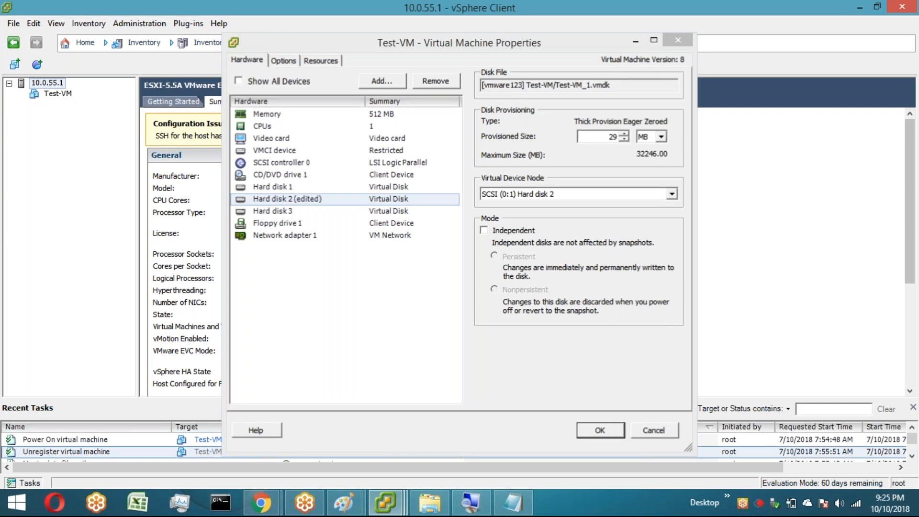
# Step: Review Hard disk 2's provisioning again and cancel the properties dialog
pyautogui.click(258, 199)
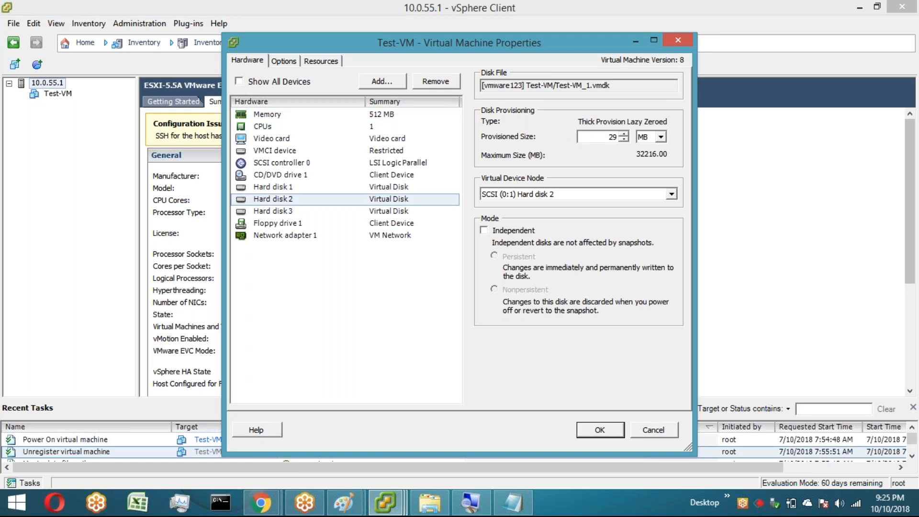
pyautogui.click(655, 430)
# Step: Delete Test-VM from disk
pyautogui.click(62, 94)
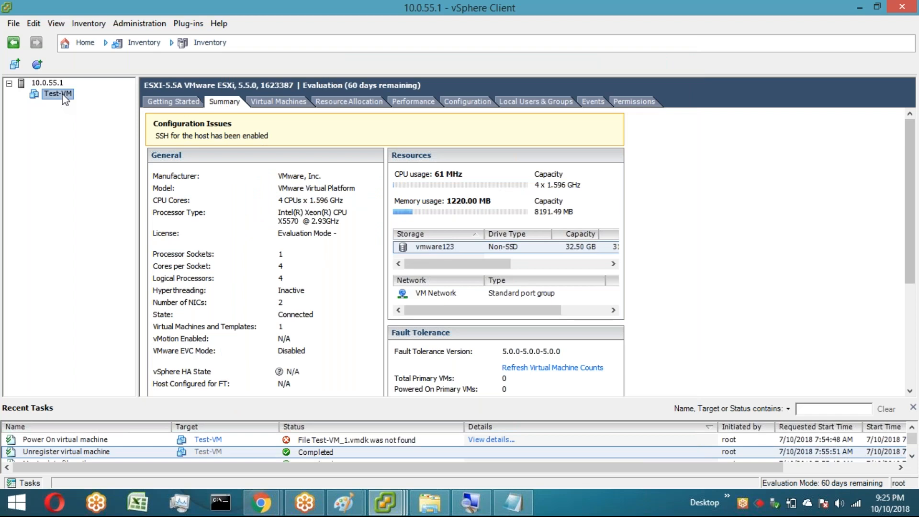
pyautogui.rightClick(62, 95)
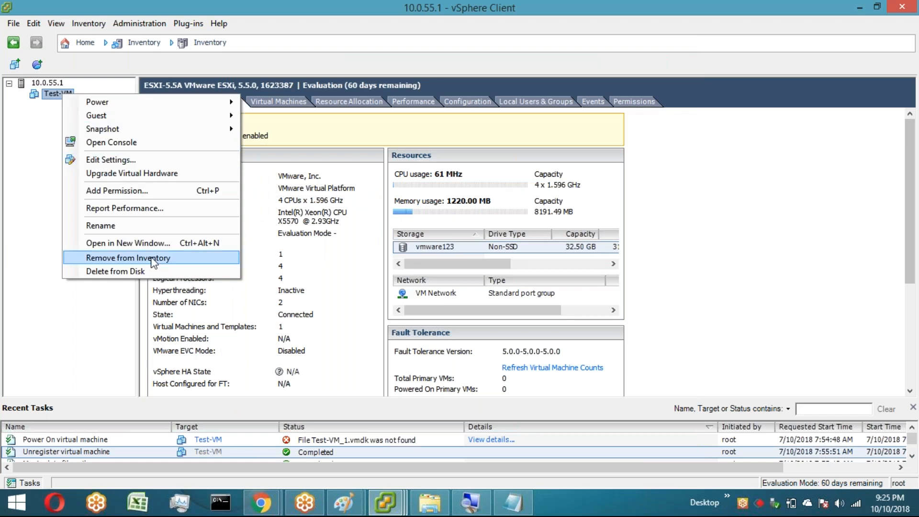
pyautogui.click(144, 271)
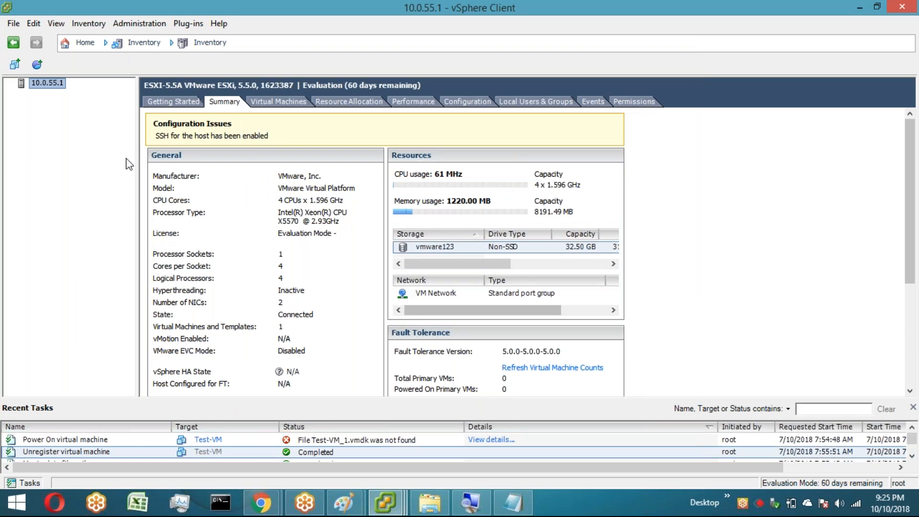
# Step: Finish the Create New Virtual Machine wizard for the Windows VM with an 8 MB thin-provisioned disk
pyautogui.click(602, 460)
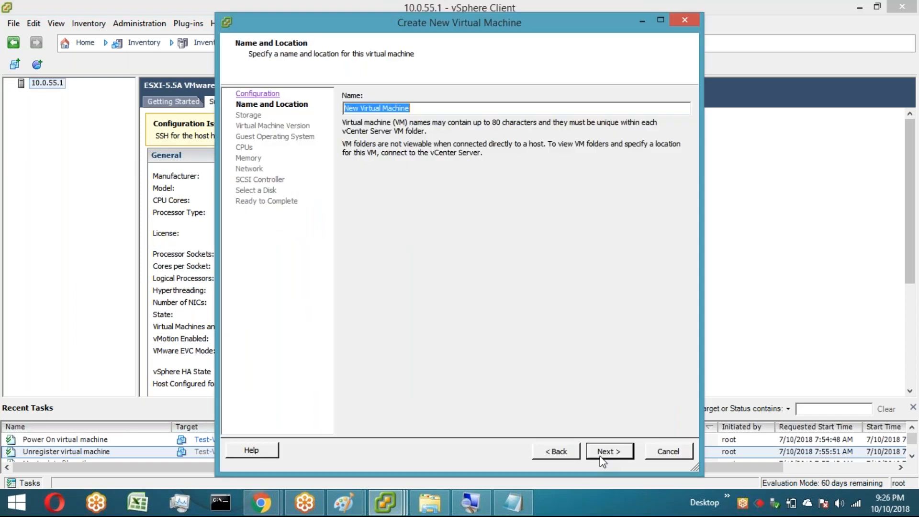
pyautogui.click(602, 458)
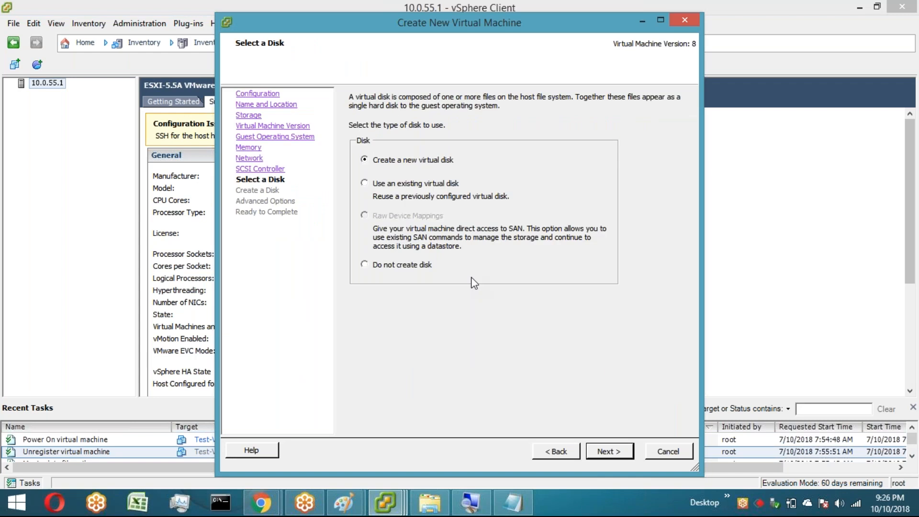
pyautogui.click(615, 455)
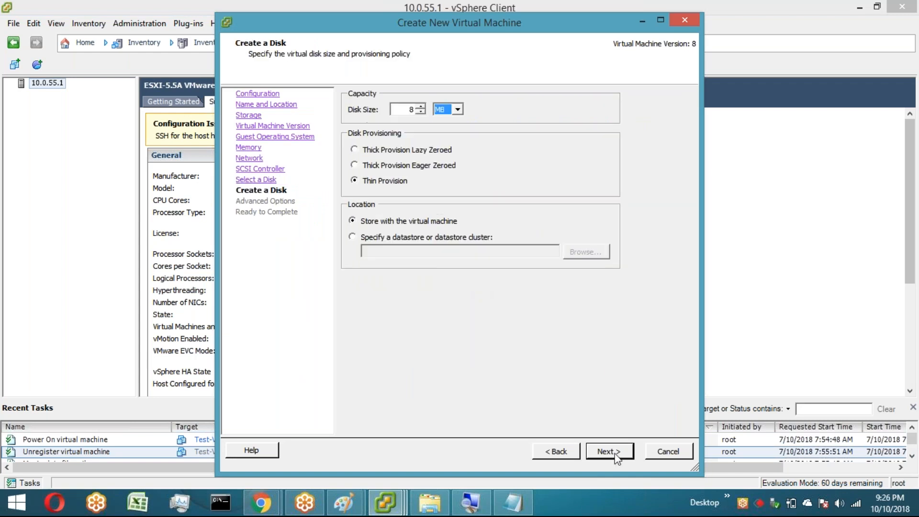
pyautogui.click(616, 455)
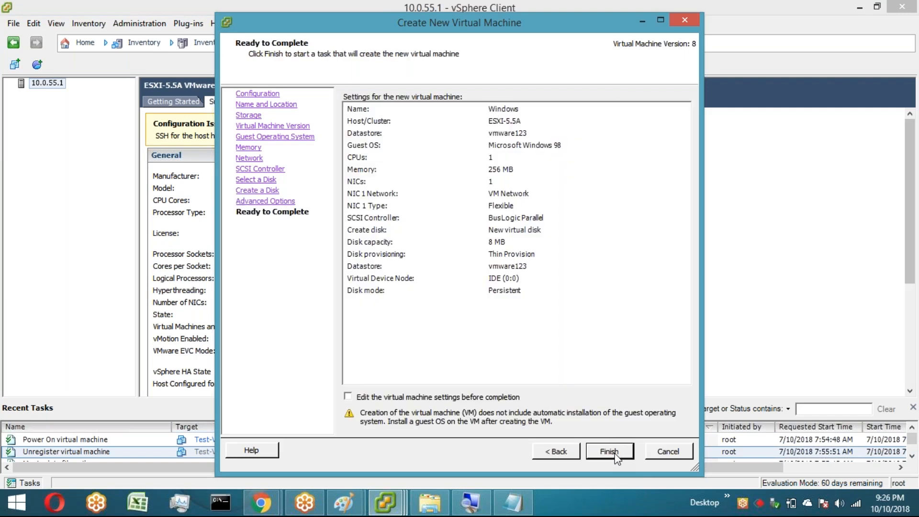
pyautogui.click(610, 452)
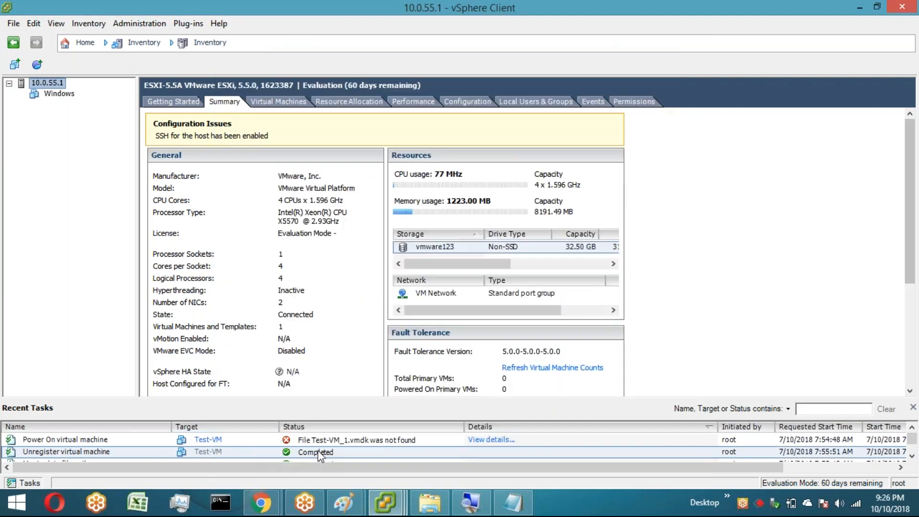
# Step: Bring the Datastore Browser forward and open the Windows folder
pyautogui.click(387, 505)
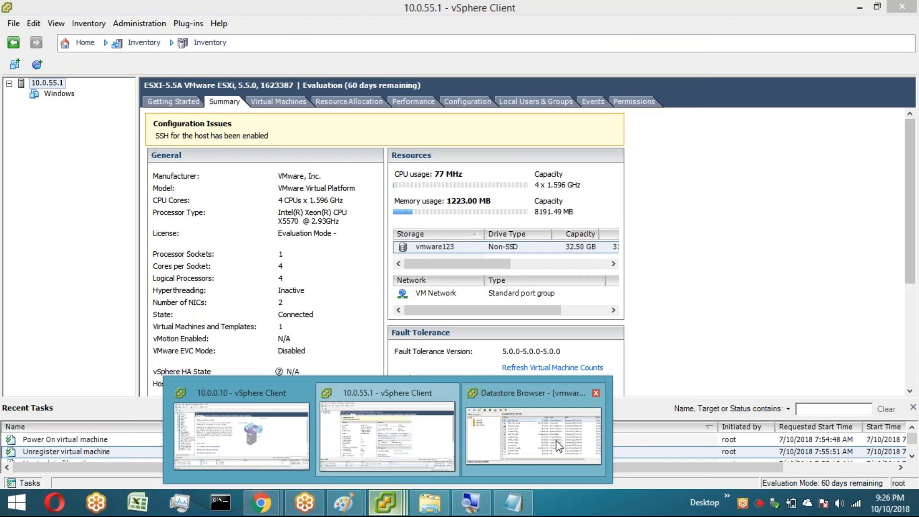
pyautogui.click(559, 446)
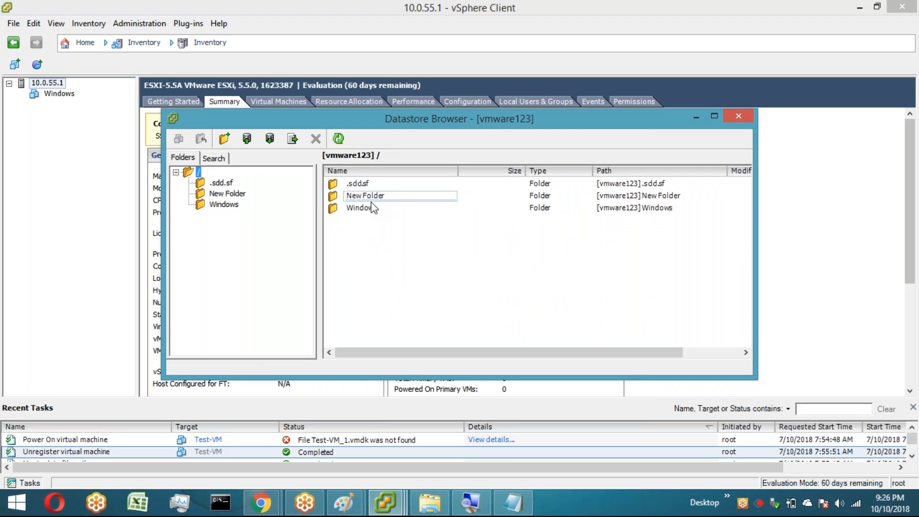
pyautogui.doubleClick(372, 206)
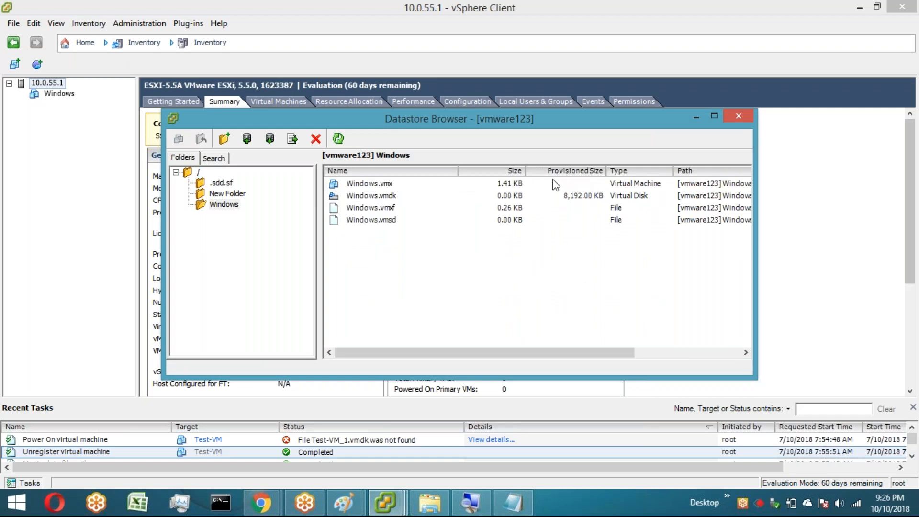
# Step: Select Windows.vmdk in the Windows datastore folder and inspect its size and provisioned size
pyautogui.click(383, 197)
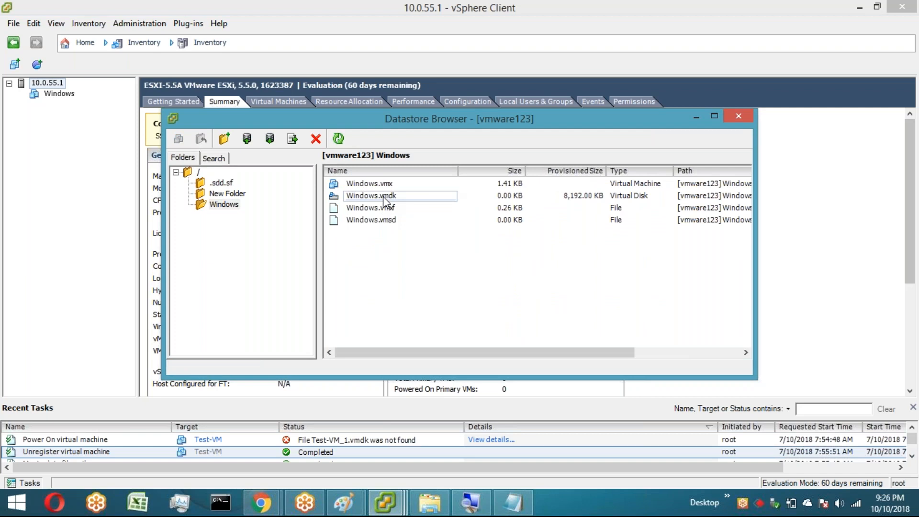
pyautogui.click(383, 197)
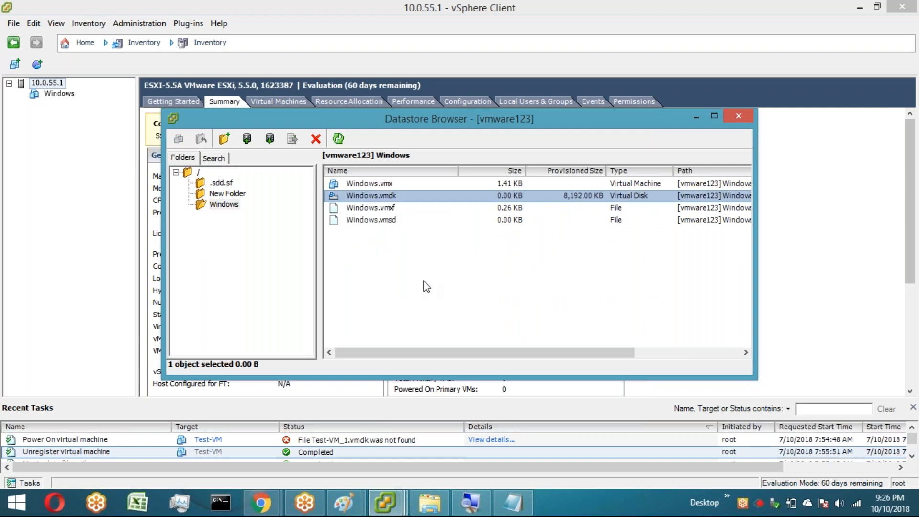
pyautogui.click(427, 287)
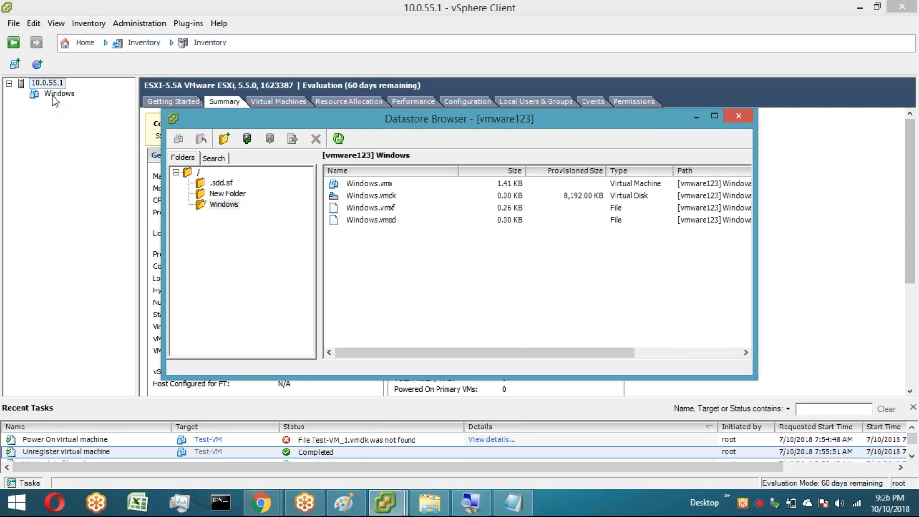
# Step: Open the Windows VM's settings and add a new 10 MB thin-provisioned hard disk stored with the virtual machine
pyautogui.click(53, 97)
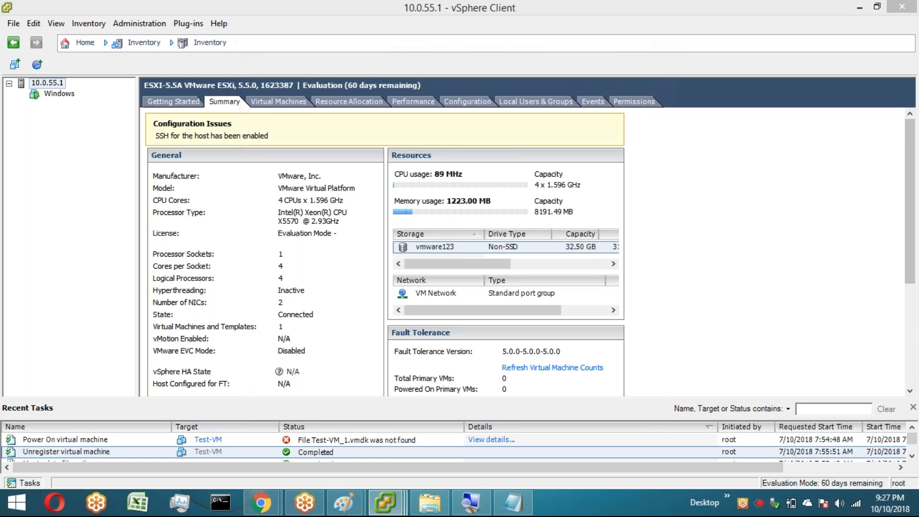
pyautogui.click(68, 101)
pyautogui.rightClick(60, 94)
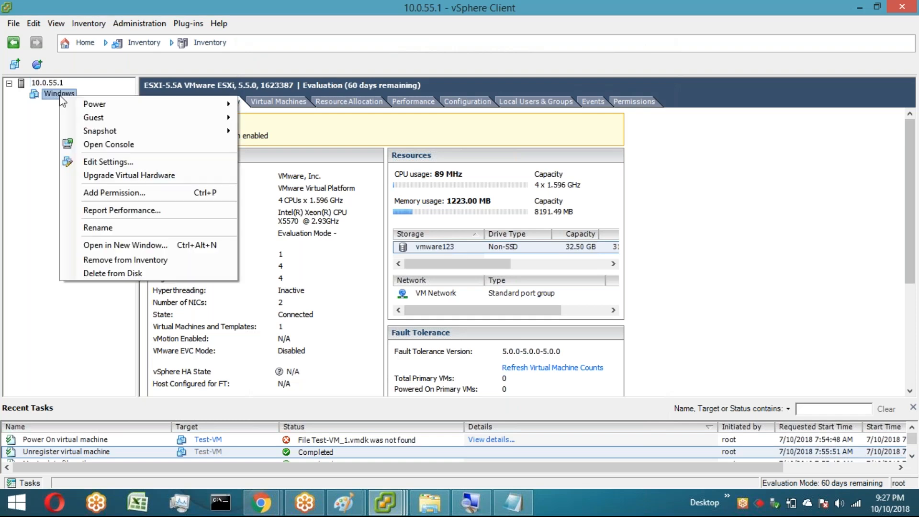
pyautogui.click(111, 163)
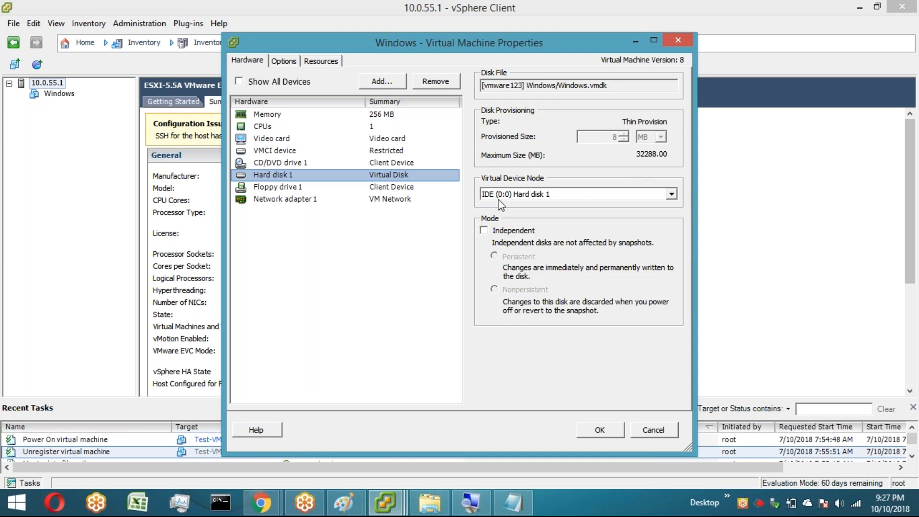
pyautogui.click(378, 82)
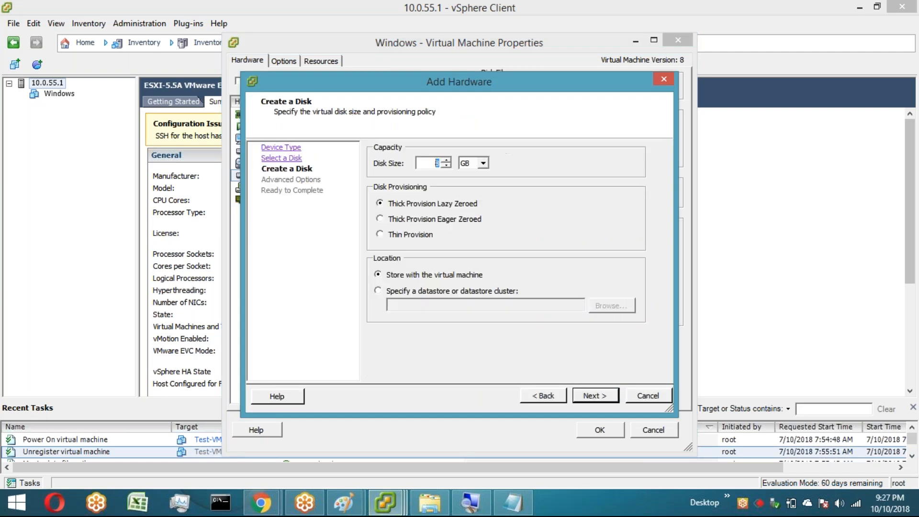
pyautogui.click(484, 164)
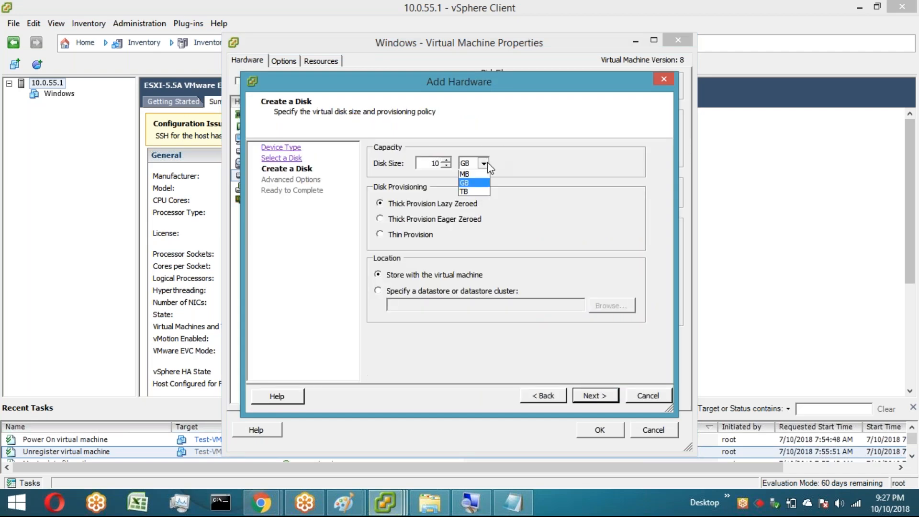
pyautogui.click(477, 174)
pyautogui.click(419, 232)
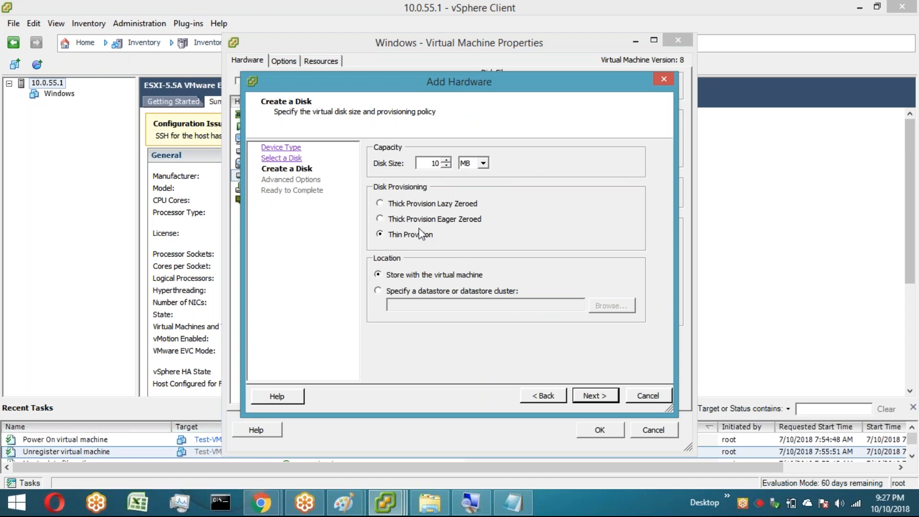
pyautogui.click(581, 397)
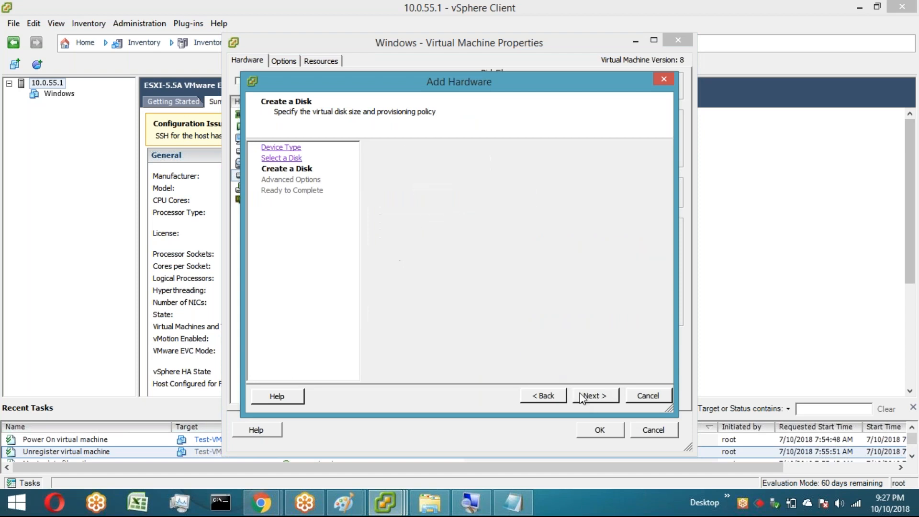
pyautogui.click(394, 190)
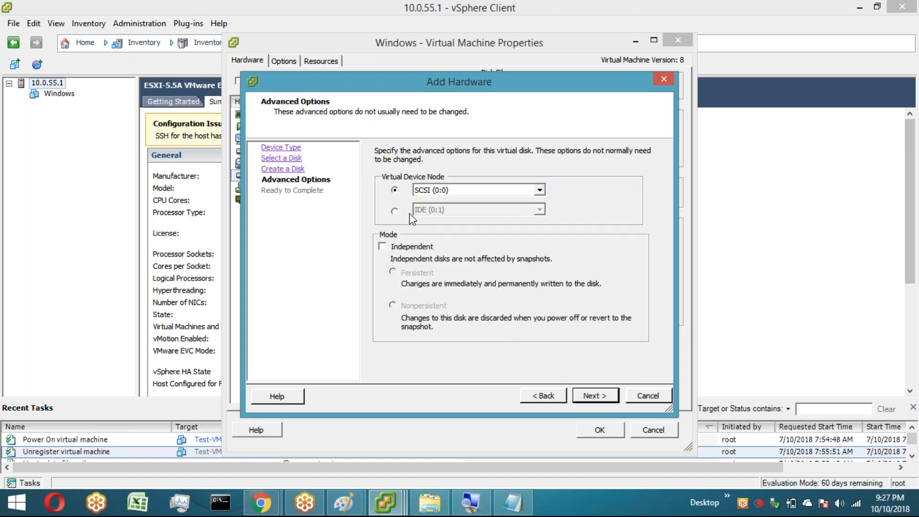
pyautogui.click(584, 402)
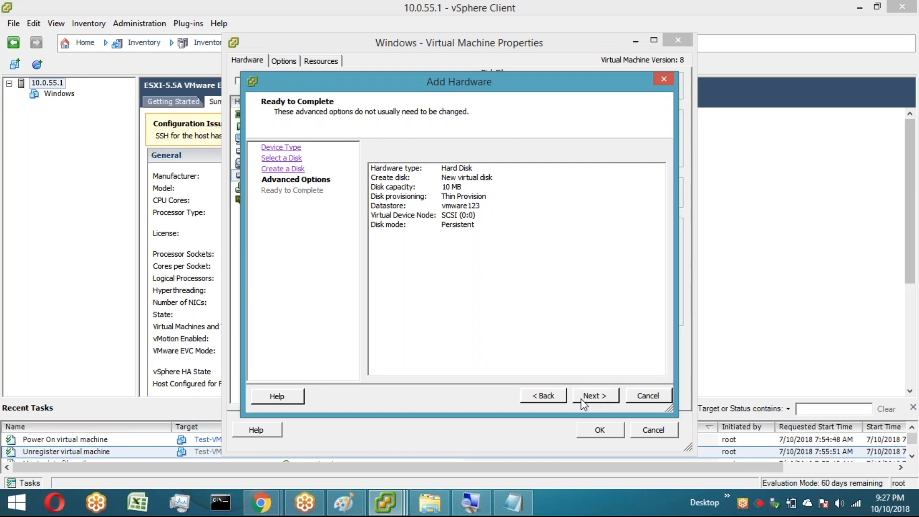
pyautogui.click(592, 401)
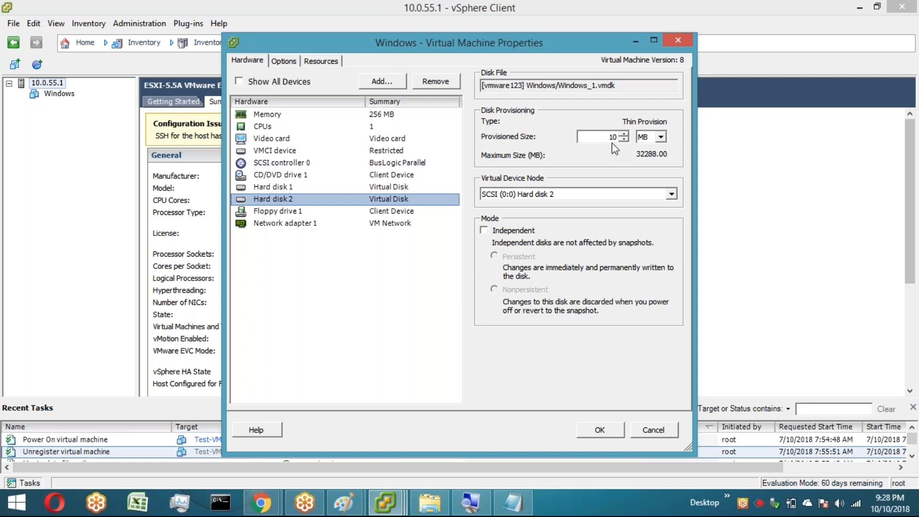
# Step: Compare Hard disk 1's provisioning with the new disk, then close the properties dialog without saving
pyautogui.press('Up')
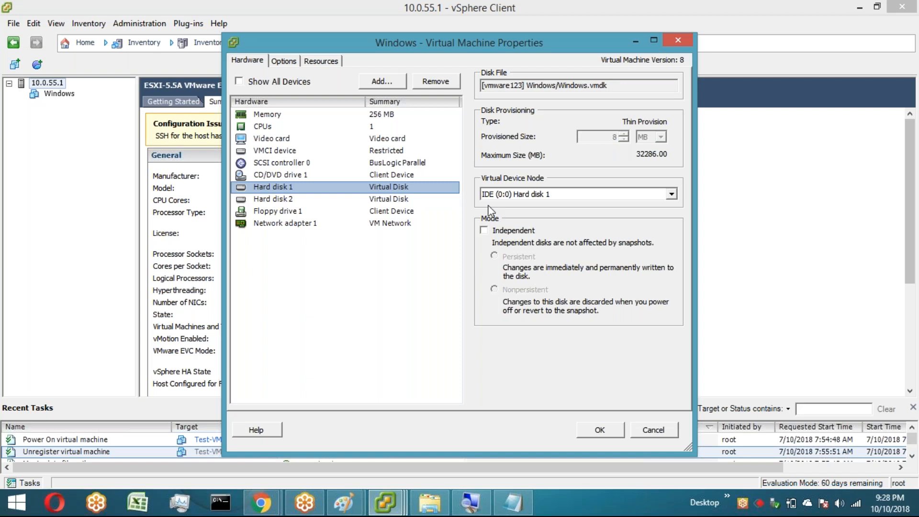
pyautogui.press('Escape')
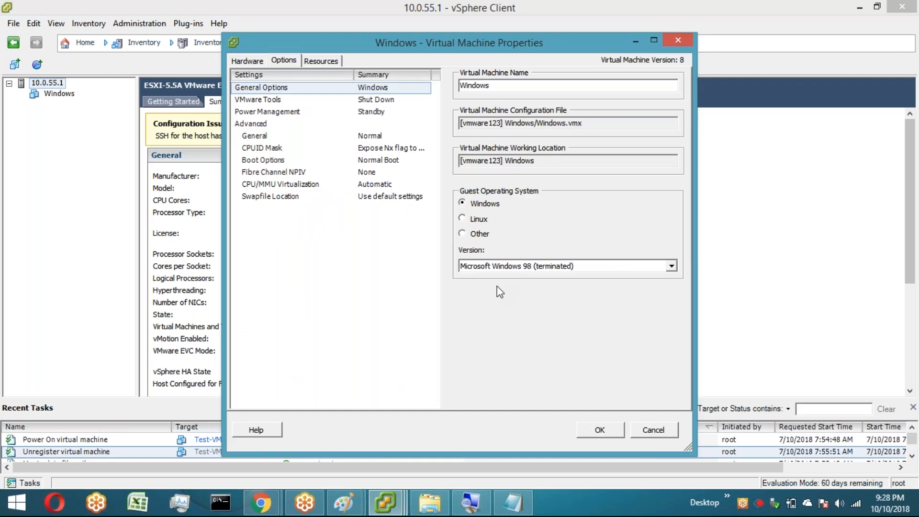
pyautogui.press('Escape')
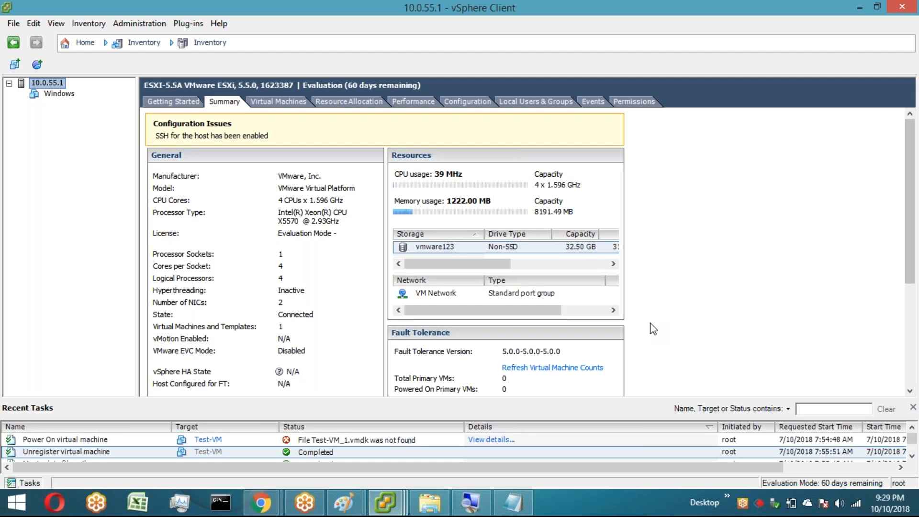
pyautogui.click(852, 342)
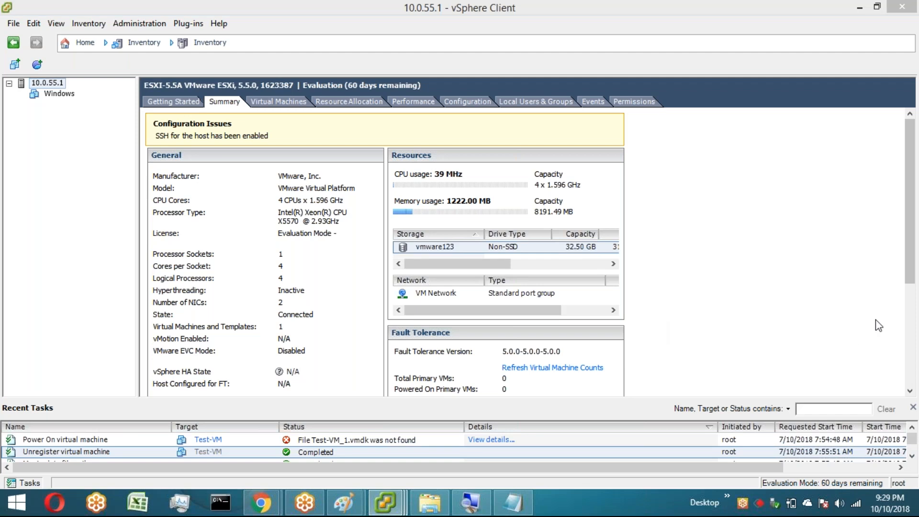